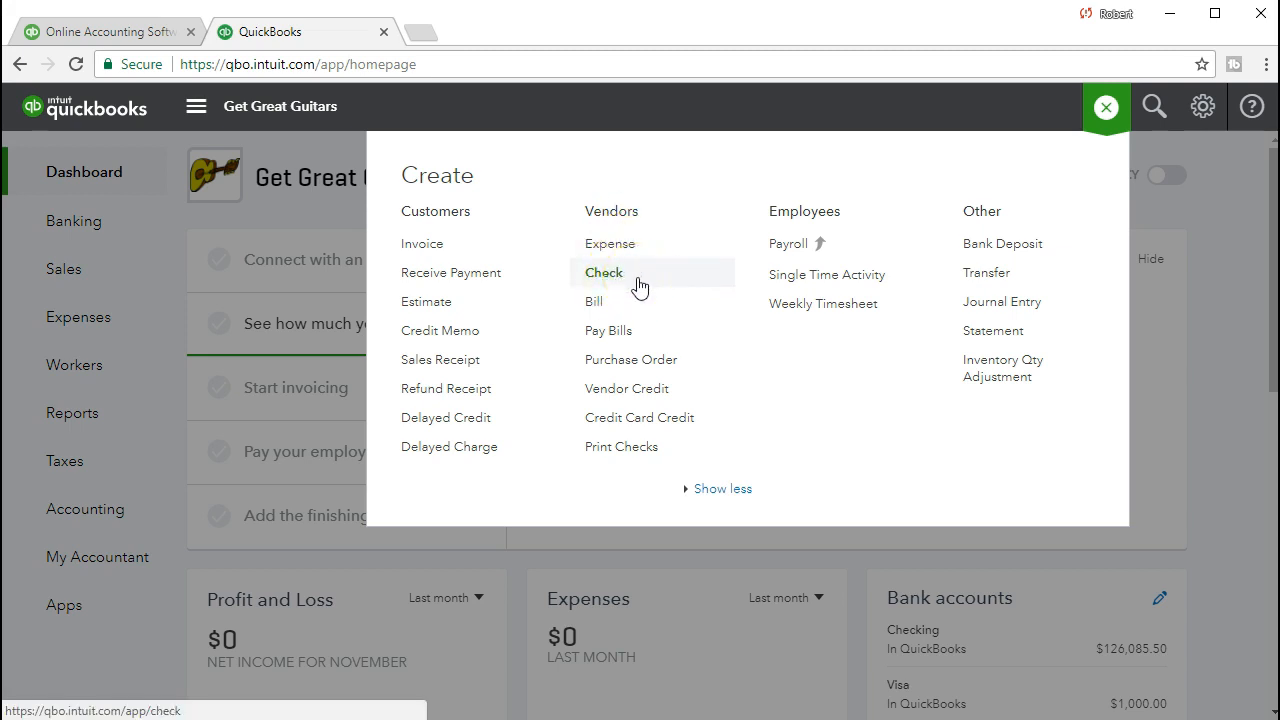
# Step: Start a new check and add Safe Insurance as a new vendor for its payee
pyautogui.click(639, 287)
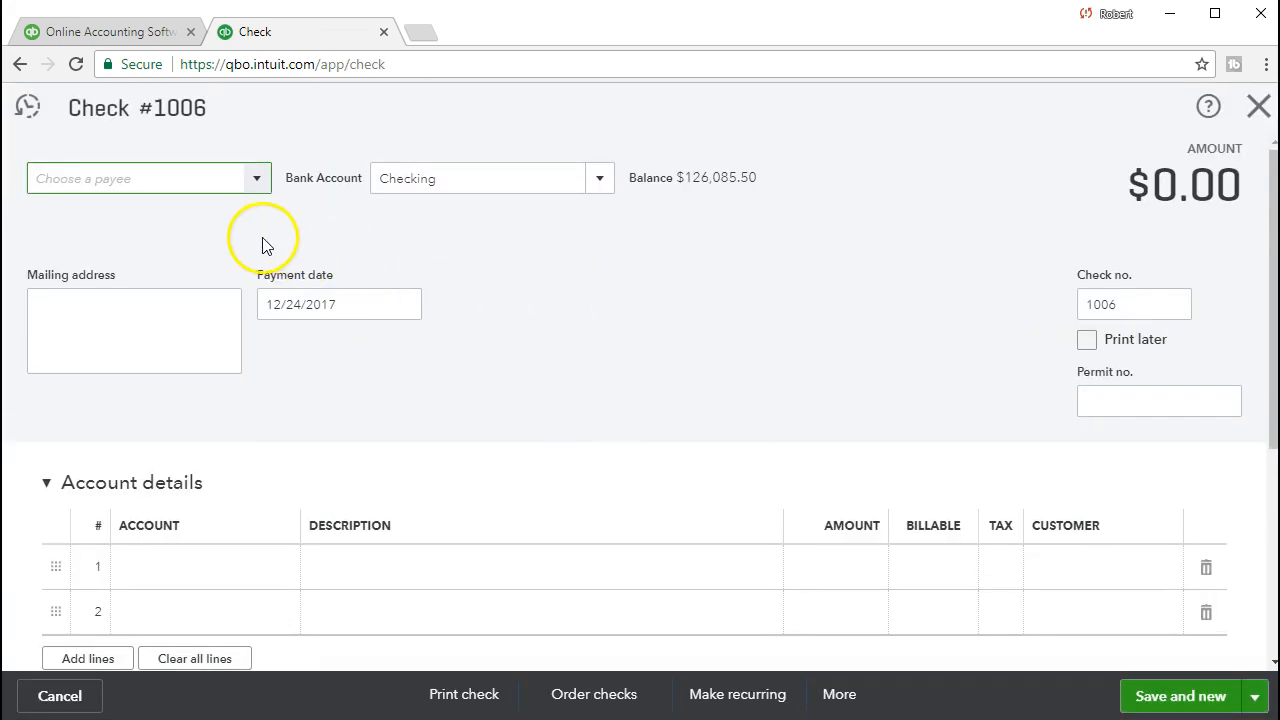
pyautogui.click(118, 147)
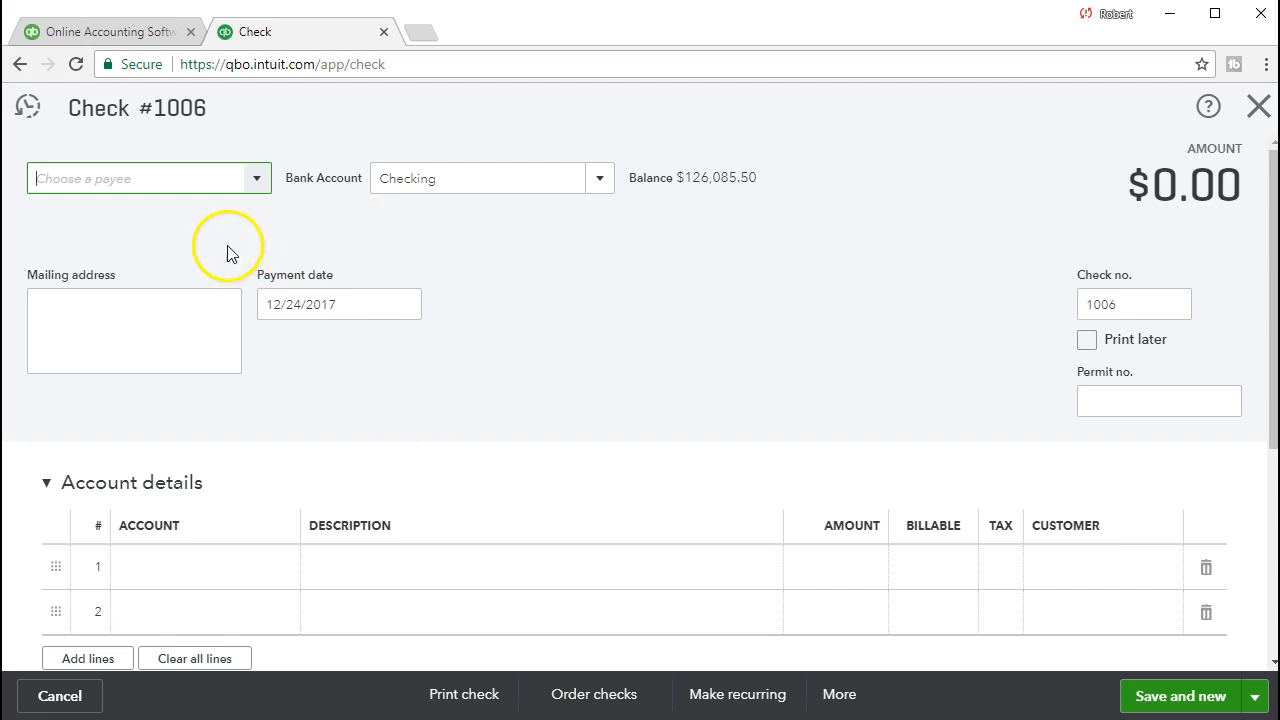
pyautogui.click(258, 180)
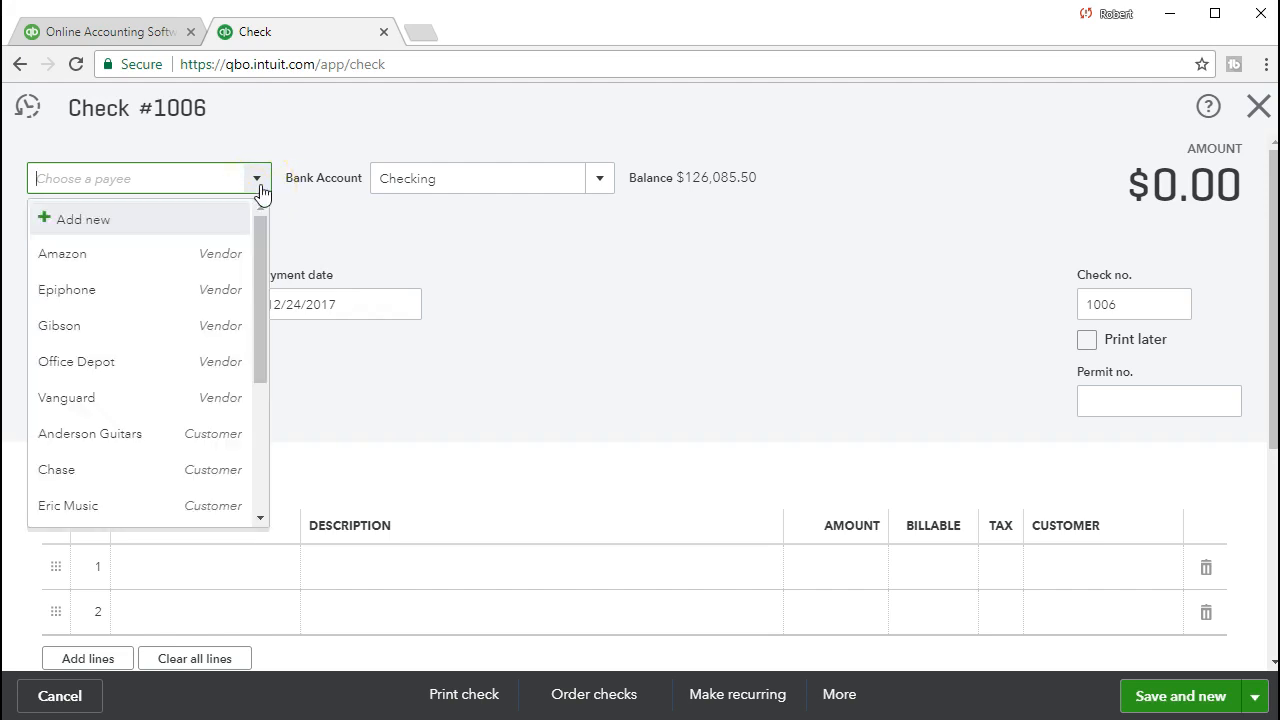
pyautogui.click(258, 180)
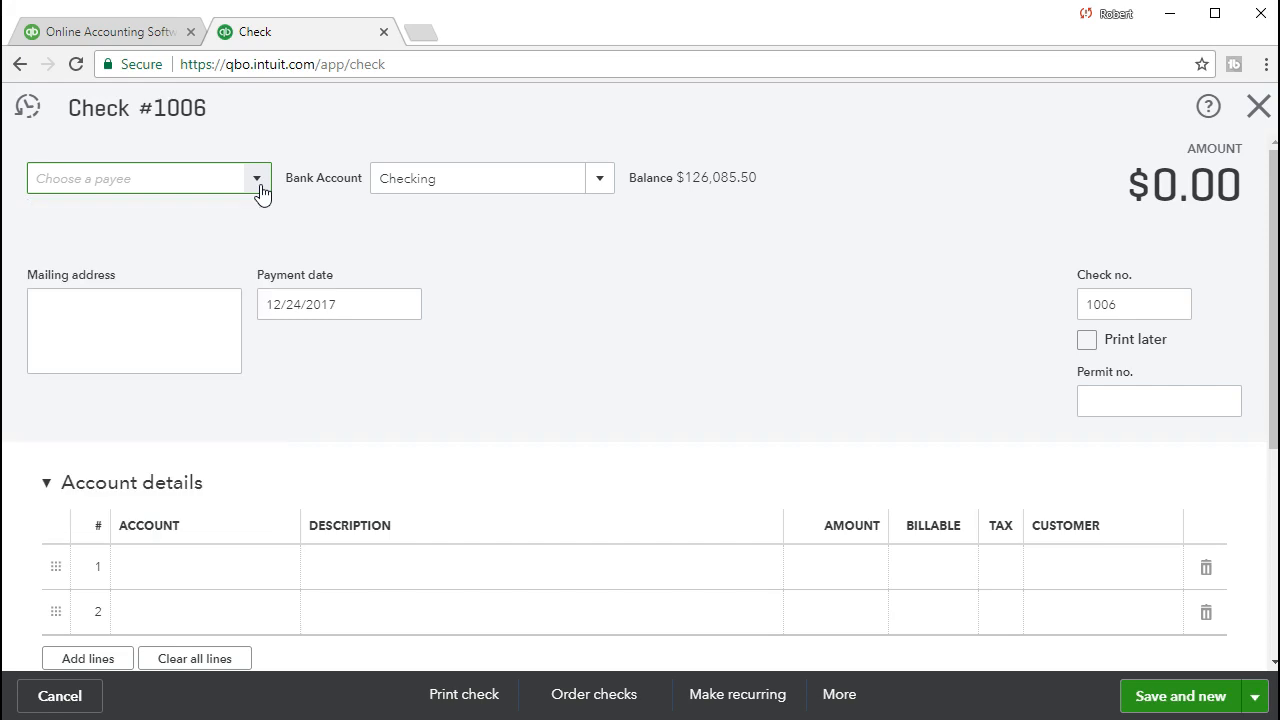
pyautogui.write('Saf')
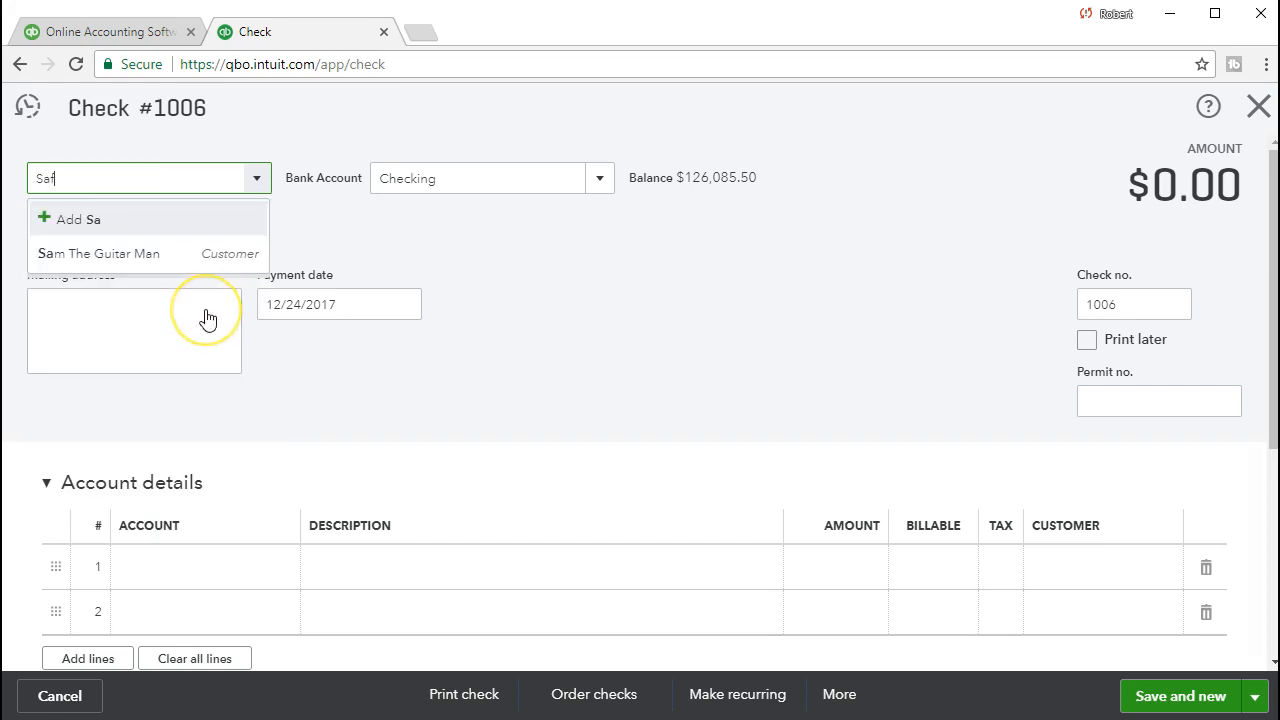
pyautogui.write('e Insura')
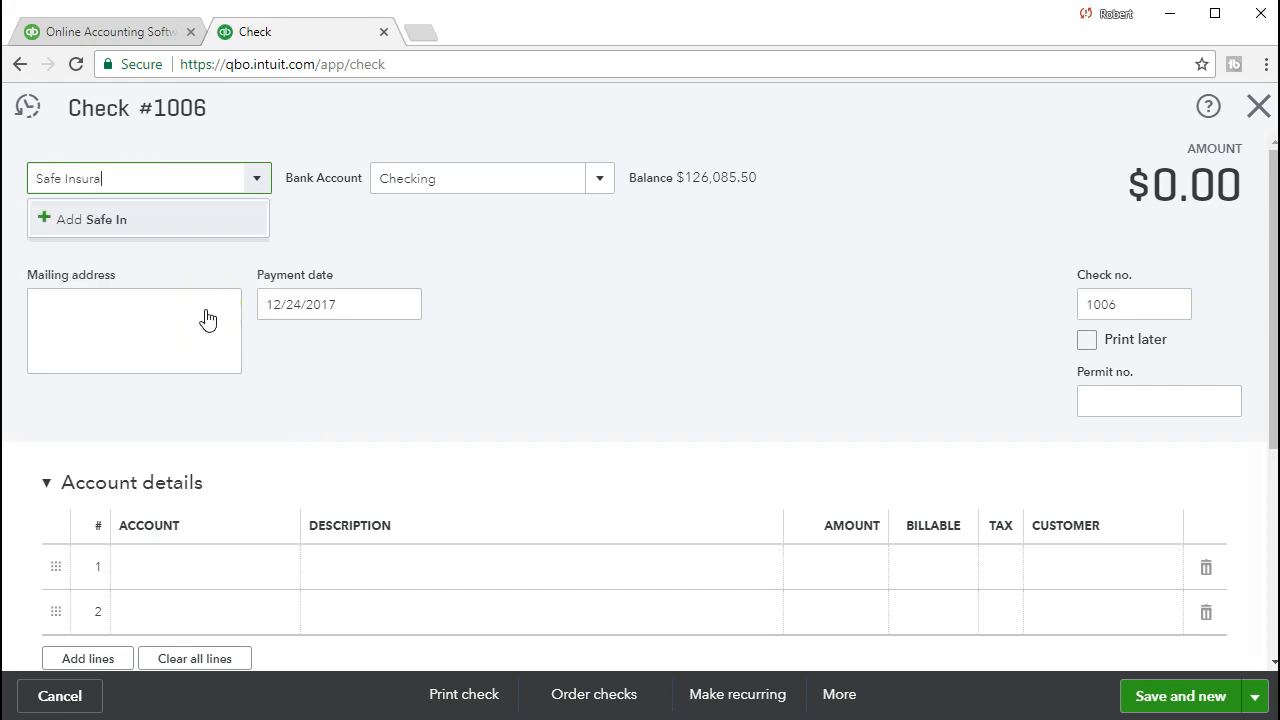
pyautogui.write('nce Co')
pyautogui.click(144, 222)
pyautogui.click(132, 292)
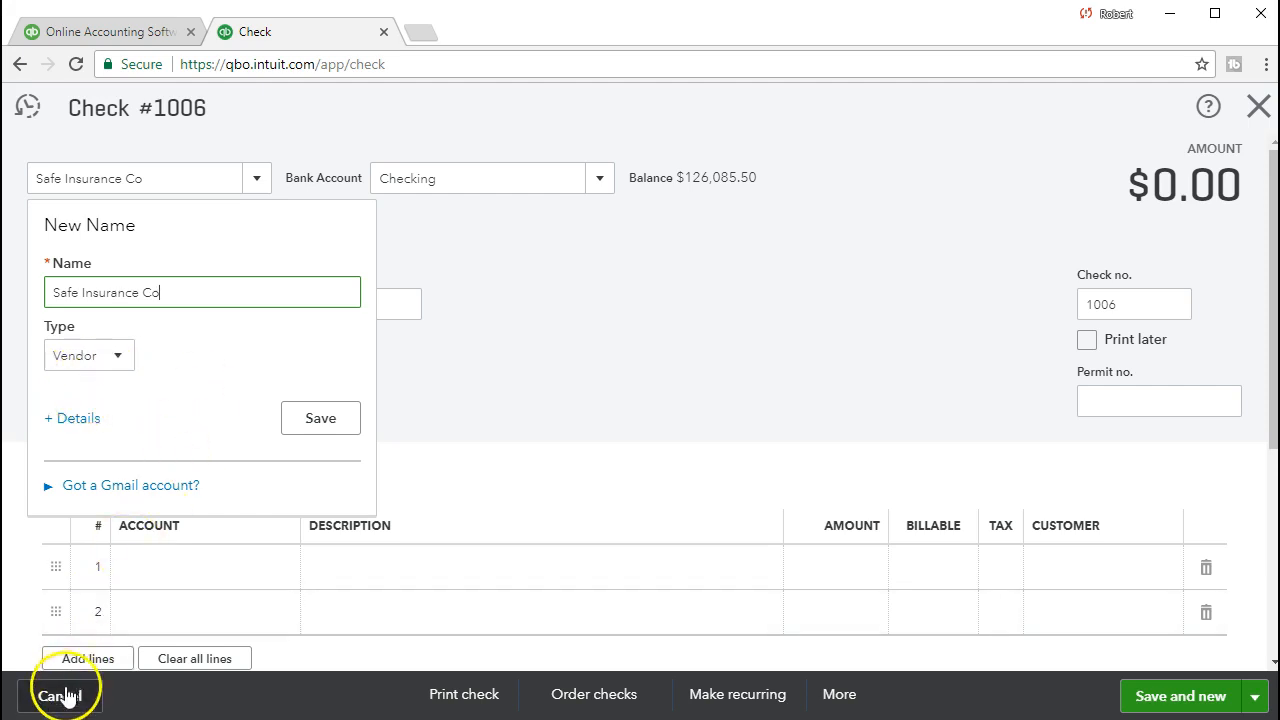
pyautogui.click(202, 181)
# Step: Keep Checking as the bank account and set the check's payment date to 01/28/2021
pyautogui.press('Tab')
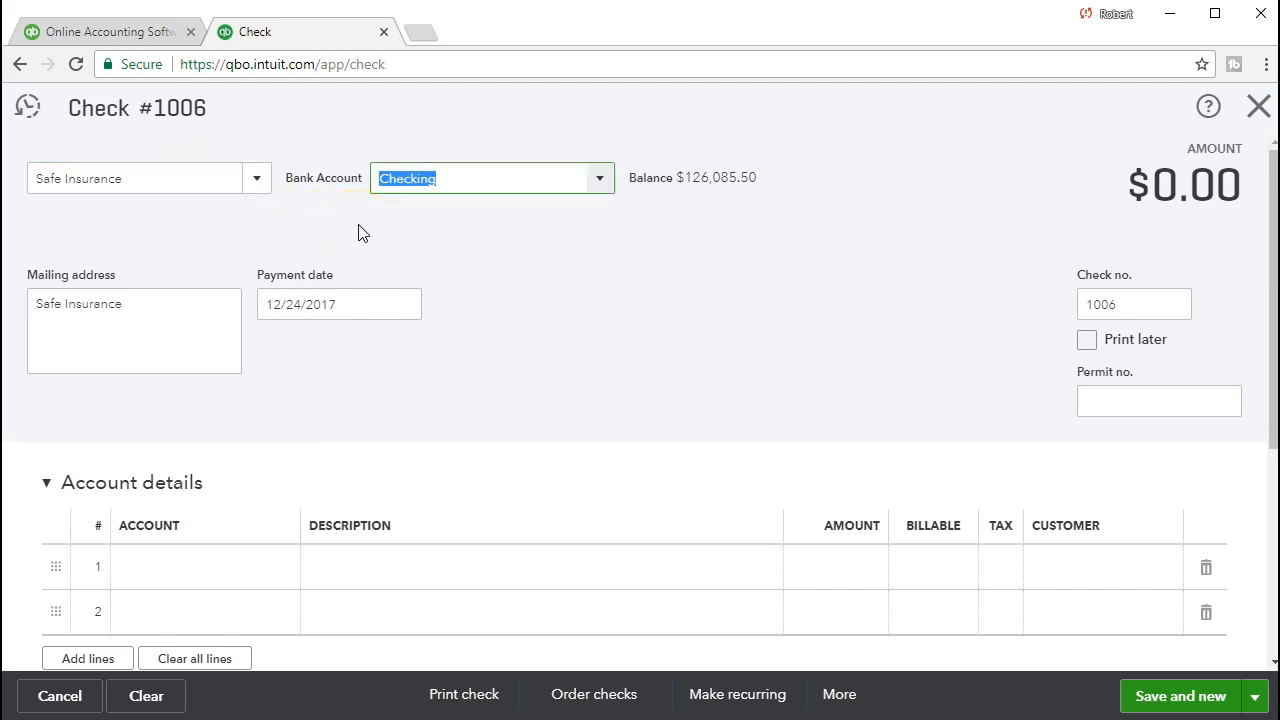
pyautogui.press('Tab')
pyautogui.click(212, 343)
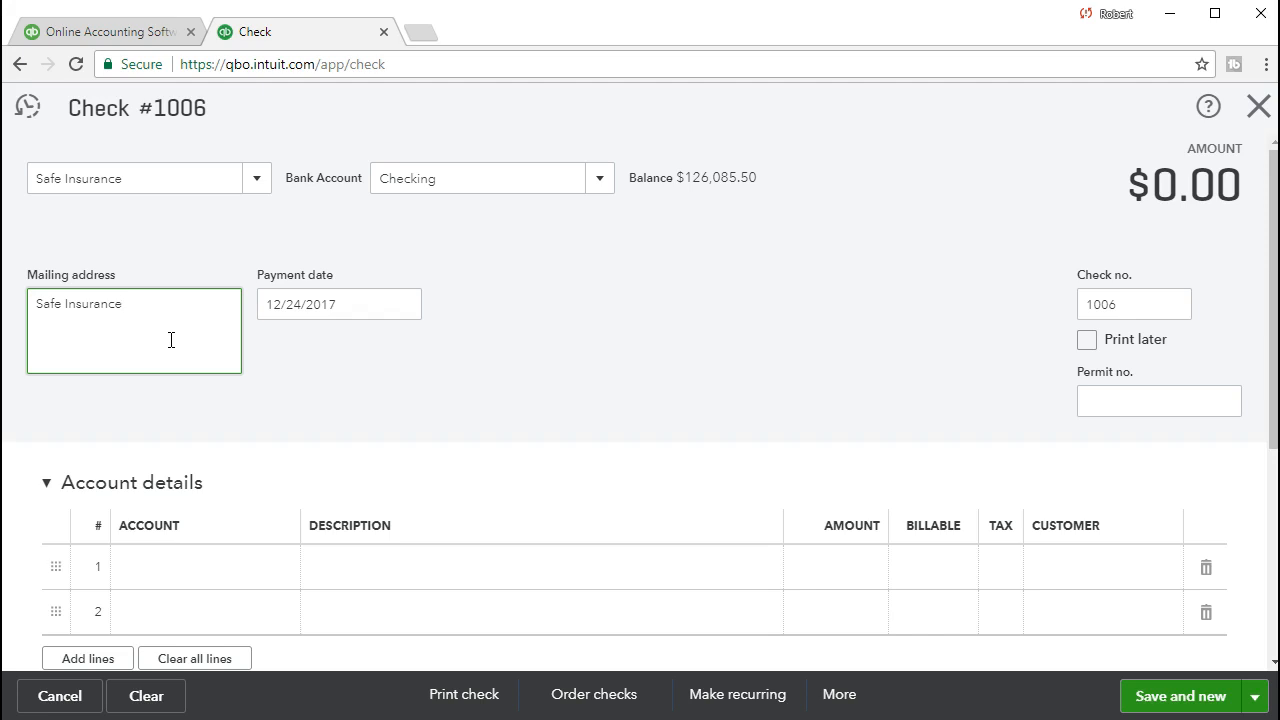
pyautogui.press('Tab')
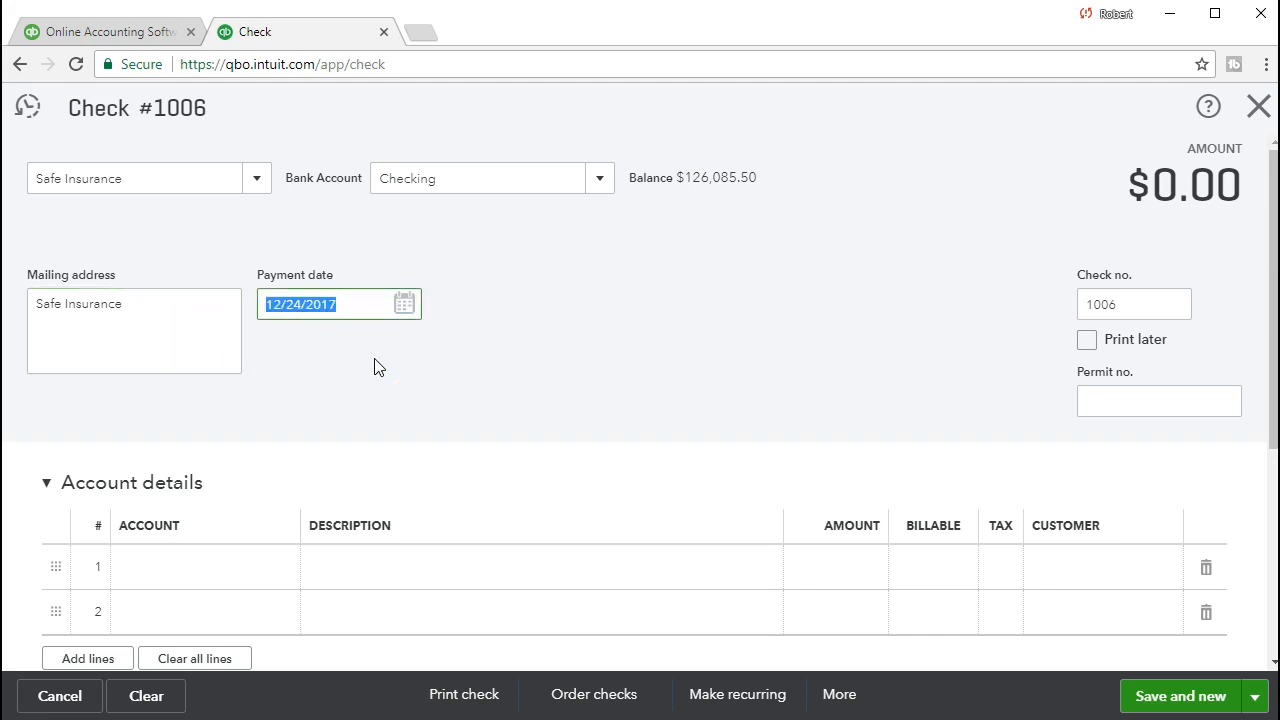
pyautogui.write('012821')
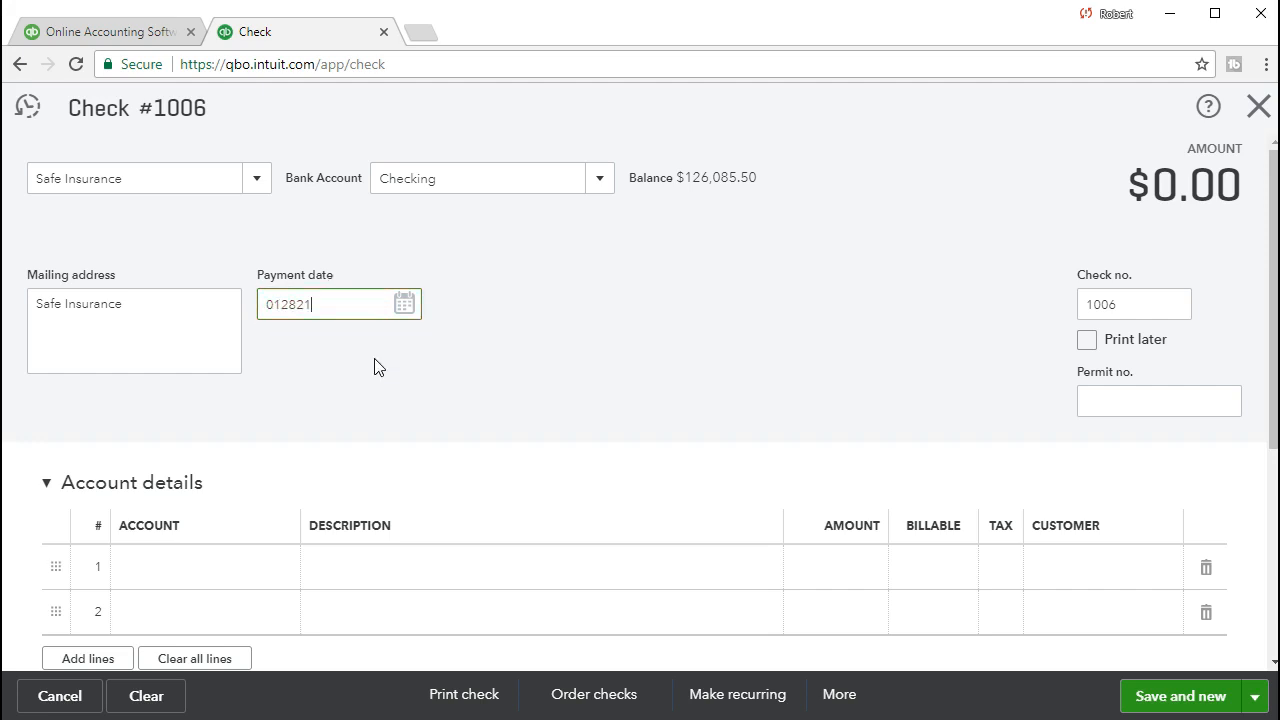
pyautogui.press('Tab')
pyautogui.click(436, 376)
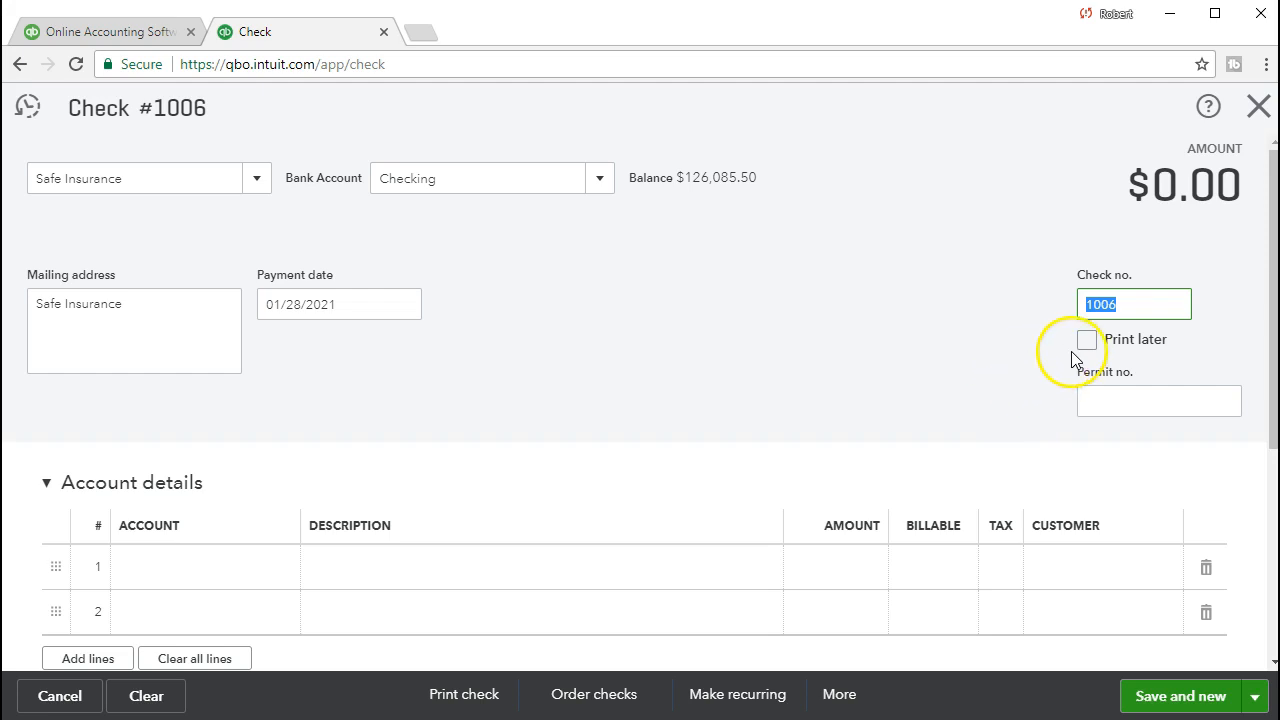
# Step: Look through the accounts available for the first account details line, checking for a prepaid insurance account
pyautogui.press('Tab')
pyautogui.press('Tab')
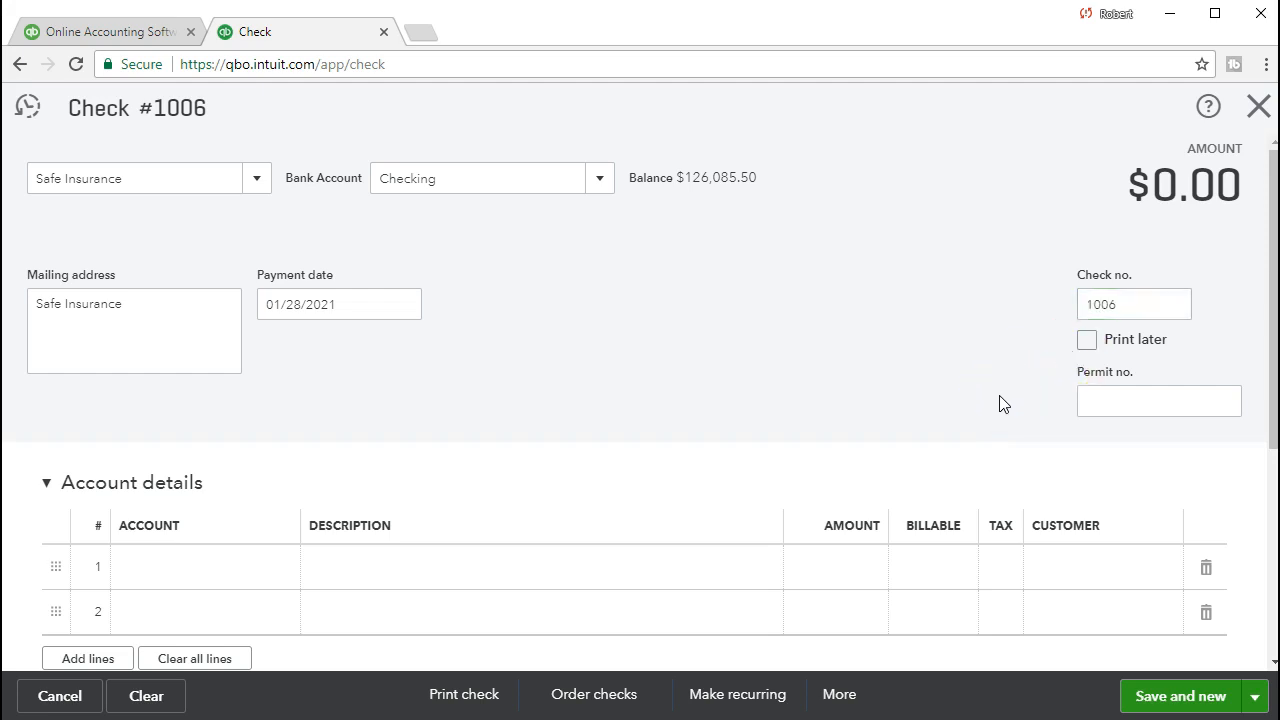
pyautogui.press('Tab')
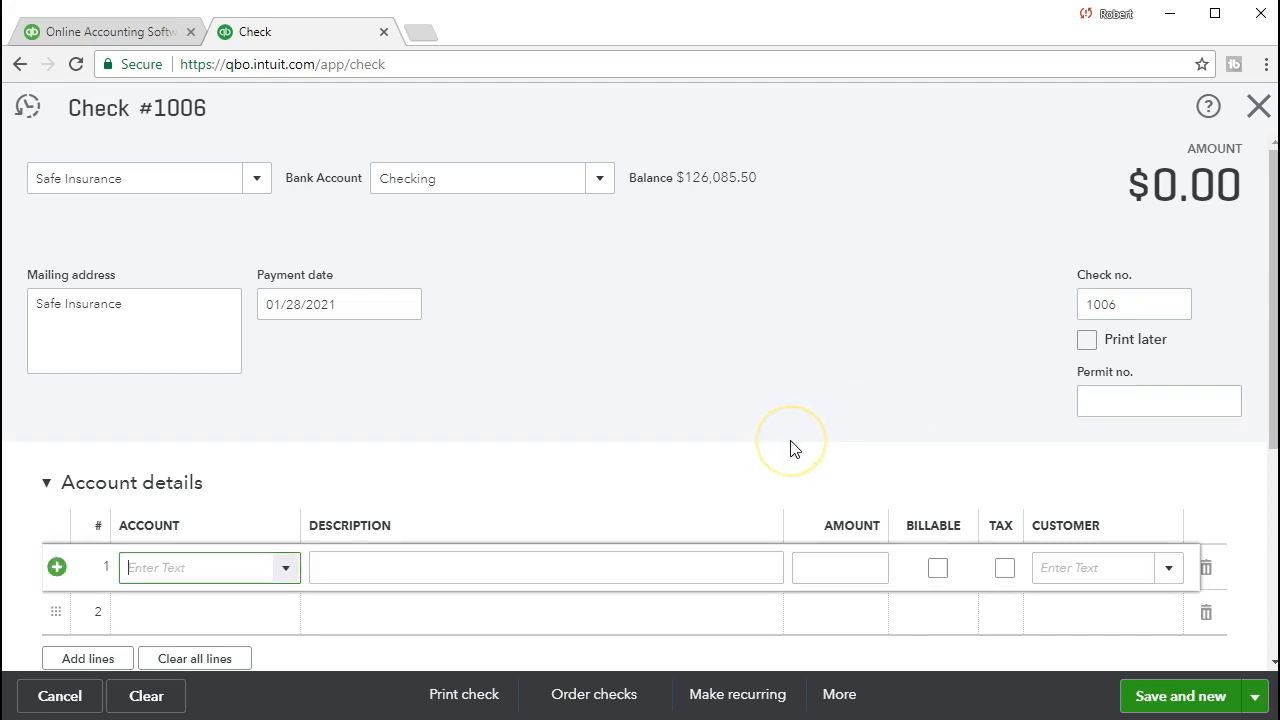
pyautogui.scroll(-1, 785, 385)
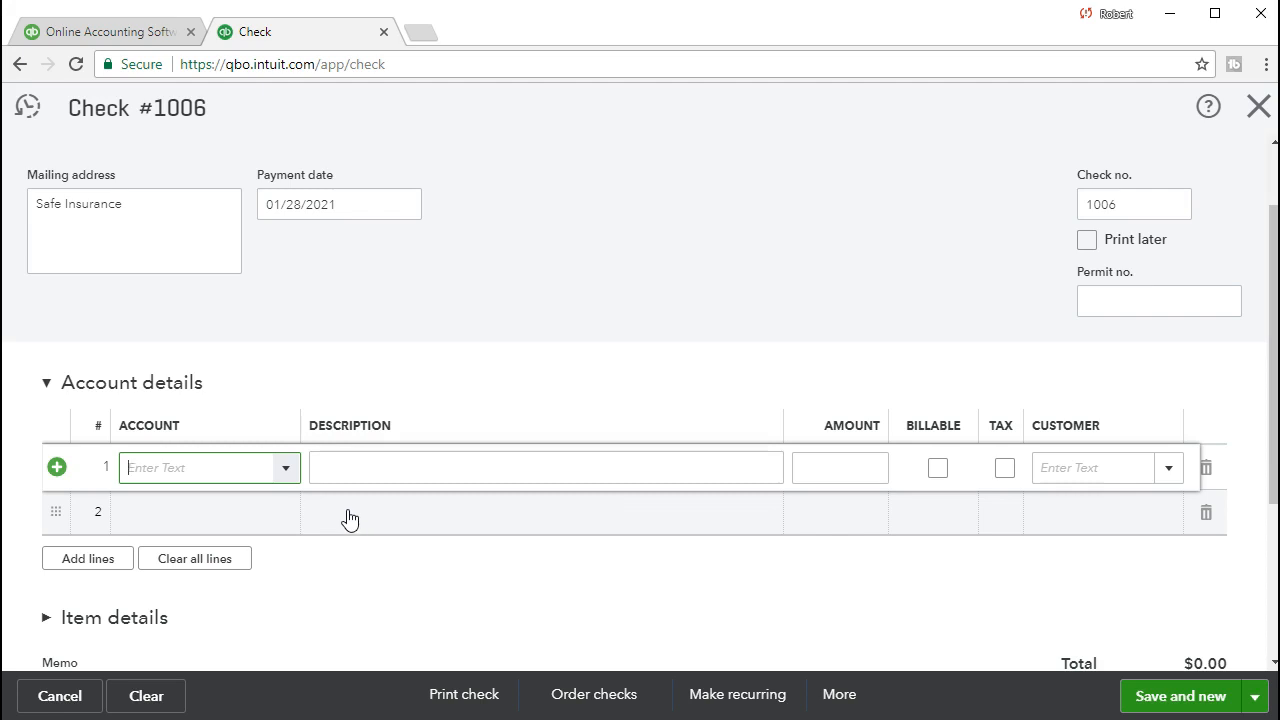
pyautogui.click(285, 468)
pyautogui.click(285, 470)
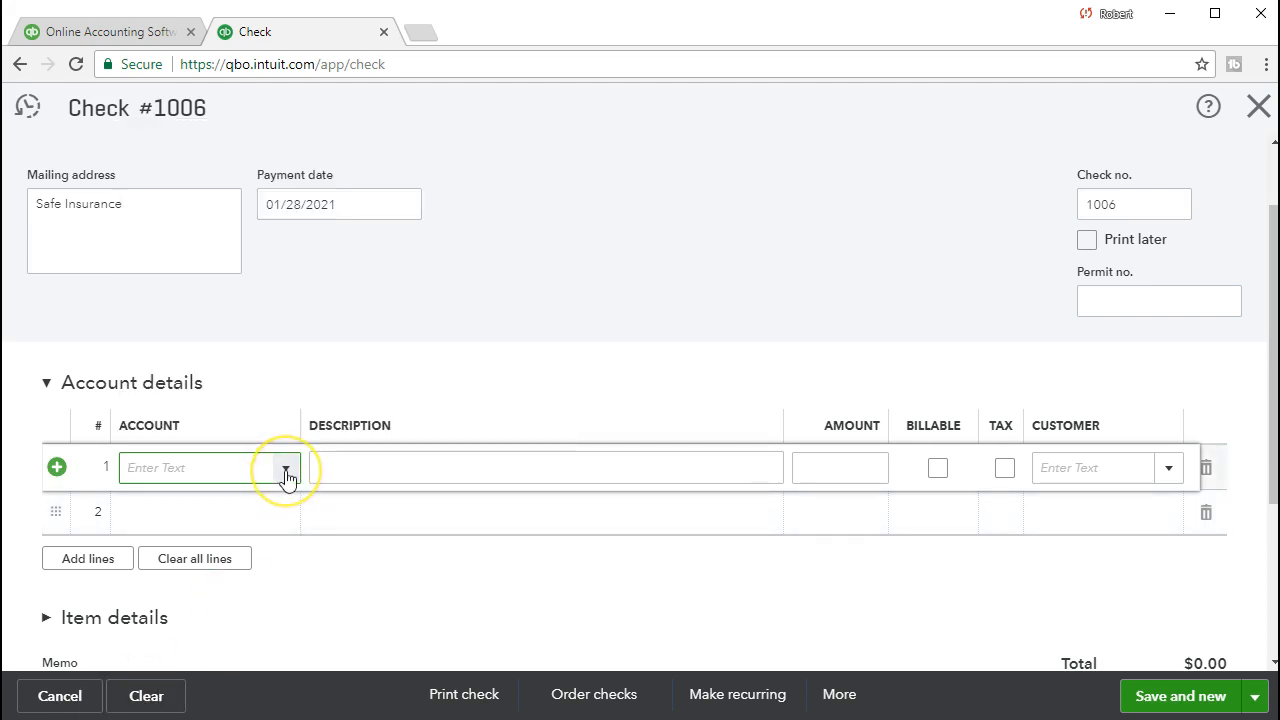
pyautogui.click(285, 470)
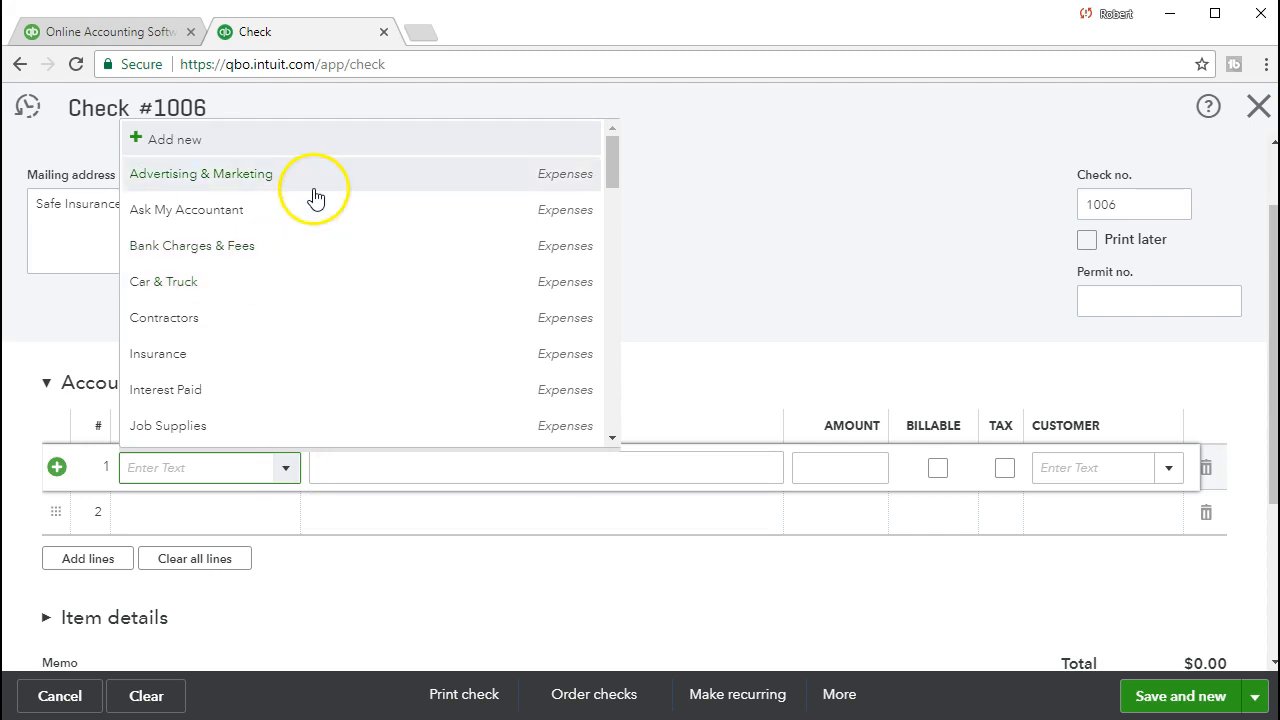
pyautogui.scroll(-1, 300, 232)
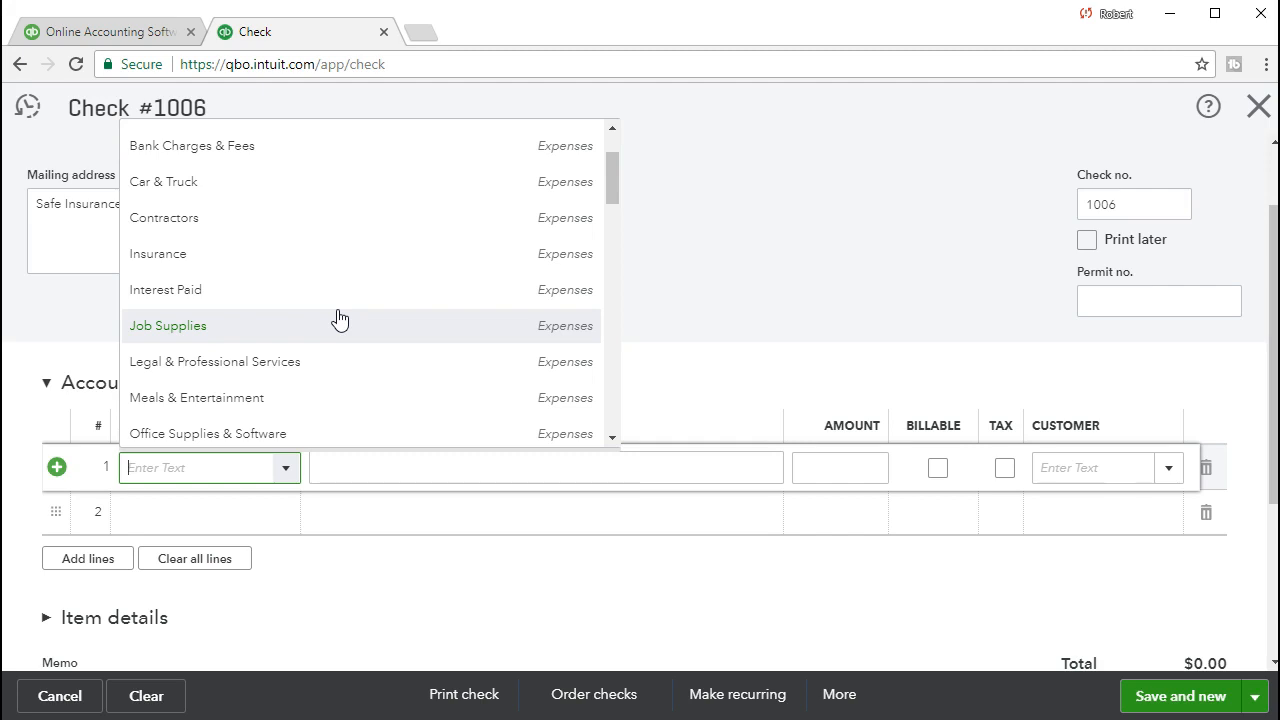
pyautogui.scroll(-5, 339, 318)
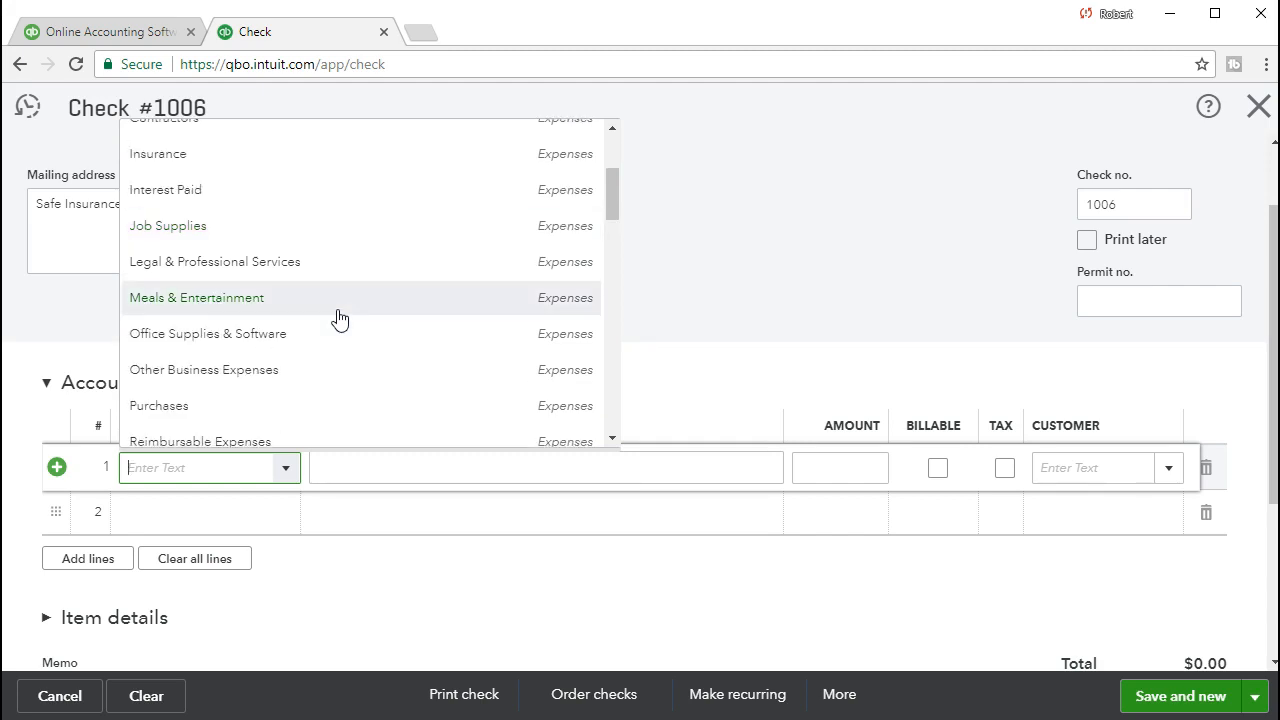
pyautogui.scroll(-5, 339, 318)
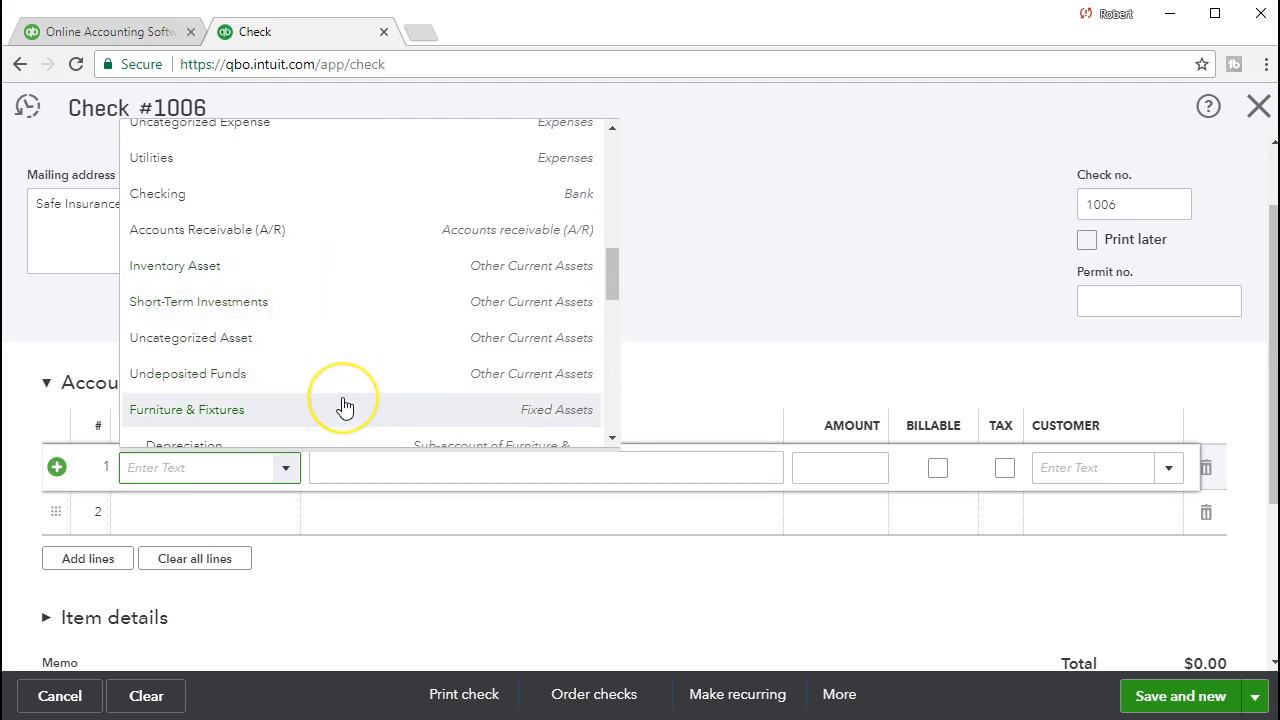
pyautogui.scroll(-2, 340, 402)
# Step: Create a Prepaid Insurance account for the first line, with category type Other Current Assets and detail type Prepaid Expenses
pyautogui.click(237, 473)
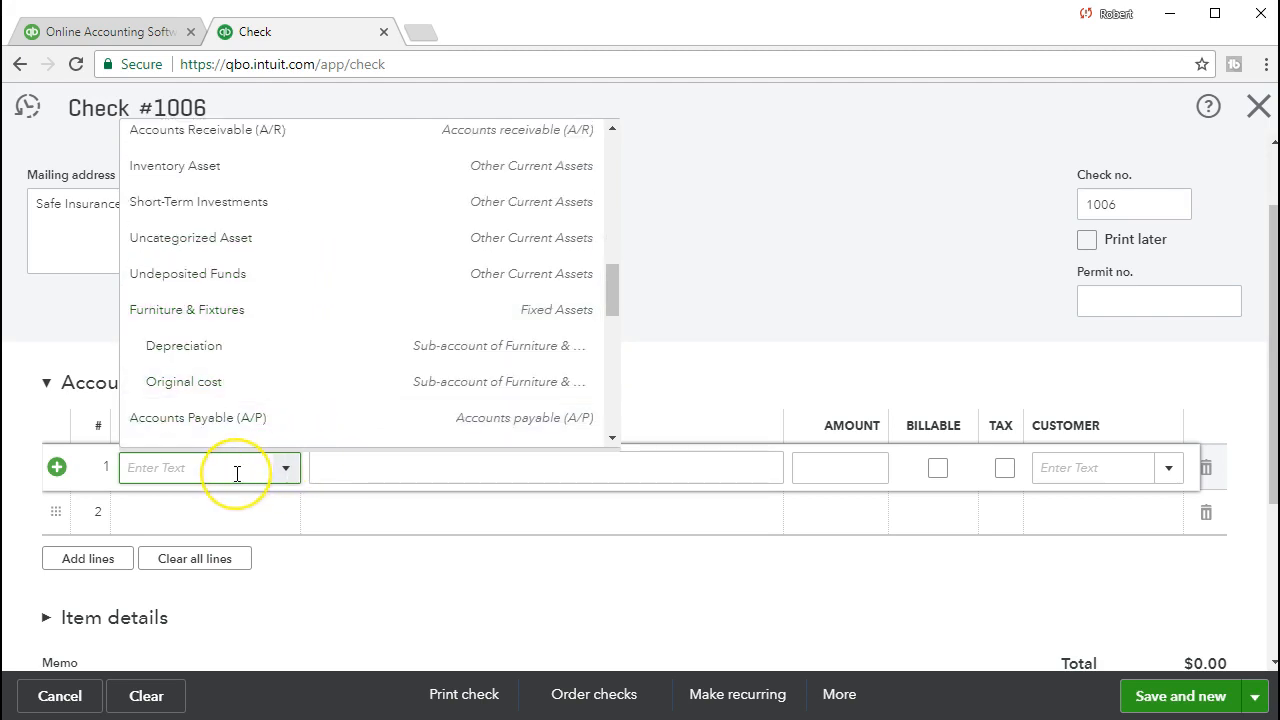
pyautogui.write('Prepaid Insurance')
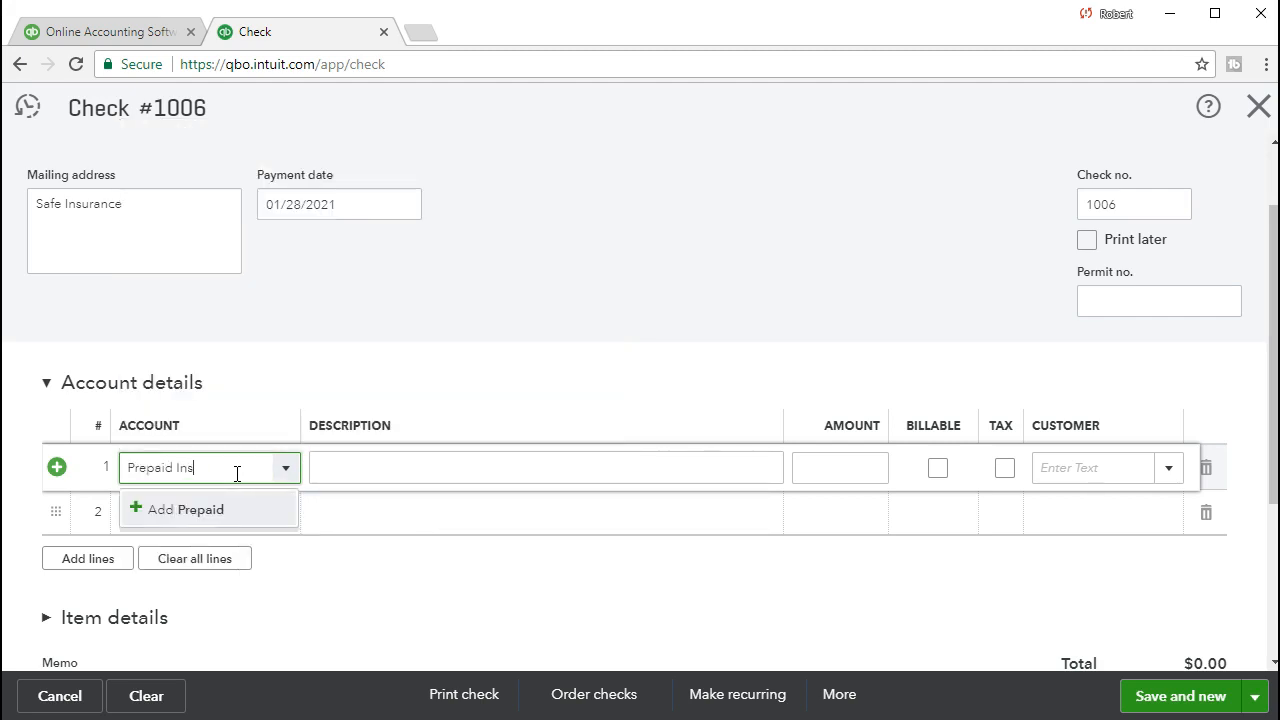
pyautogui.click(224, 510)
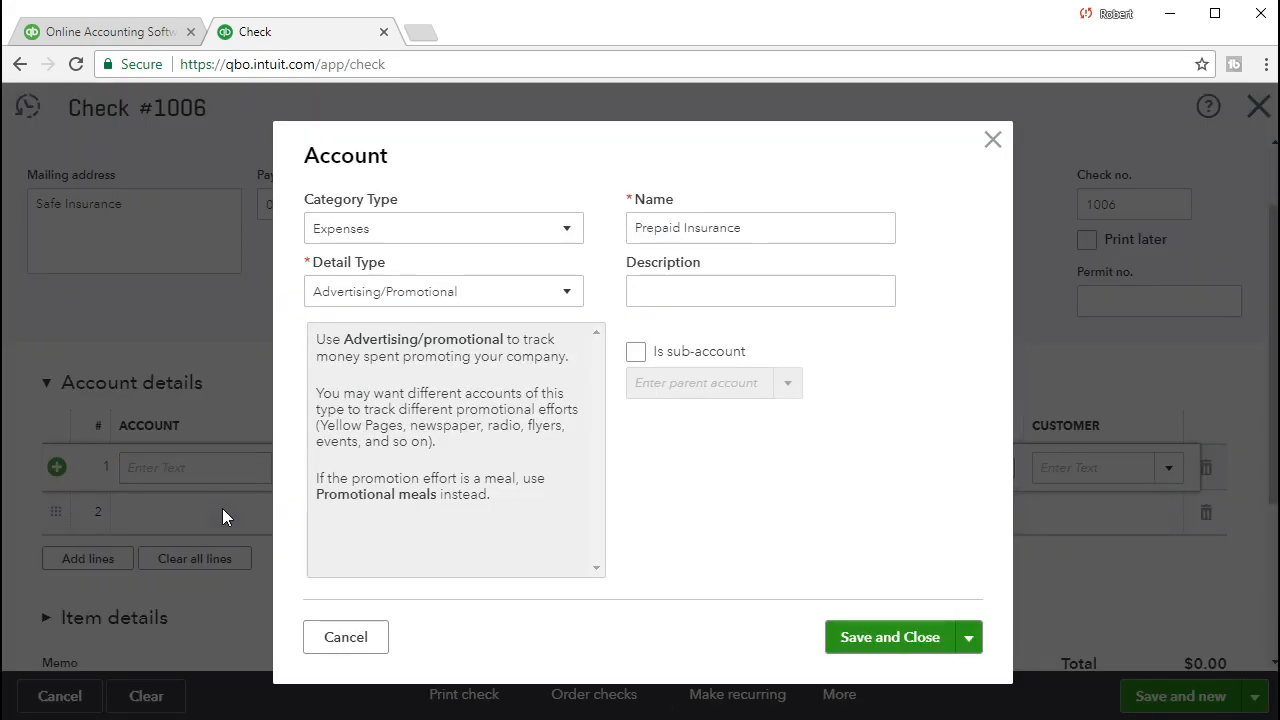
pyautogui.click(566, 232)
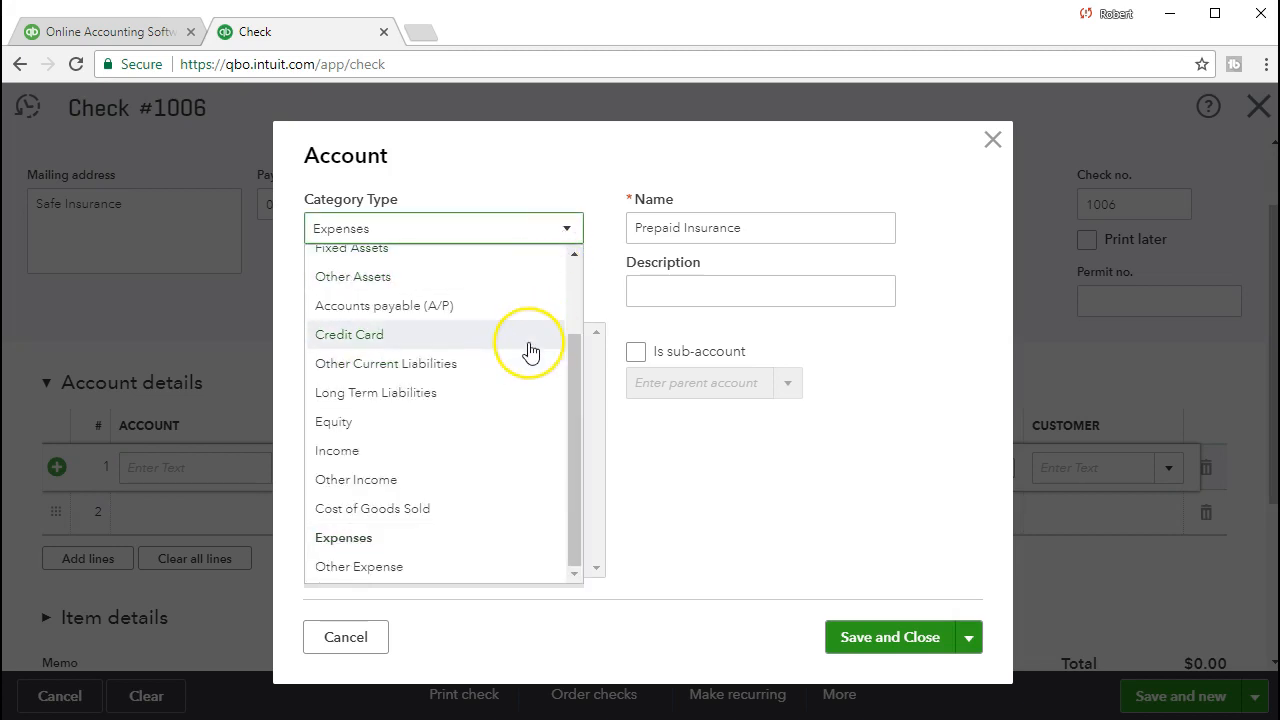
pyautogui.scroll(1, 528, 345)
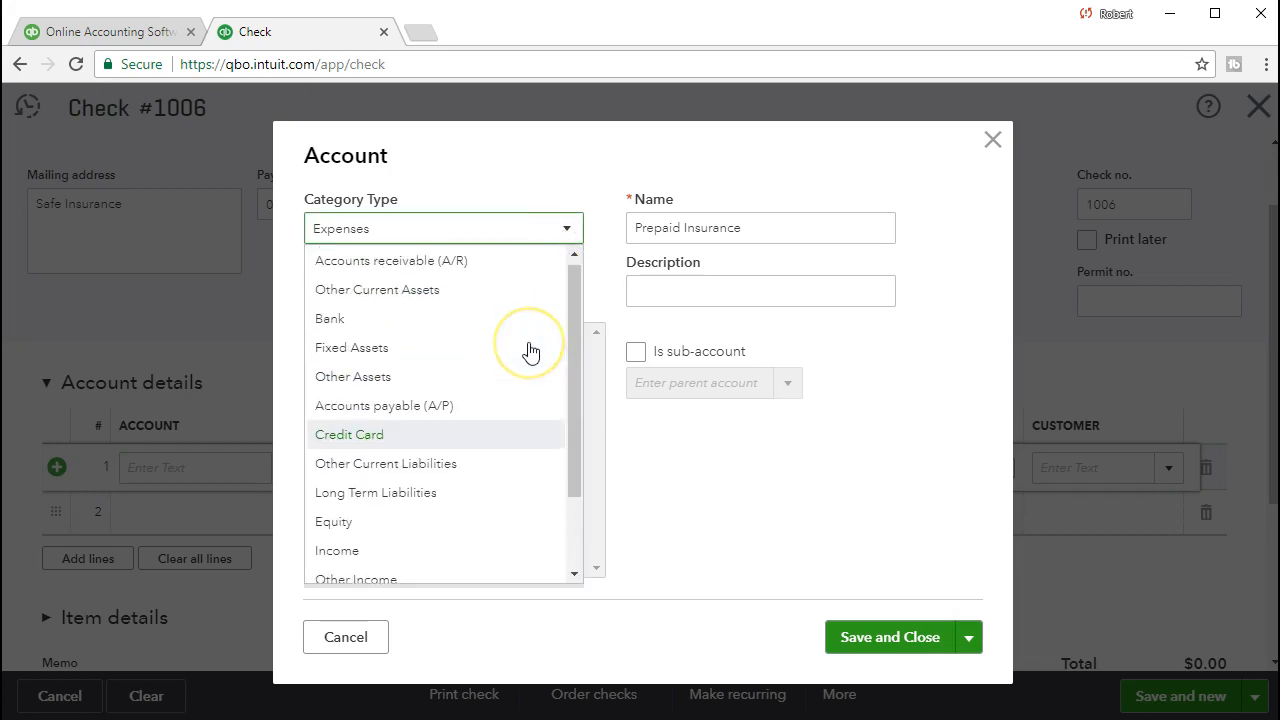
pyautogui.click(511, 291)
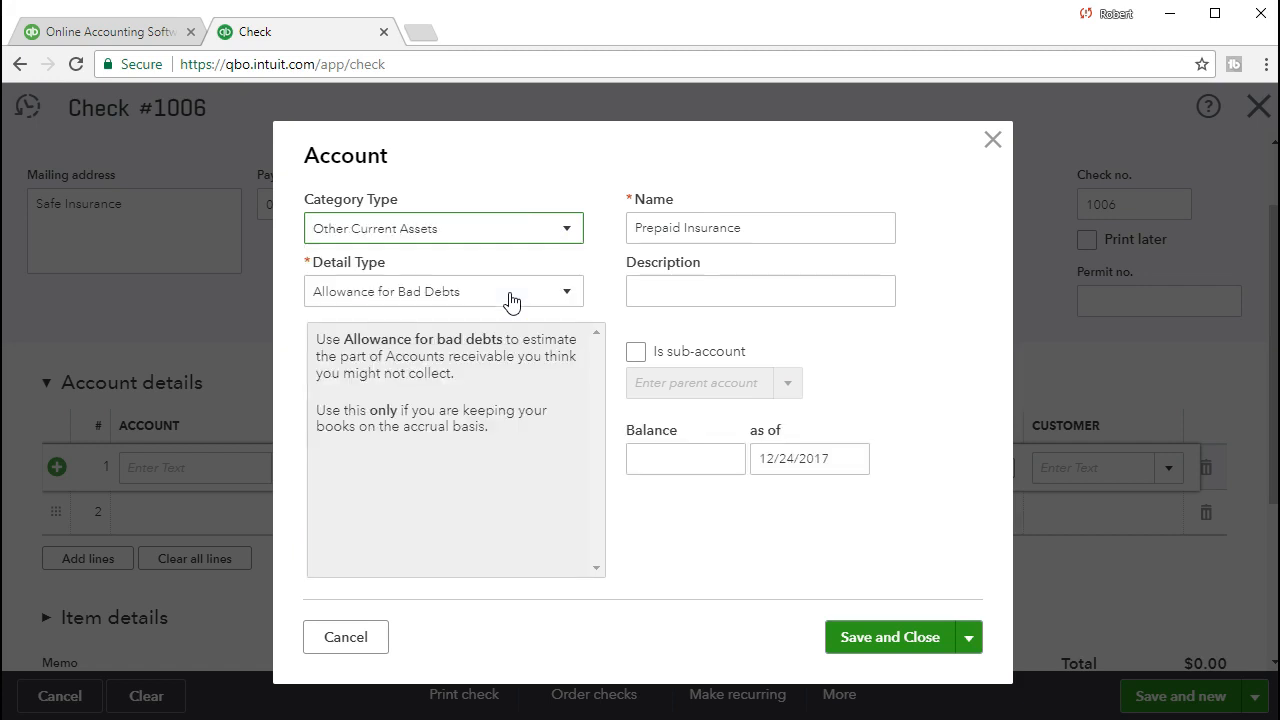
pyautogui.click(511, 291)
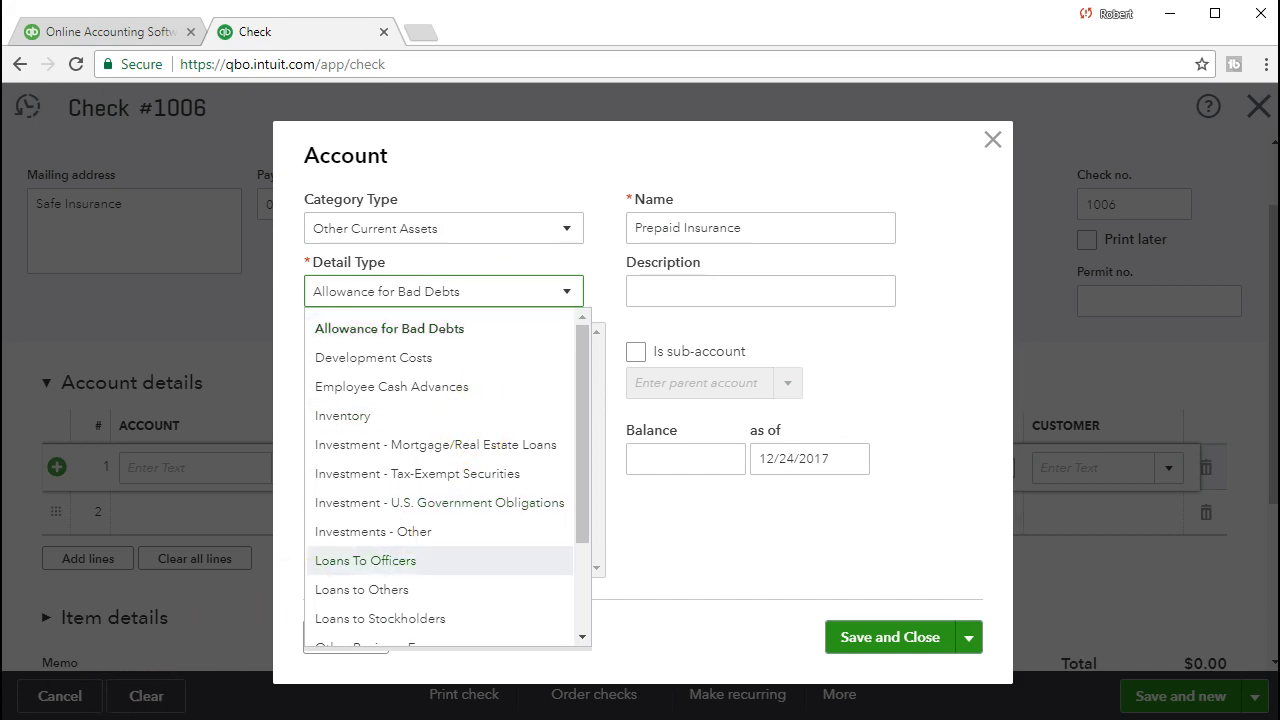
pyautogui.scroll(-3, 436, 568)
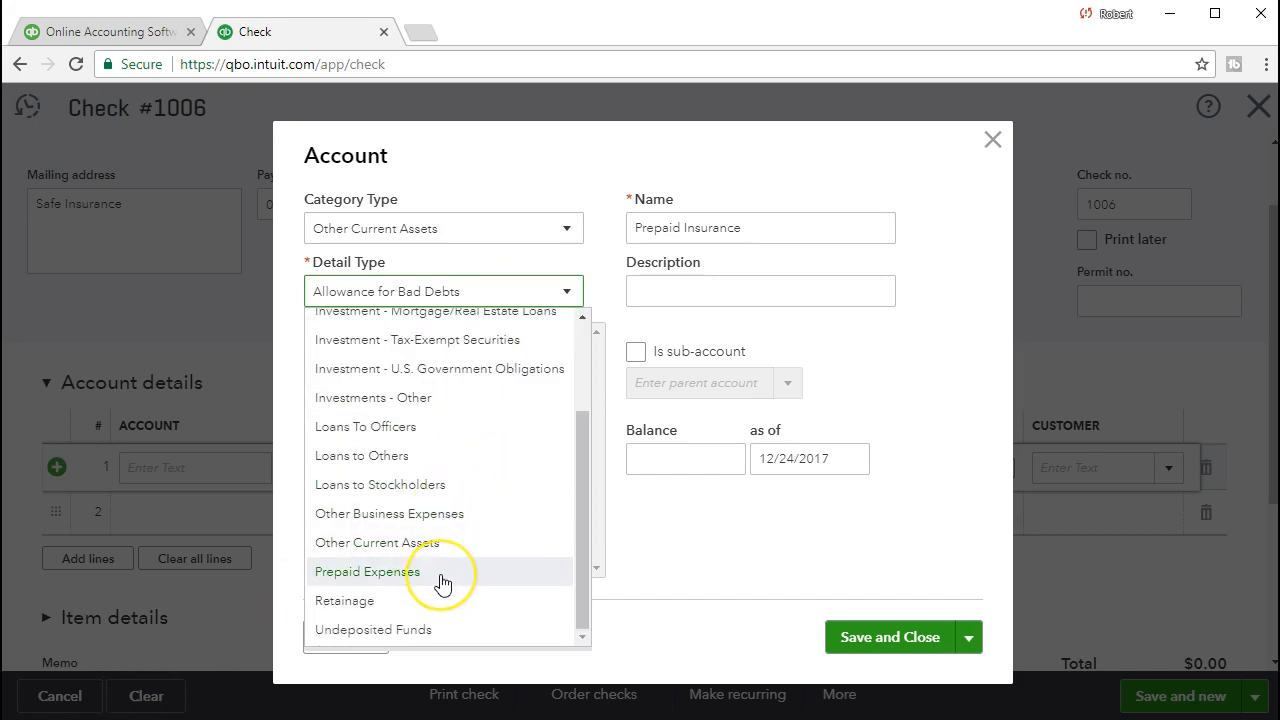
pyautogui.click(456, 582)
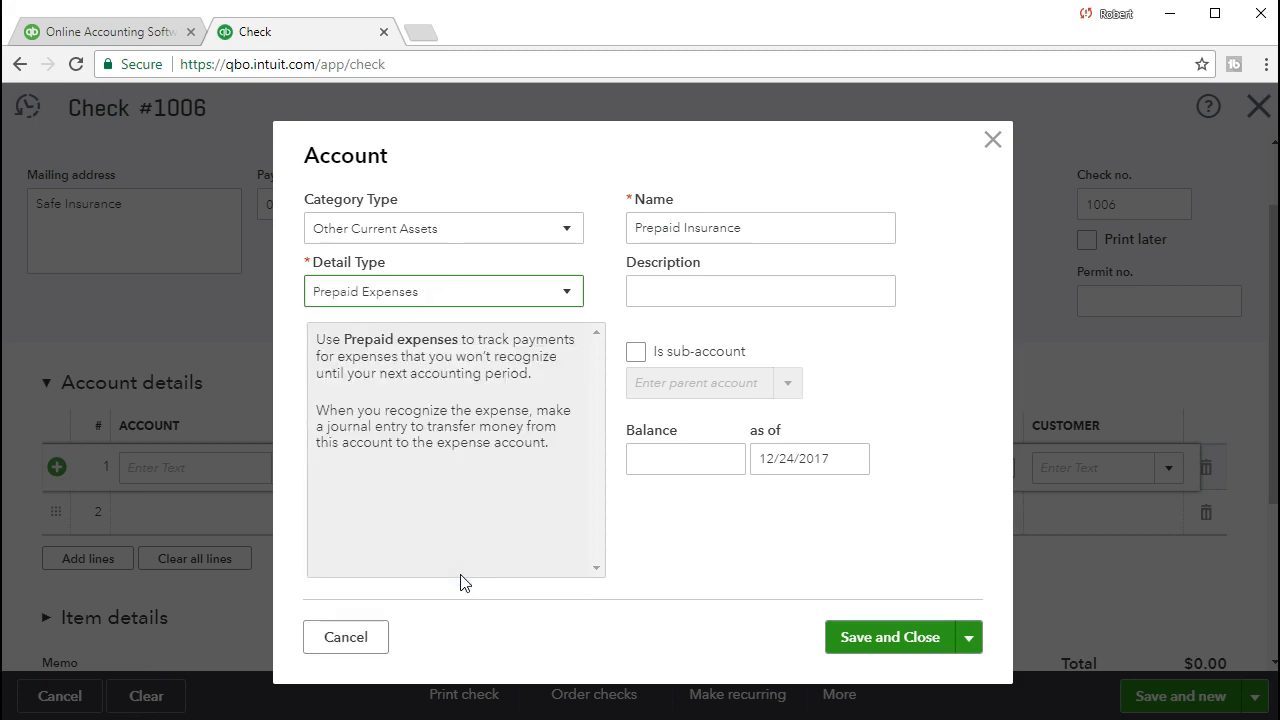
pyautogui.click(655, 236)
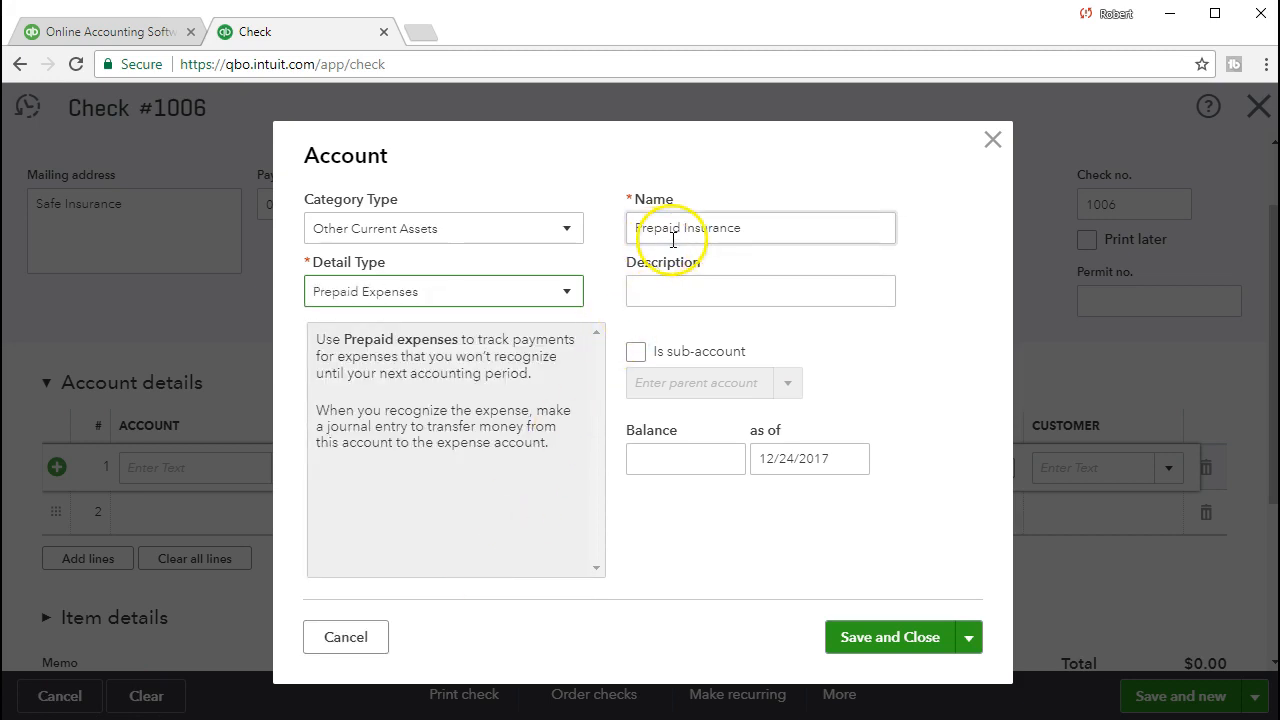
pyautogui.click(686, 288)
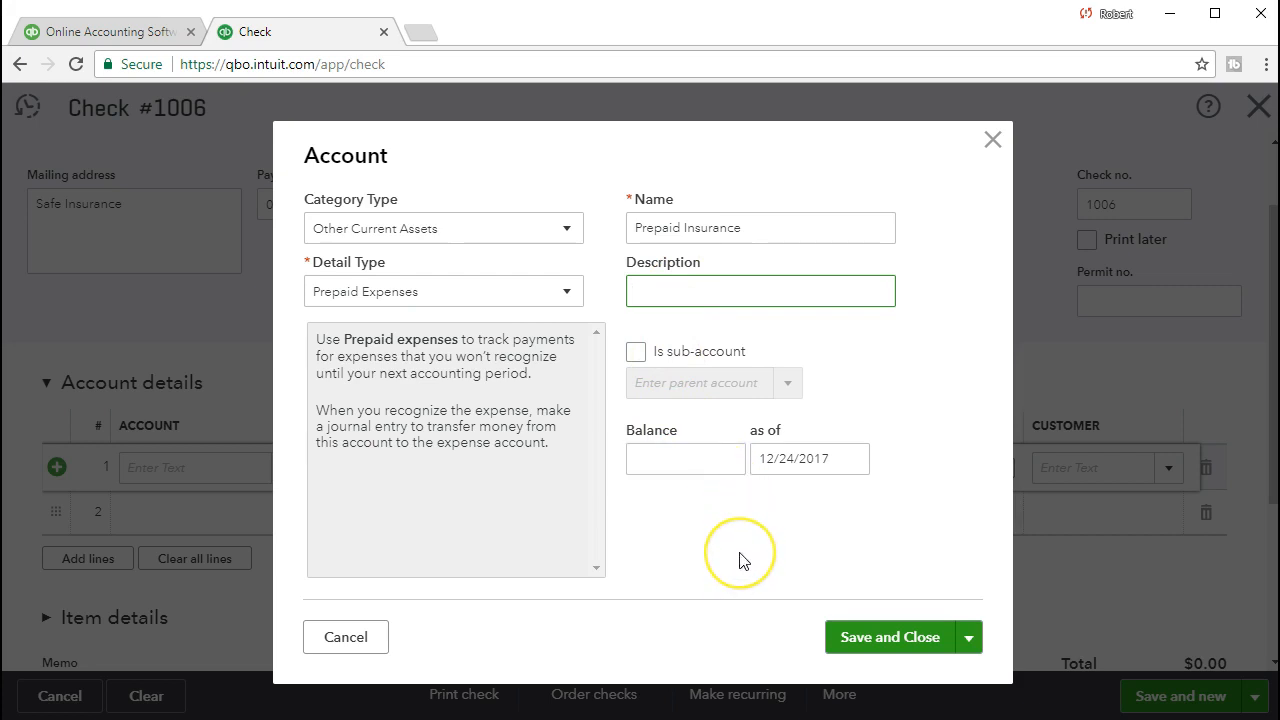
pyautogui.click(843, 648)
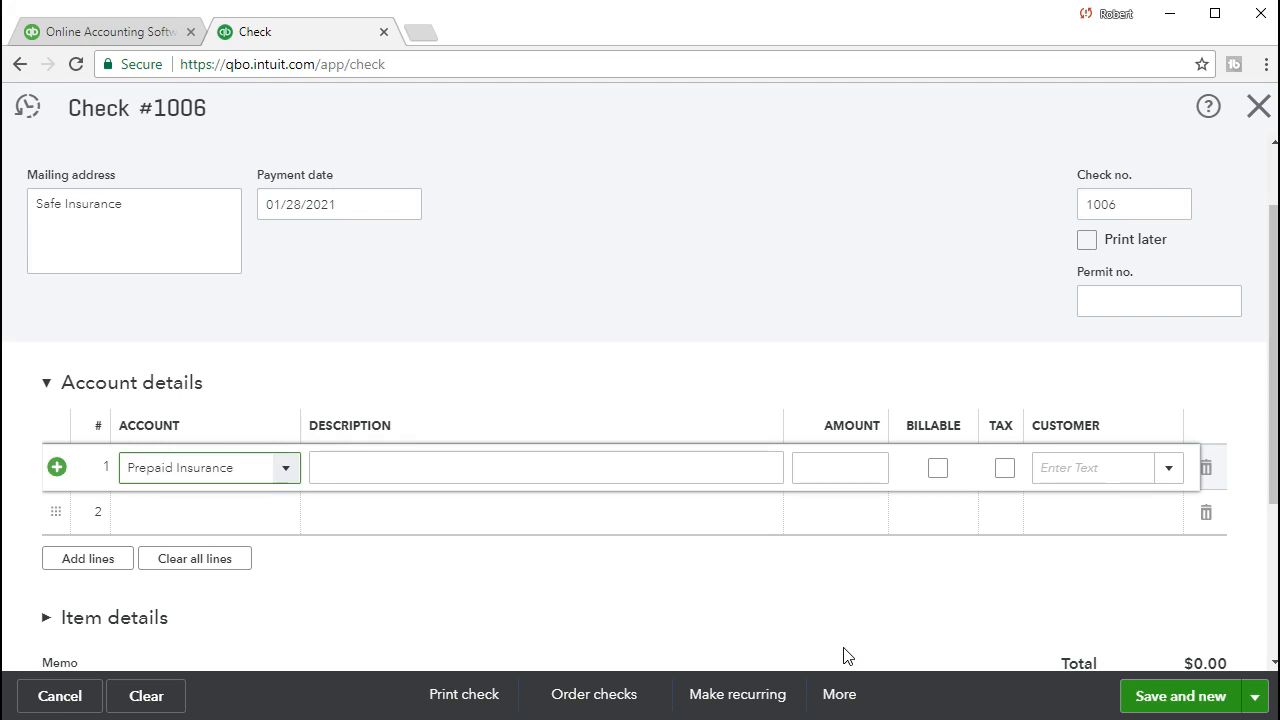
# Step: Leave the Prepaid Insurance line's description blank and set its amount to 11,000.00
pyautogui.press('Tab')
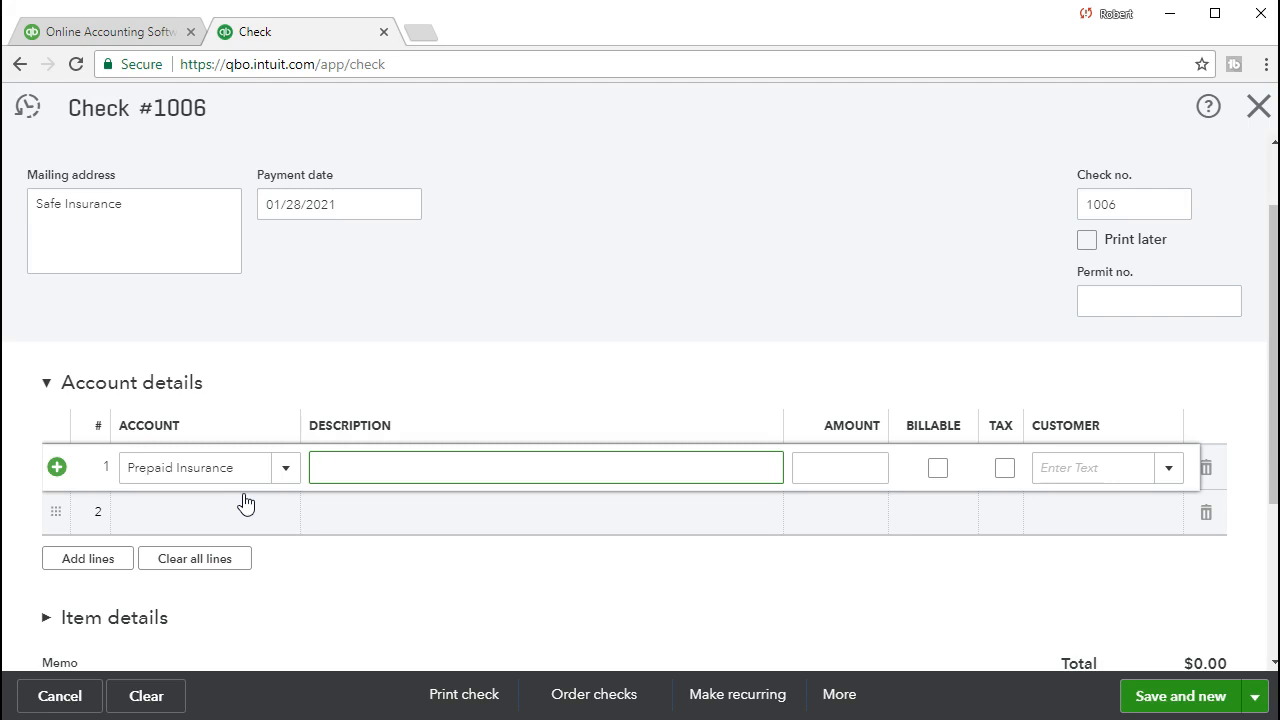
pyautogui.press('Tab')
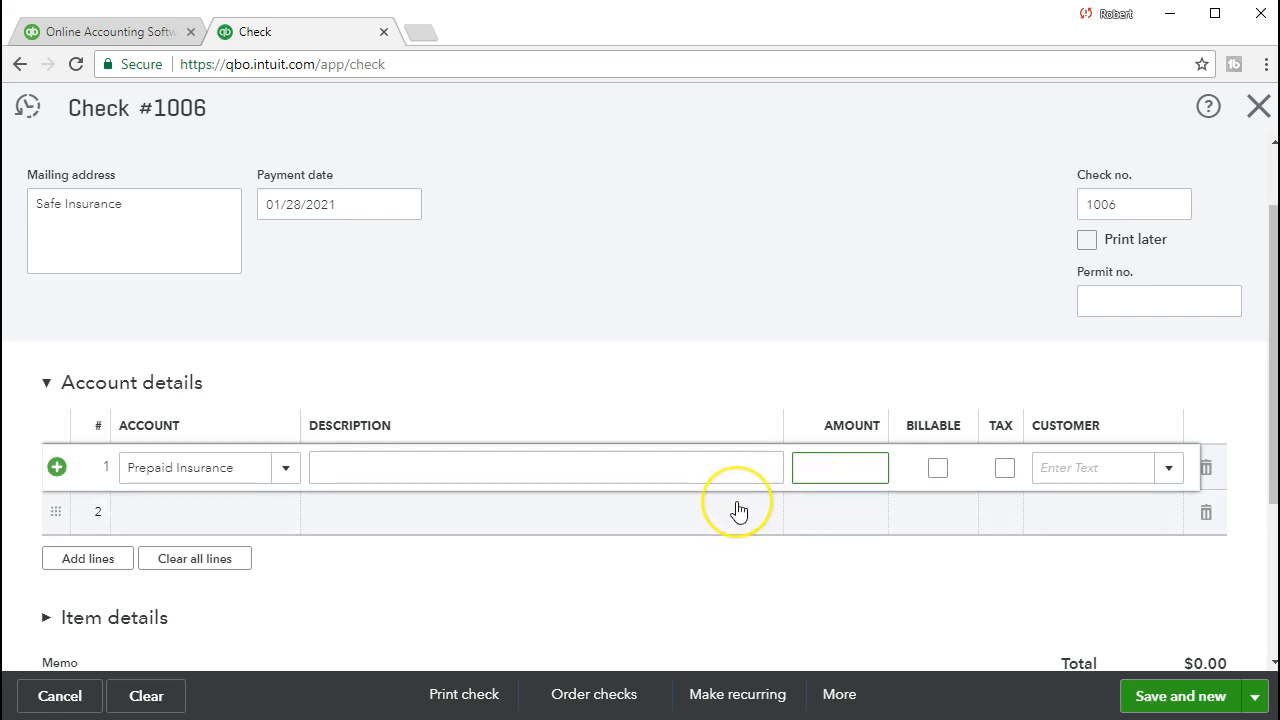
pyautogui.write('000')
pyautogui.press('Tab')
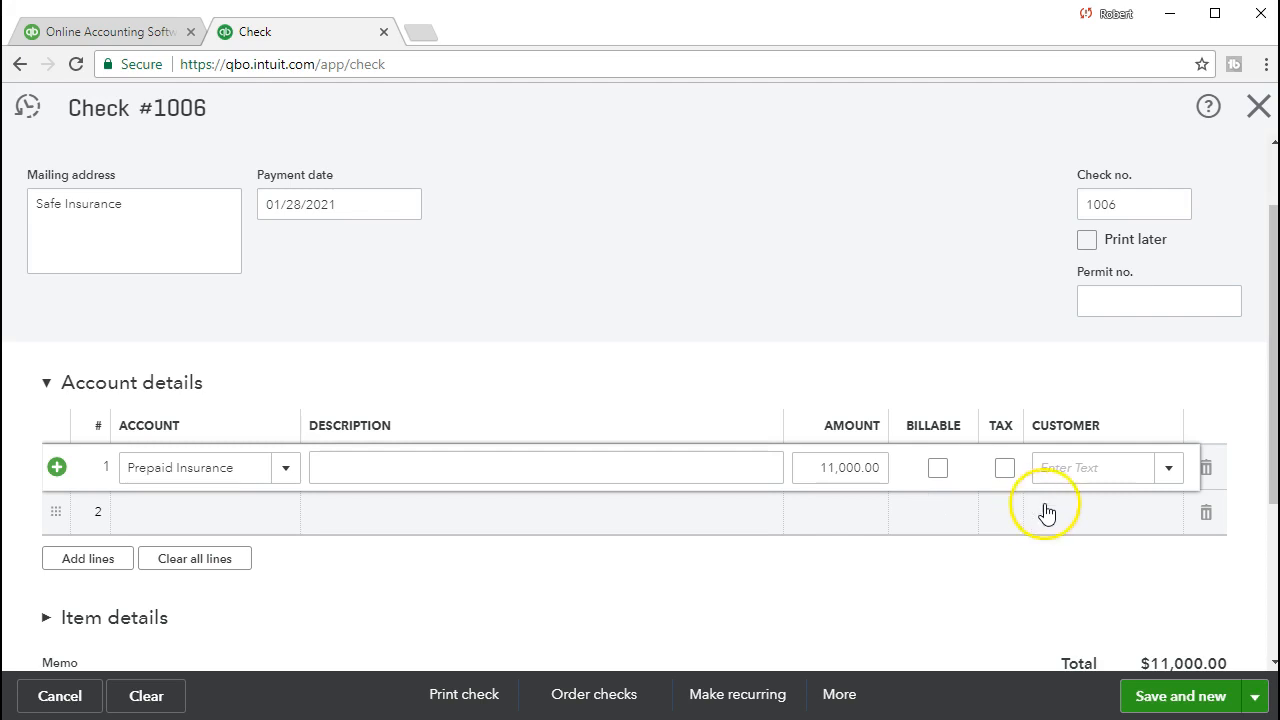
# Step: Review the Safe Insurance check, save it and start a new check
pyautogui.click(594, 524)
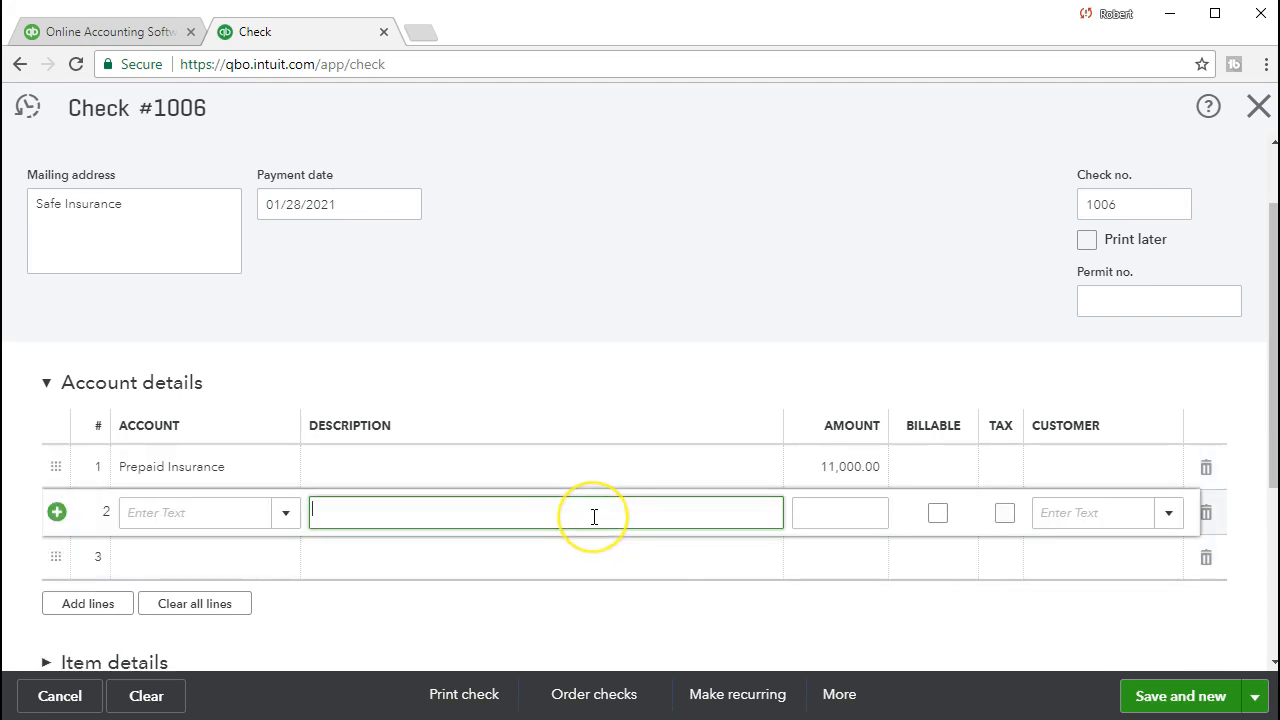
pyautogui.scroll(-1, 594, 517)
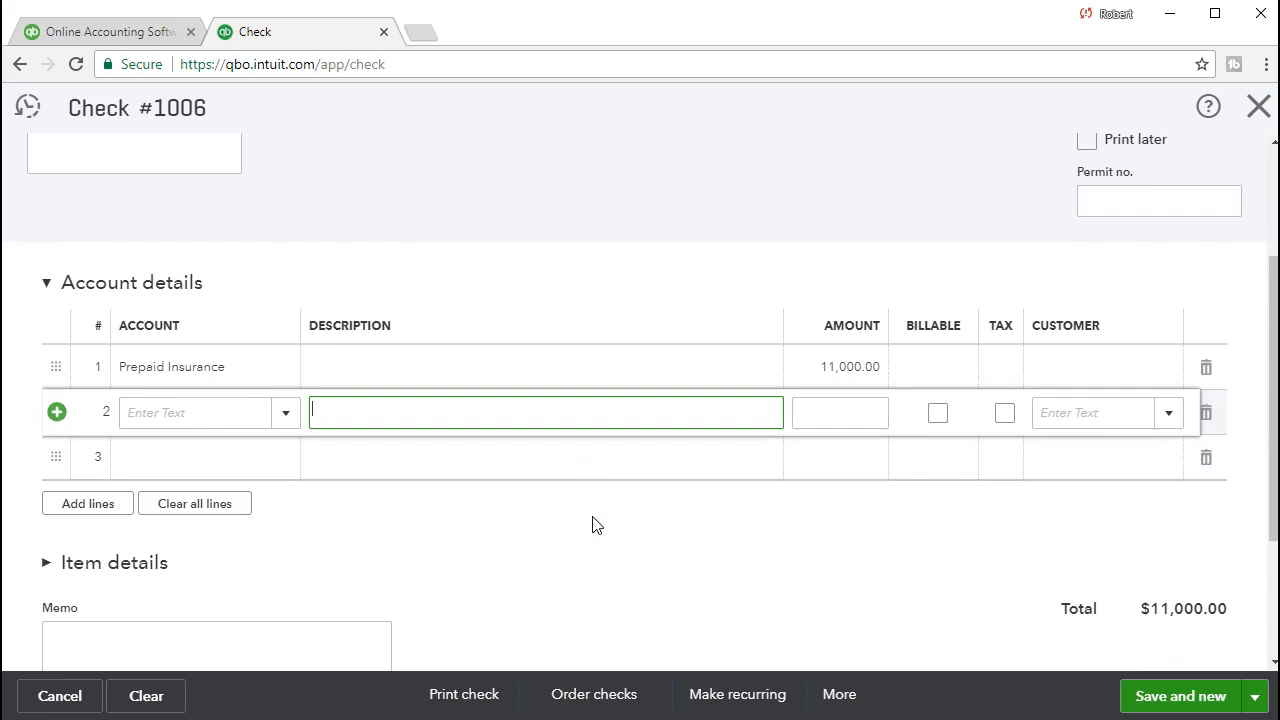
pyautogui.scroll(2, 594, 525)
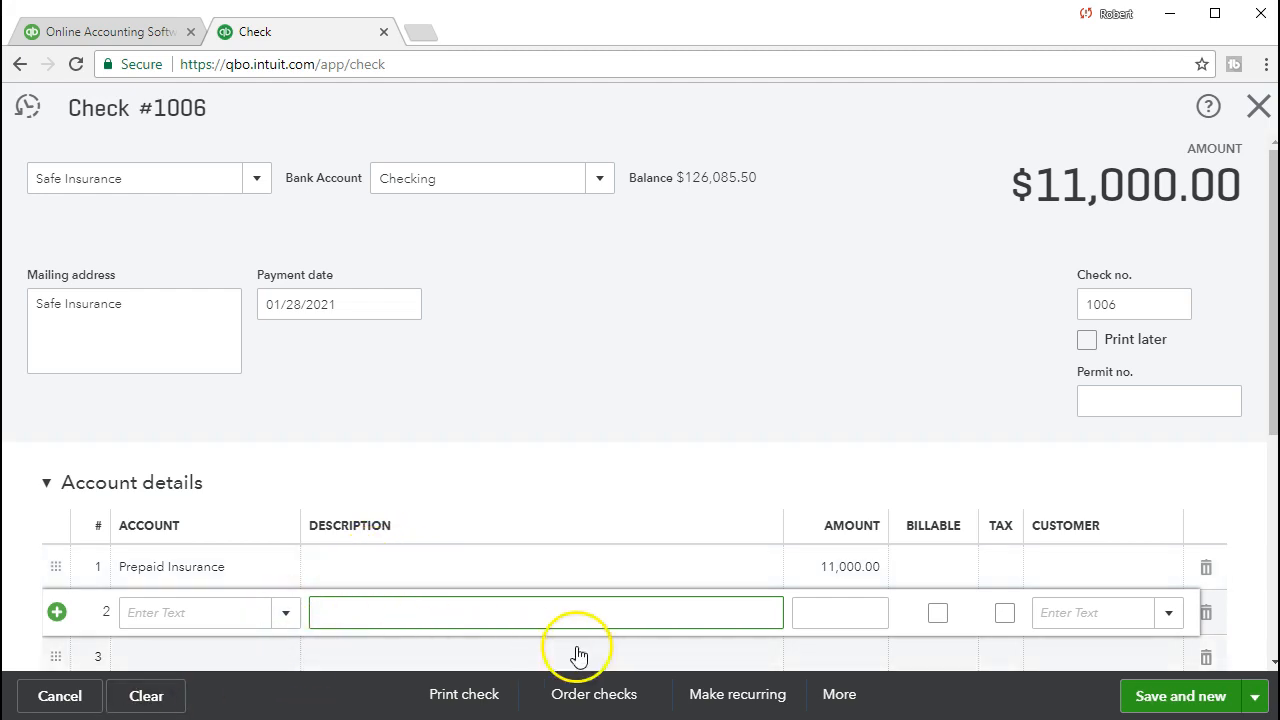
pyautogui.click(1115, 700)
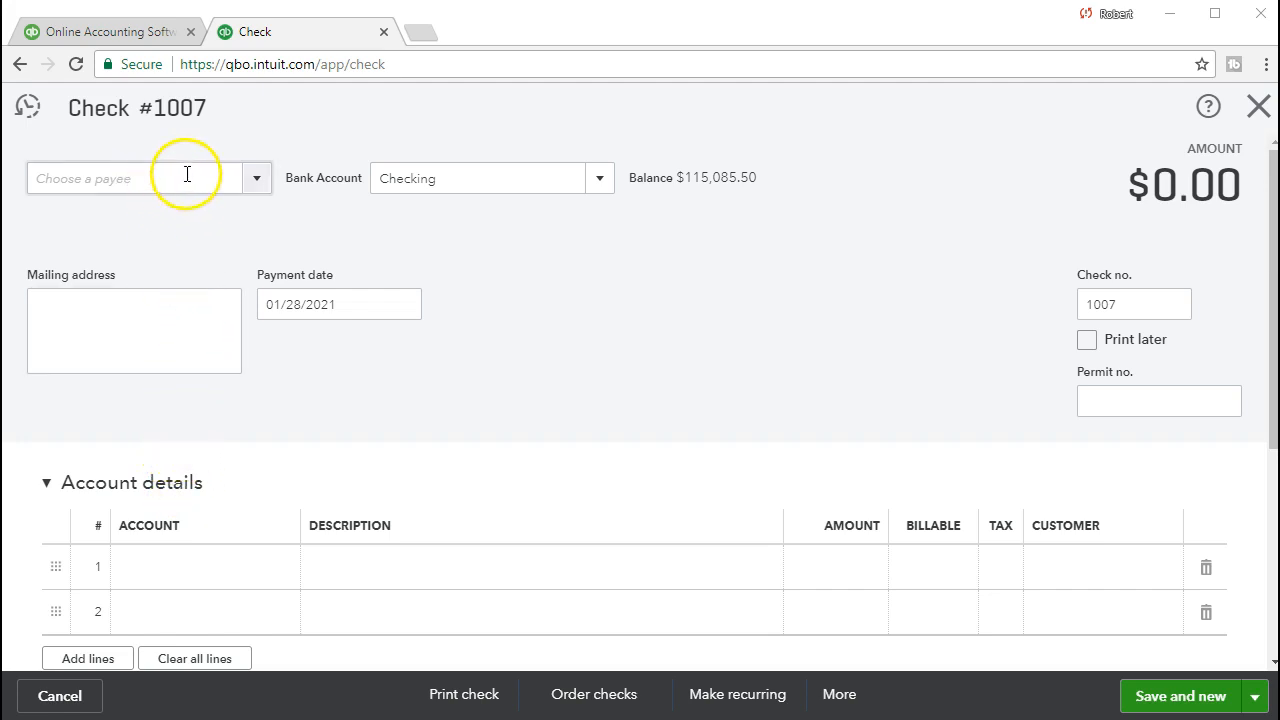
# Step: Add Staples as a new name of type Vendor and use it as the check's payee
pyautogui.click(257, 184)
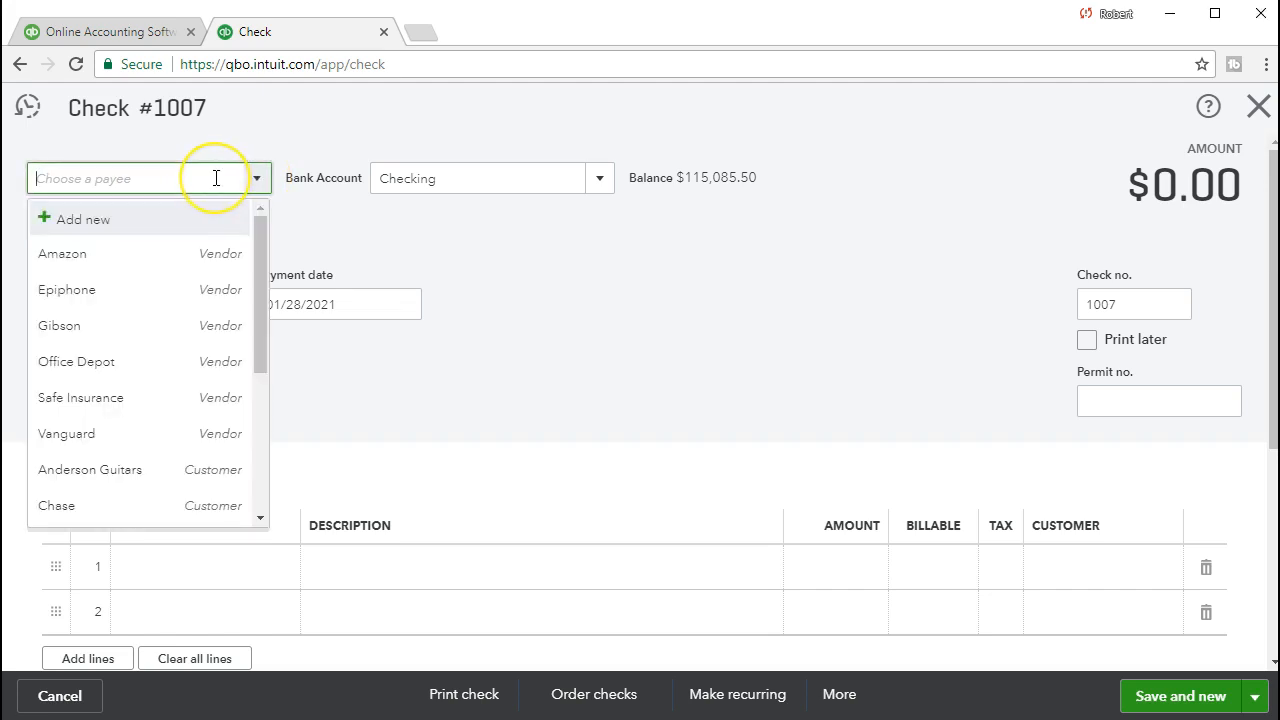
pyautogui.write('Staples')
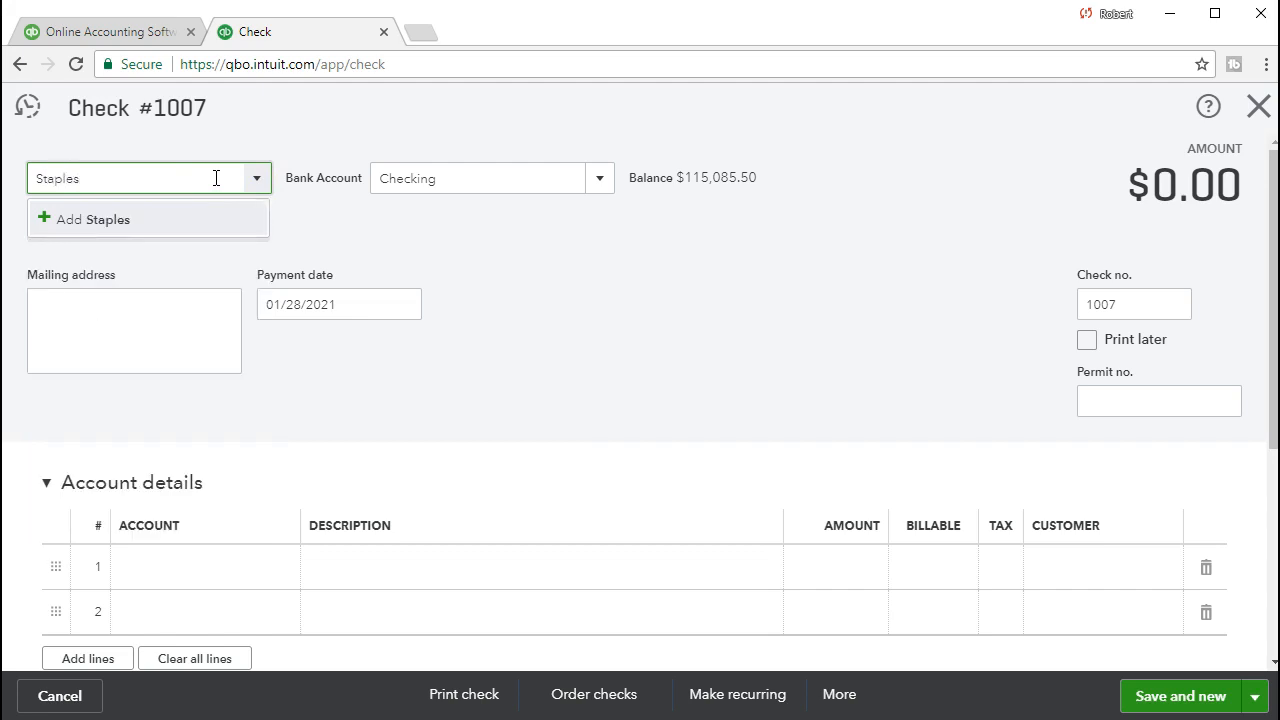
pyautogui.click(170, 222)
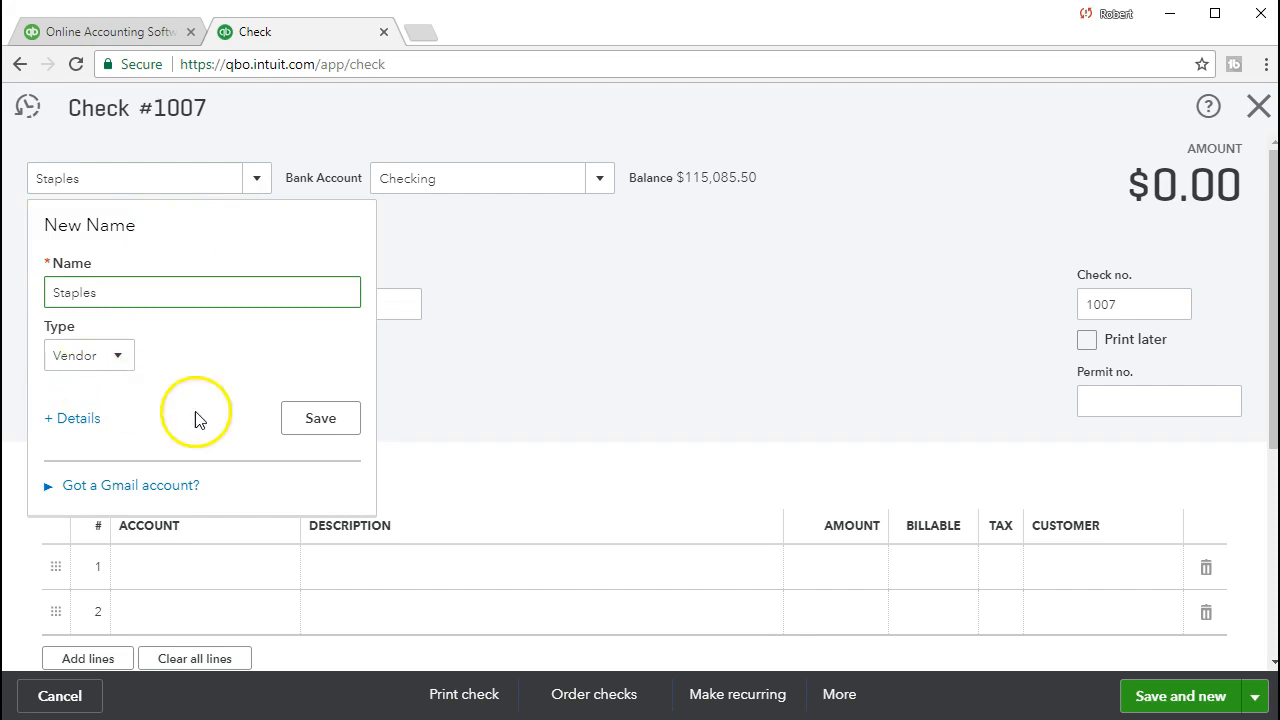
pyautogui.click(337, 423)
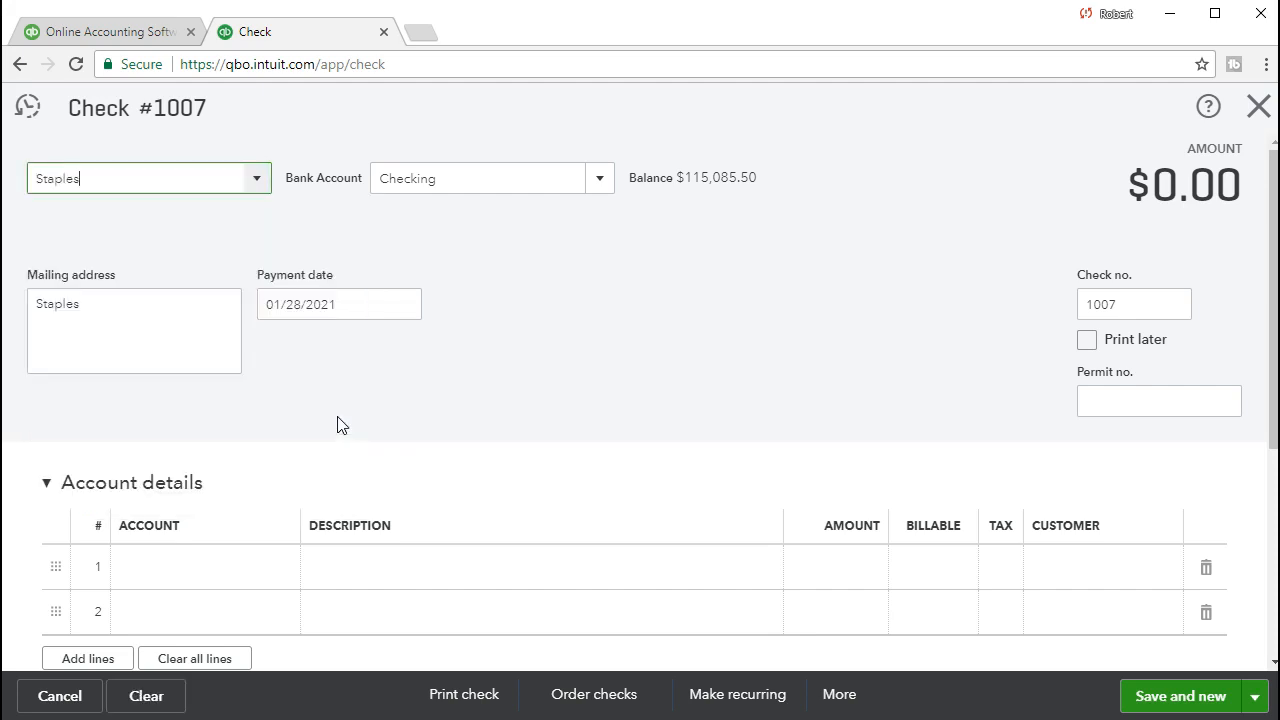
# Step: Keep Checking, the 01/28/2021 payment date and the proposed check number, leave the permit number blank, and go to the first account line
pyautogui.press('Tab')
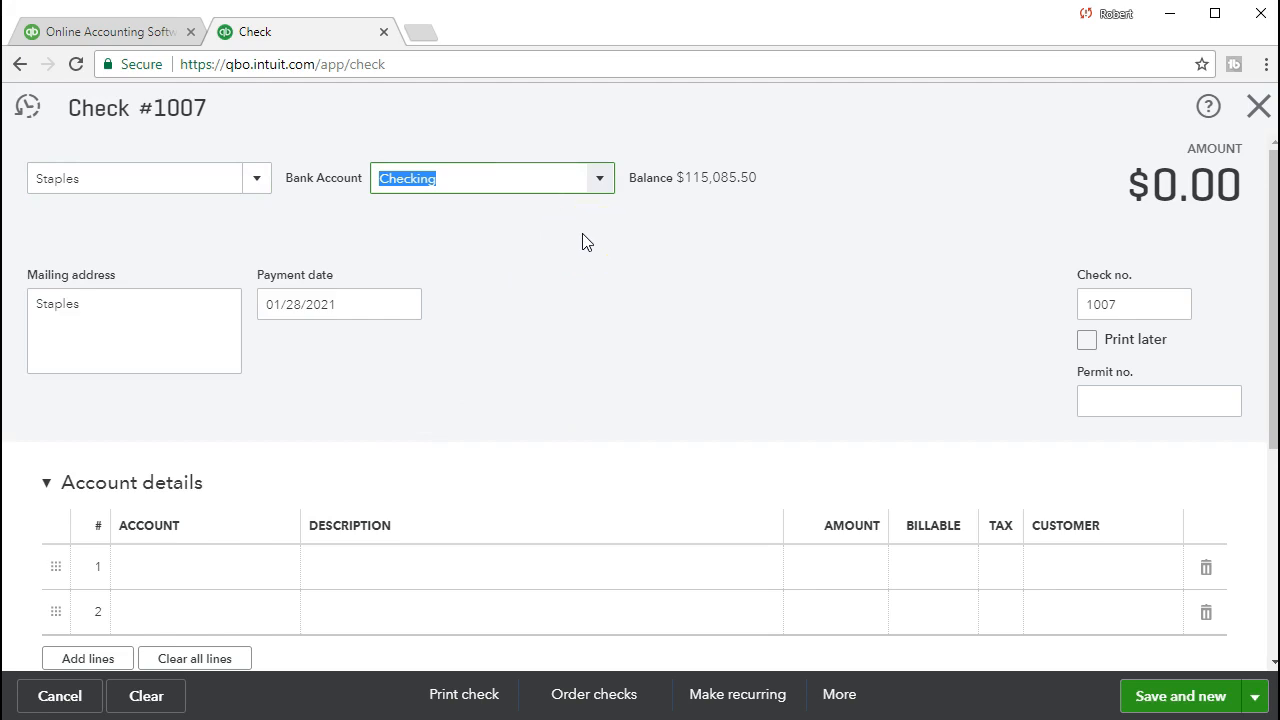
pyautogui.press('Tab')
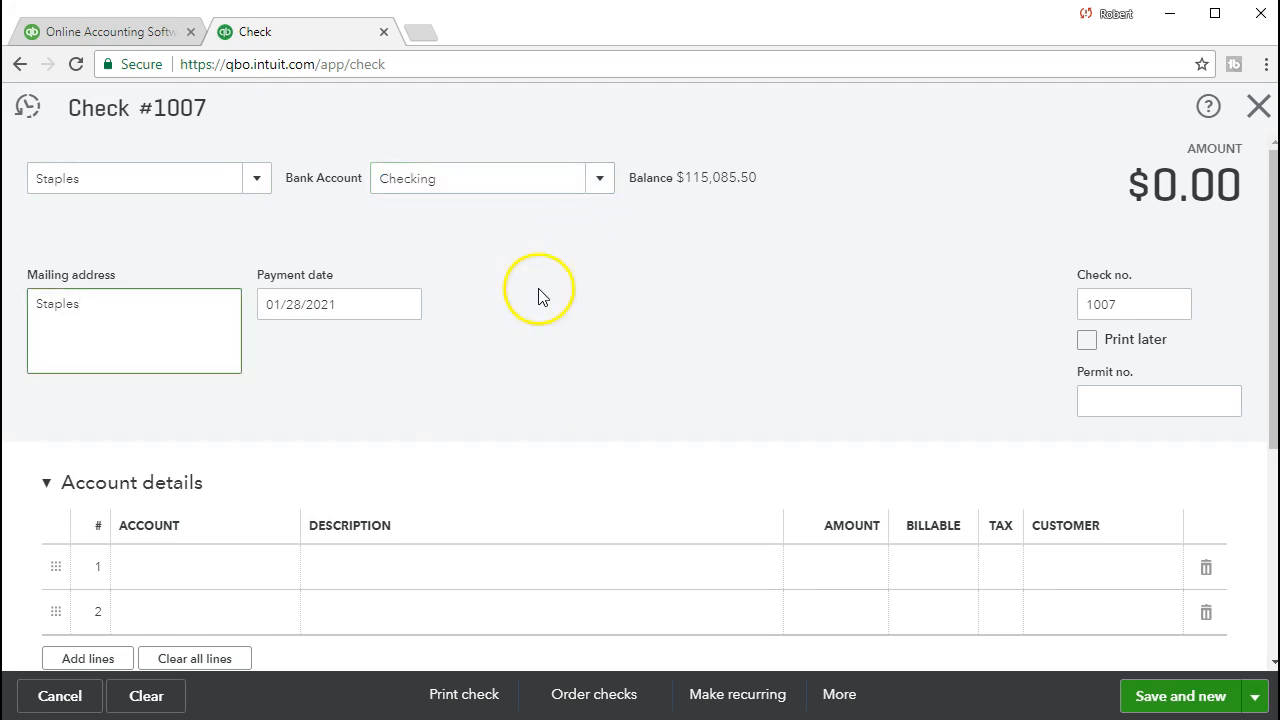
pyautogui.press('Tab')
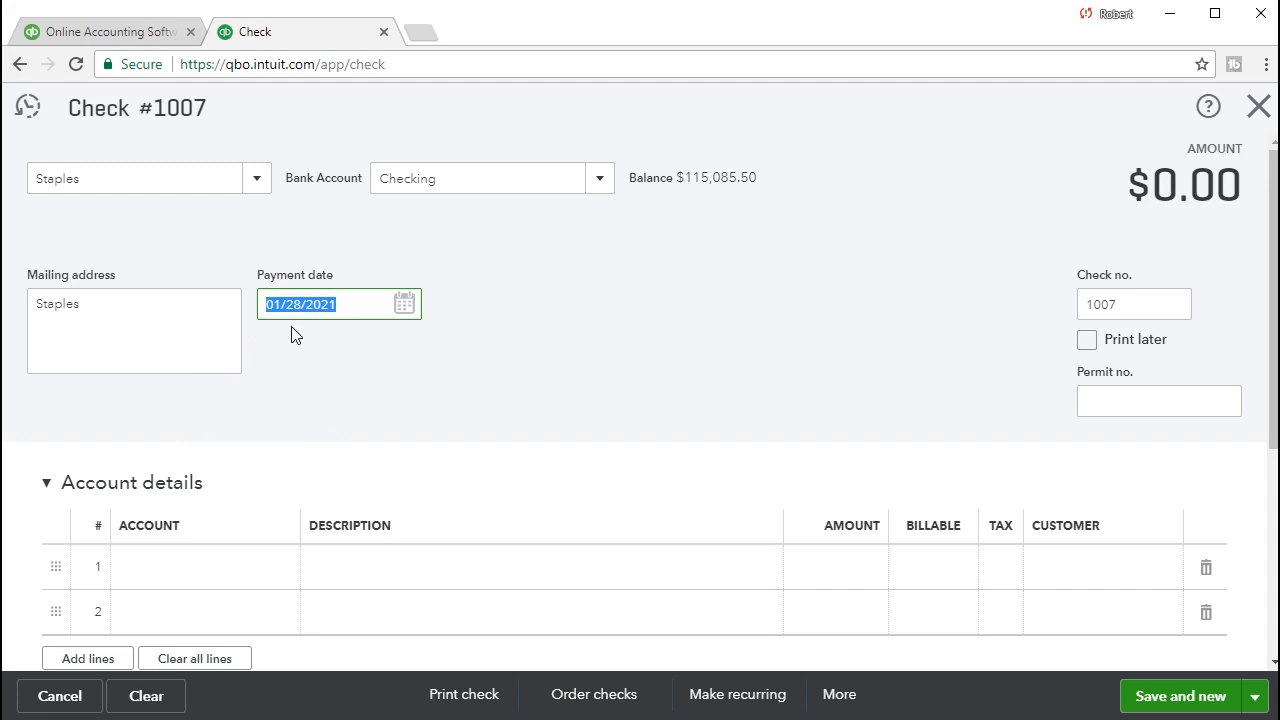
pyautogui.press('Tab')
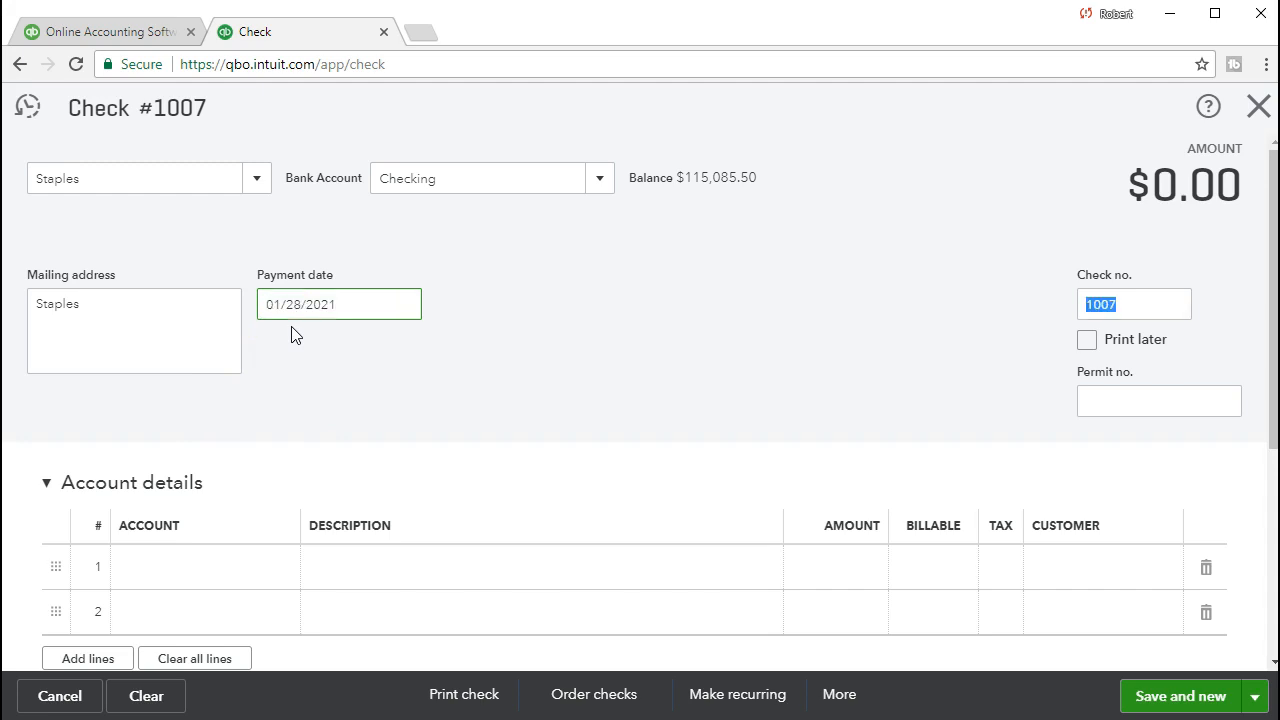
pyautogui.press('Tab')
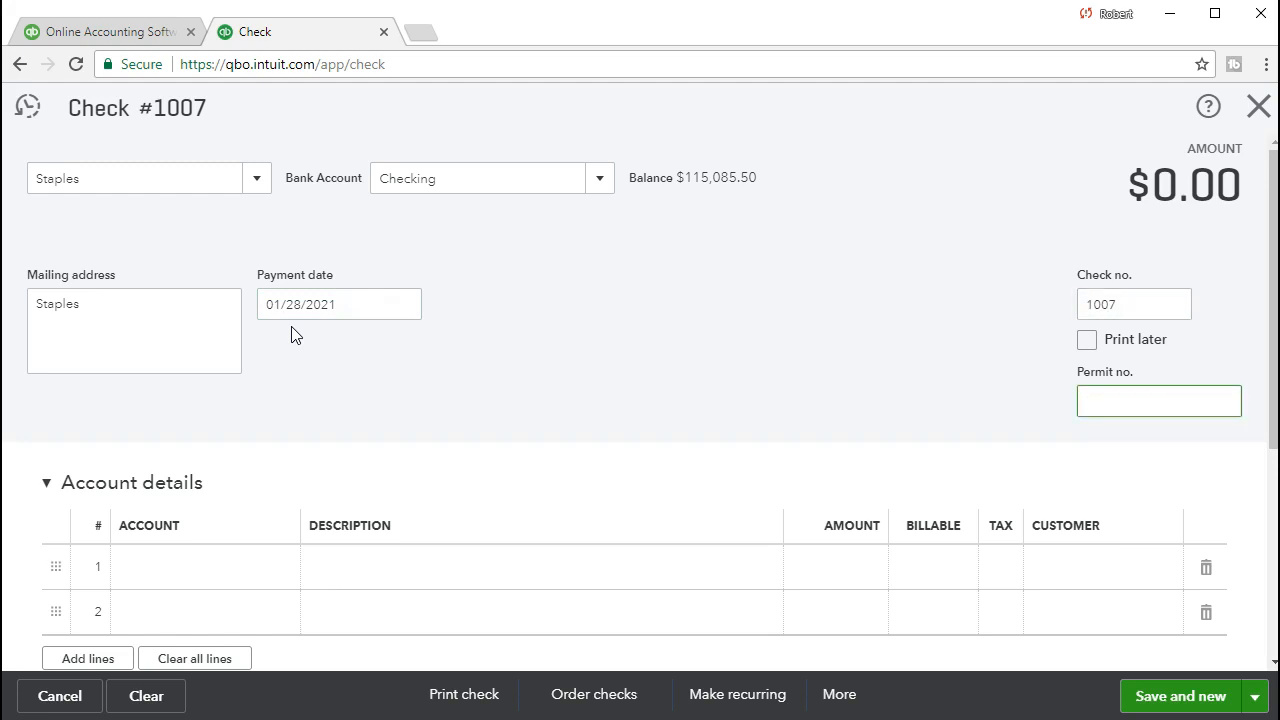
pyautogui.press('Tab')
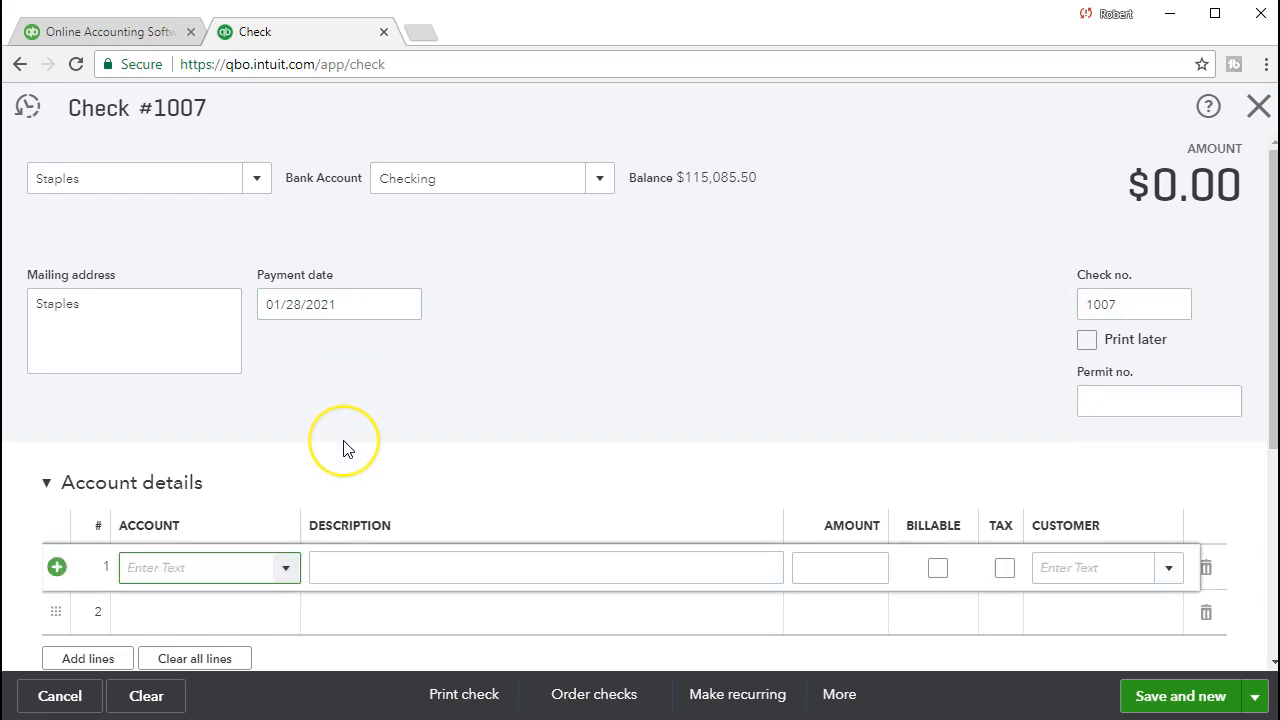
# Step: Find the supplies accounts and assign Office Supplies & Software to the first account details line
pyautogui.scroll(-1, 343, 448)
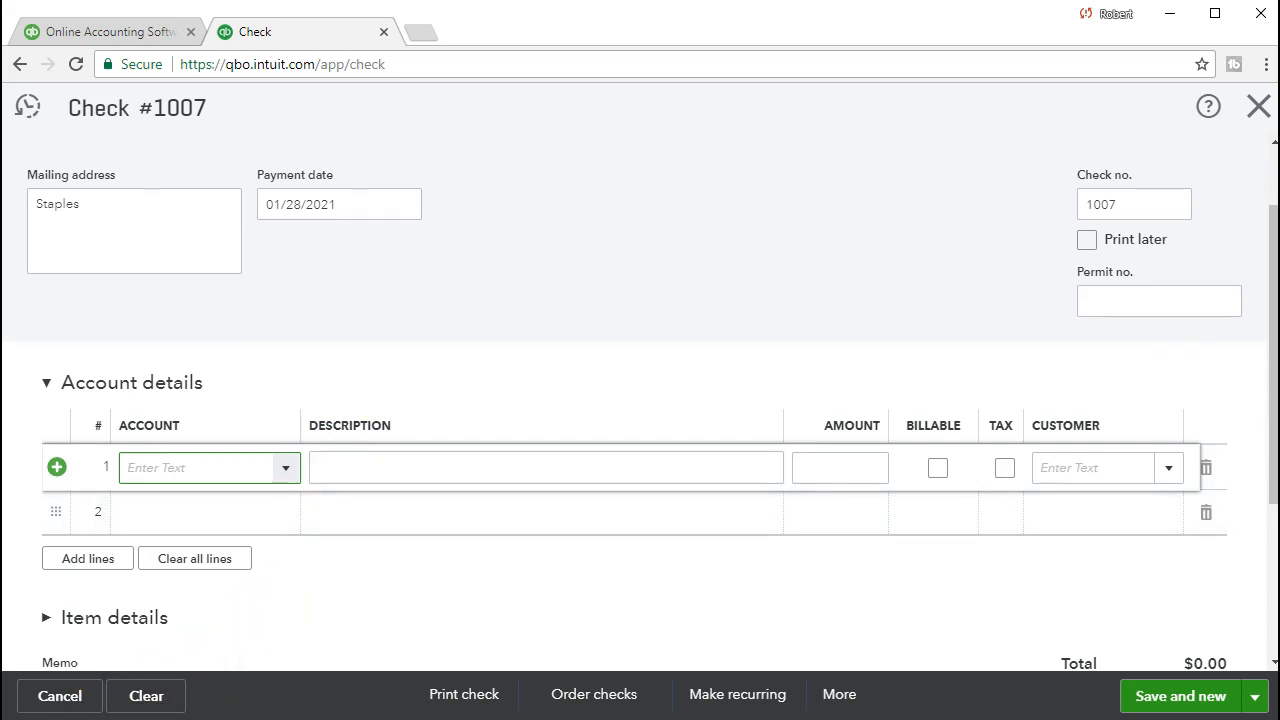
pyautogui.click(285, 470)
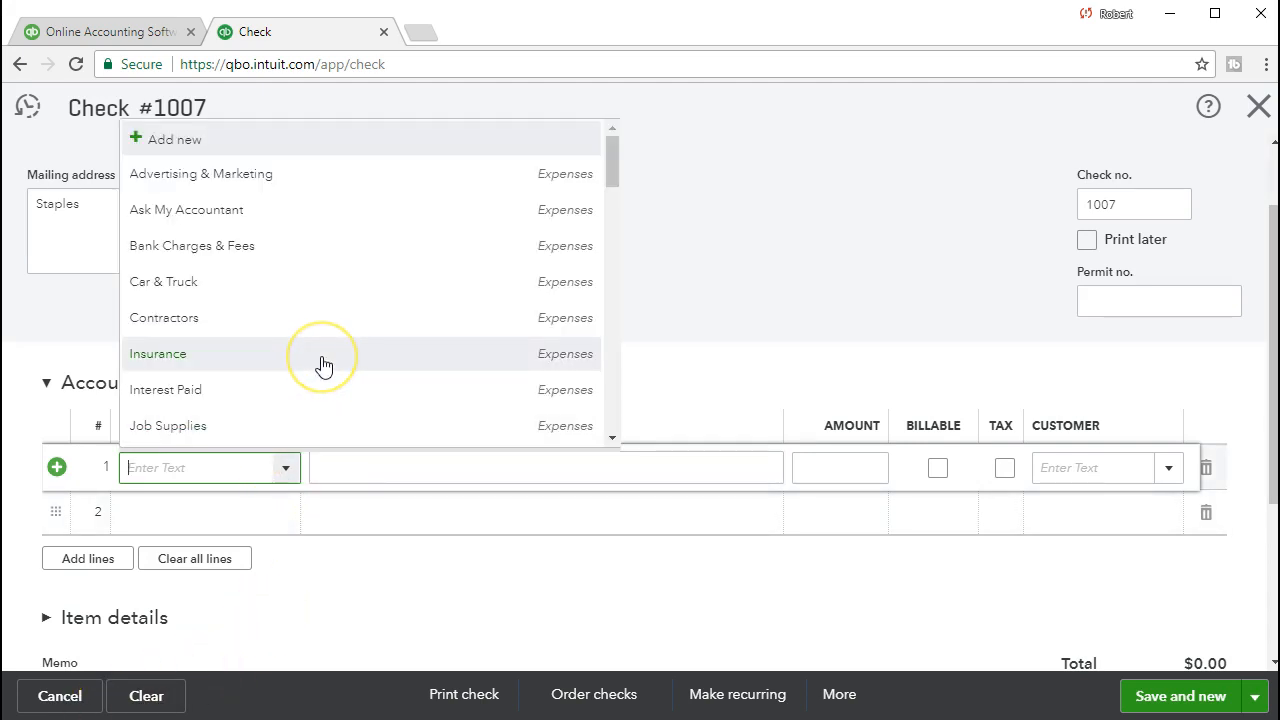
pyautogui.scroll(-1, 323, 363)
pyautogui.scroll(1, 323, 363)
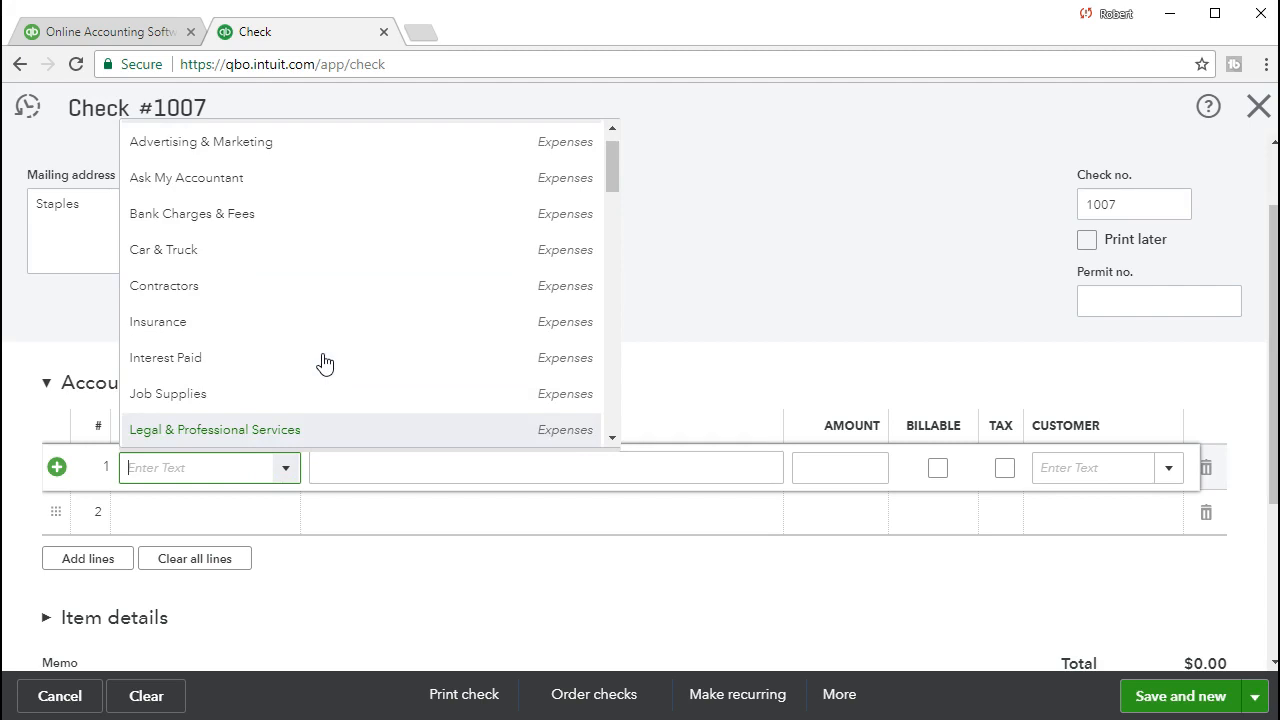
pyautogui.click(310, 277)
pyautogui.scroll(-2, 310, 277)
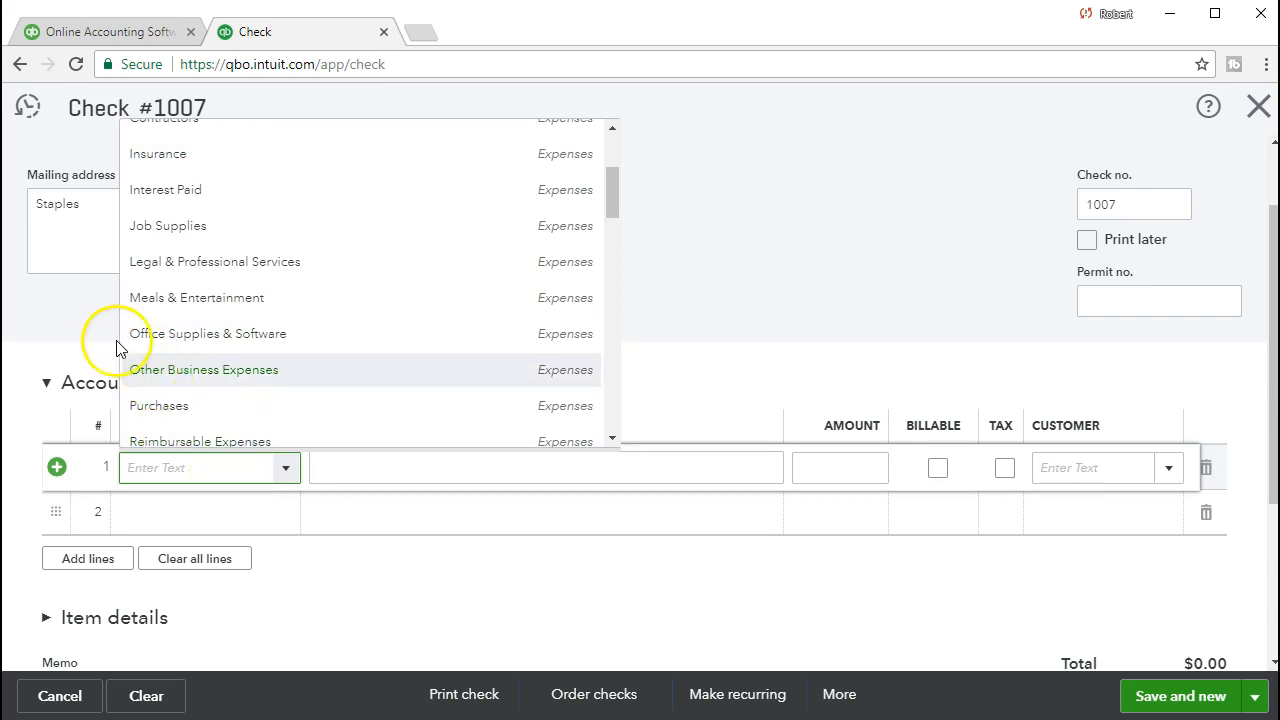
pyautogui.write('su')
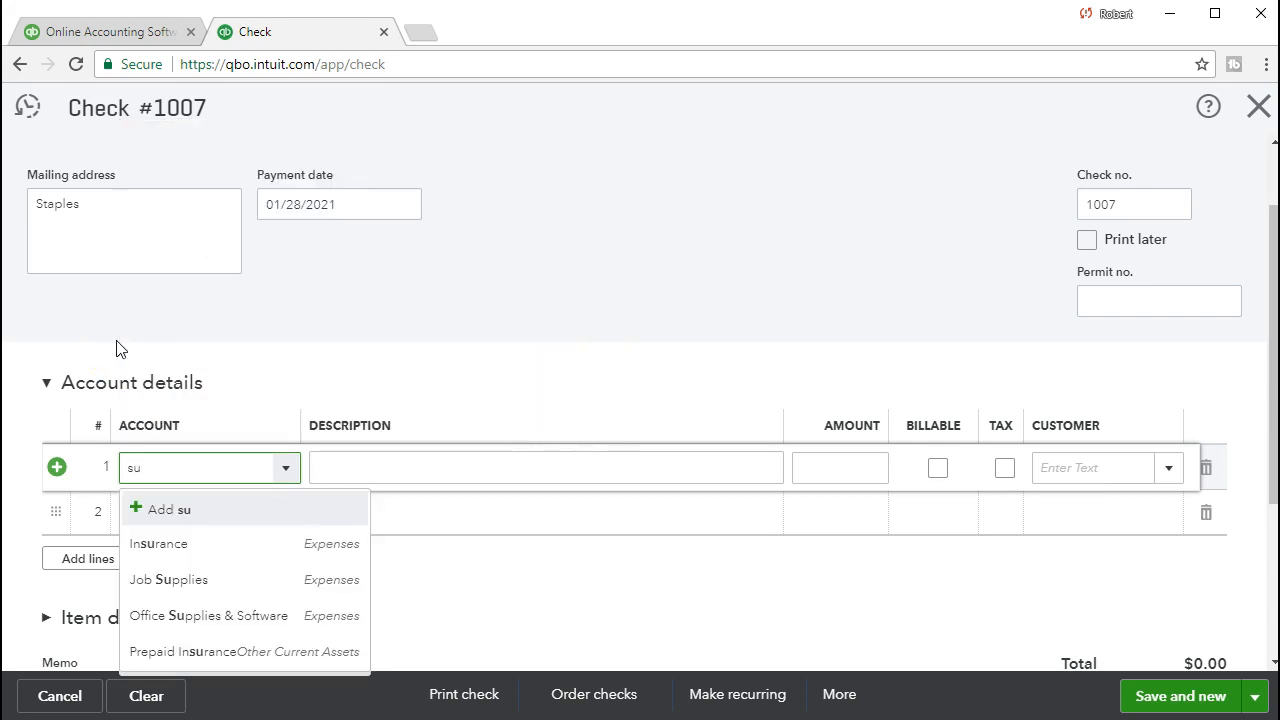
pyautogui.click(231, 630)
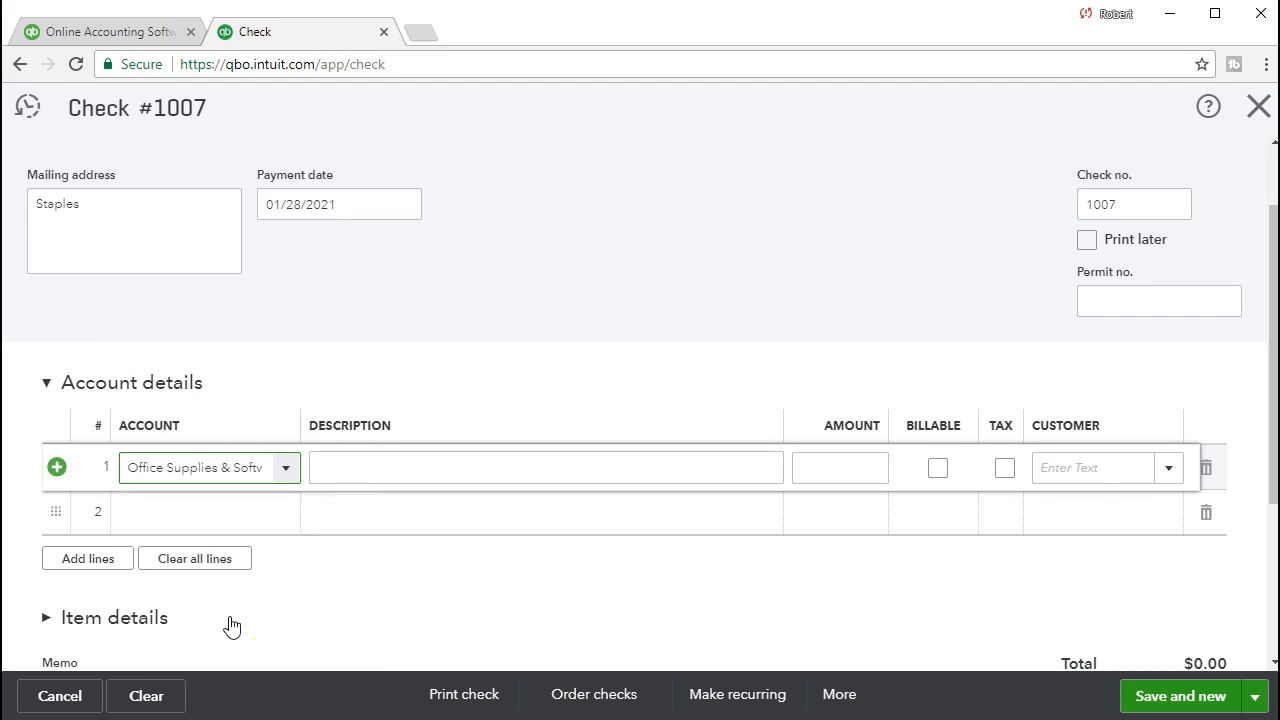
# Step: Leave the Office Supplies & Software line's description blank and set its amount to 500.00
pyautogui.press('Tab')
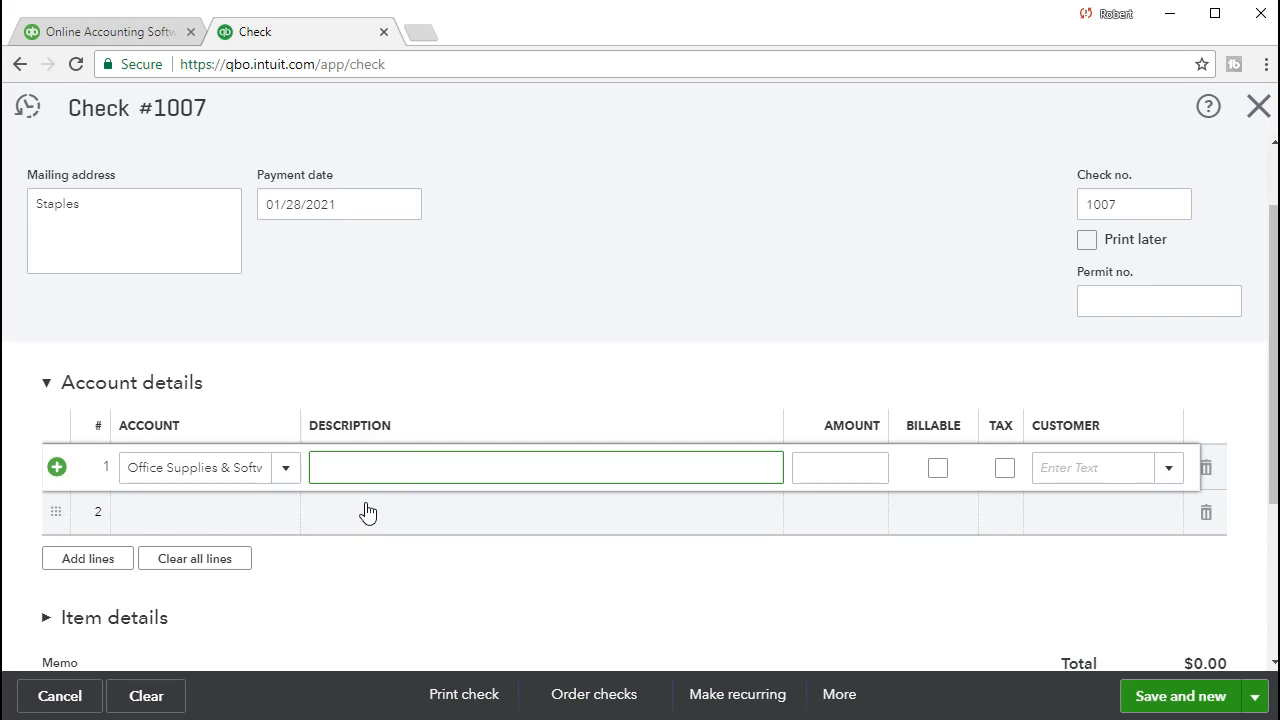
pyautogui.press('Tab')
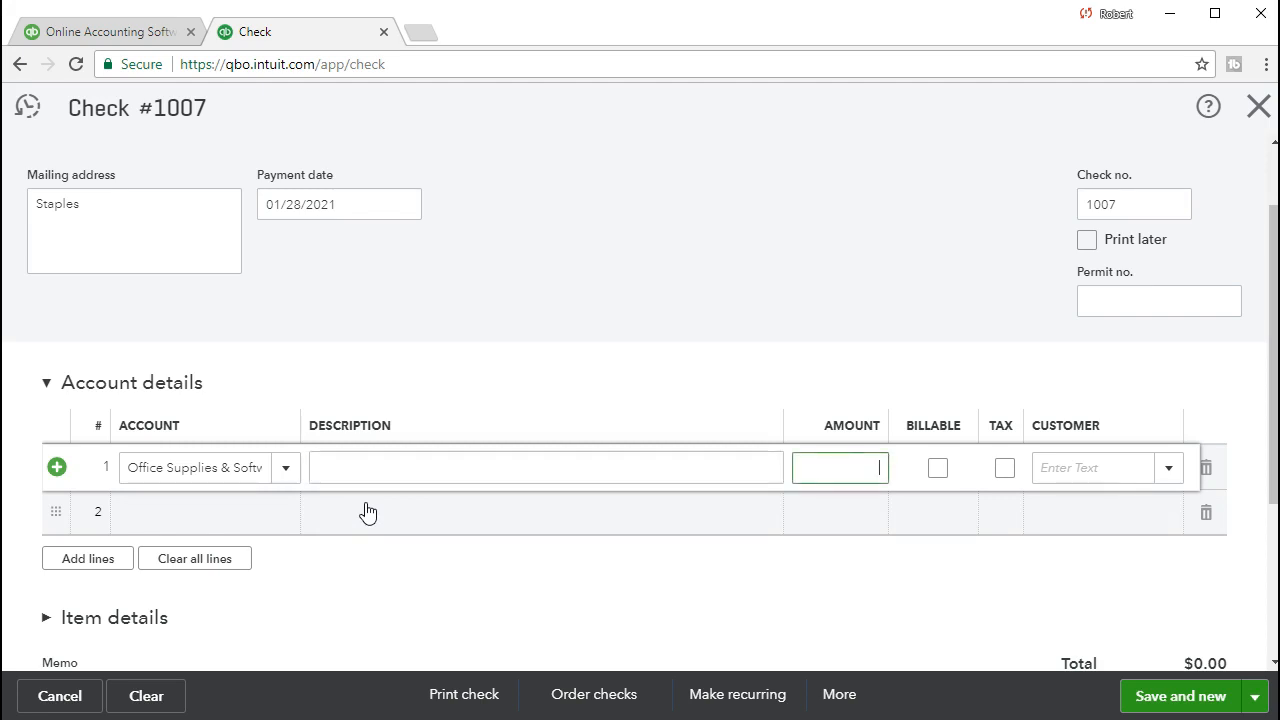
pyautogui.write('500')
pyautogui.press('Tab')
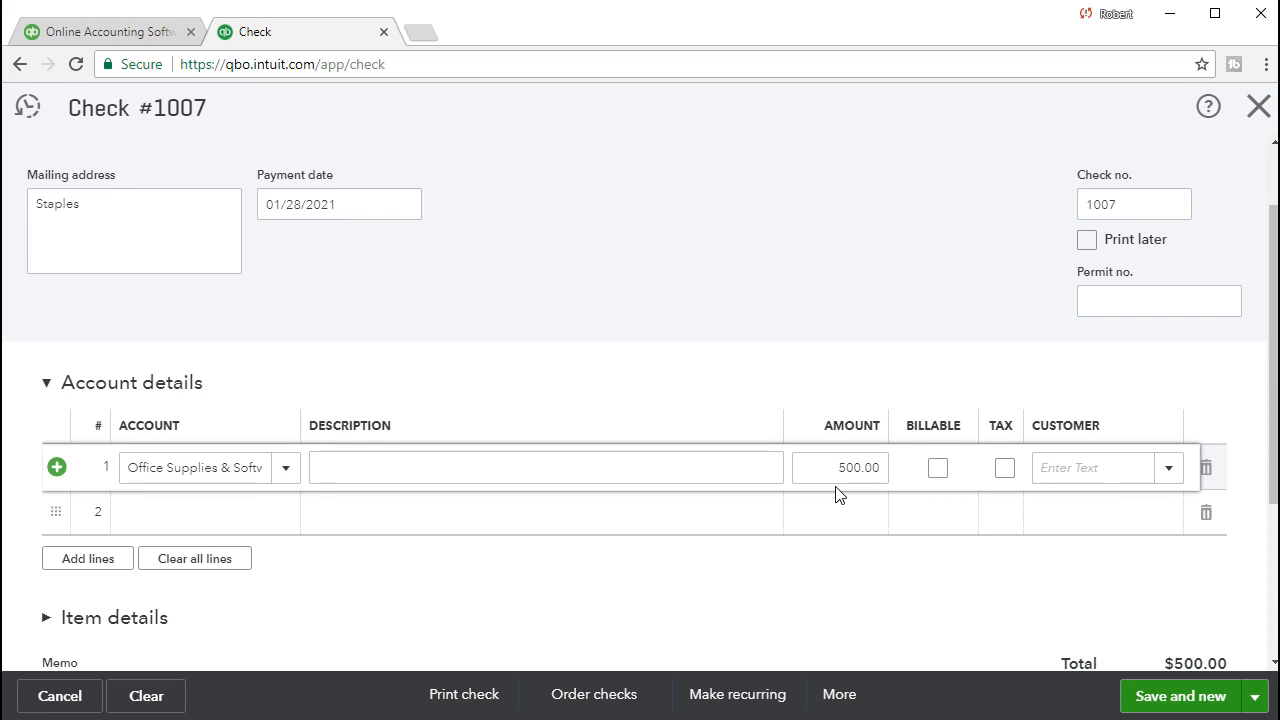
# Step: Review the Staples check, save it and start another new check
pyautogui.click(690, 516)
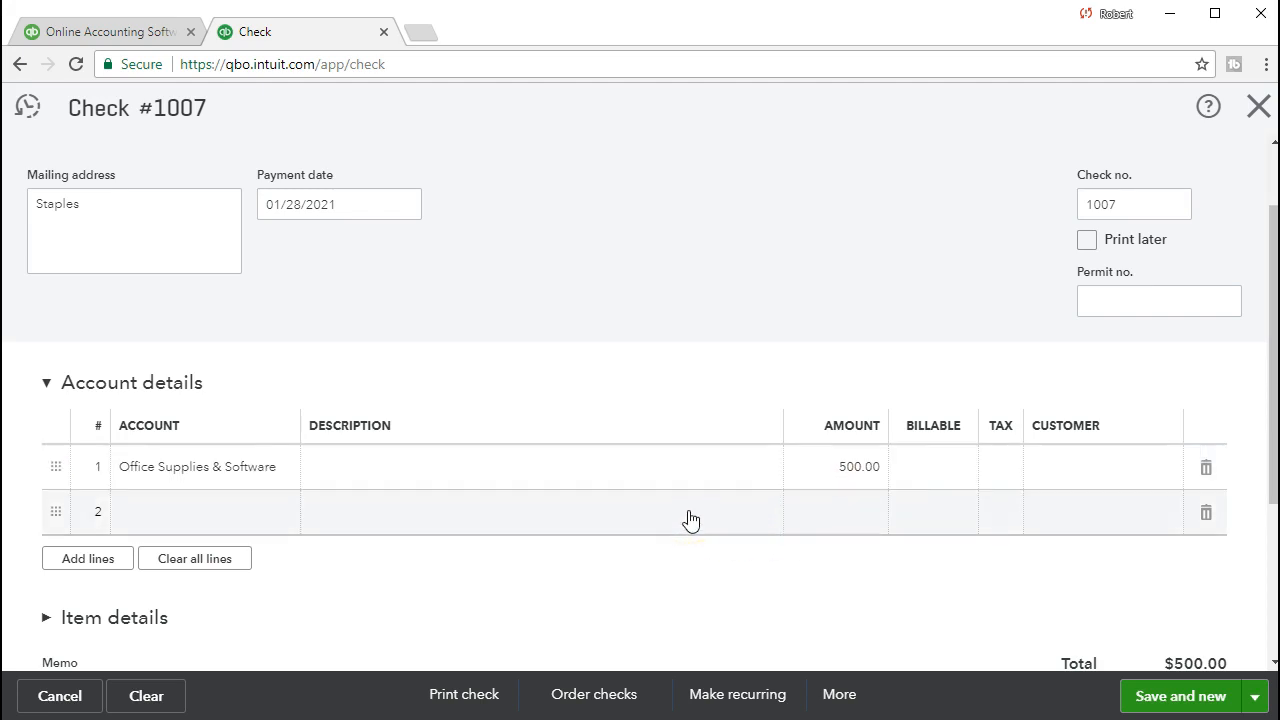
pyautogui.scroll(2, 666, 574)
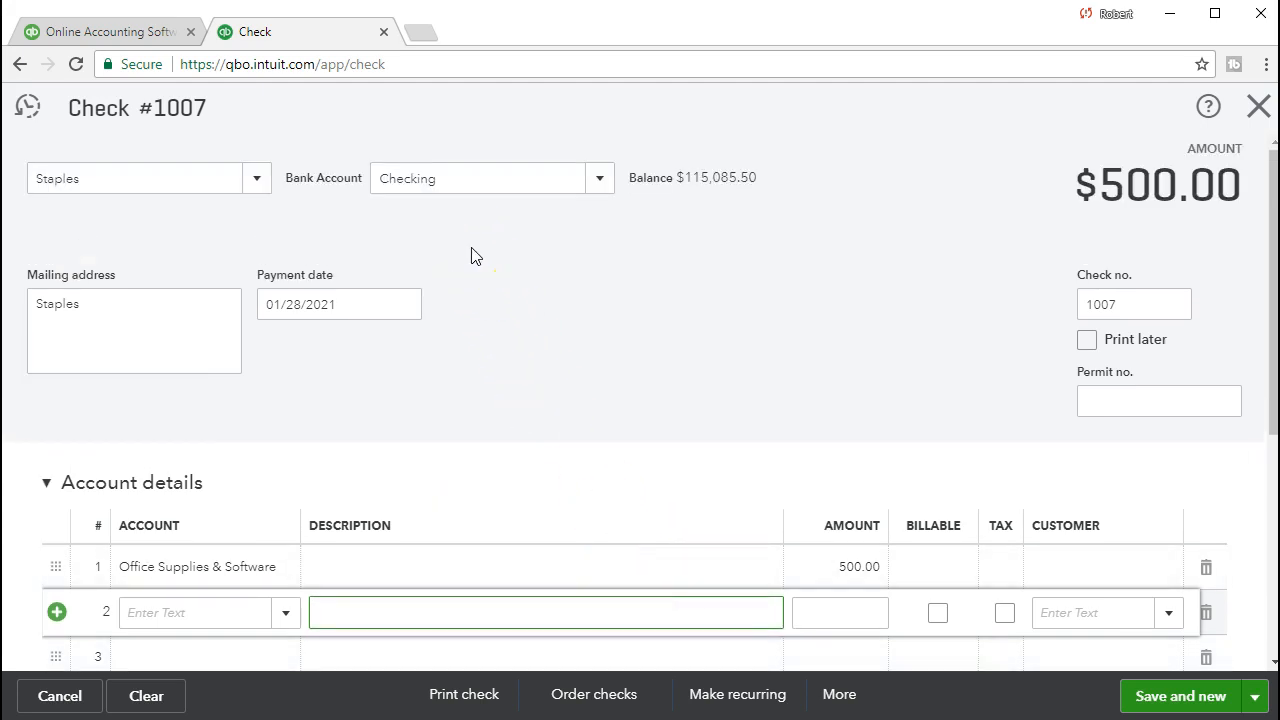
pyautogui.scroll(-2, 561, 427)
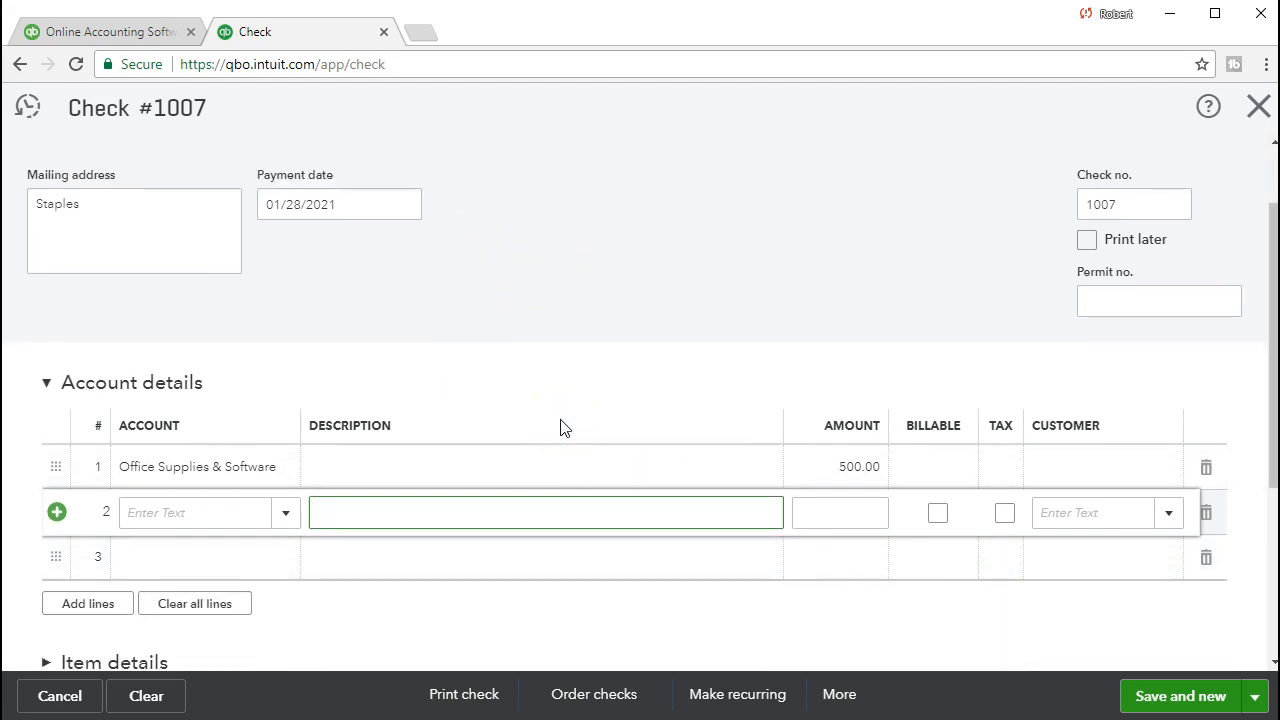
pyautogui.scroll(-2, 561, 427)
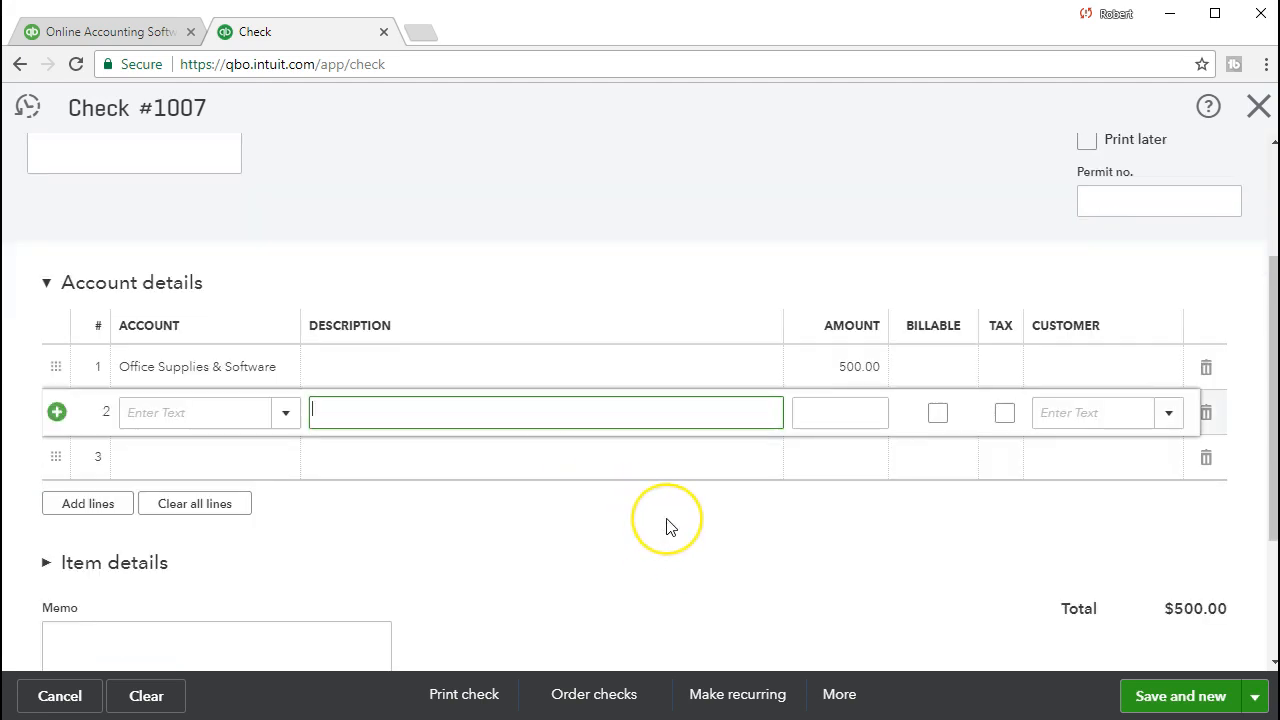
pyautogui.click(1165, 699)
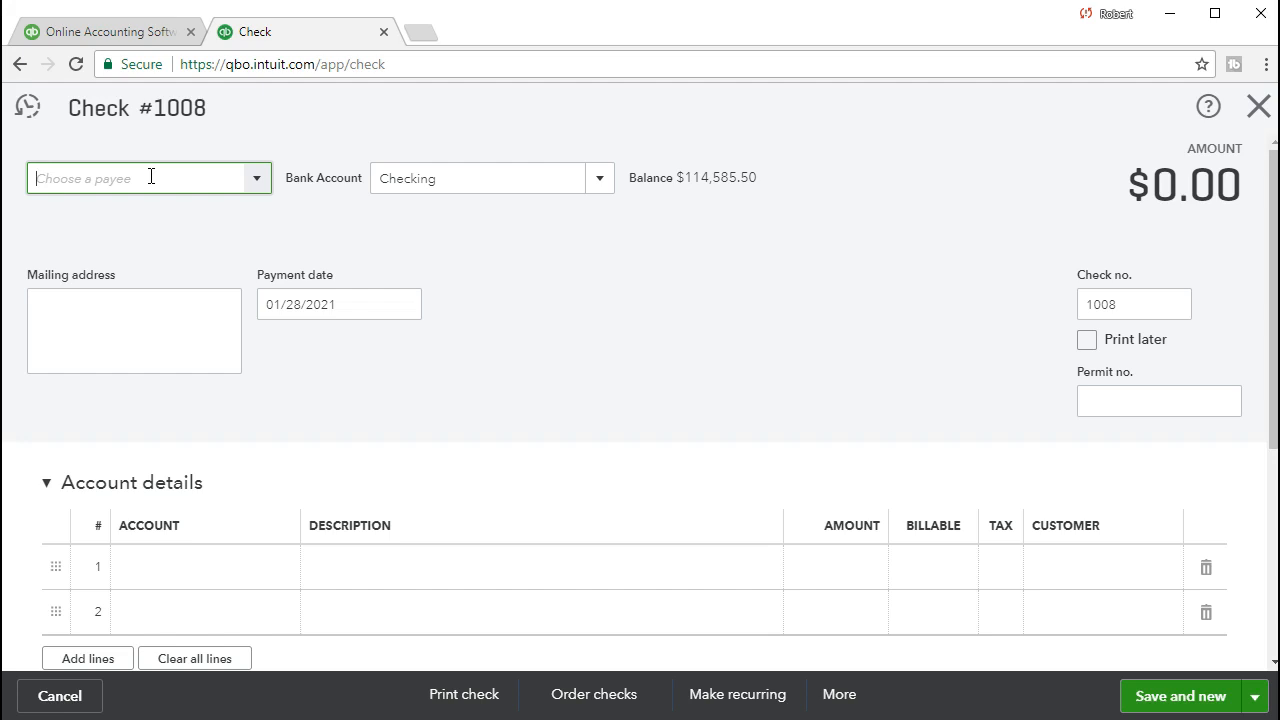
# Step: Add Edison as a new name of type Vendor and use it as the check's payee
pyautogui.write('E')
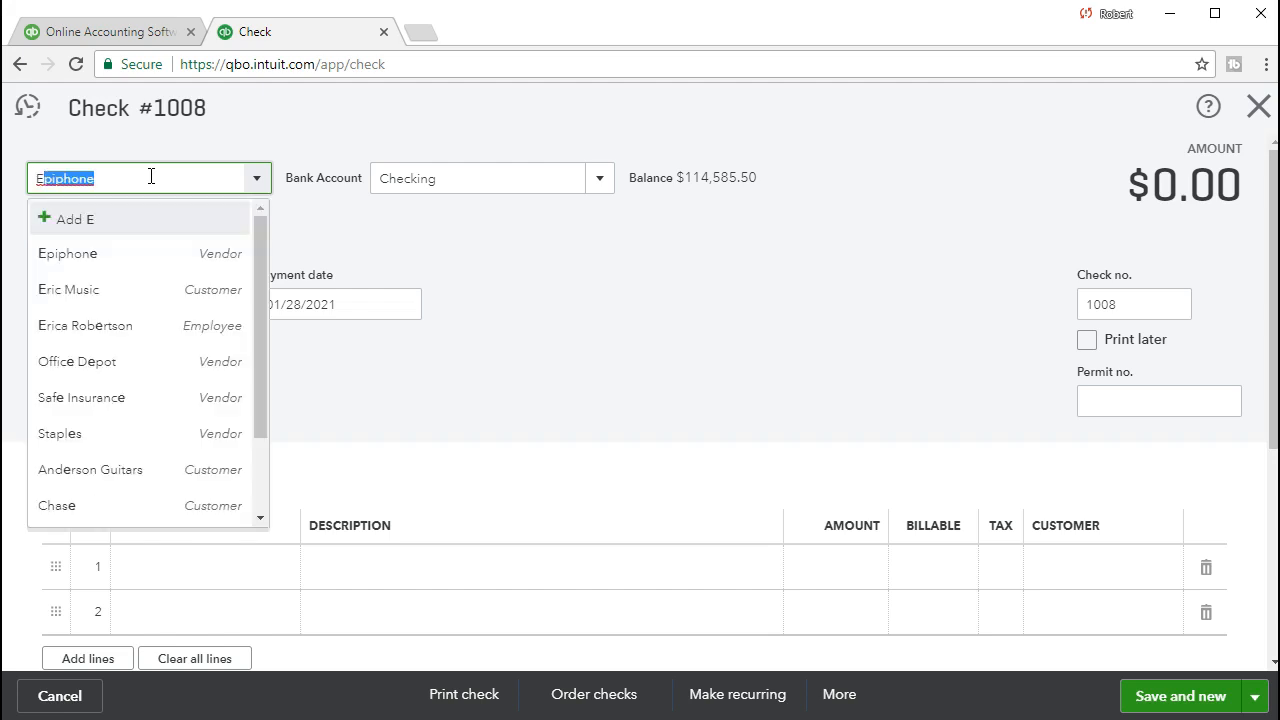
pyautogui.write('dison')
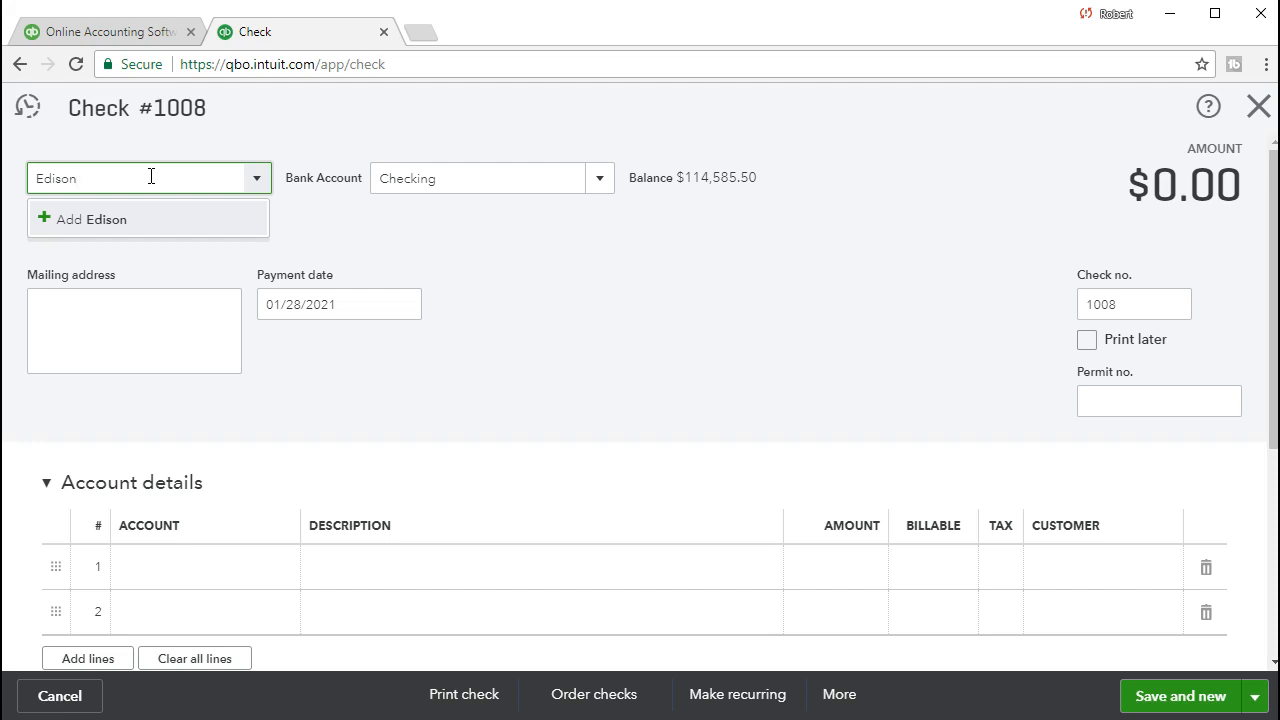
pyautogui.click(131, 230)
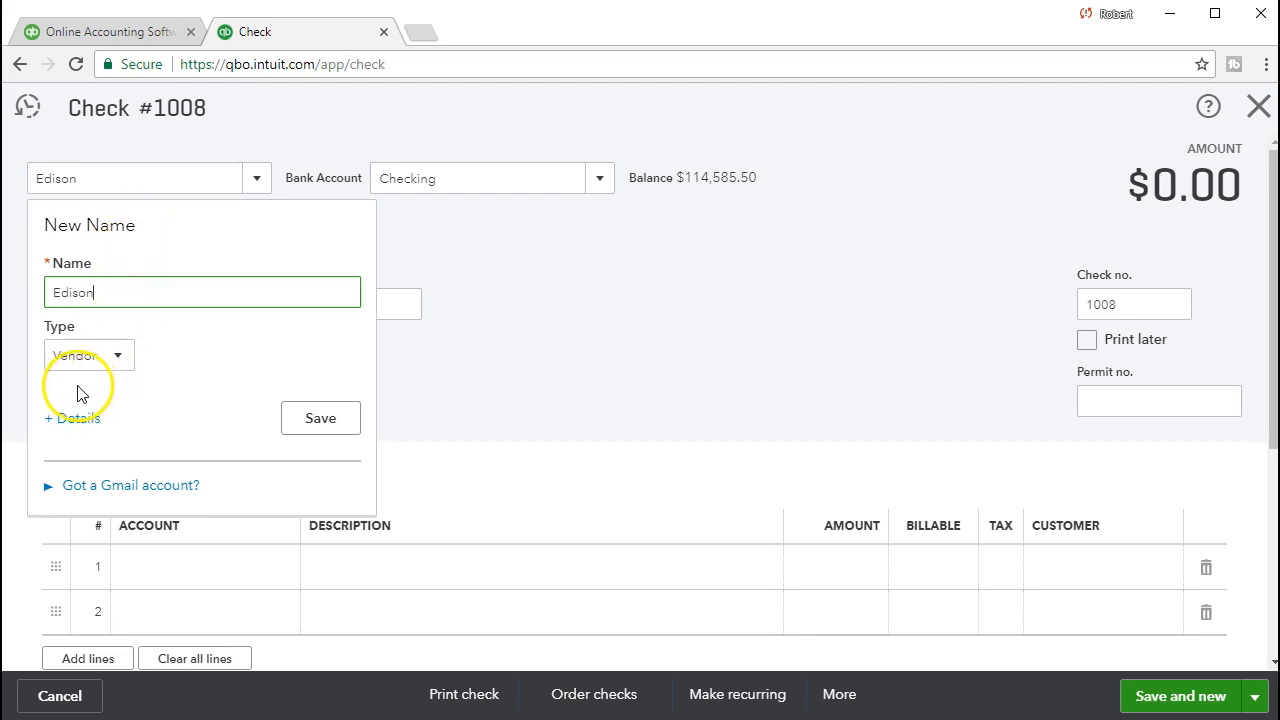
pyautogui.click(305, 430)
# Step: Keep Checking, the mailing address, the 01/28/2021 payment date and the check number for the Edison check, and proceed to the first account line
pyautogui.press('Tab')
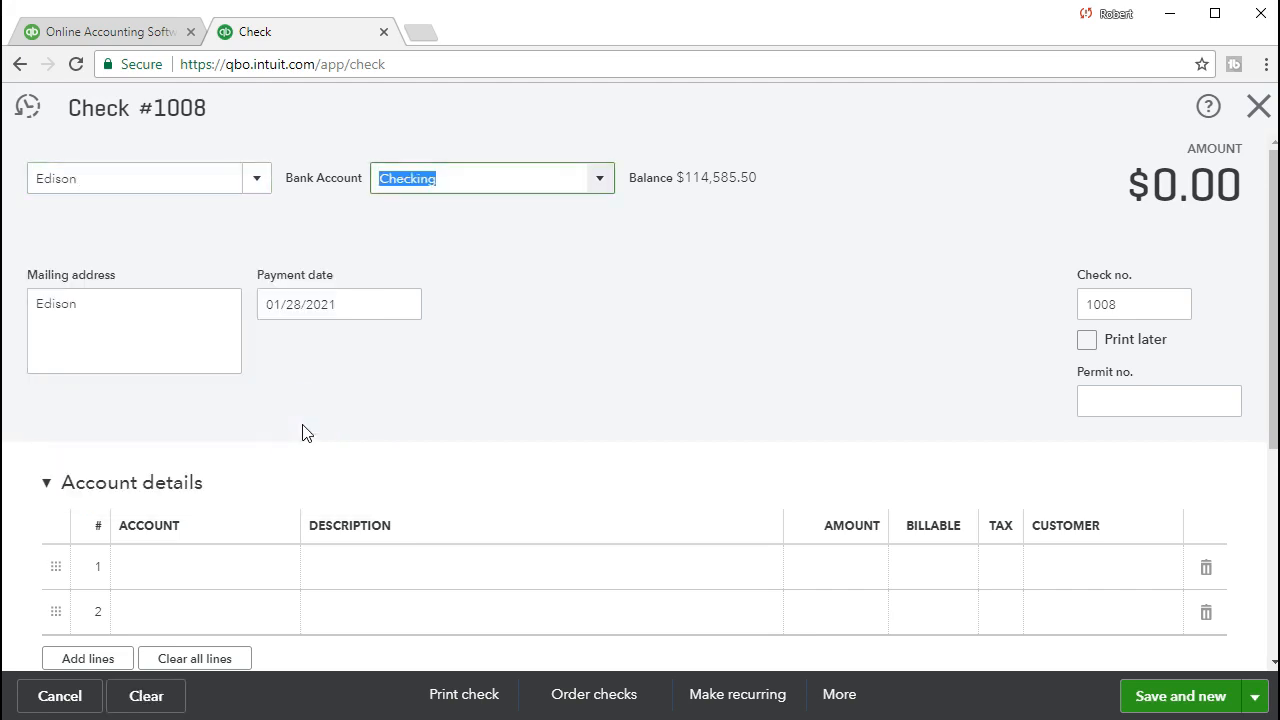
pyautogui.press('Tab')
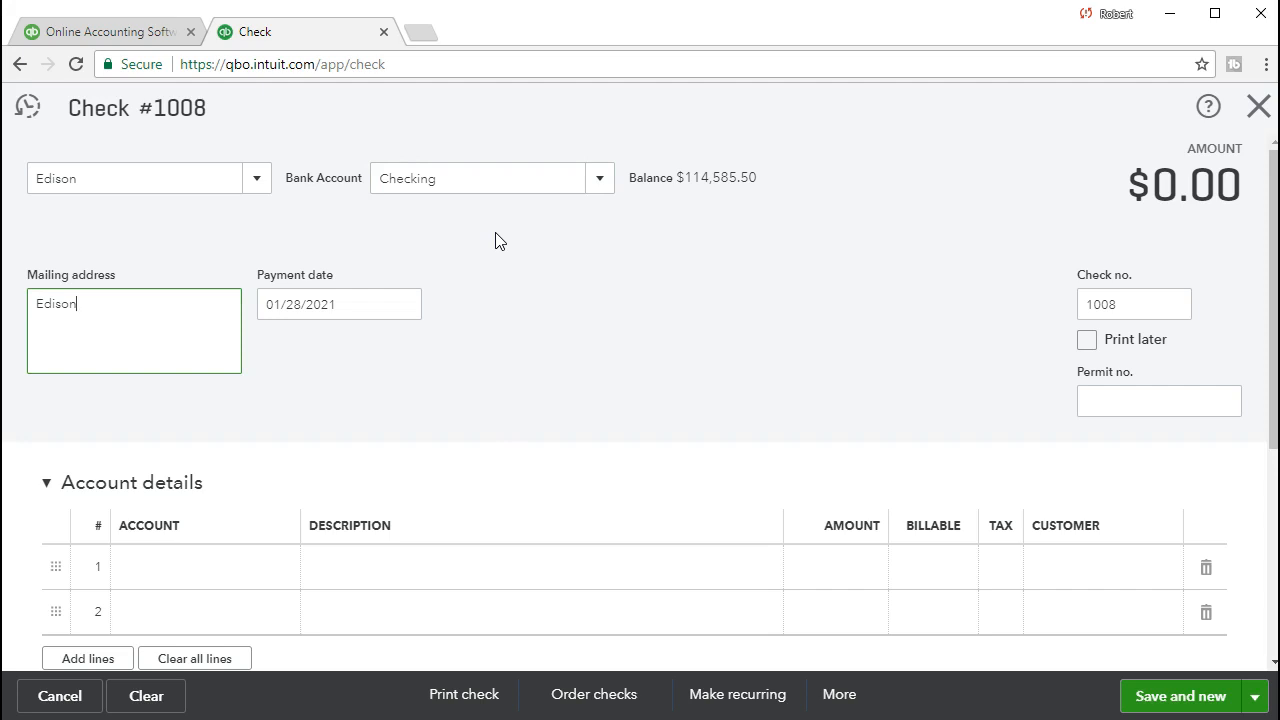
pyautogui.press('Tab')
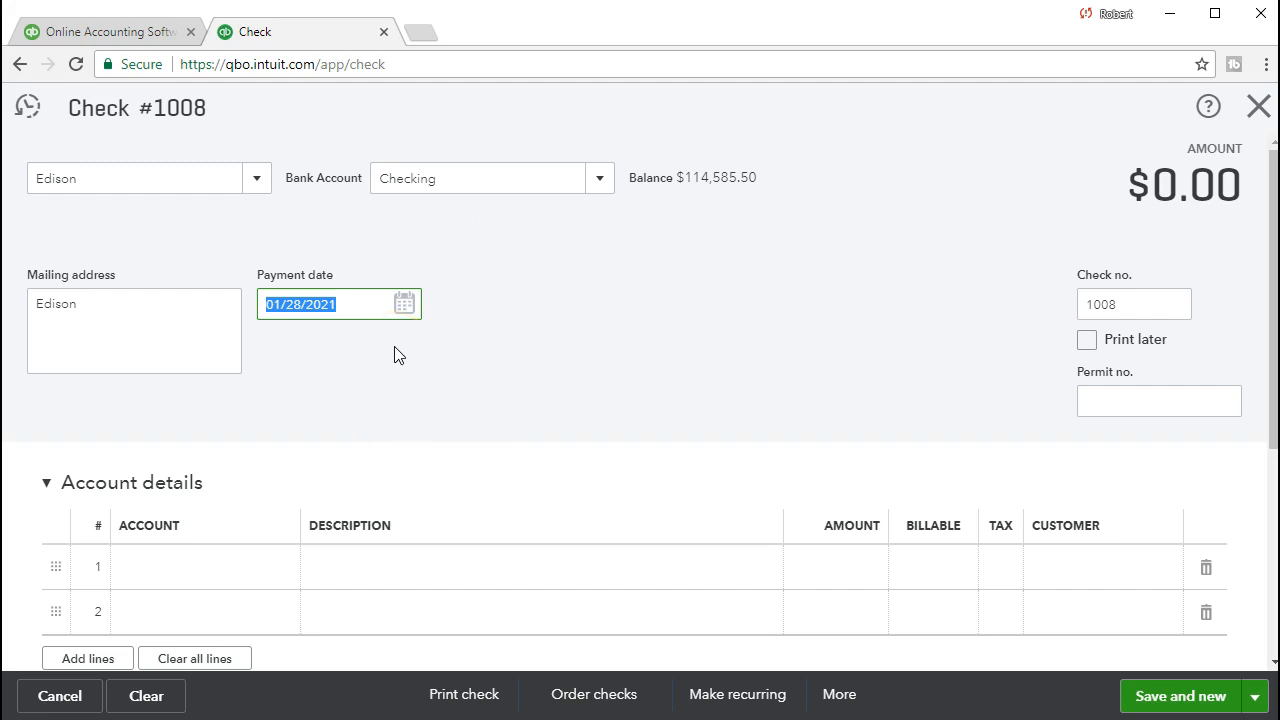
pyautogui.press('Tab')
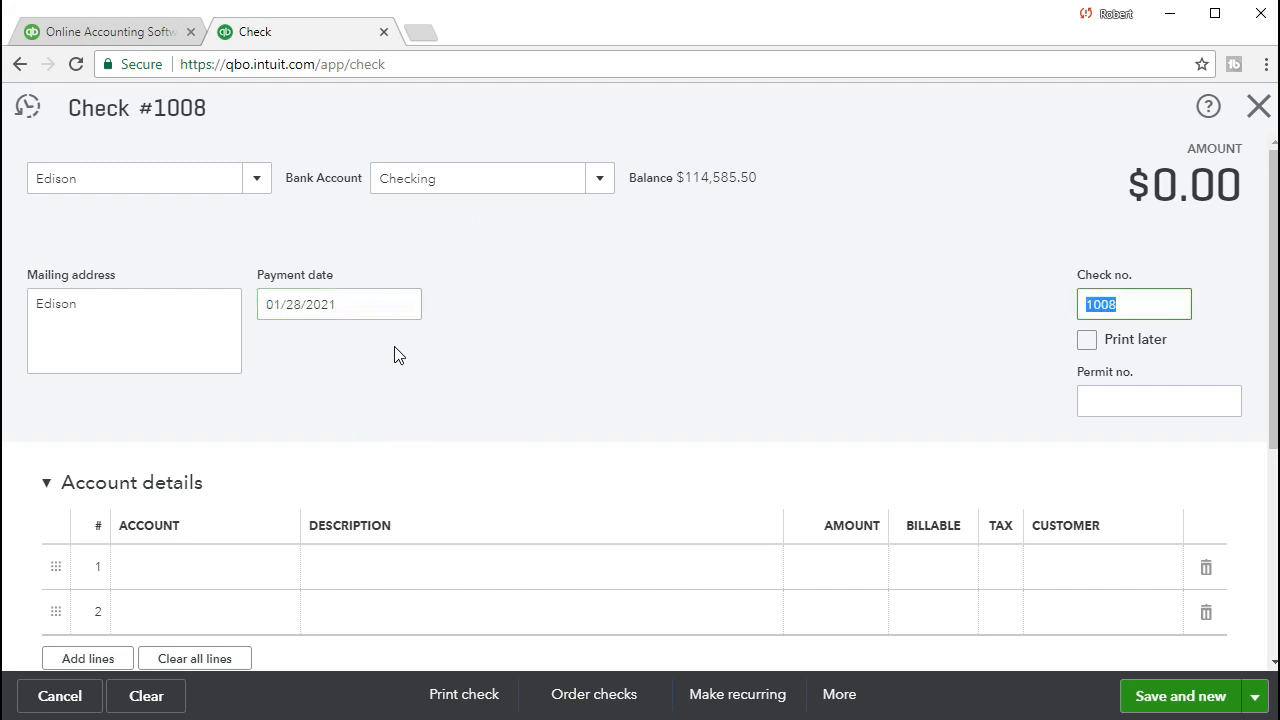
pyautogui.press('Tab')
pyautogui.press('Tab')
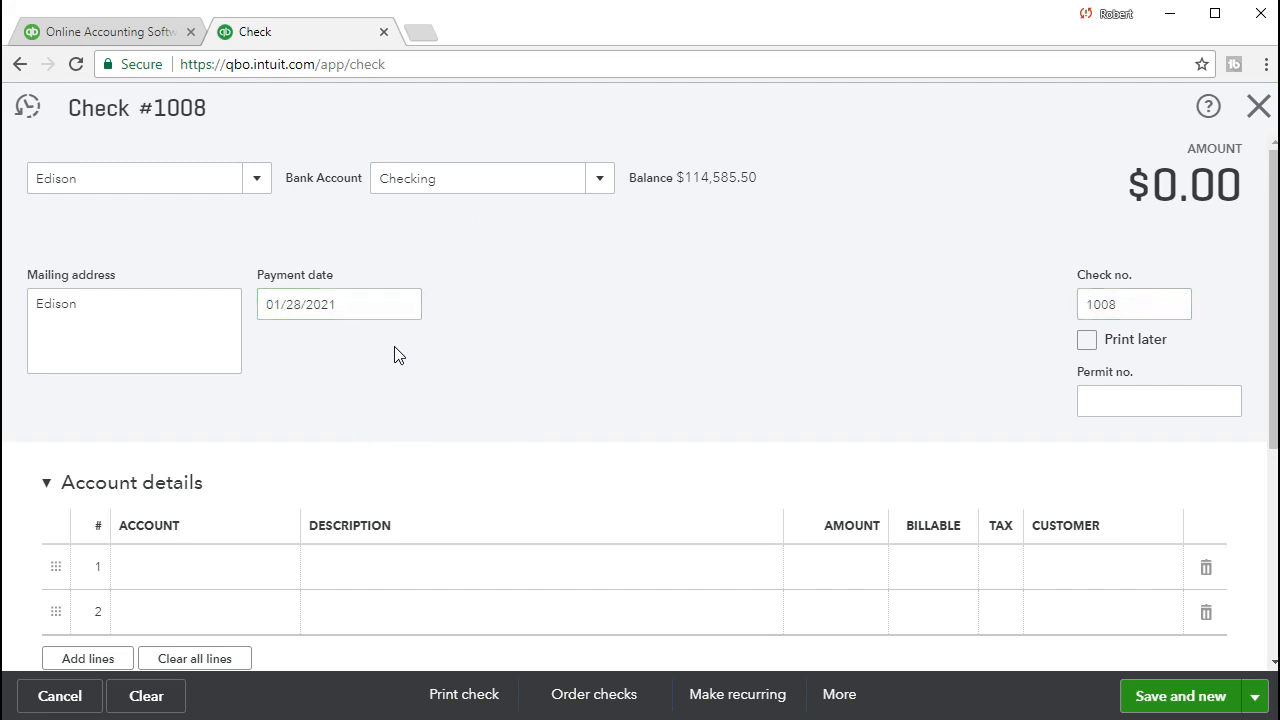
pyautogui.press('Tab')
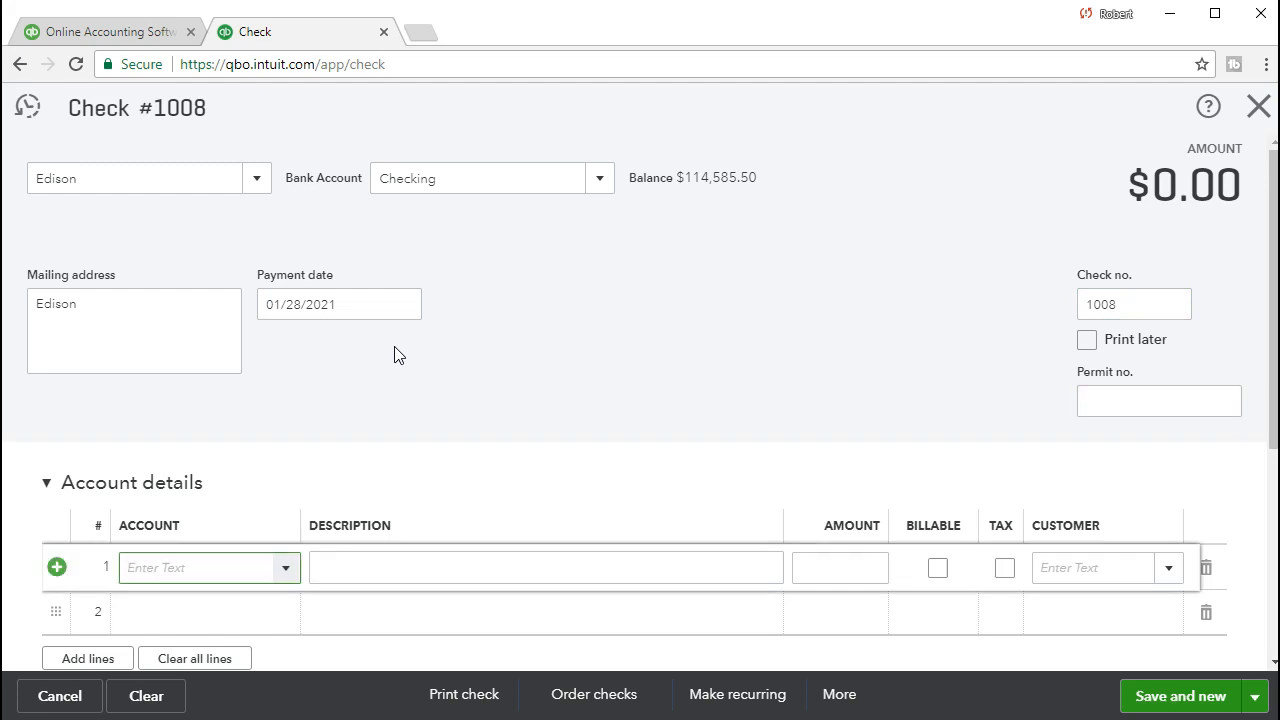
# Step: Assign the Utilities expense account to the Edison check's first account details line
pyautogui.click(287, 568)
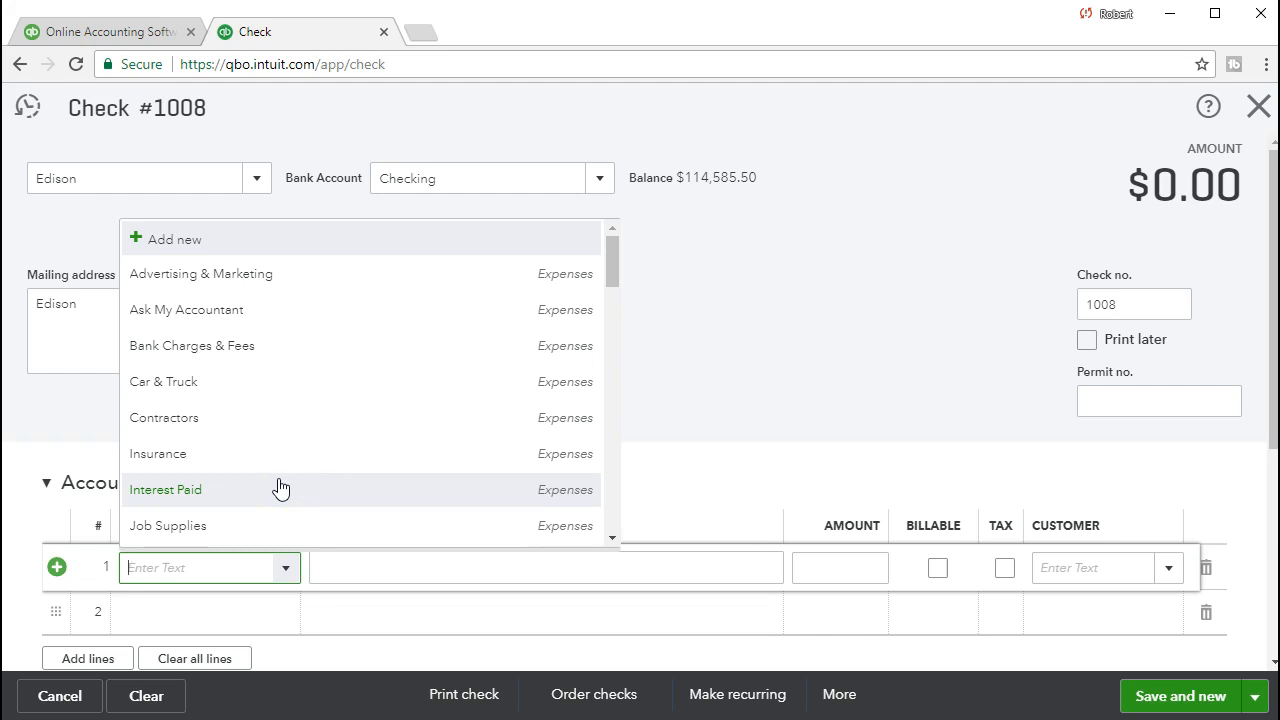
pyautogui.write('U')
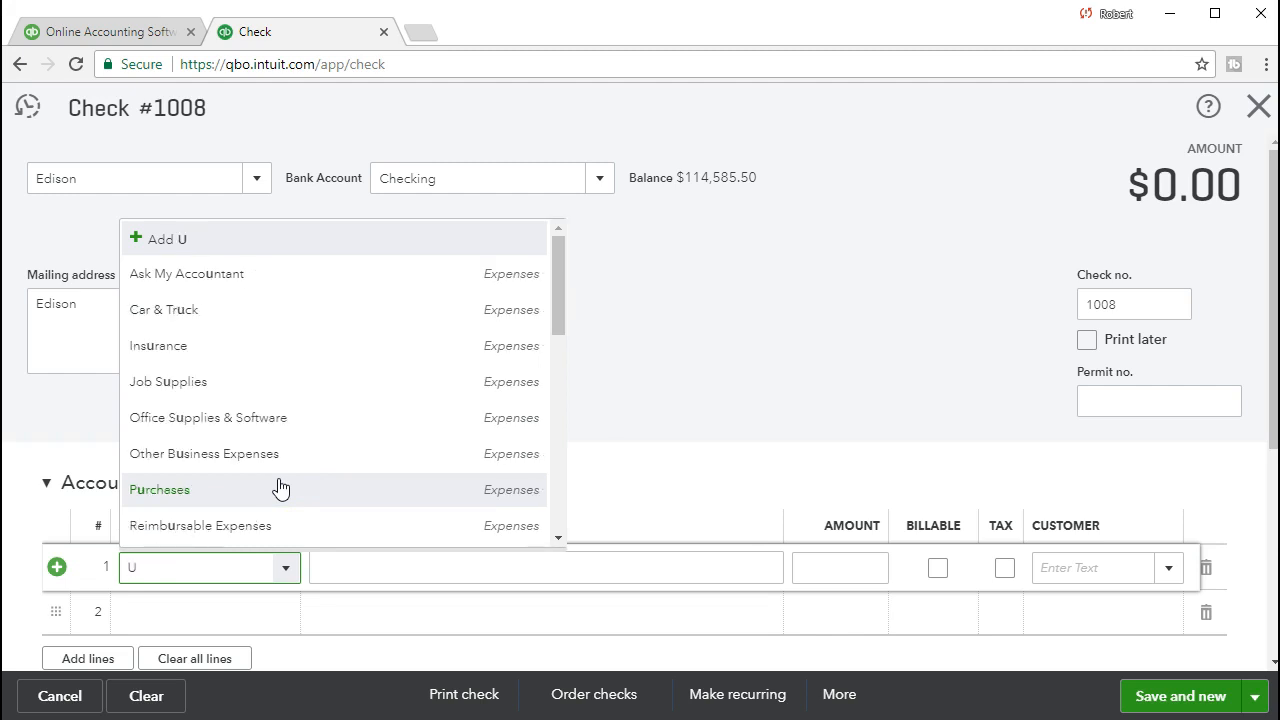
pyautogui.write('tilities')
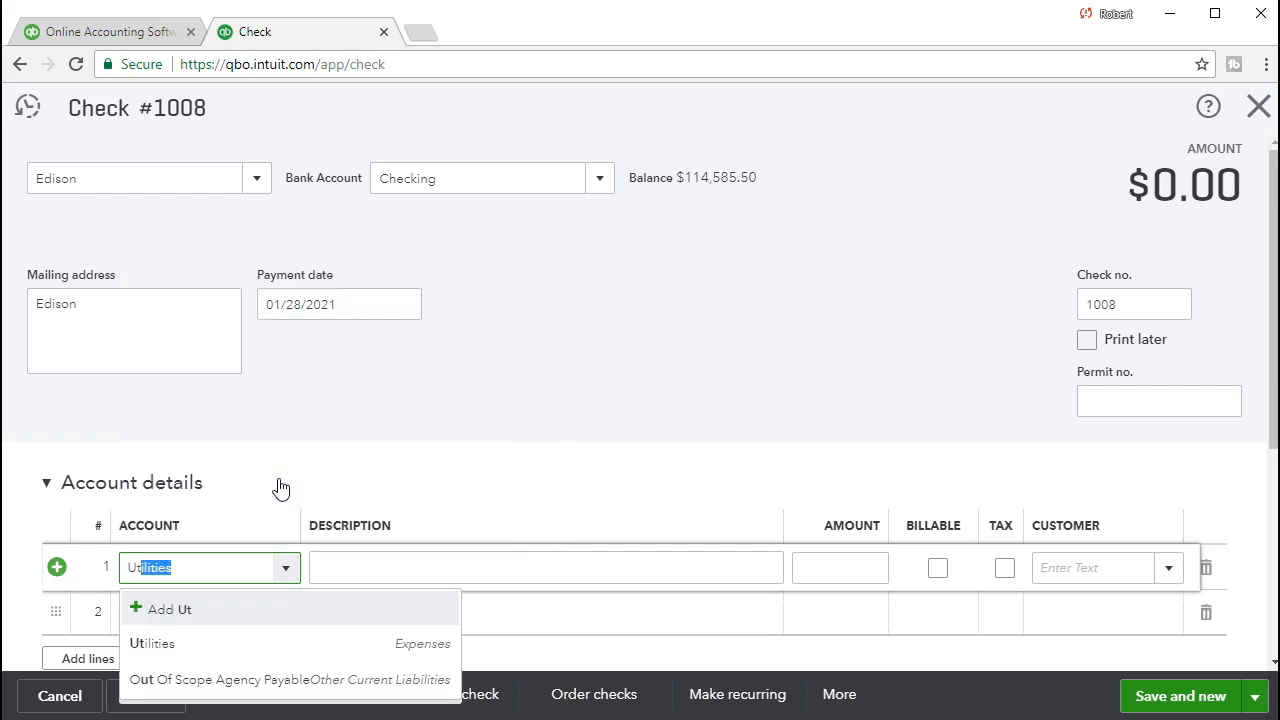
pyautogui.click(190, 644)
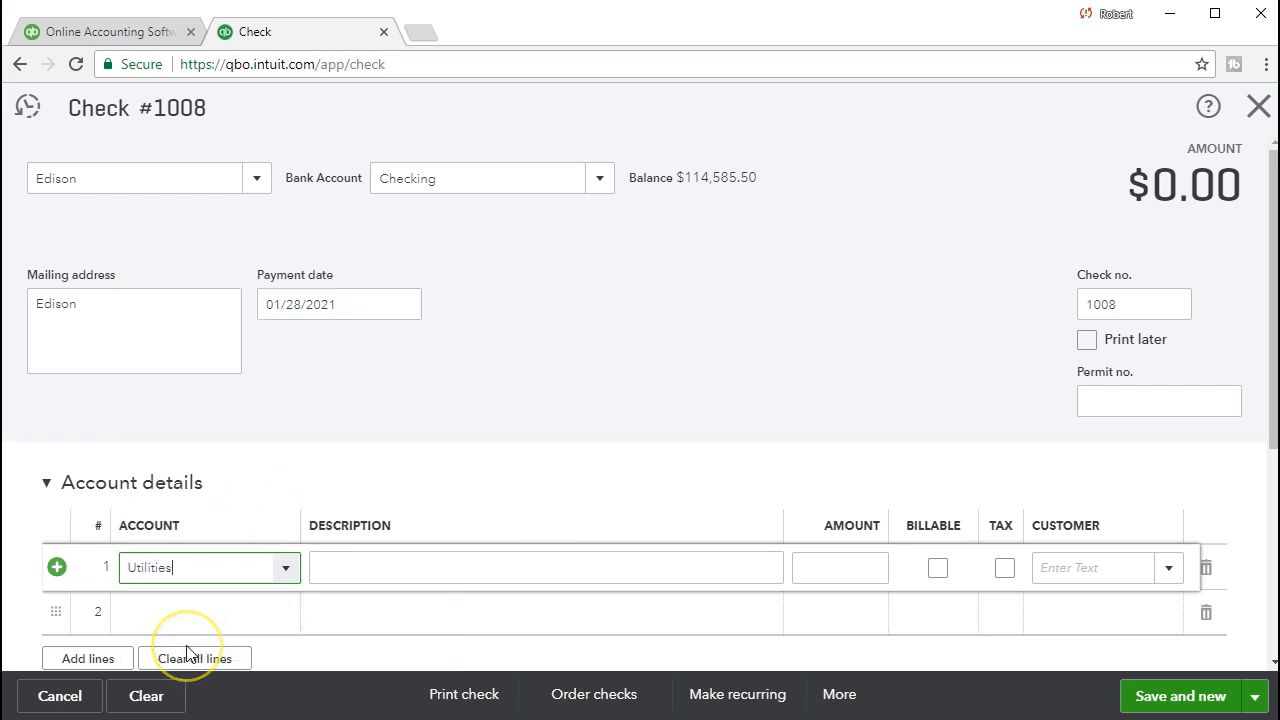
# Step: Leave the Utilities line's description blank and set its amount to 620.00
pyautogui.press('Tab')
pyautogui.press('Tab')
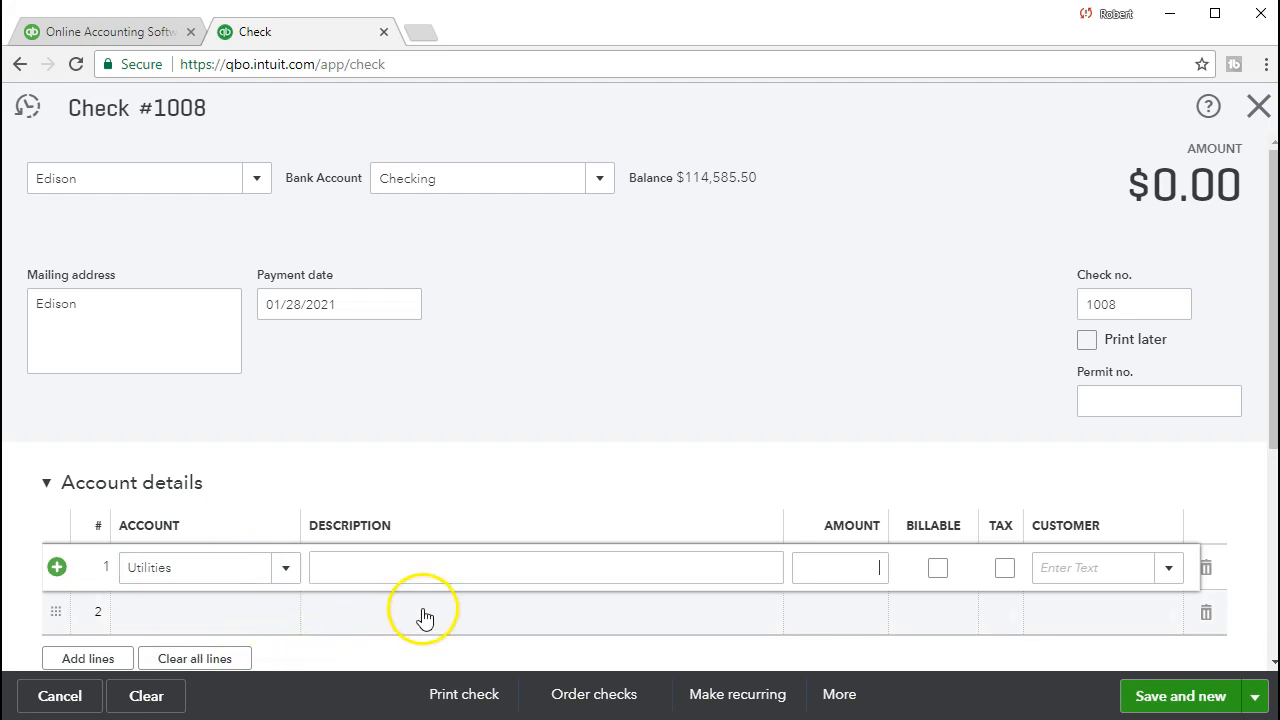
pyautogui.write('620')
pyautogui.press('Tab')
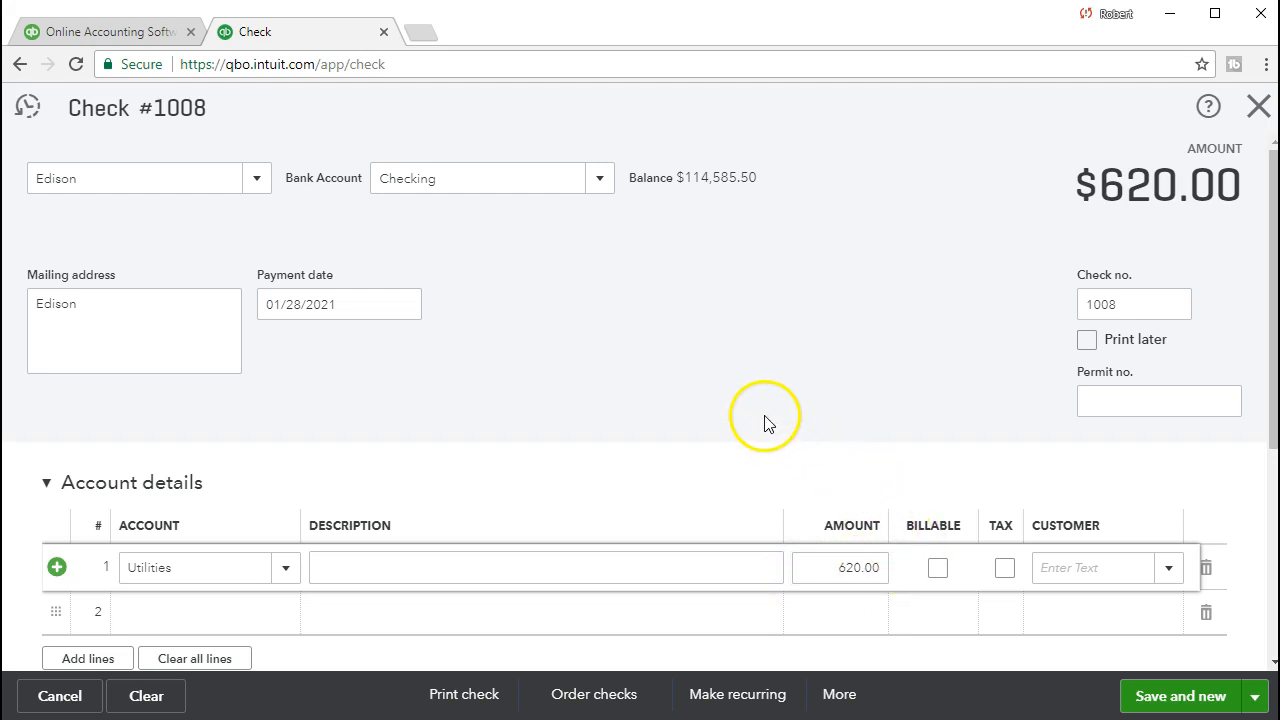
# Step: Review the Edison check, save it and start another new check
pyautogui.scroll(-1, 728, 404)
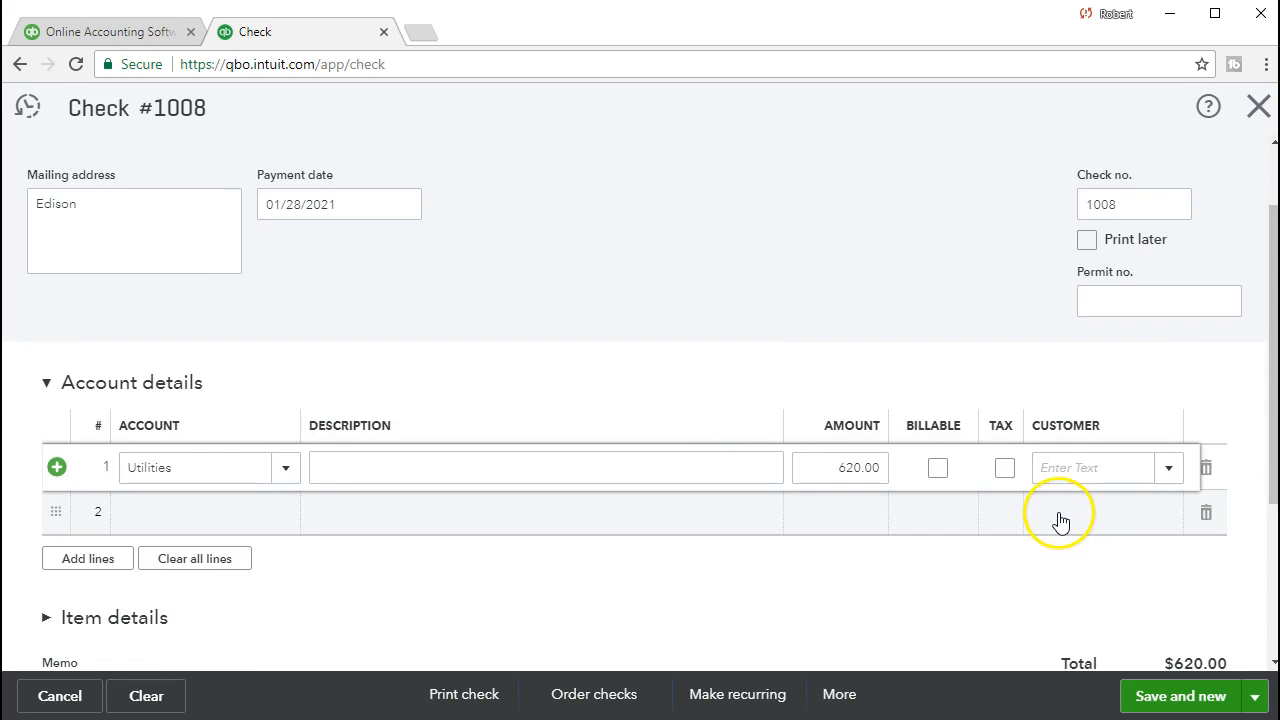
pyautogui.scroll(1, 720, 554)
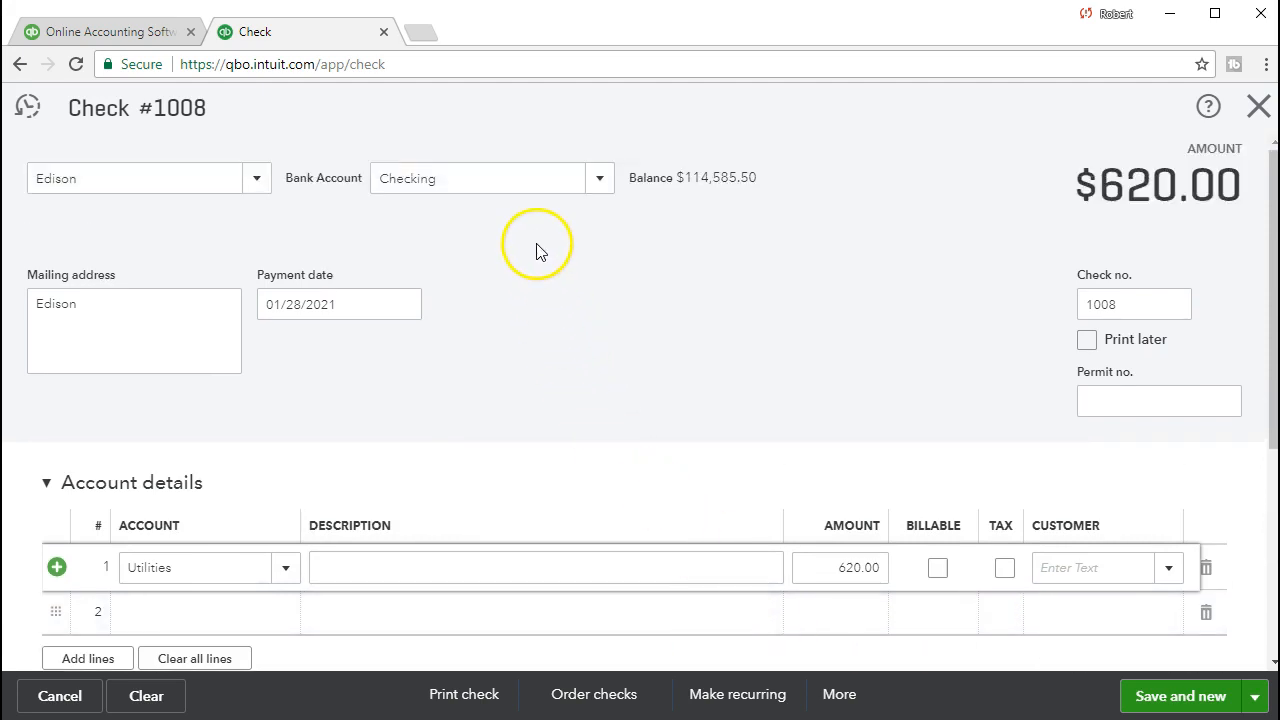
pyautogui.click(355, 566)
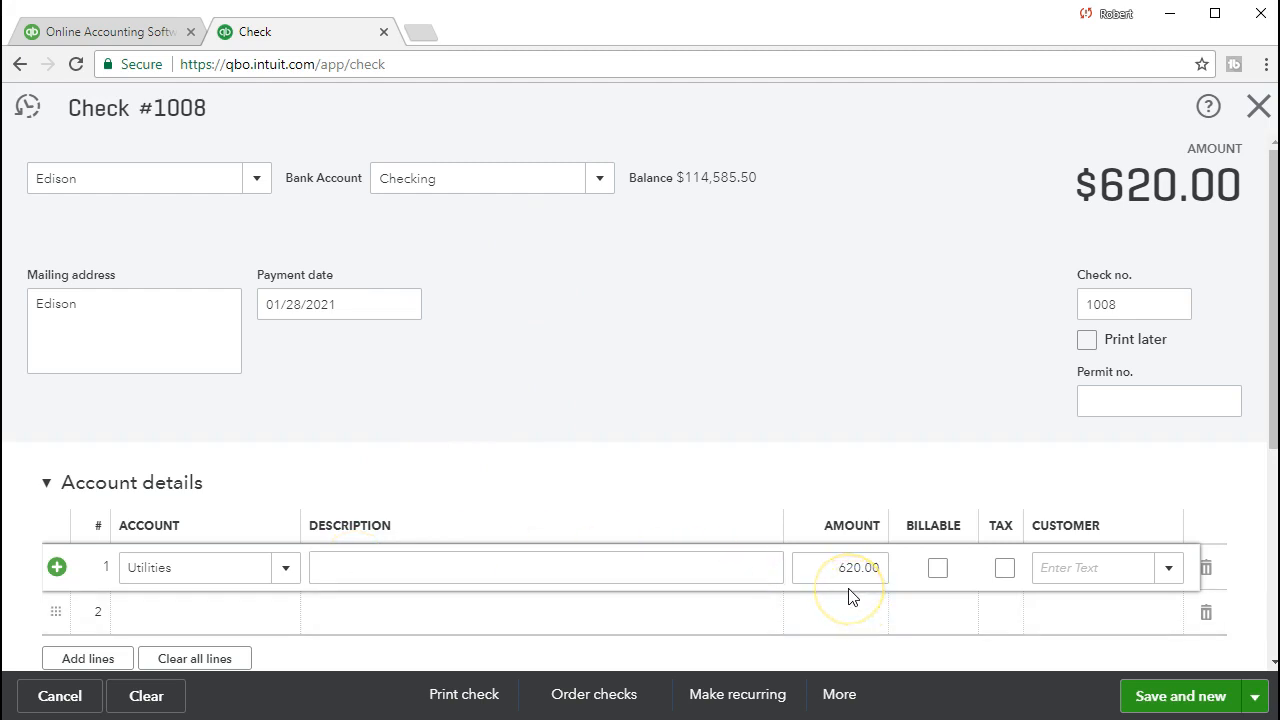
pyautogui.click(1180, 700)
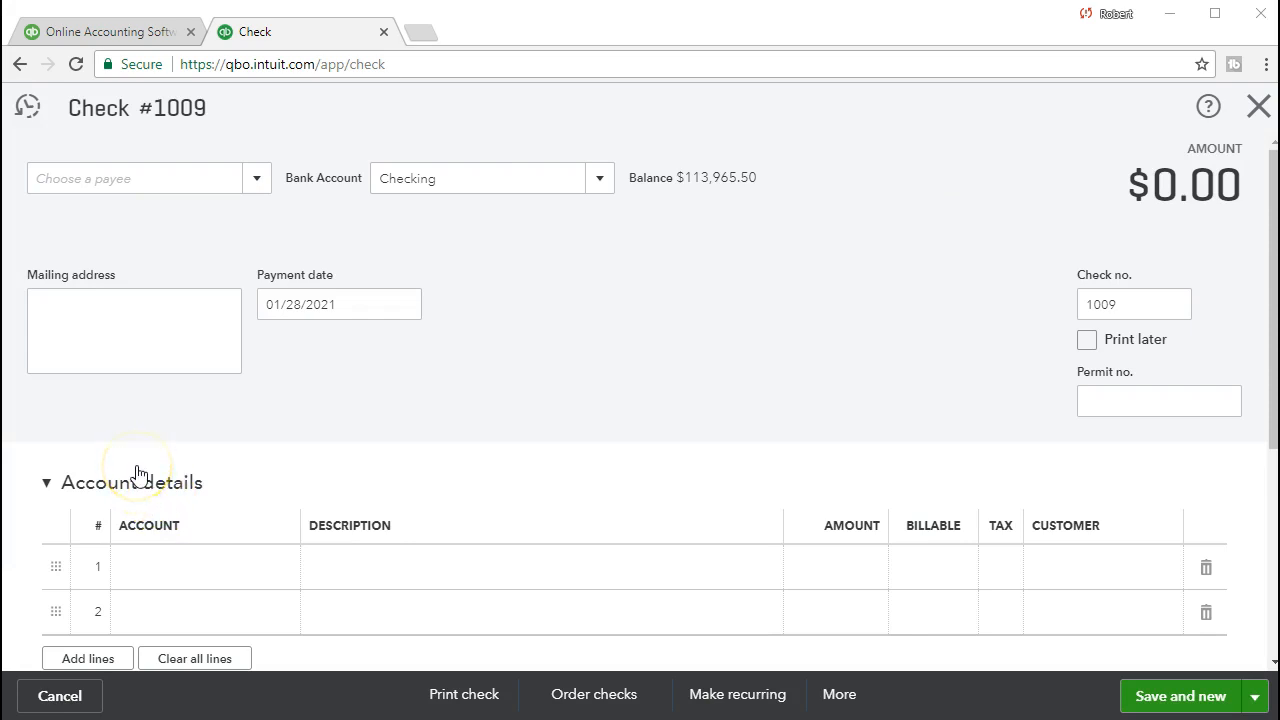
# Step: Add Verizon as a new name of type Vendor and use it as the check's payee
pyautogui.click(110, 177)
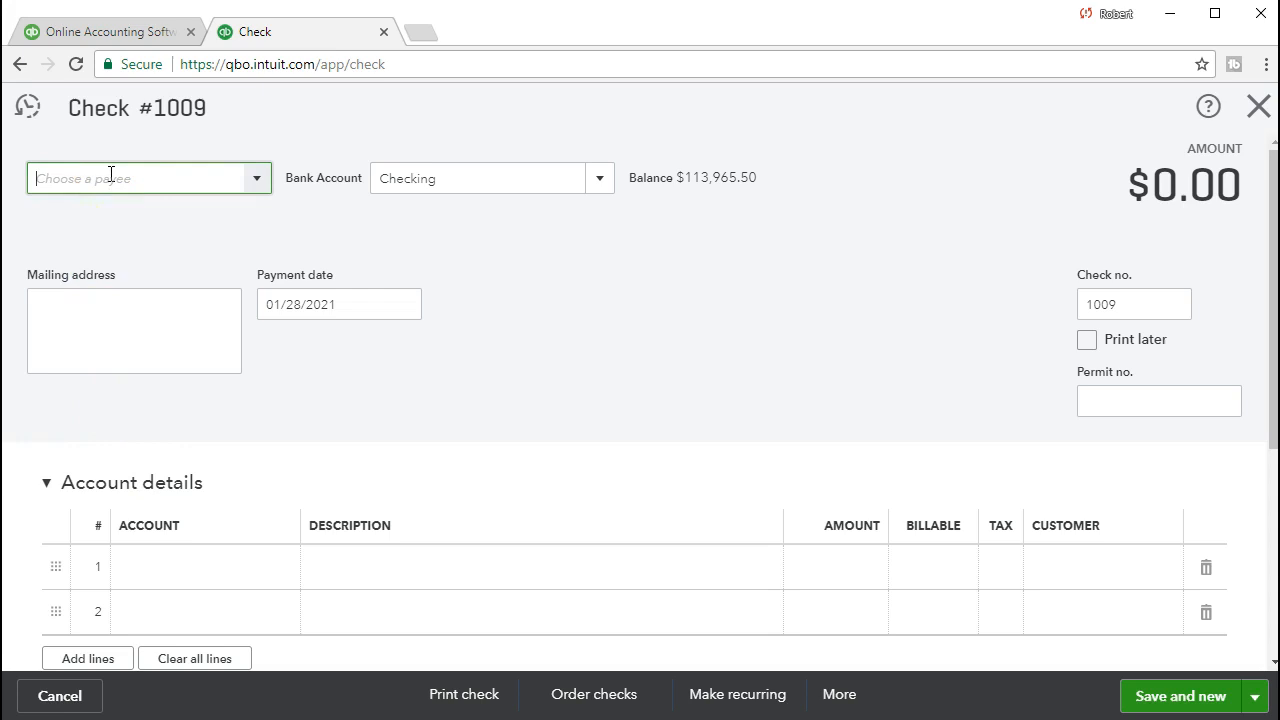
pyautogui.write('Veriza')
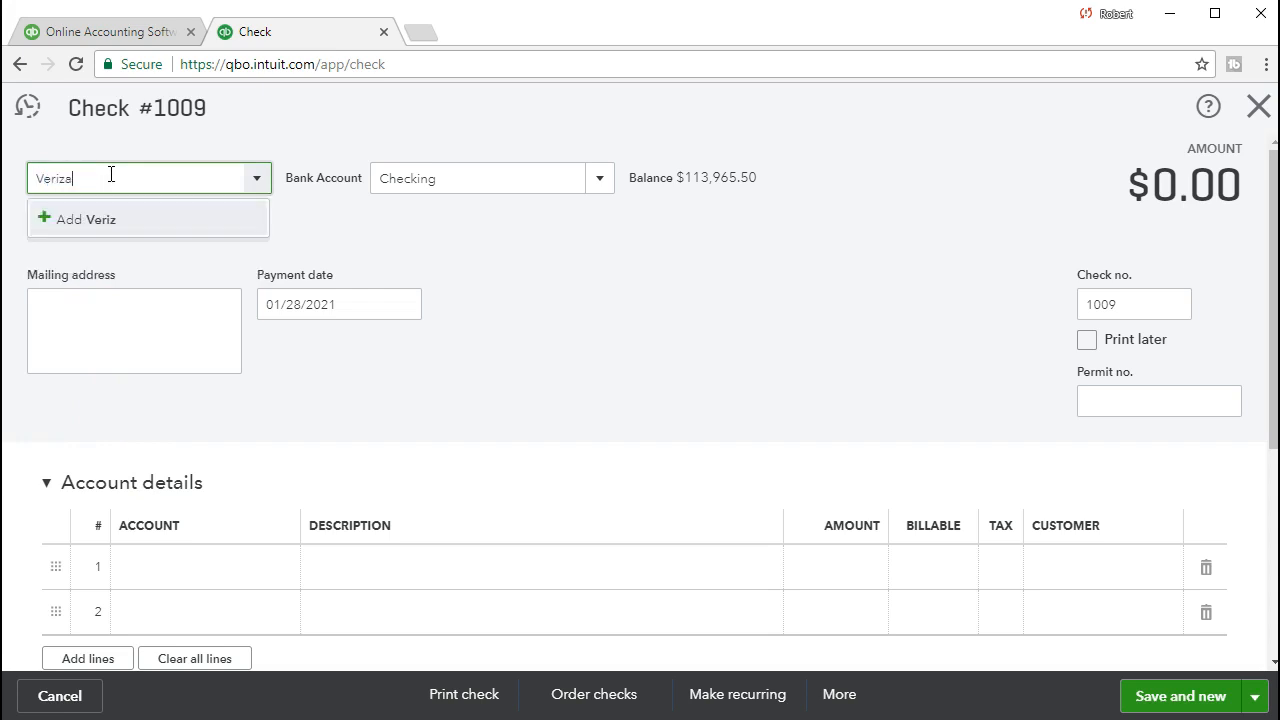
pyautogui.press('BackSpace')
pyautogui.write('on')
pyautogui.click(110, 219)
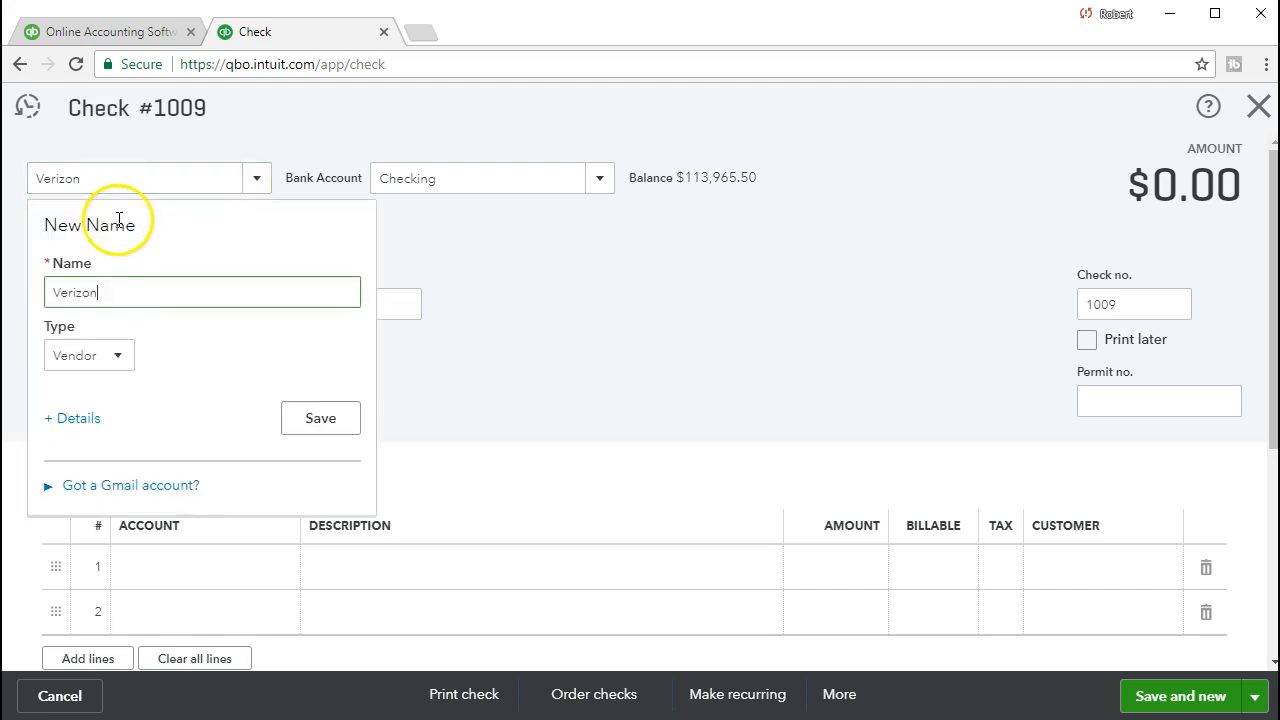
pyautogui.click(305, 420)
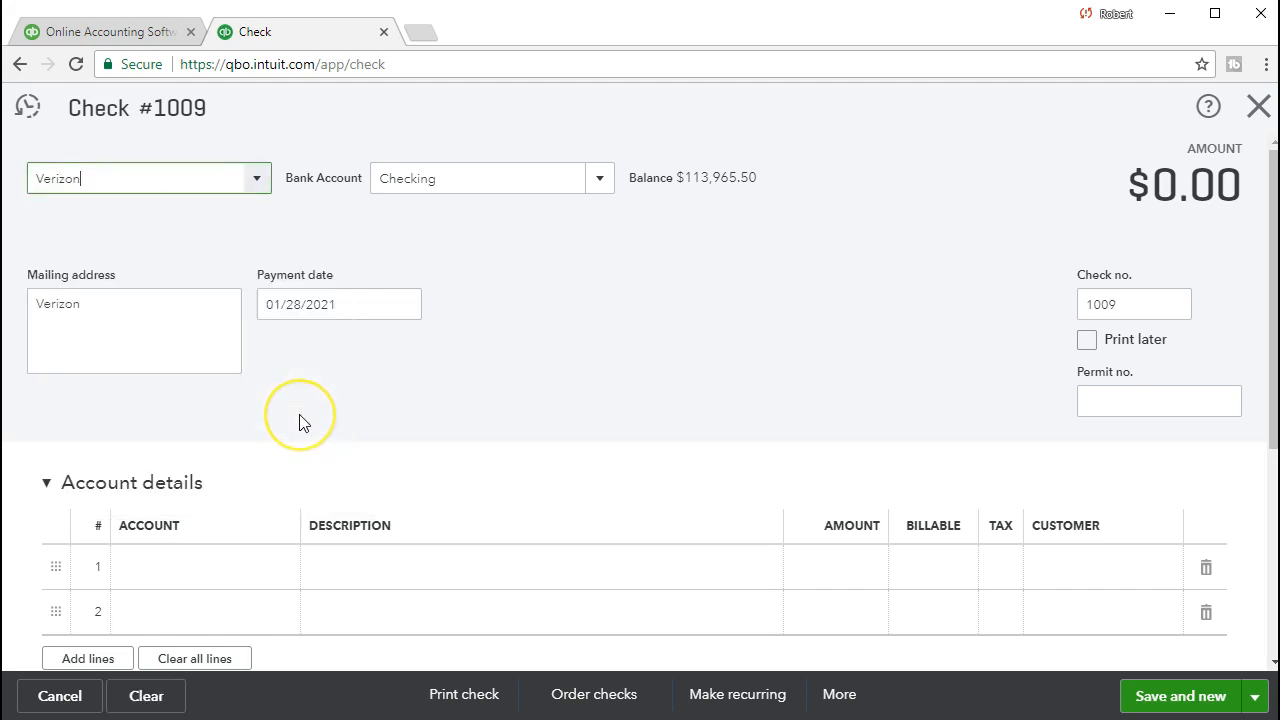
# Step: Keep Checking, the mailing address, the 01/28/2021 payment date and the check number for the Verizon check, and proceed to its first account line
pyautogui.click(311, 401)
pyautogui.press('Tab')
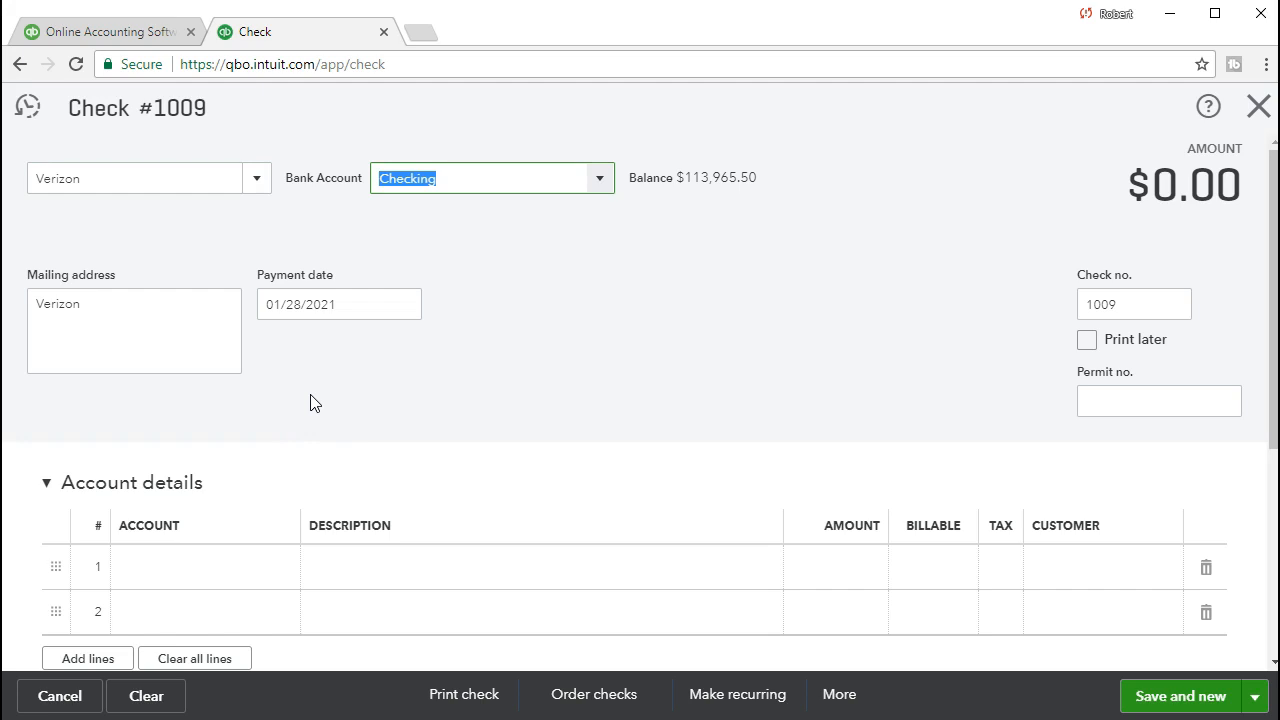
pyautogui.press('Tab')
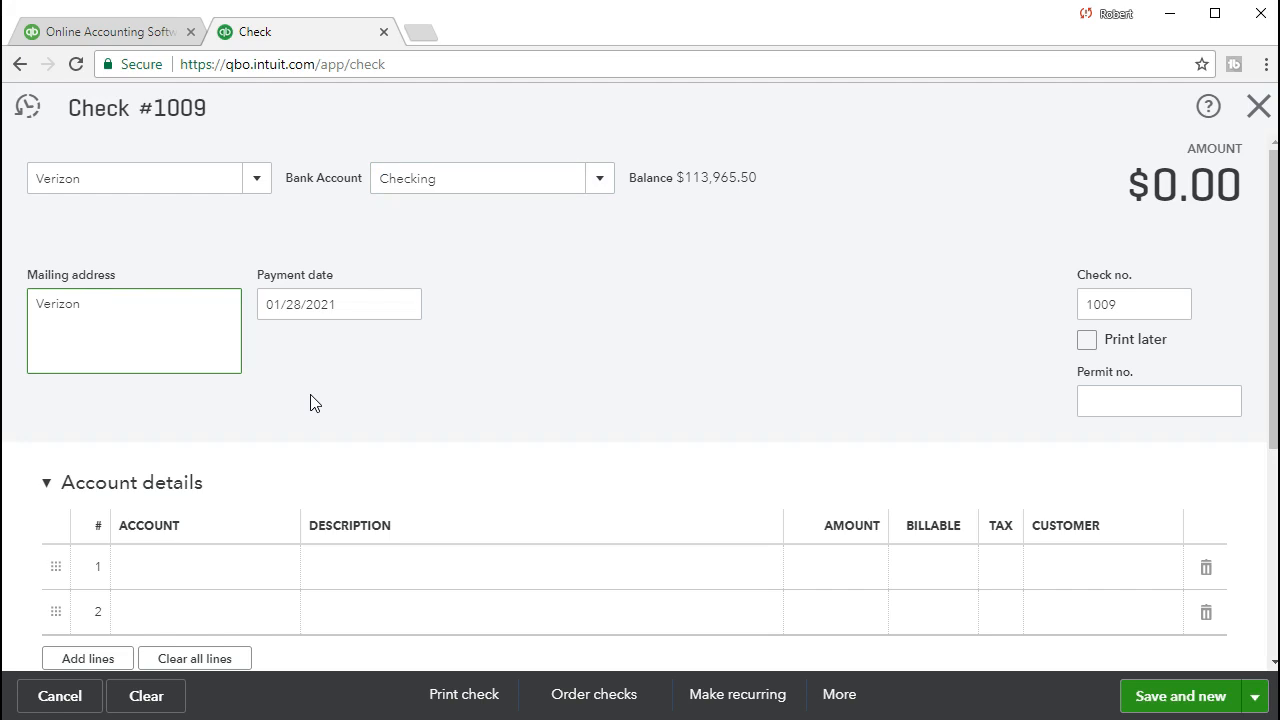
pyautogui.press('Tab')
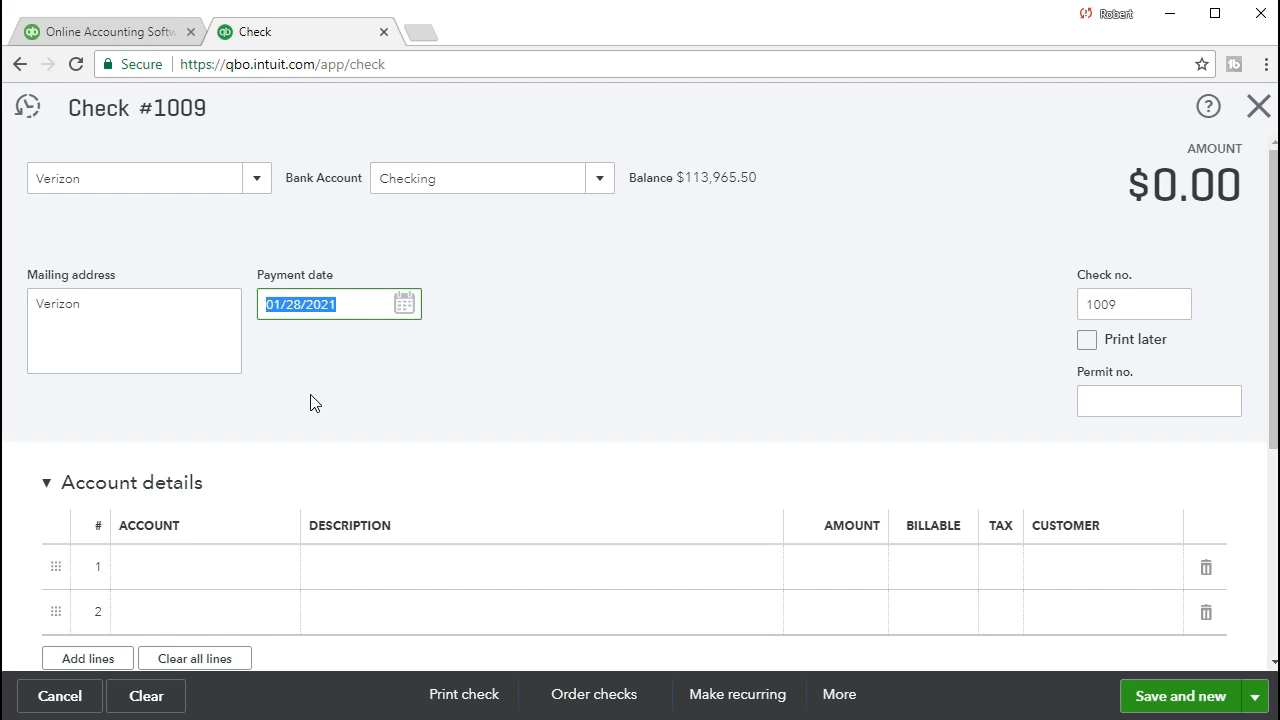
pyautogui.press('Tab')
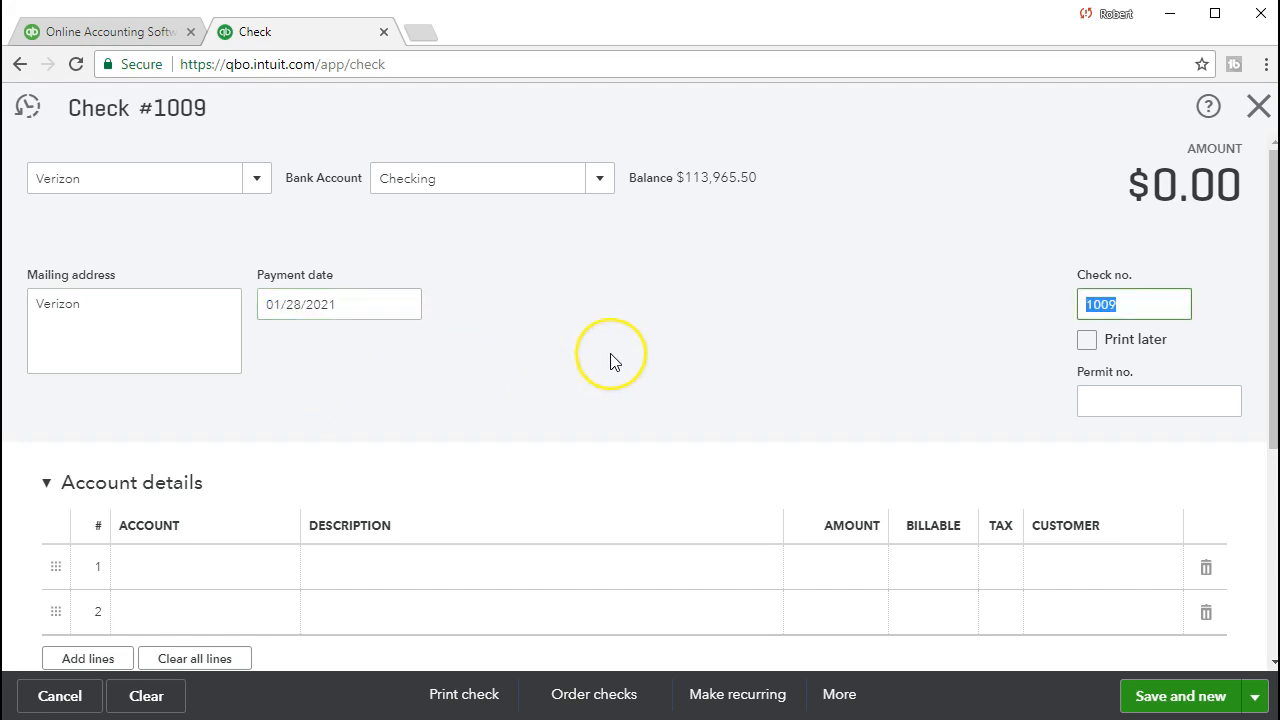
pyautogui.press('Tab')
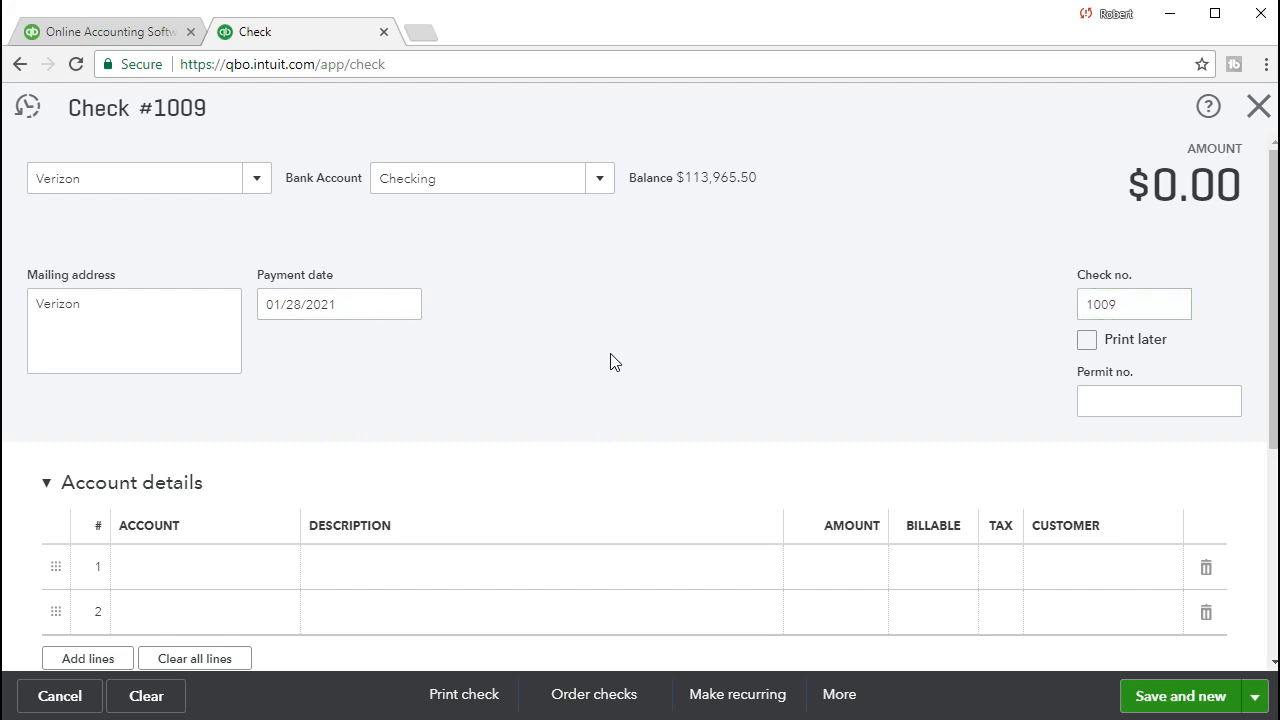
pyautogui.press('Tab')
pyautogui.press('Tab')
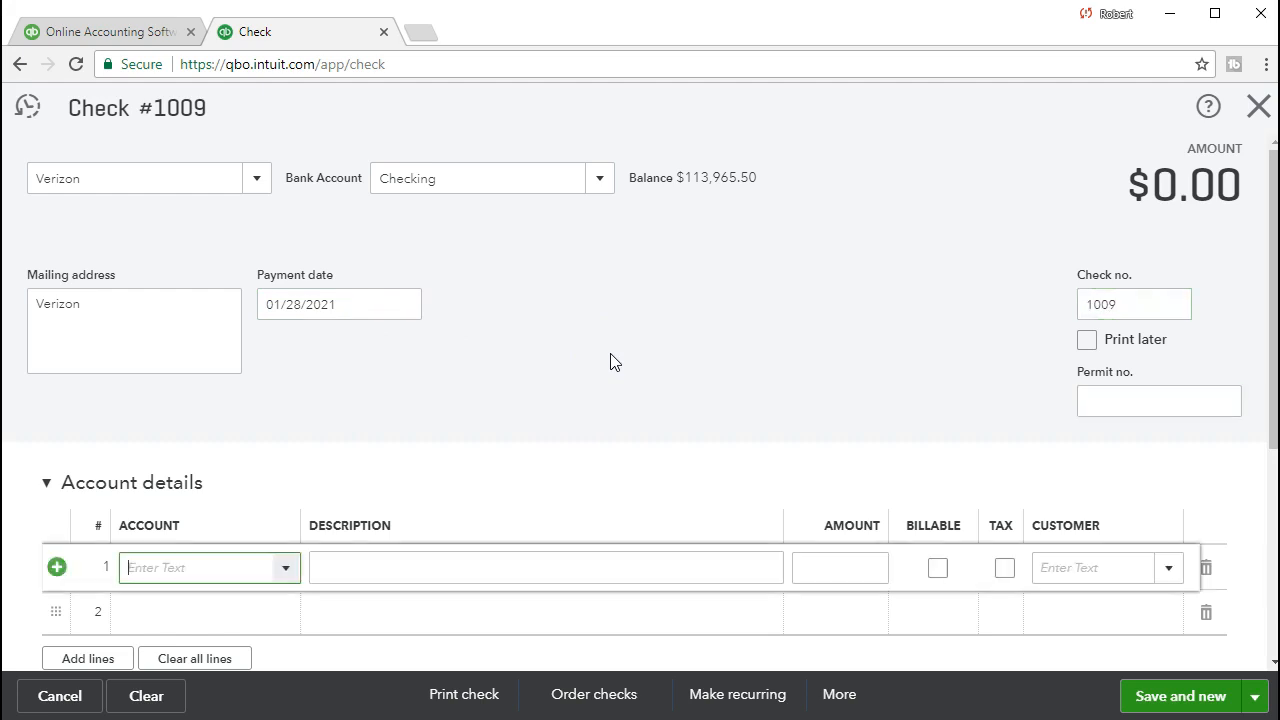
# Step: Look through the account choices for the Verizon check's first line for a suitable telephone expense account
pyautogui.scroll(-1, 612, 360)
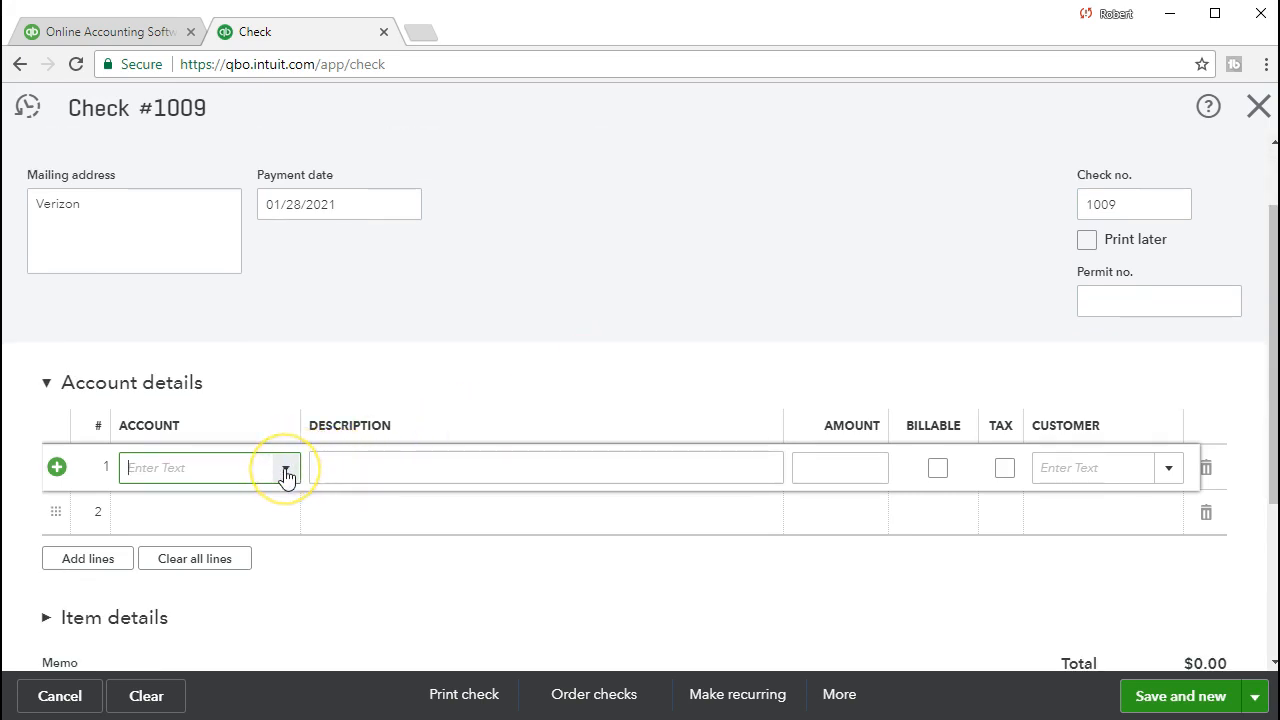
pyautogui.click(286, 474)
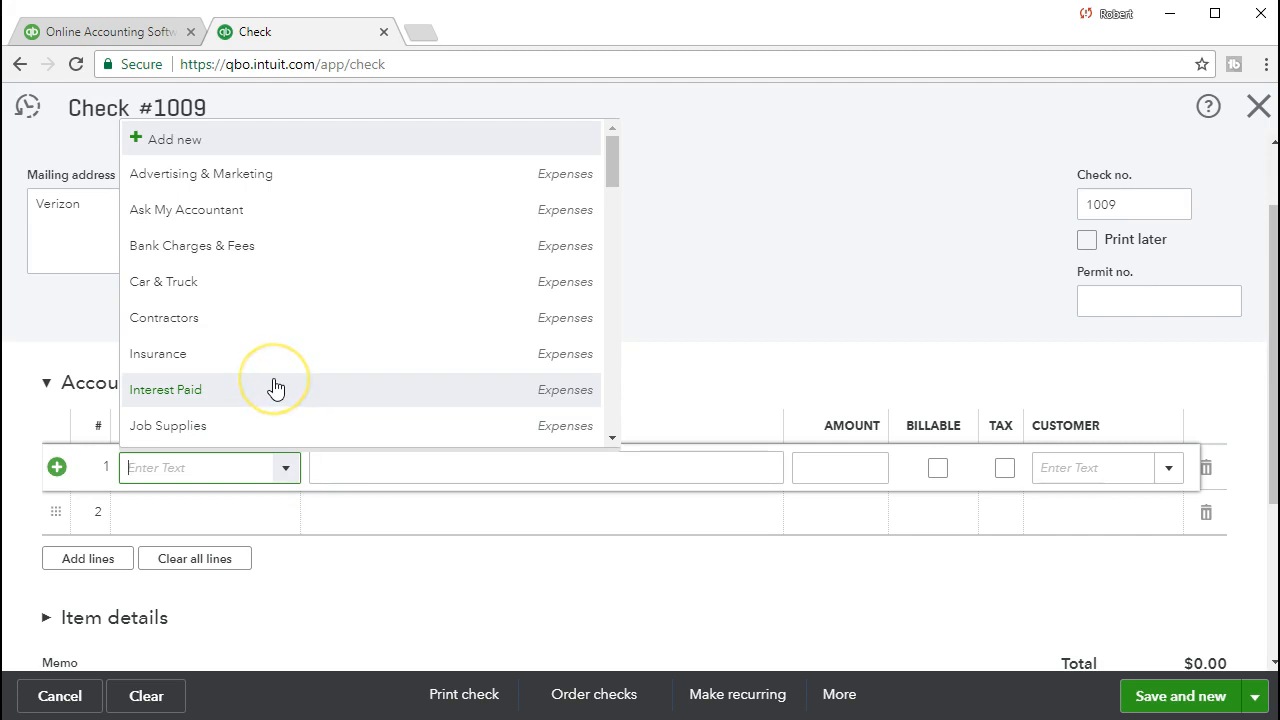
pyautogui.scroll(-1, 276, 388)
pyautogui.scroll(-1, 276, 388)
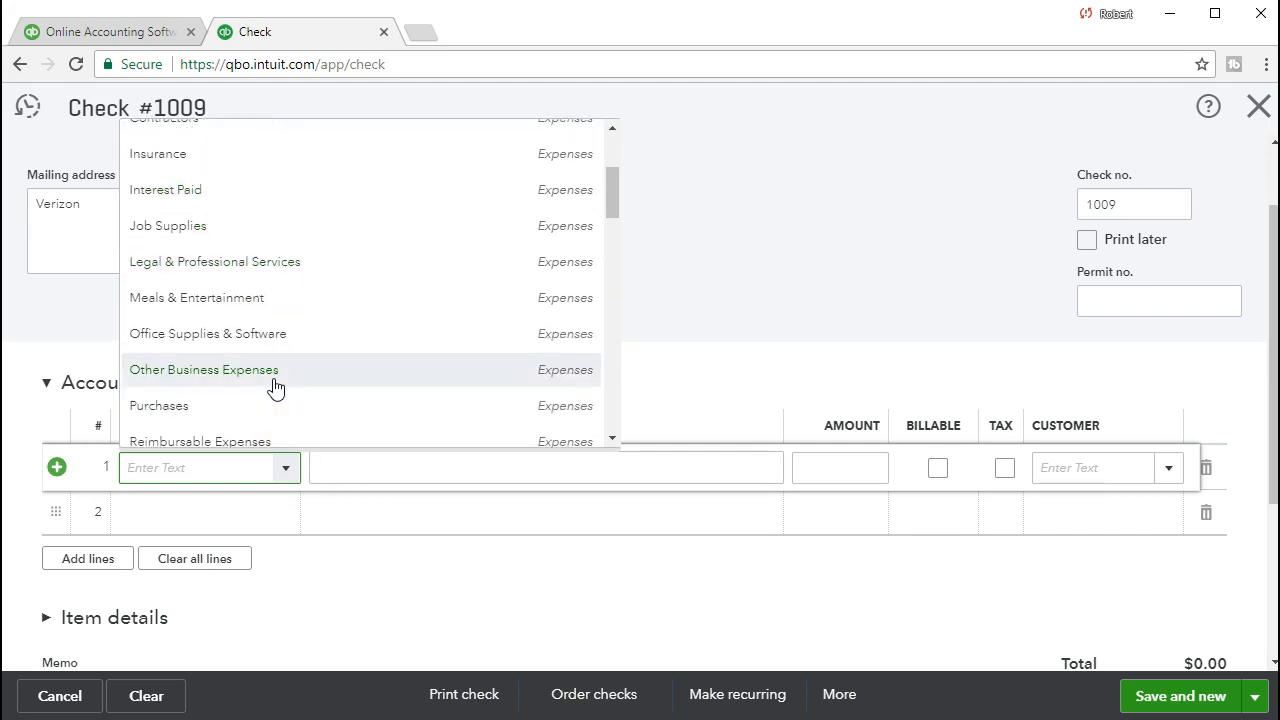
pyautogui.scroll(-2, 276, 388)
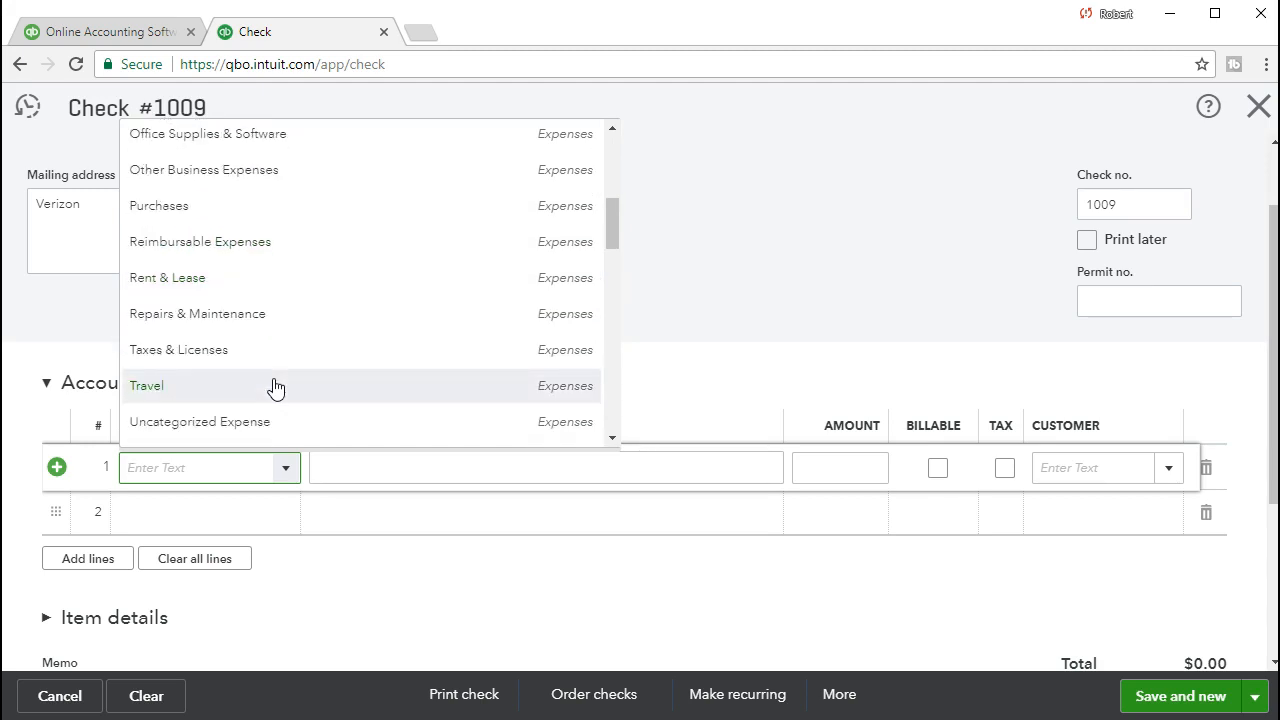
pyautogui.scroll(-1, 276, 388)
pyautogui.scroll(-1, 276, 388)
pyautogui.click(276, 382)
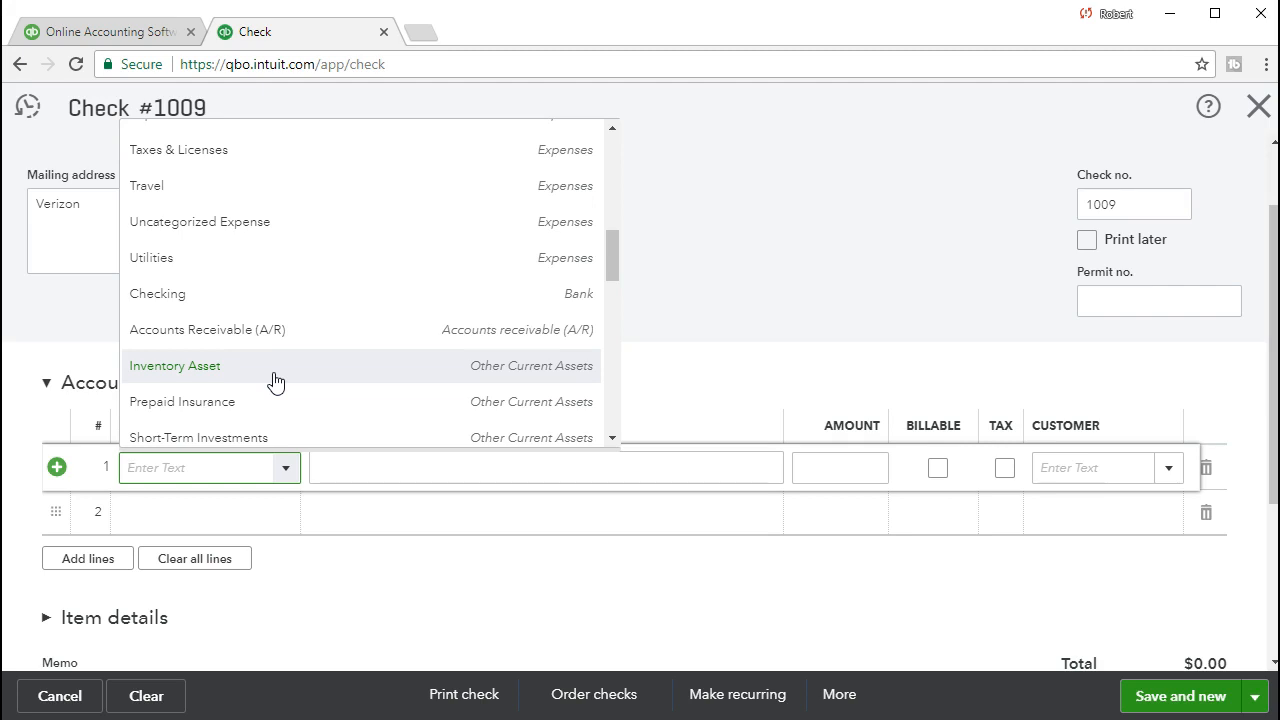
# Step: Start adding a new account named Telephone Expense from the check's first line, keeping Expenses as its category type
pyautogui.write('Tel')
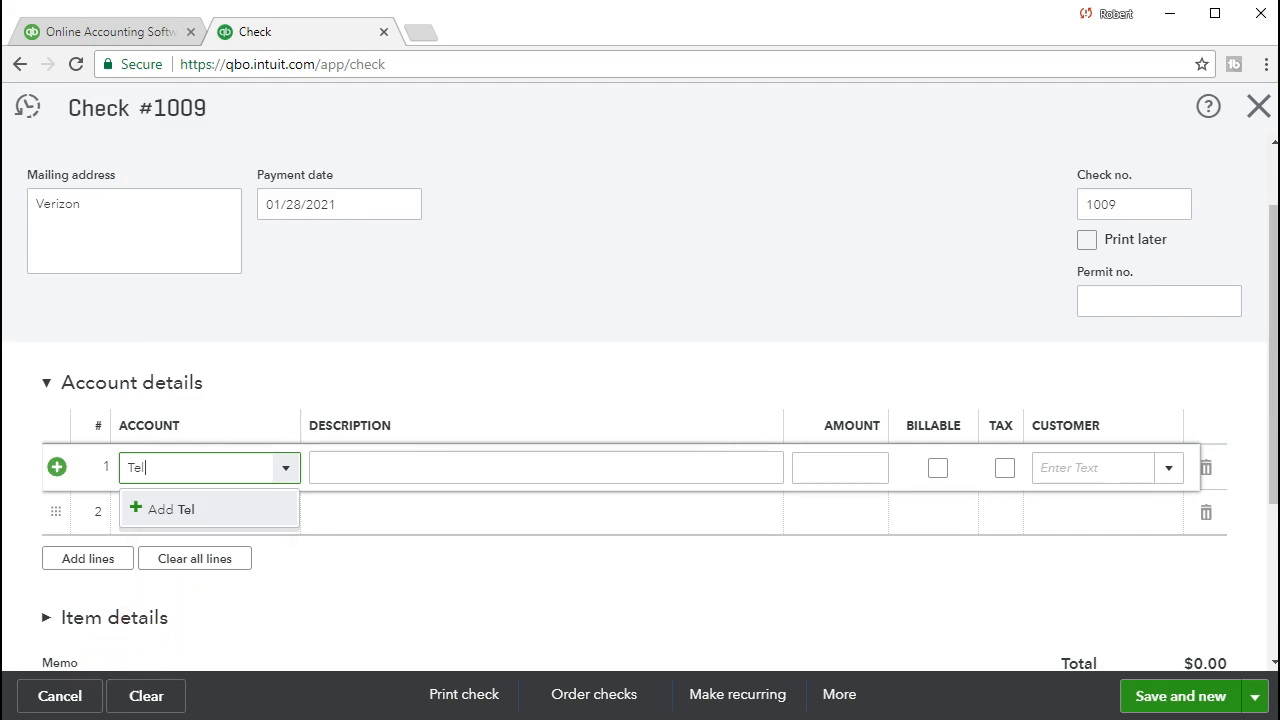
pyautogui.write('ephone Expense')
pyautogui.click(193, 511)
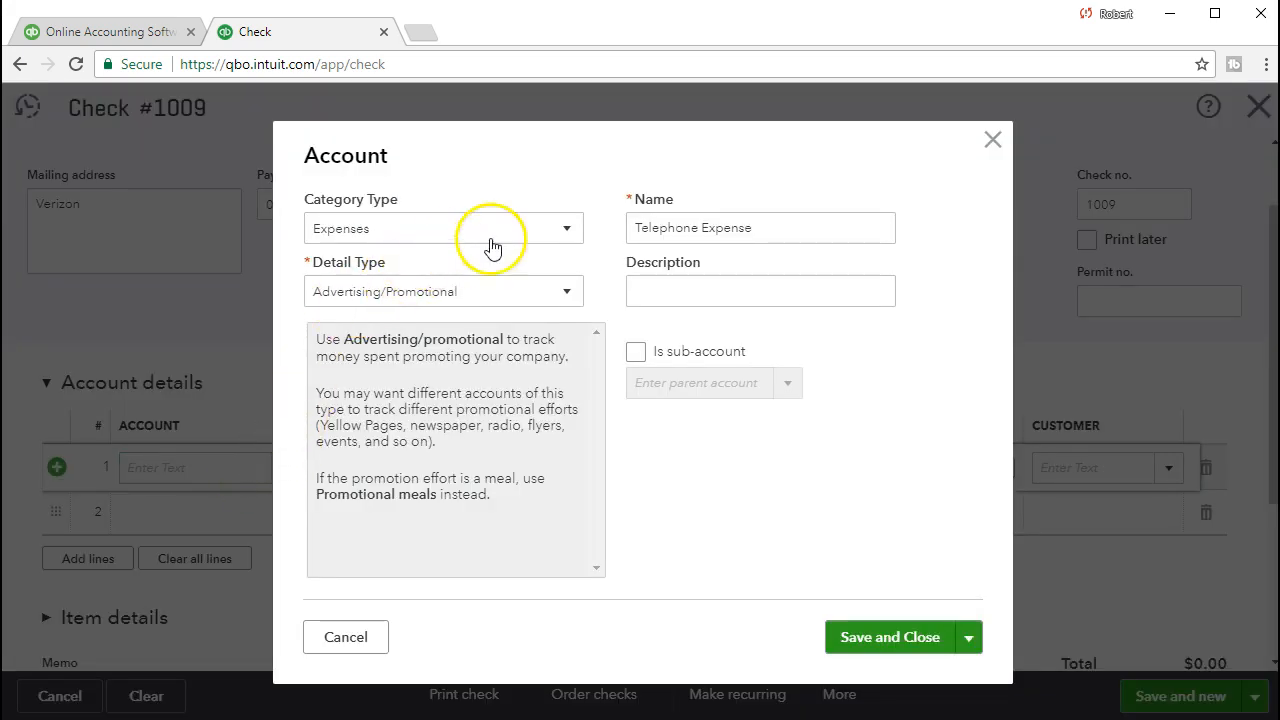
pyautogui.tripleClick(778, 231)
pyautogui.click(778, 231)
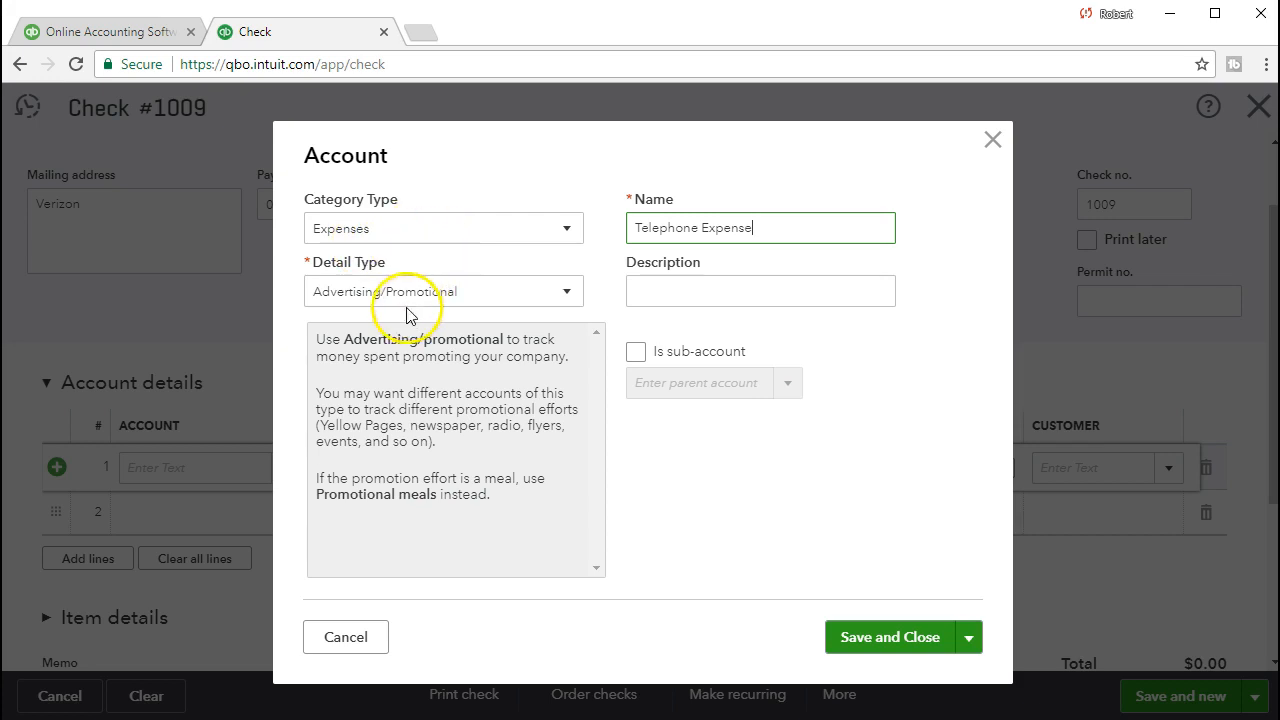
# Step: Set the new account's detail type to Utilities, leave the description blank and save the account to the check line
pyautogui.click(568, 296)
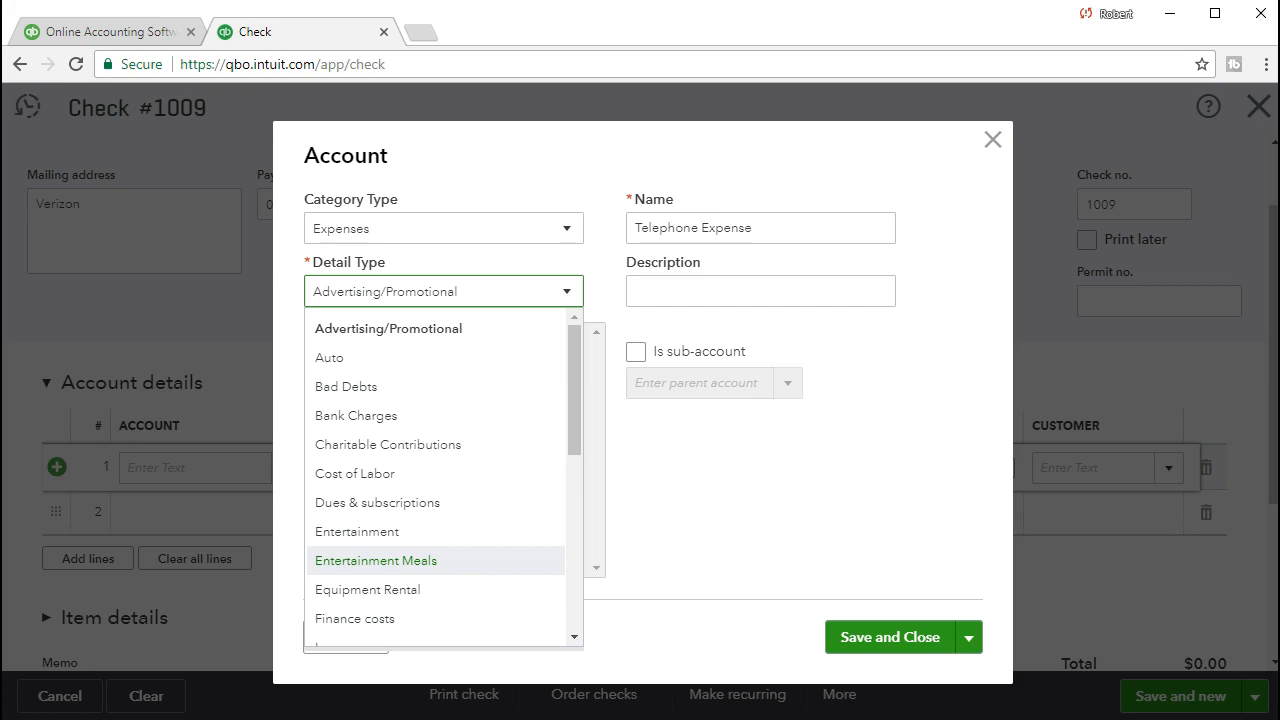
pyautogui.scroll(-5, 457, 514)
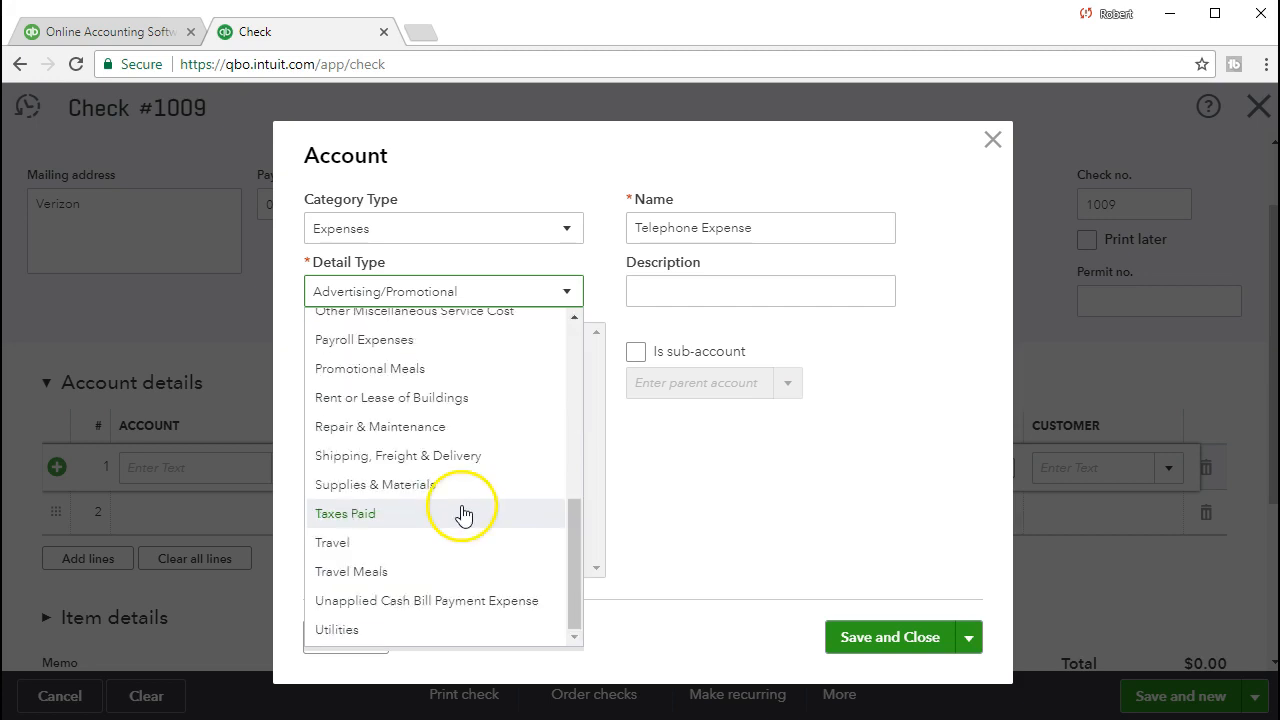
pyautogui.click(386, 630)
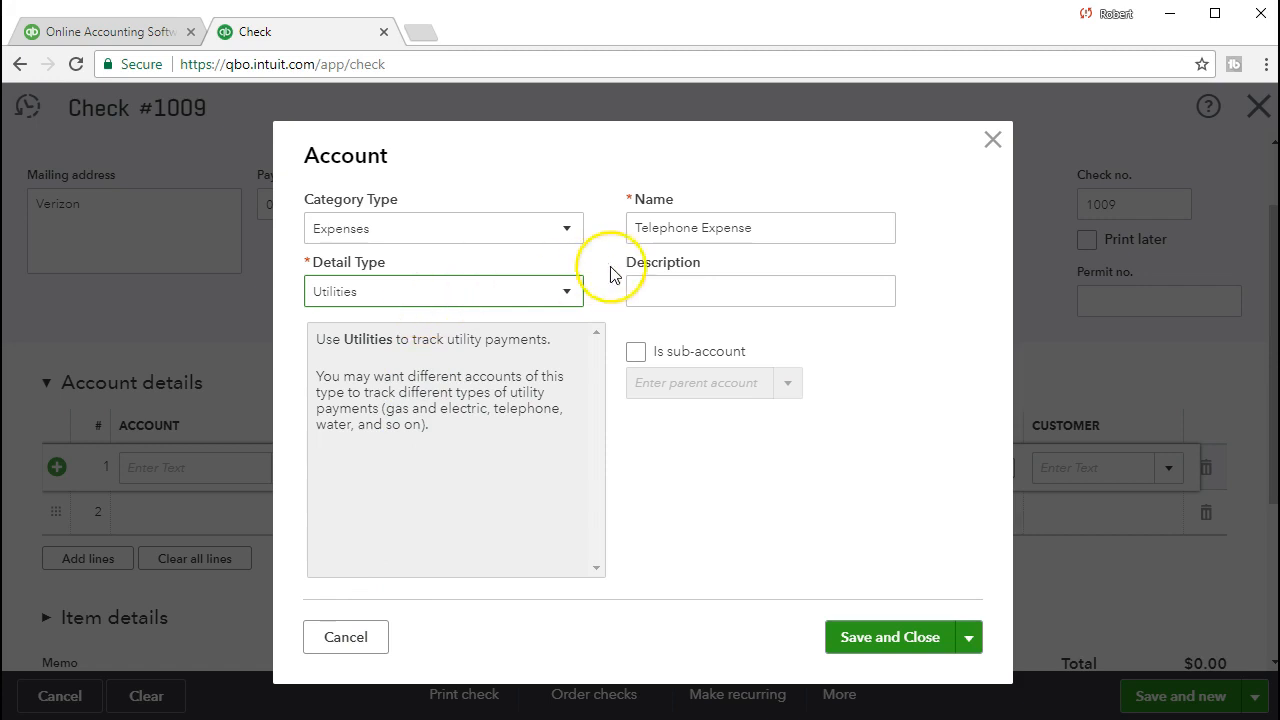
pyautogui.click(675, 294)
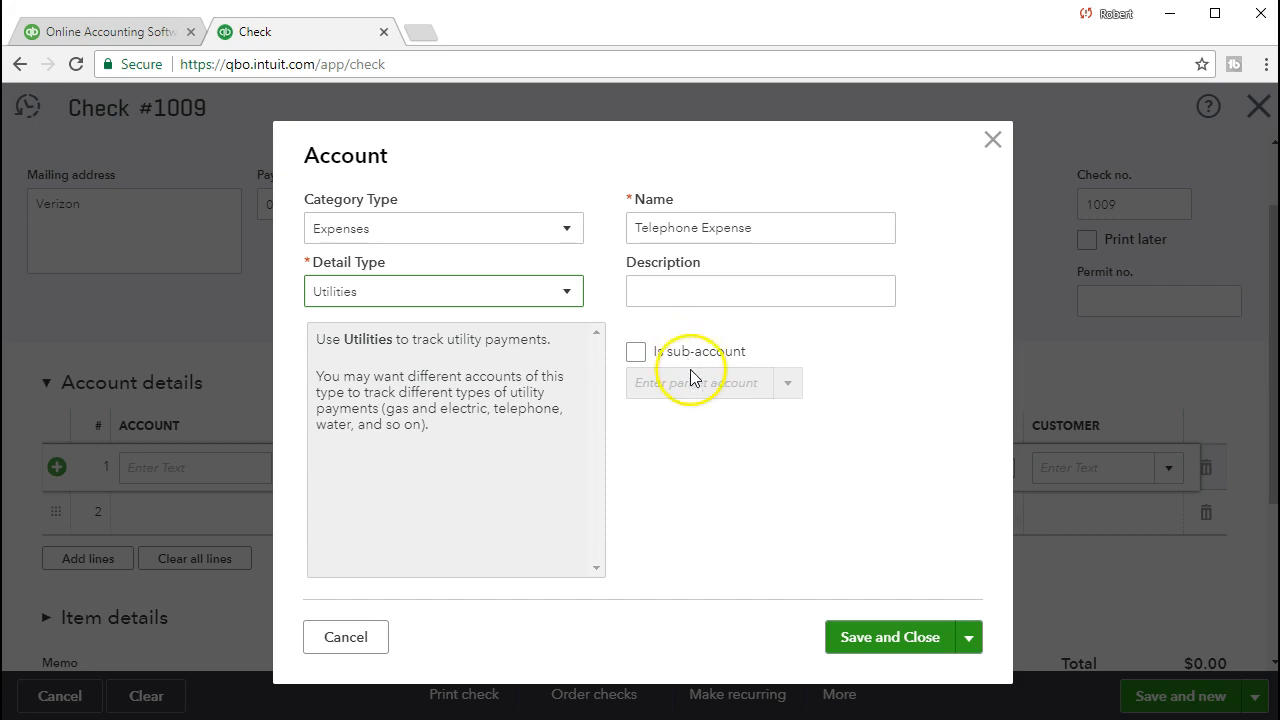
pyautogui.click(885, 640)
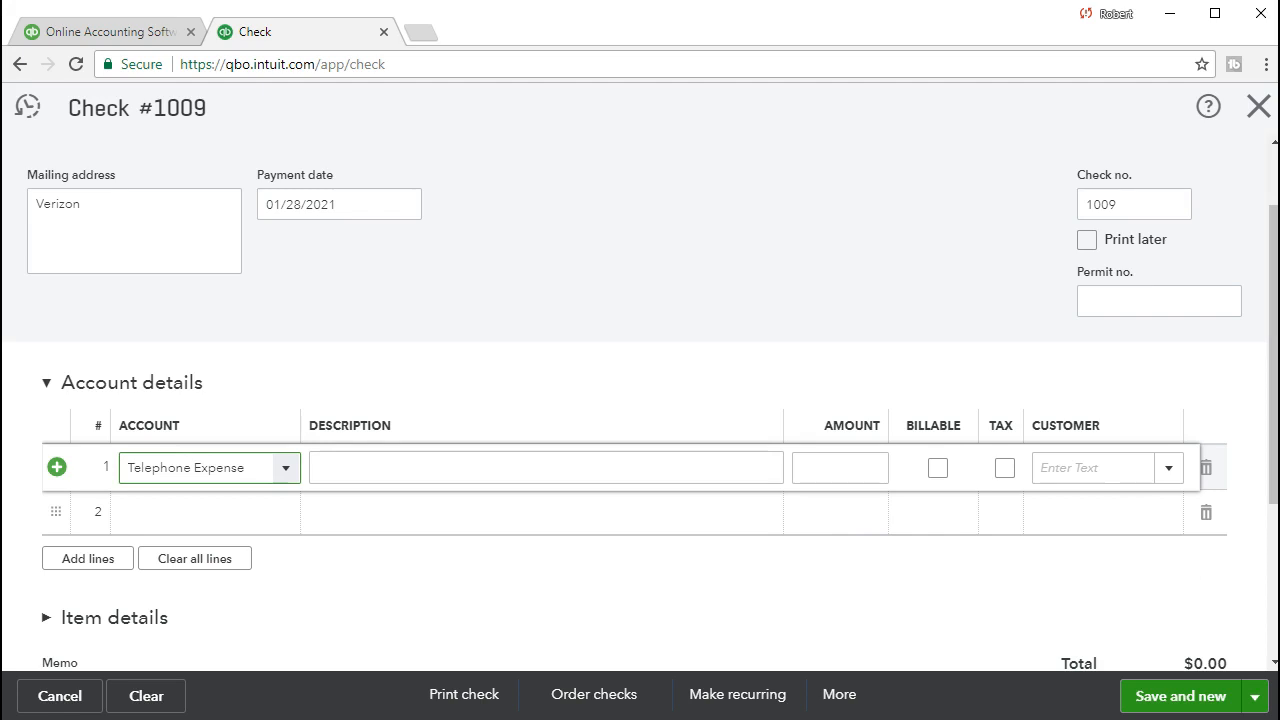
# Step: Enter an amount of 360.00 on the Verizon check's Telephone Expense line
pyautogui.scroll(1, 680, 600)
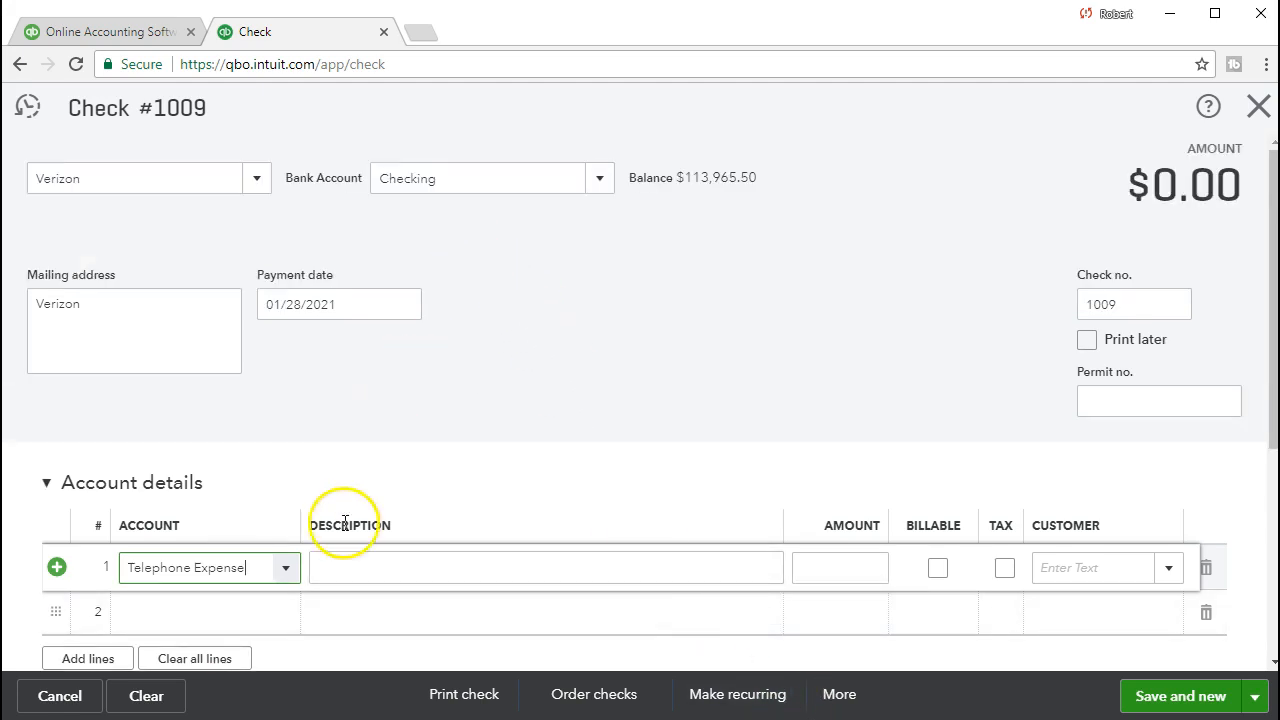
pyautogui.click(843, 561)
pyautogui.write('360')
pyautogui.press('Tab')
pyautogui.click(934, 580)
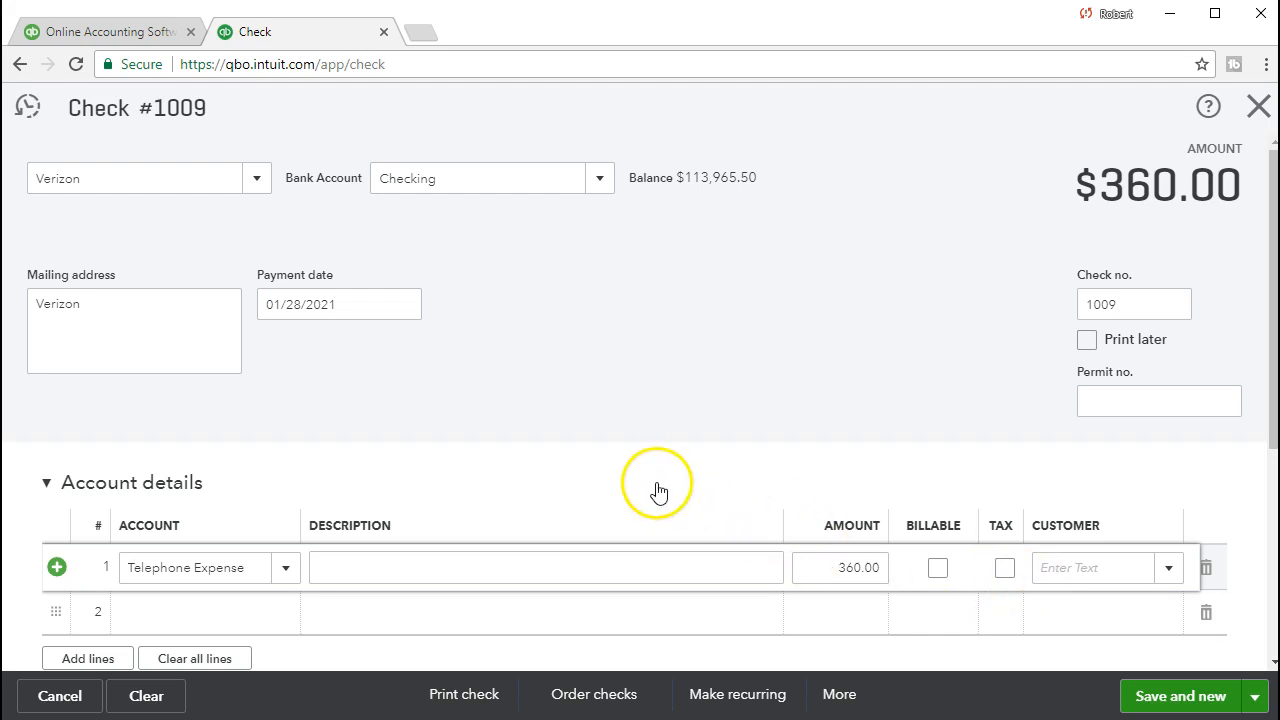
# Step: Review the Verizon check's details and save it
pyautogui.scroll(-1, 651, 462)
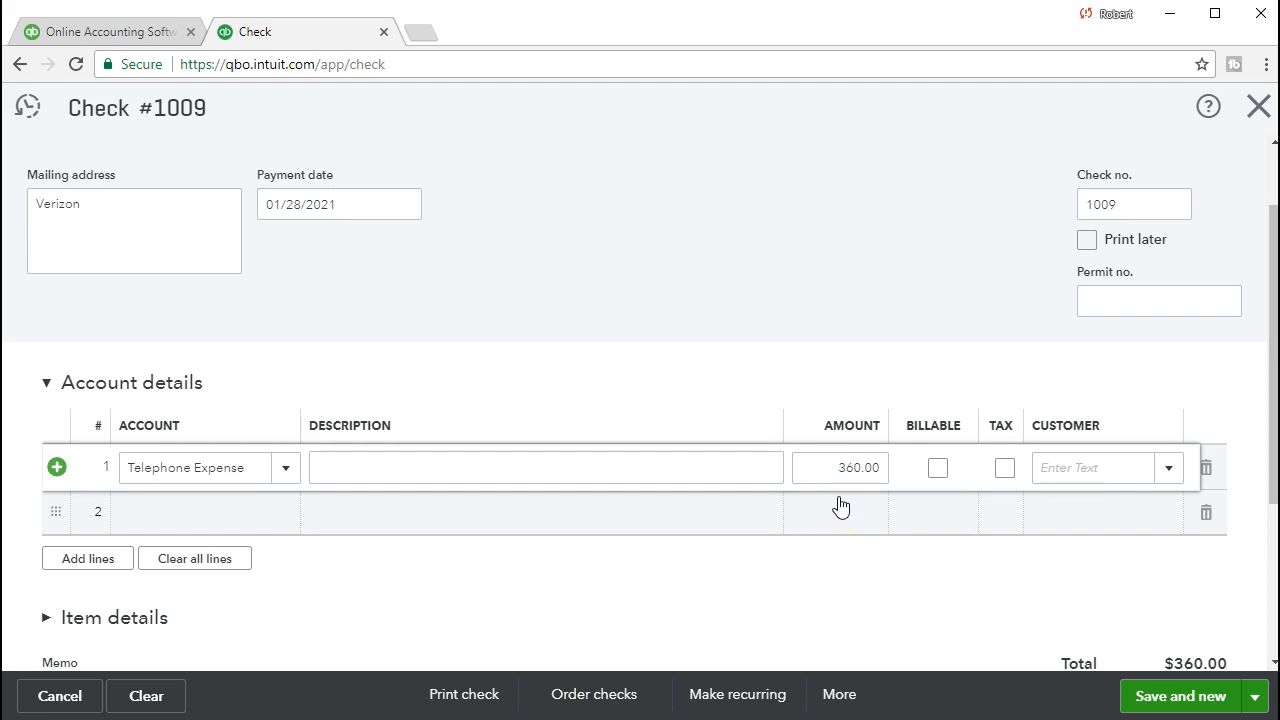
pyautogui.scroll(-1, 840, 507)
pyautogui.click(1150, 695)
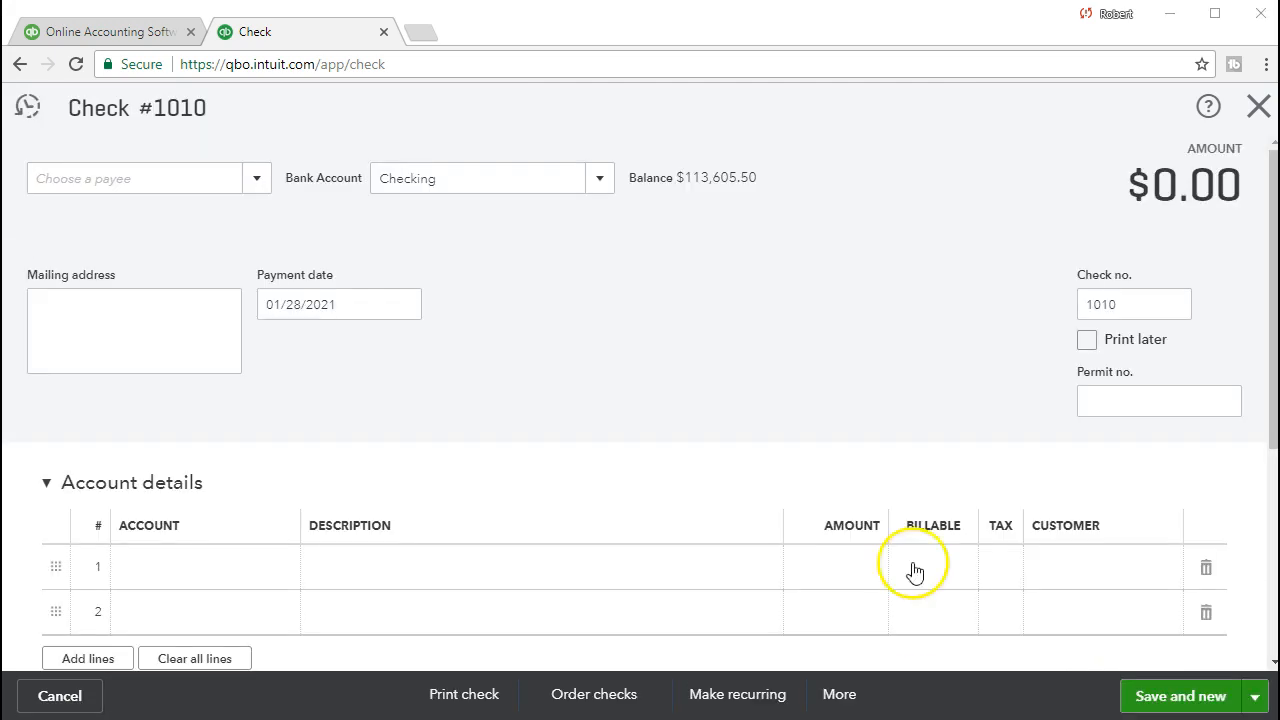
# Step: Leave the blank check form and open the Balance Sheet report
pyautogui.click(1255, 115)
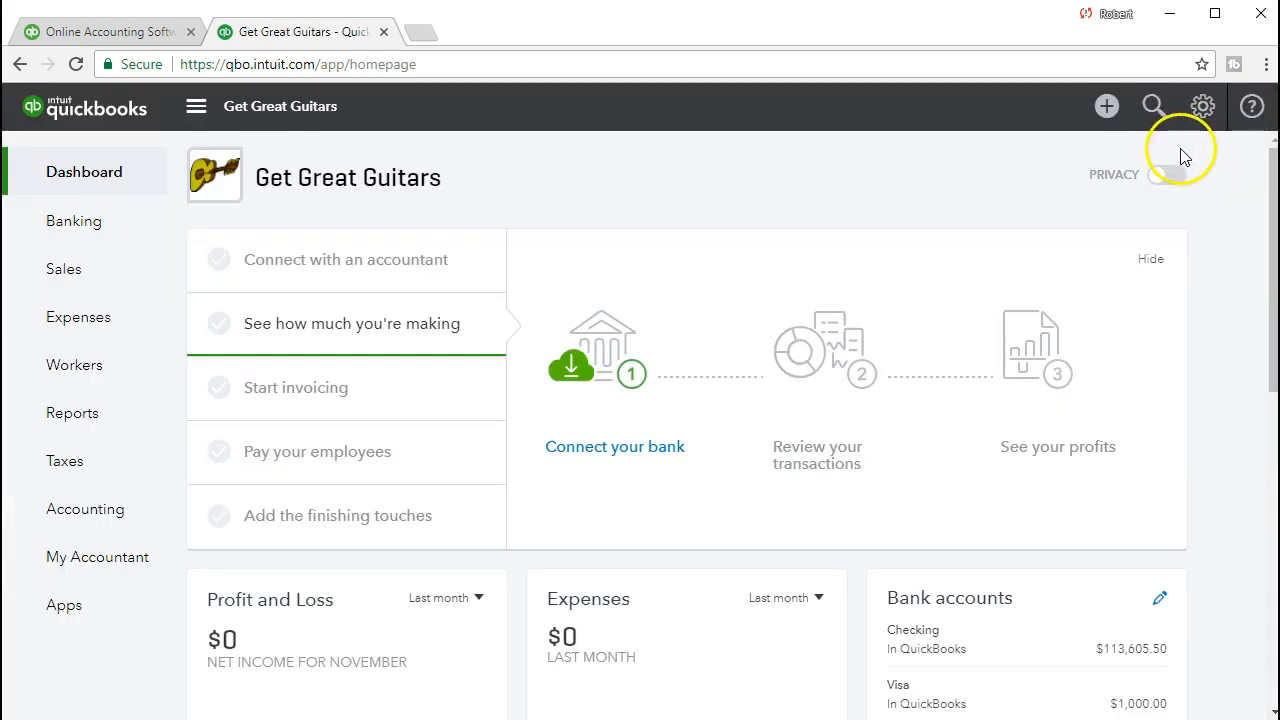
pyautogui.click(118, 432)
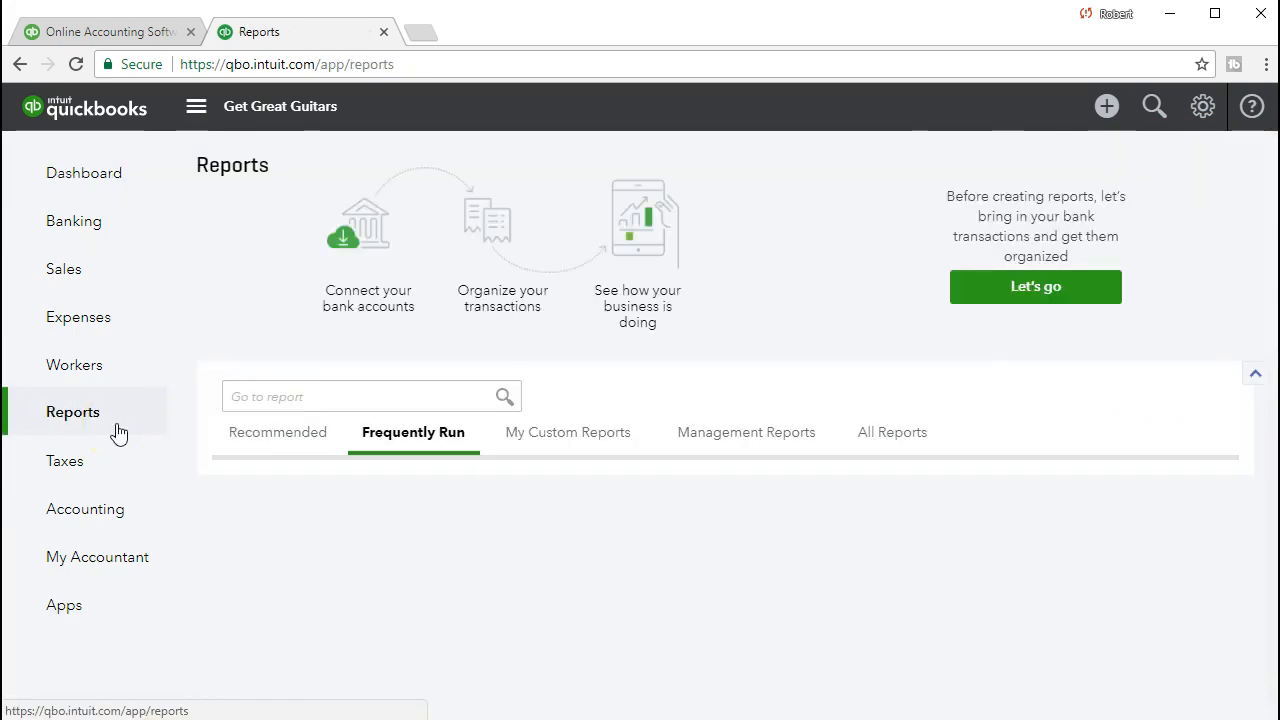
pyautogui.click(337, 390)
pyautogui.write('Bala')
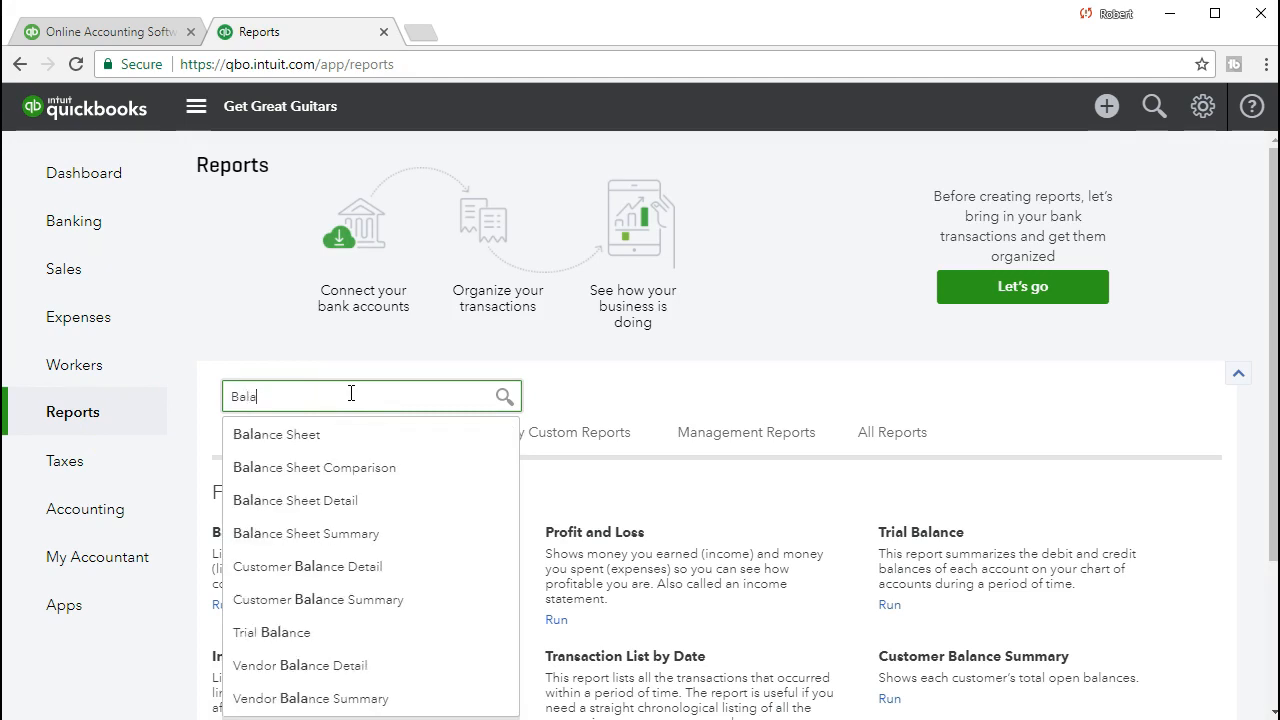
pyautogui.click(310, 434)
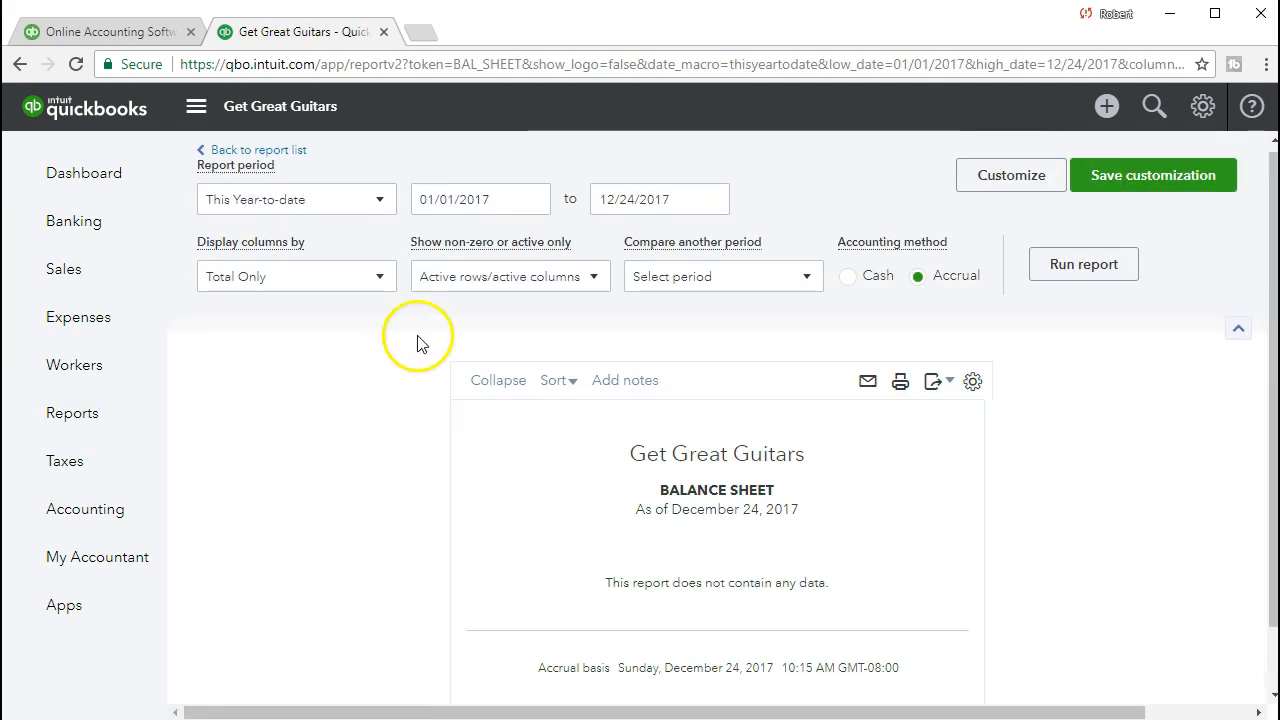
# Step: Set the balance sheet's report period to 01/01/2021 through 01/31/2021 and run the report
pyautogui.tripleClick(503, 197)
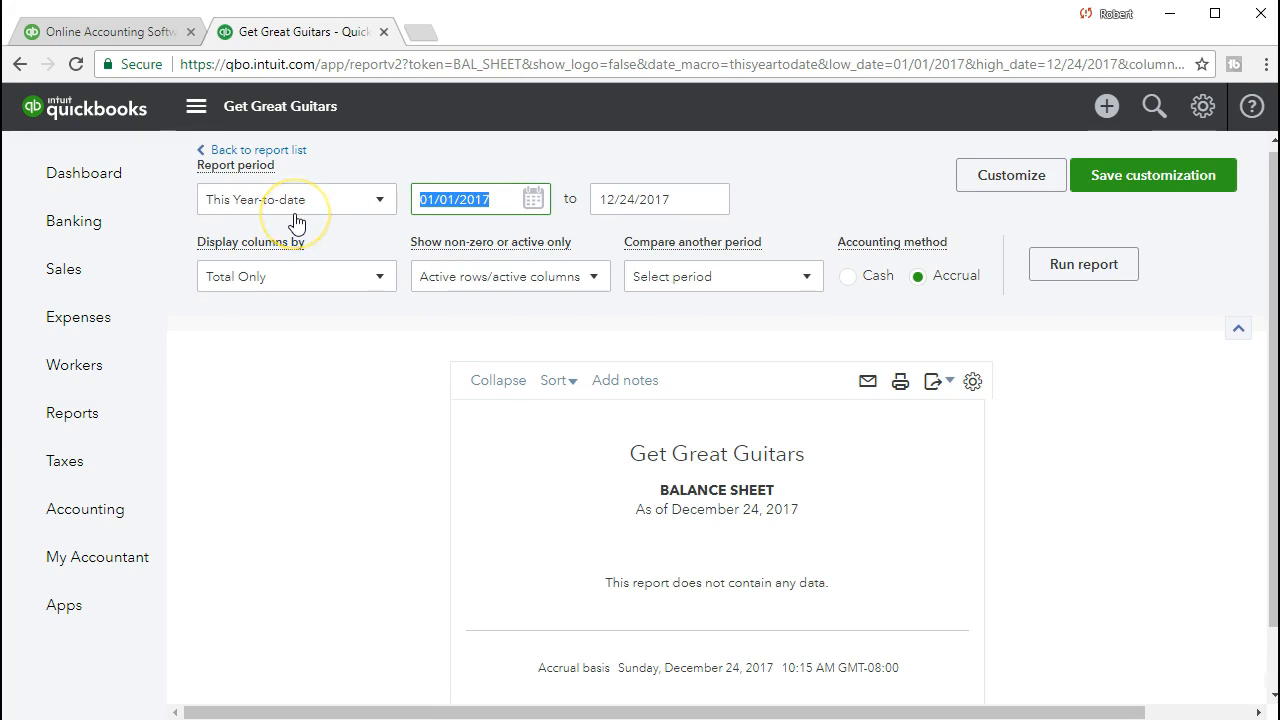
pyautogui.write('01012')
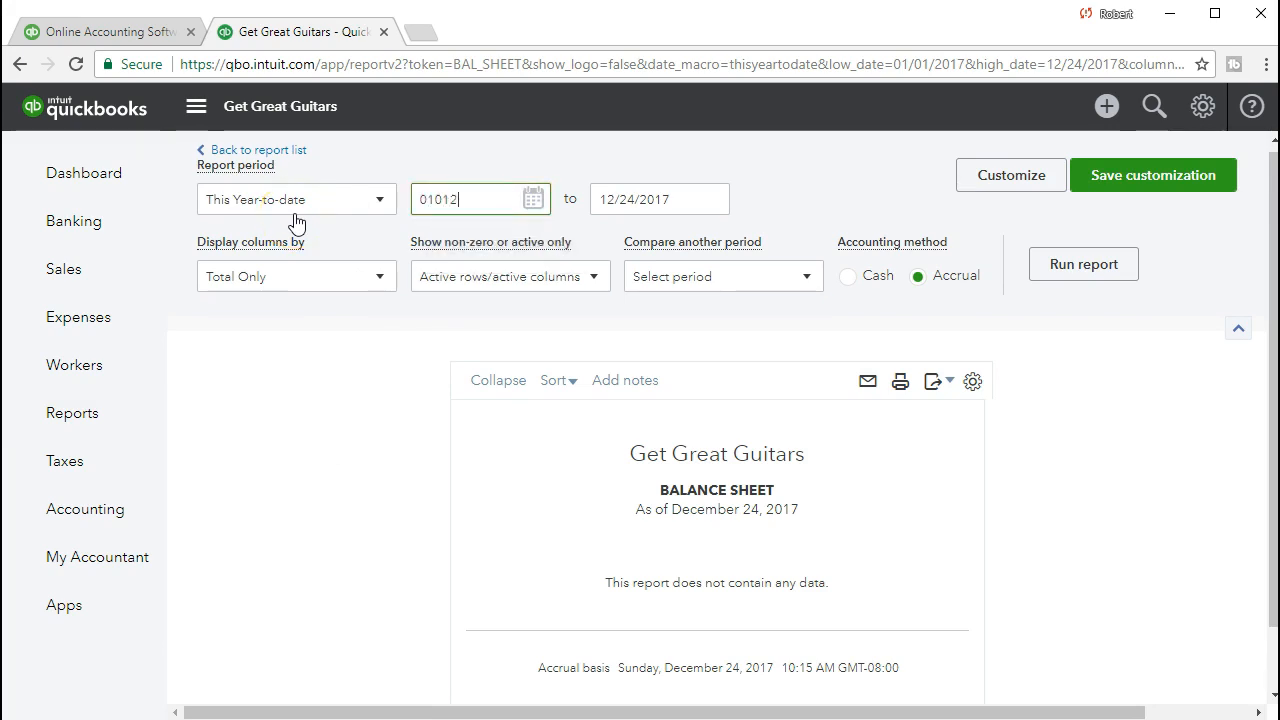
pyautogui.write('1')
pyautogui.press('Tab')
pyautogui.write('01/31/202')
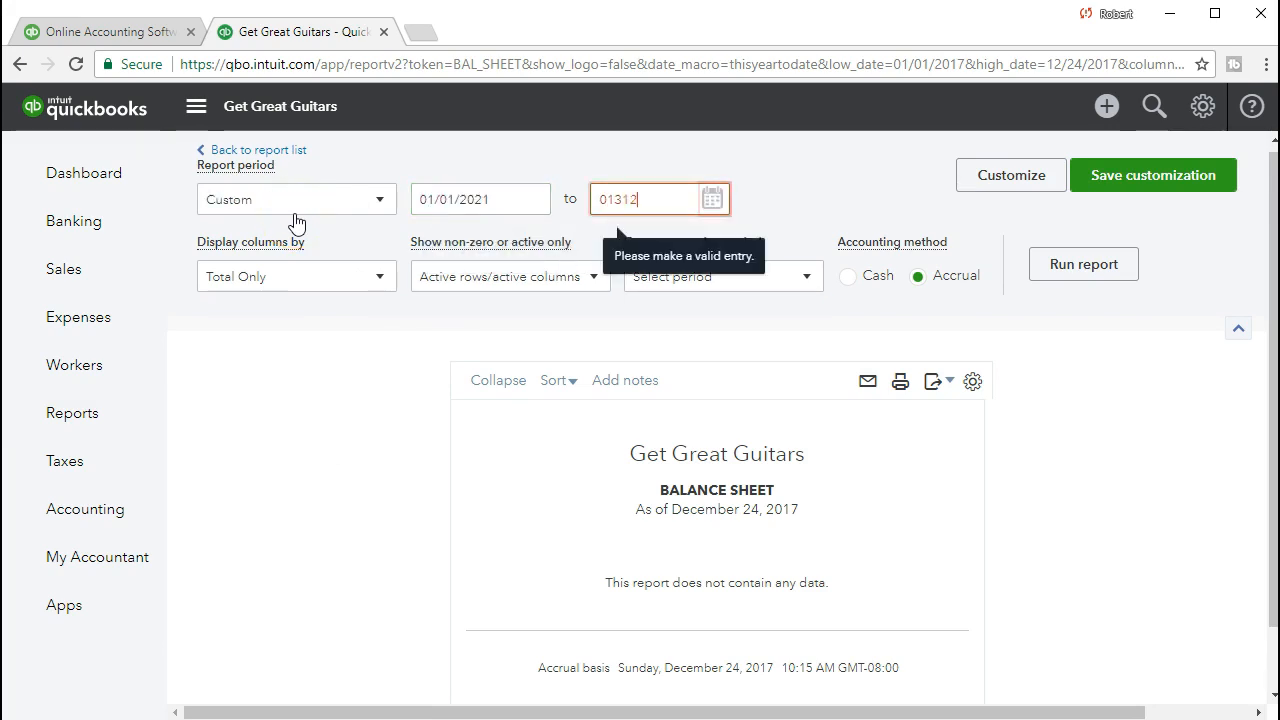
pyautogui.write('1')
pyautogui.press('Tab')
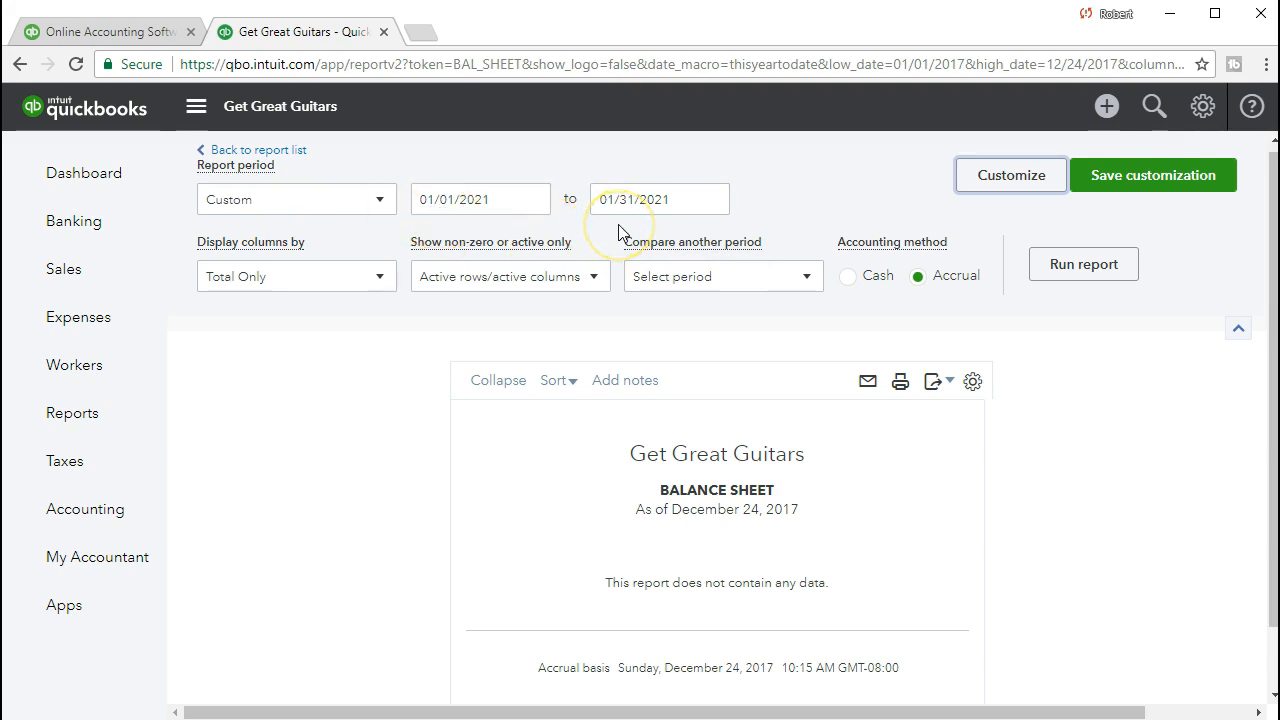
pyautogui.click(1059, 286)
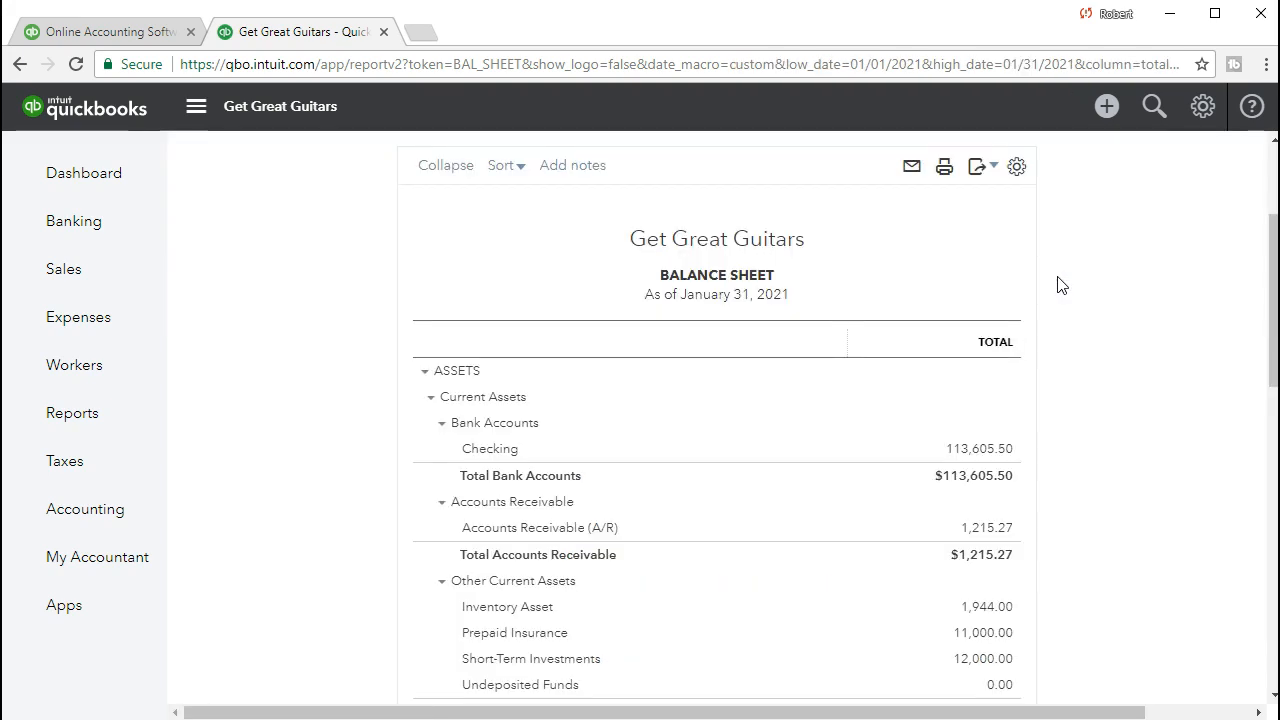
# Step: Examine the transactions behind the Checking balance, narrowing the Account and Memo/Description columns to make the report fit
pyautogui.scroll(-1, 866, 444)
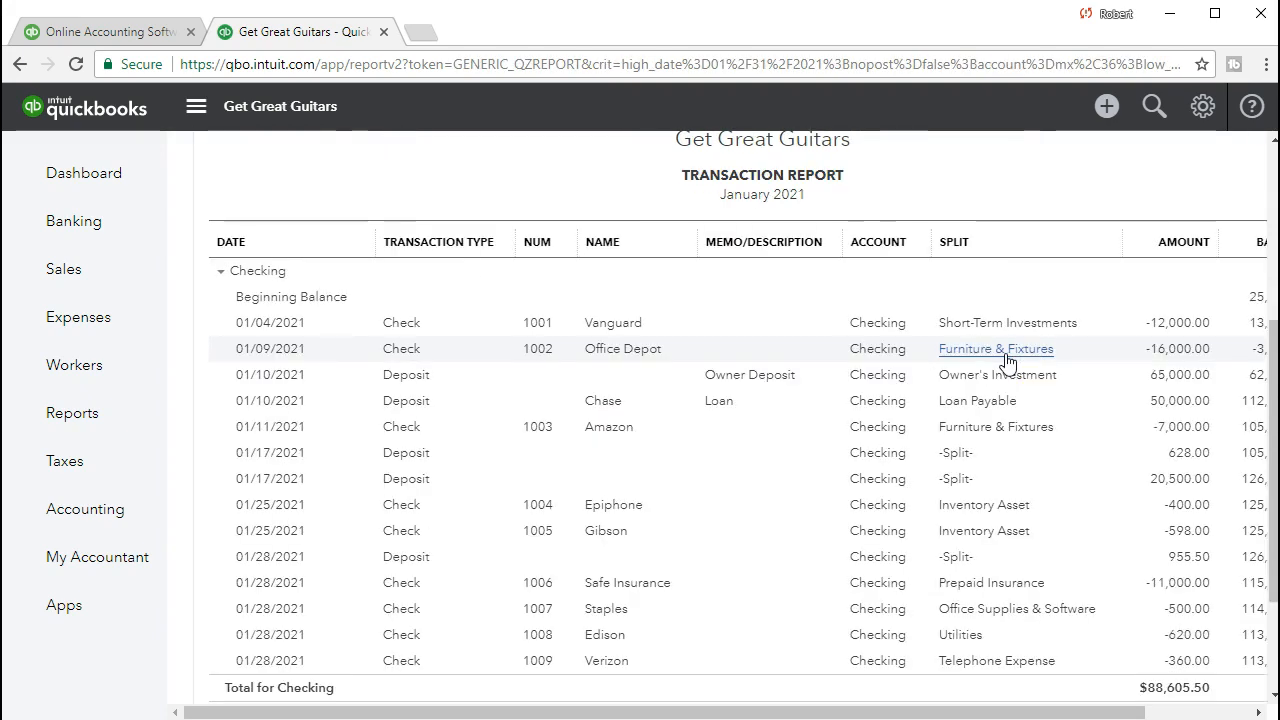
pyautogui.scroll(-1, 1006, 362)
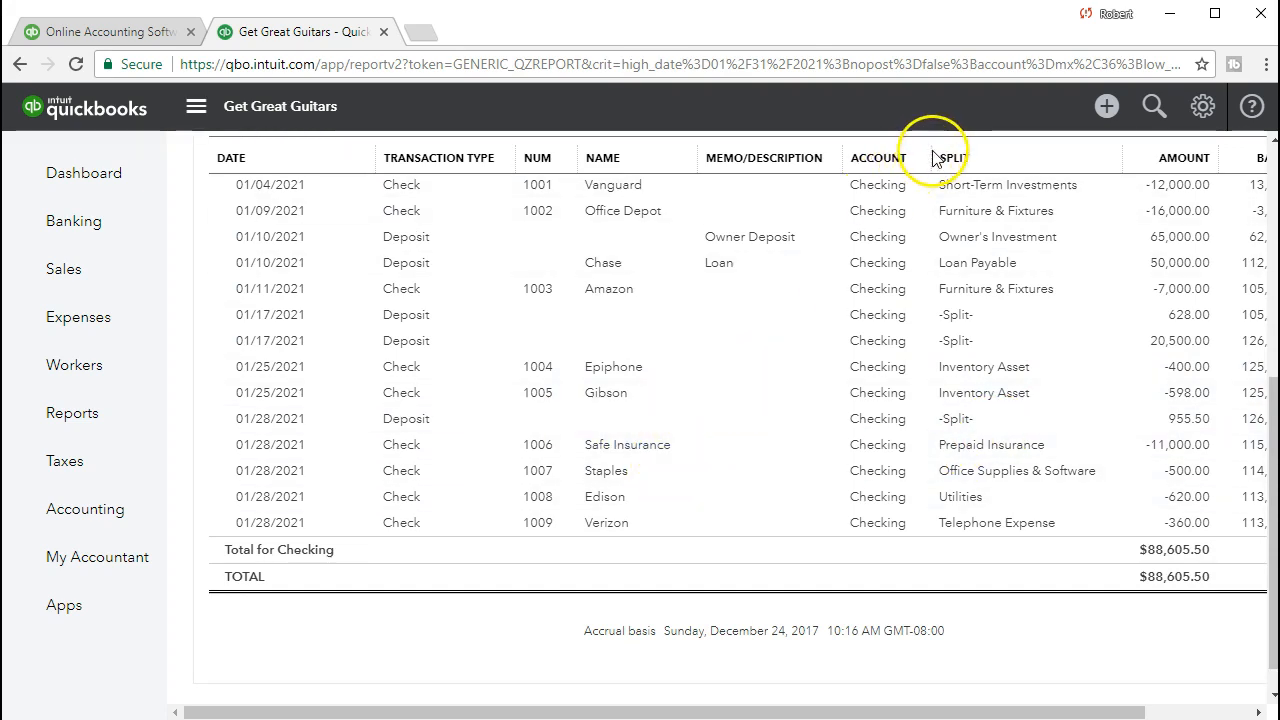
pyautogui.moveTo(930, 157); pyautogui.dragTo(896, 157)
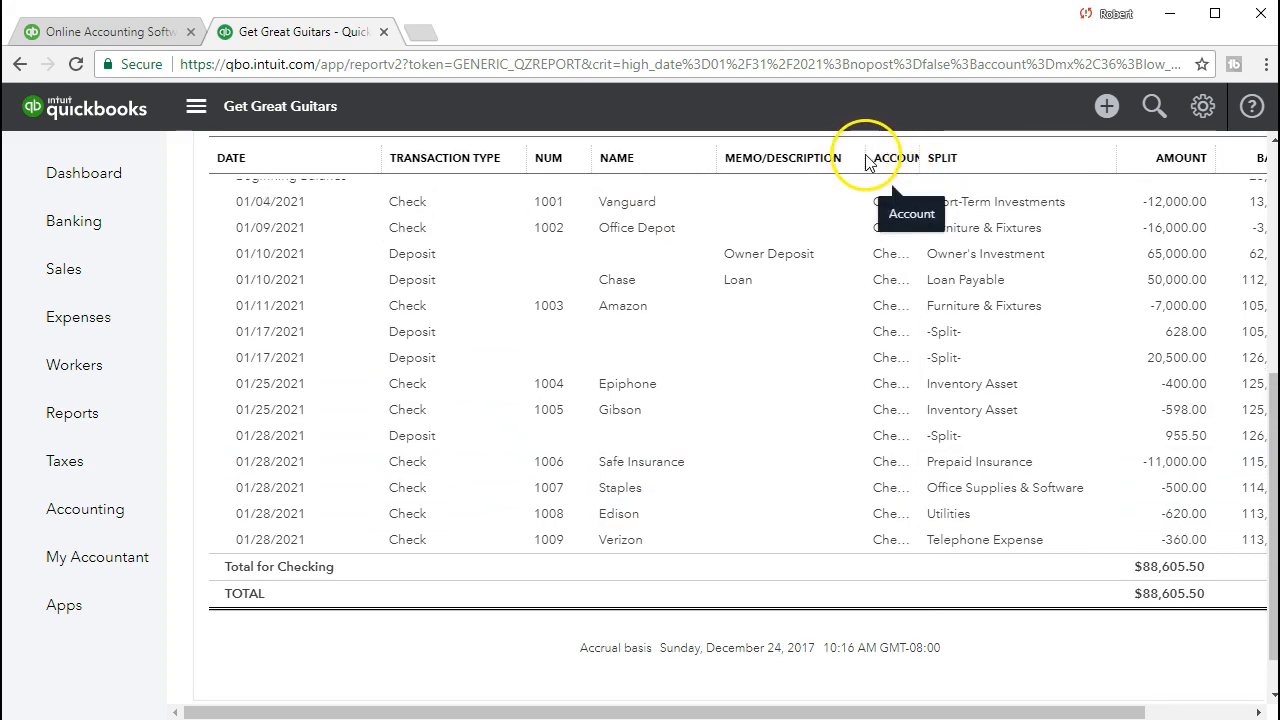
pyautogui.moveTo(862, 157); pyautogui.dragTo(764, 178)
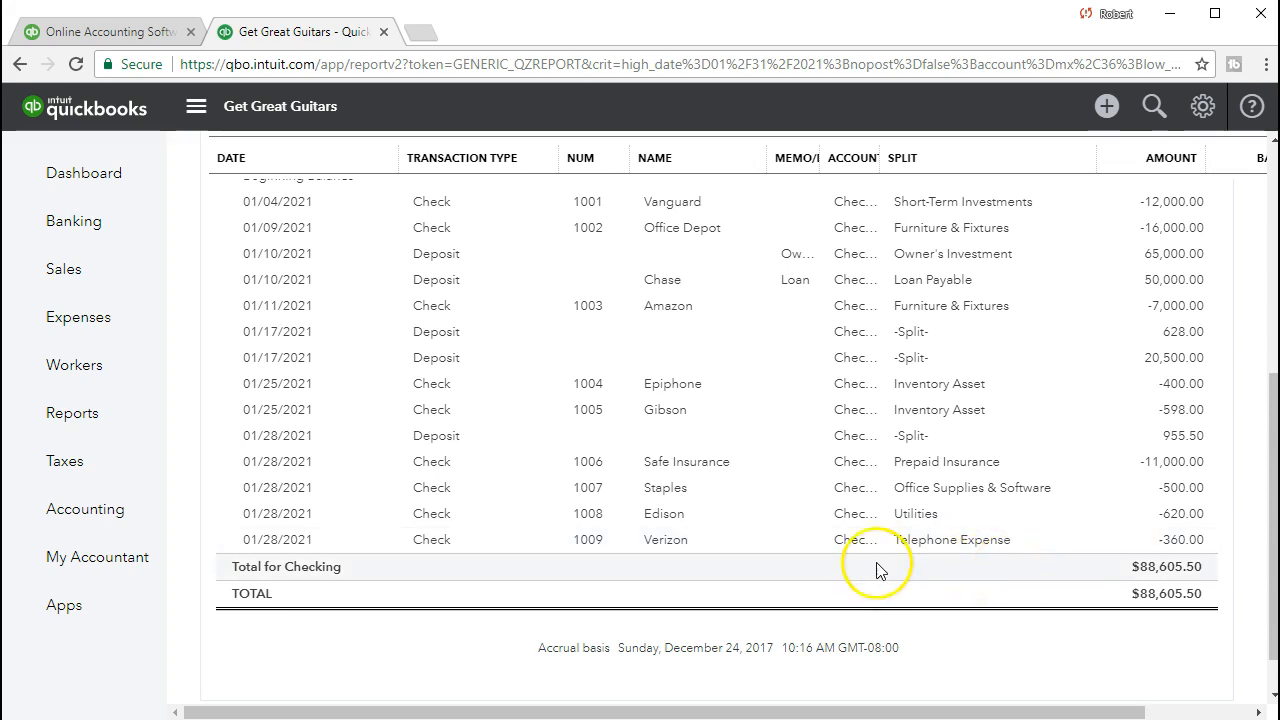
# Step: Return to the balance sheet and trace Prepaid Insurance to its Safe Insurance check, closing the check after viewing it
pyautogui.scroll(5, 381, 512)
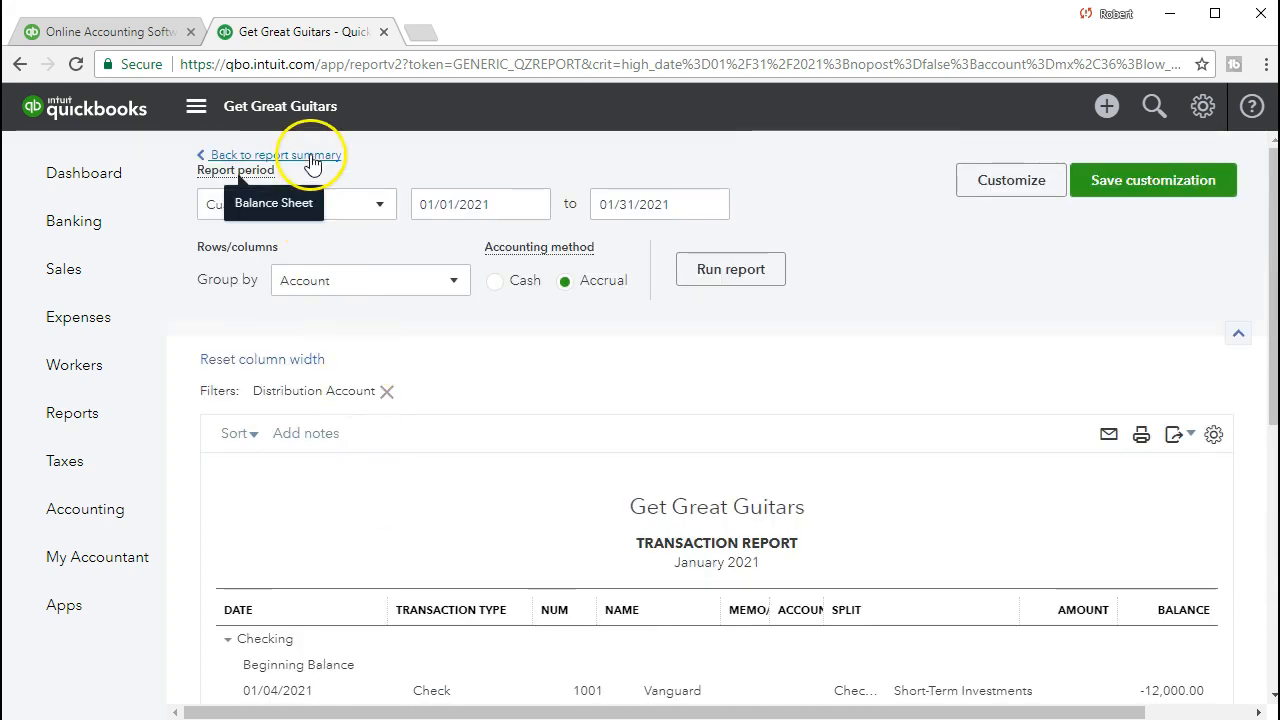
pyautogui.click(310, 157)
pyautogui.scroll(-3, 309, 160)
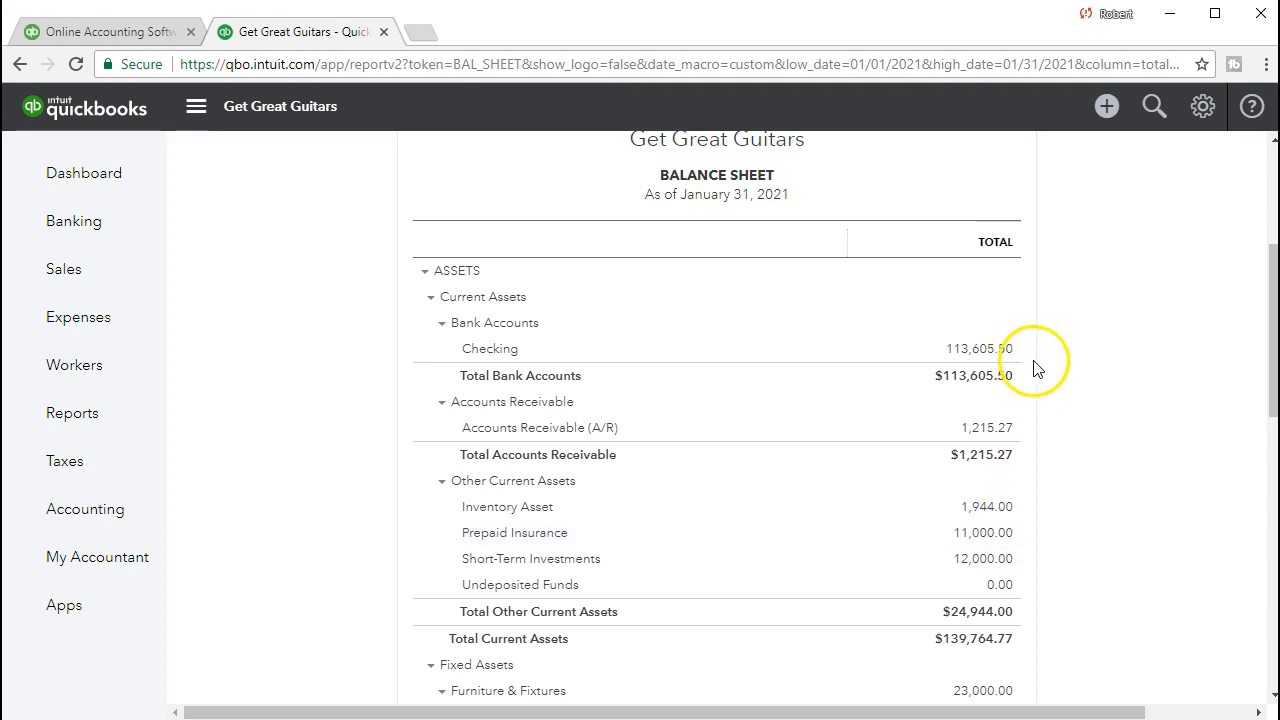
pyautogui.click(1004, 537)
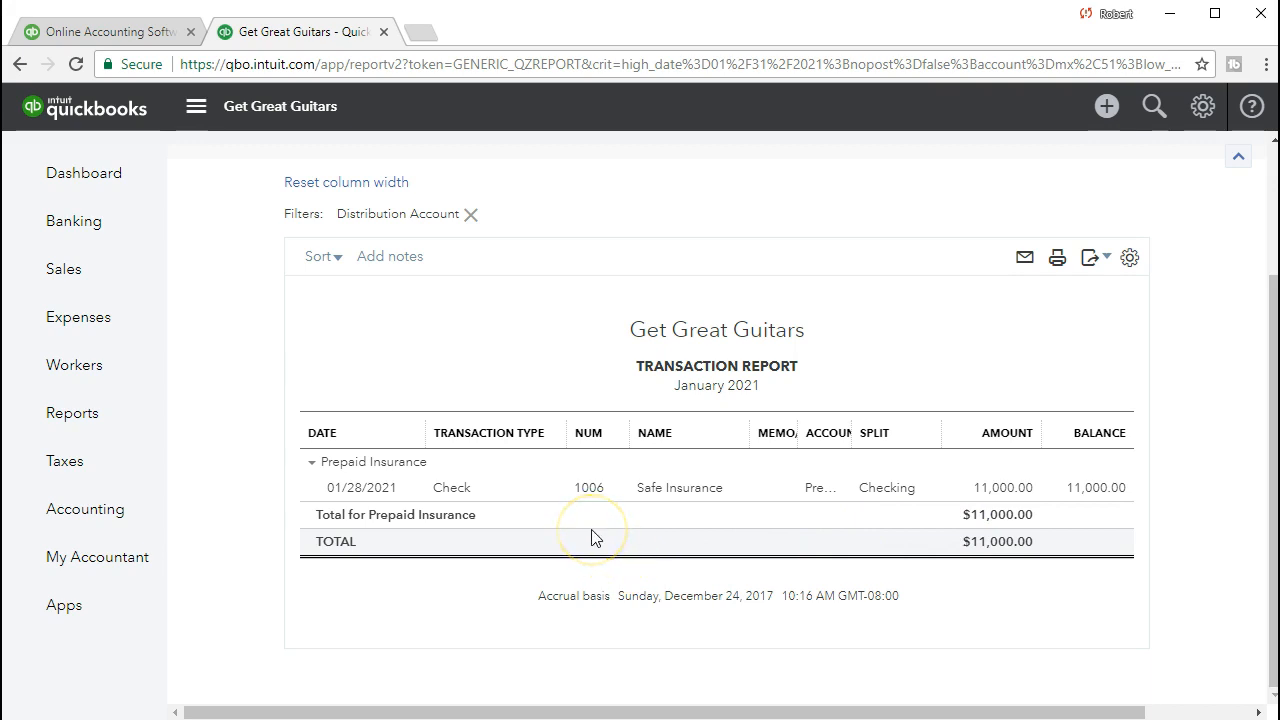
pyautogui.click(998, 490)
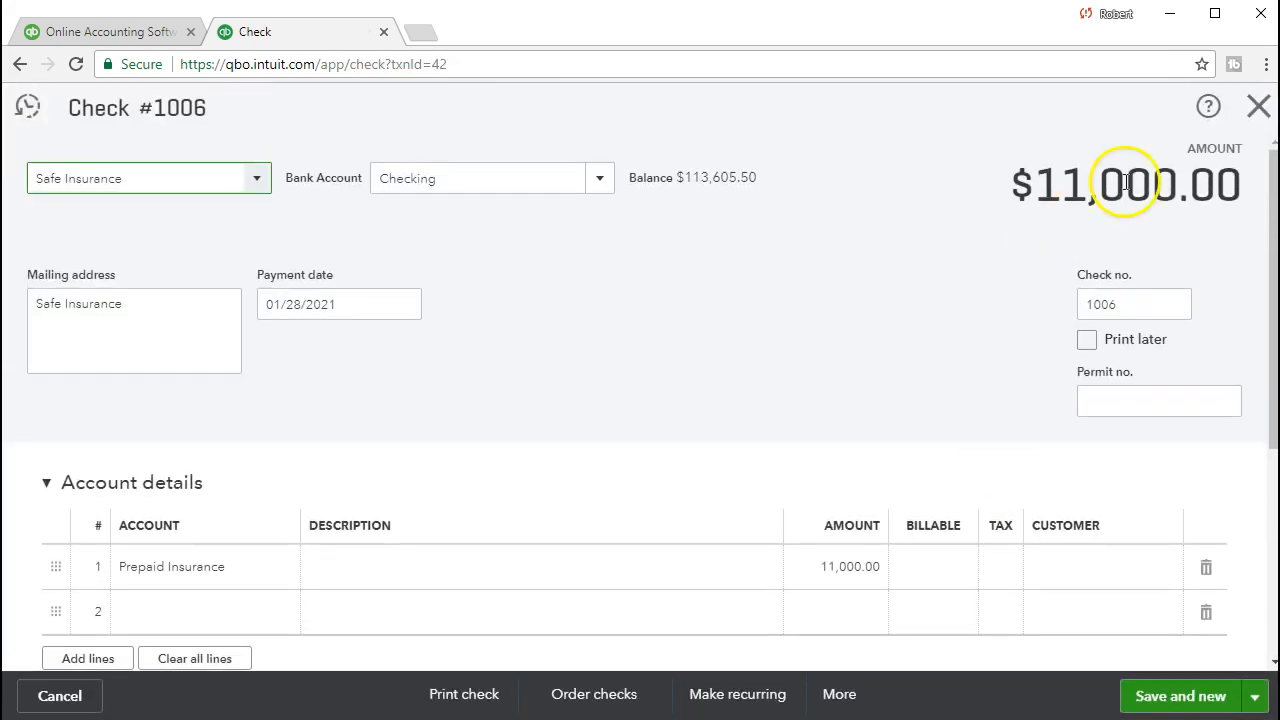
pyautogui.click(1258, 106)
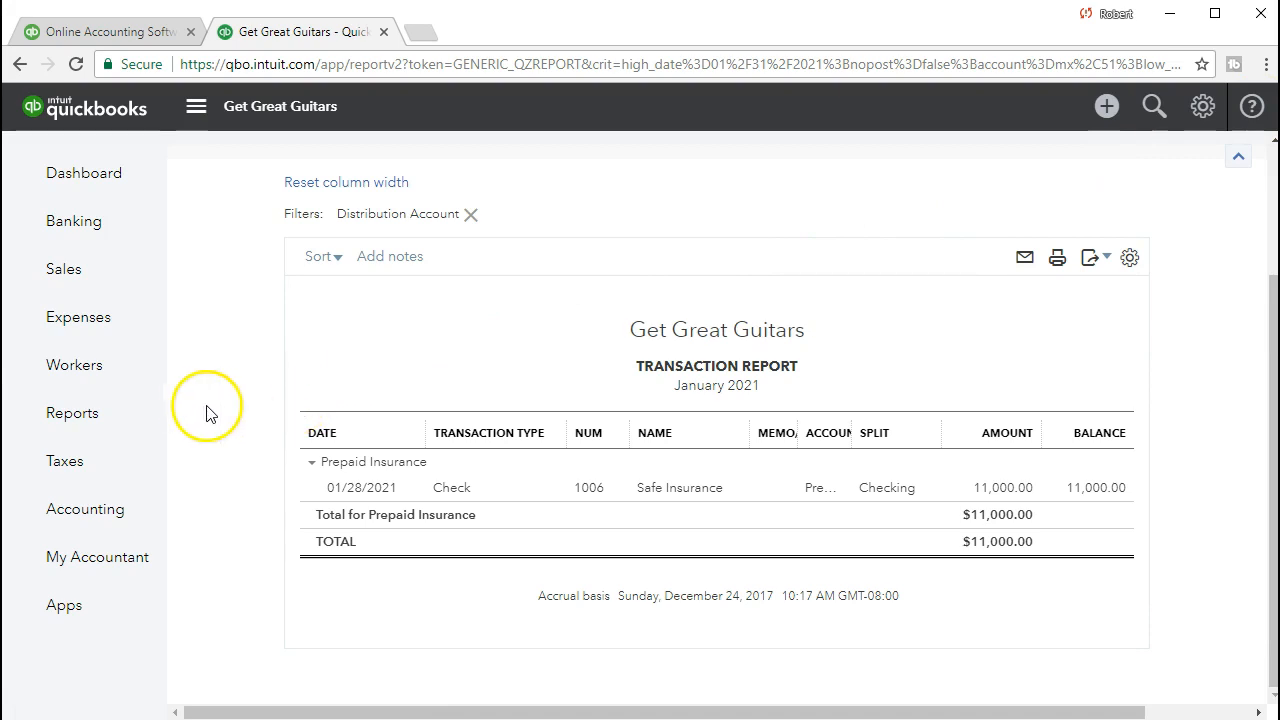
# Step: Find the Profit and Loss report in the reports list and open it
pyautogui.click(88, 424)
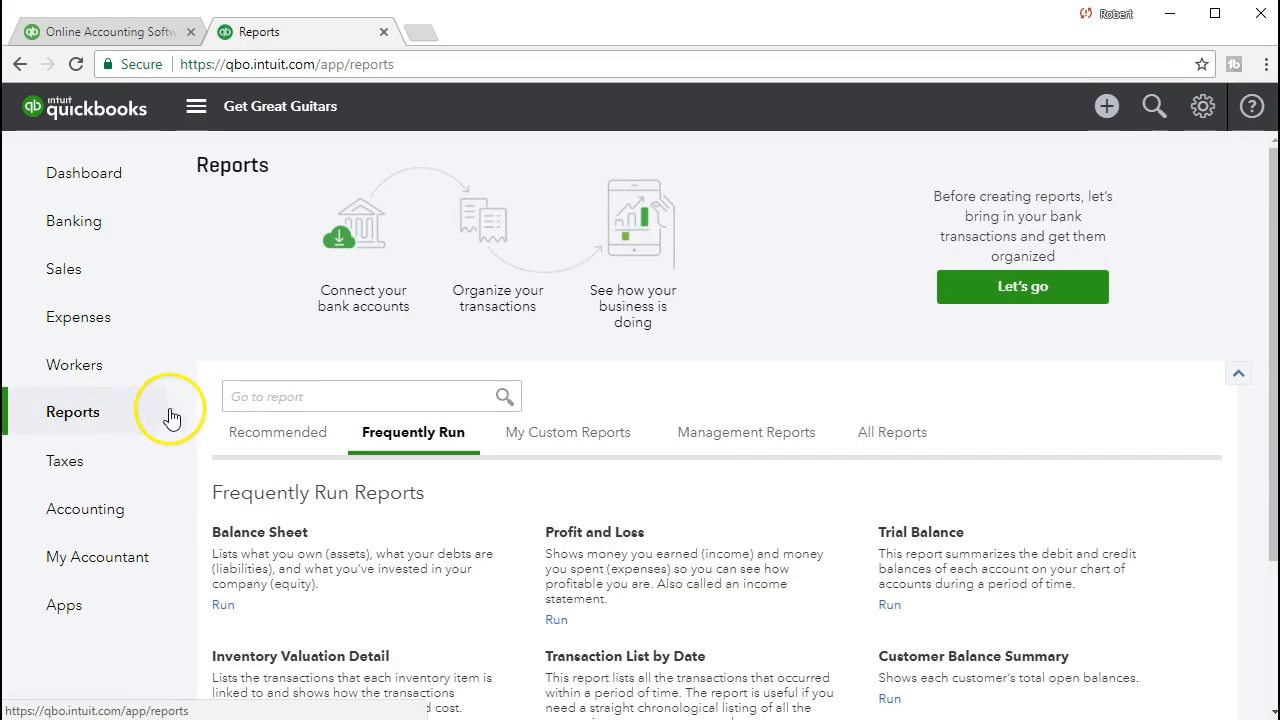
pyautogui.click(311, 400)
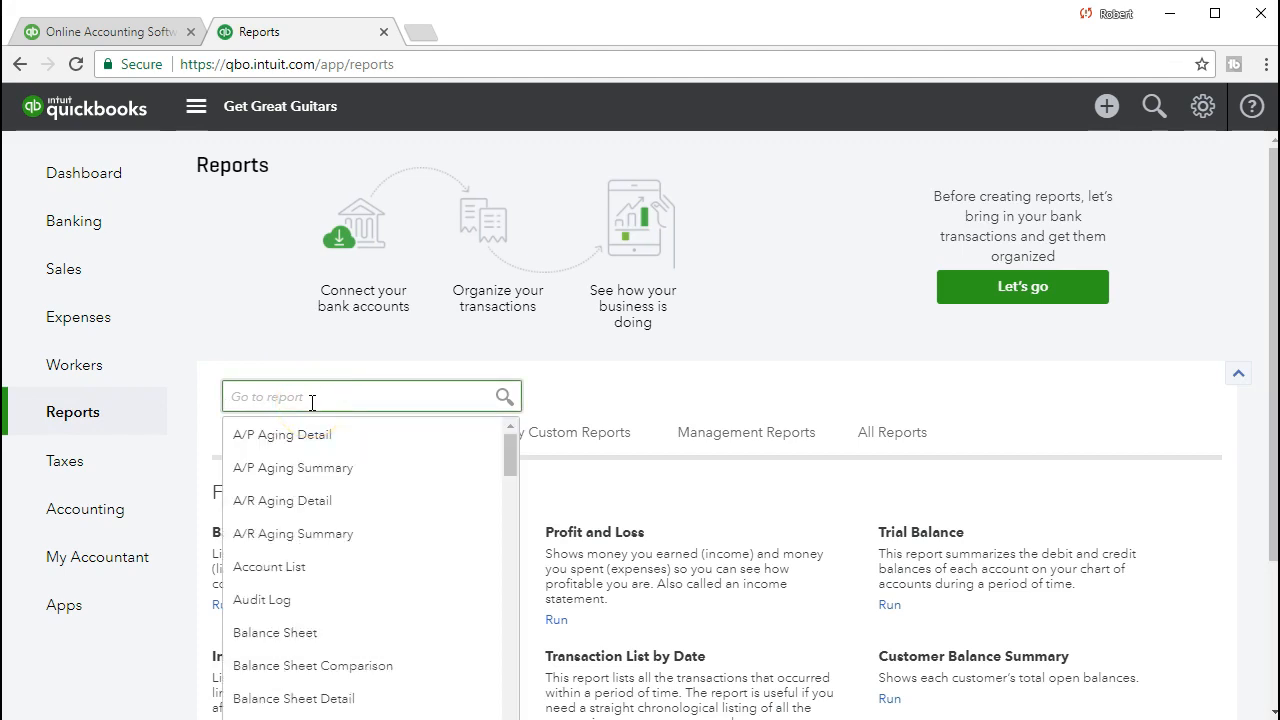
pyautogui.write('Pro')
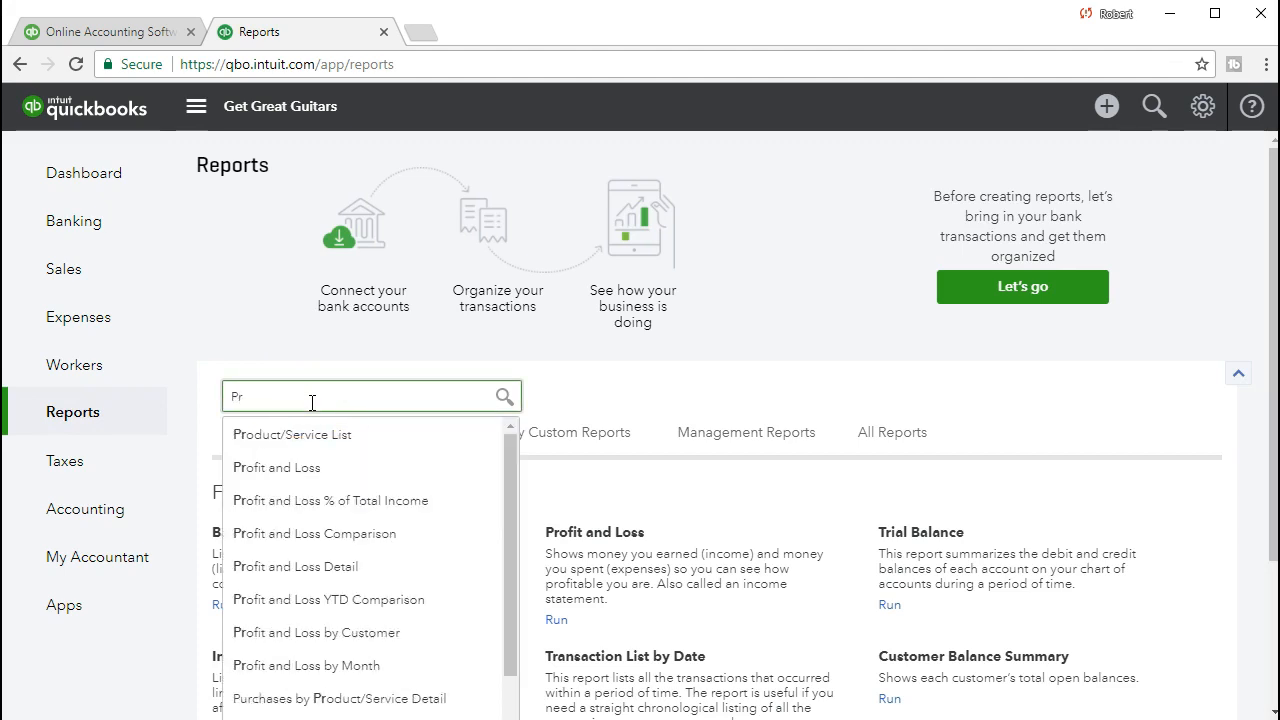
pyautogui.click(310, 467)
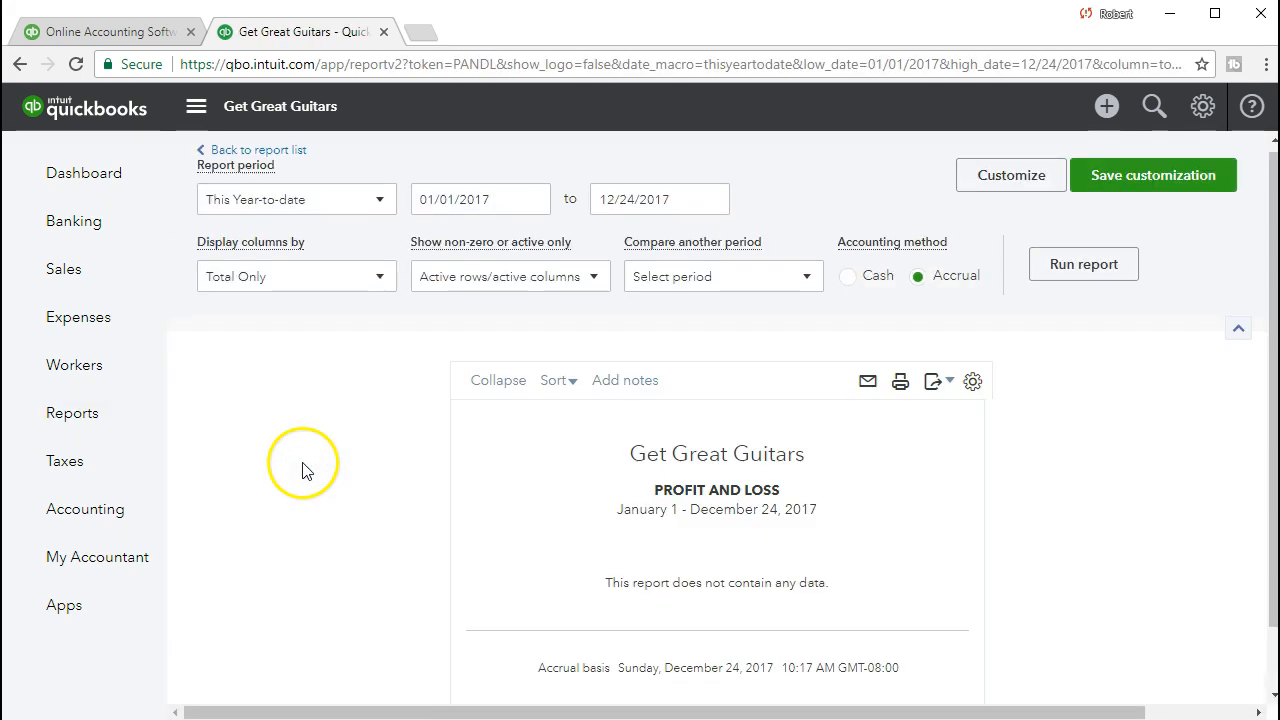
# Step: Set the Profit and Loss report period to 01/01/2021 through 01/31/2021 and run the report
pyautogui.click(503, 194)
pyautogui.write('01/01/2021')
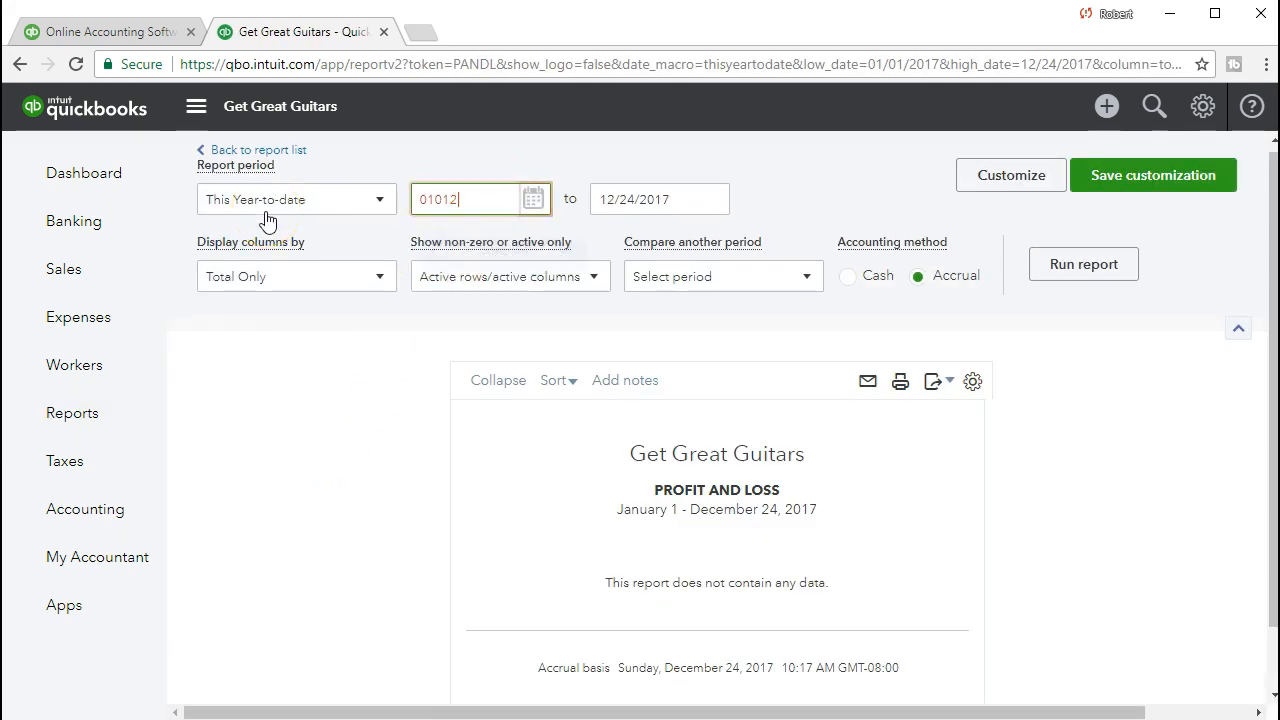
pyautogui.press('Tab')
pyautogui.write('01/31/2021')
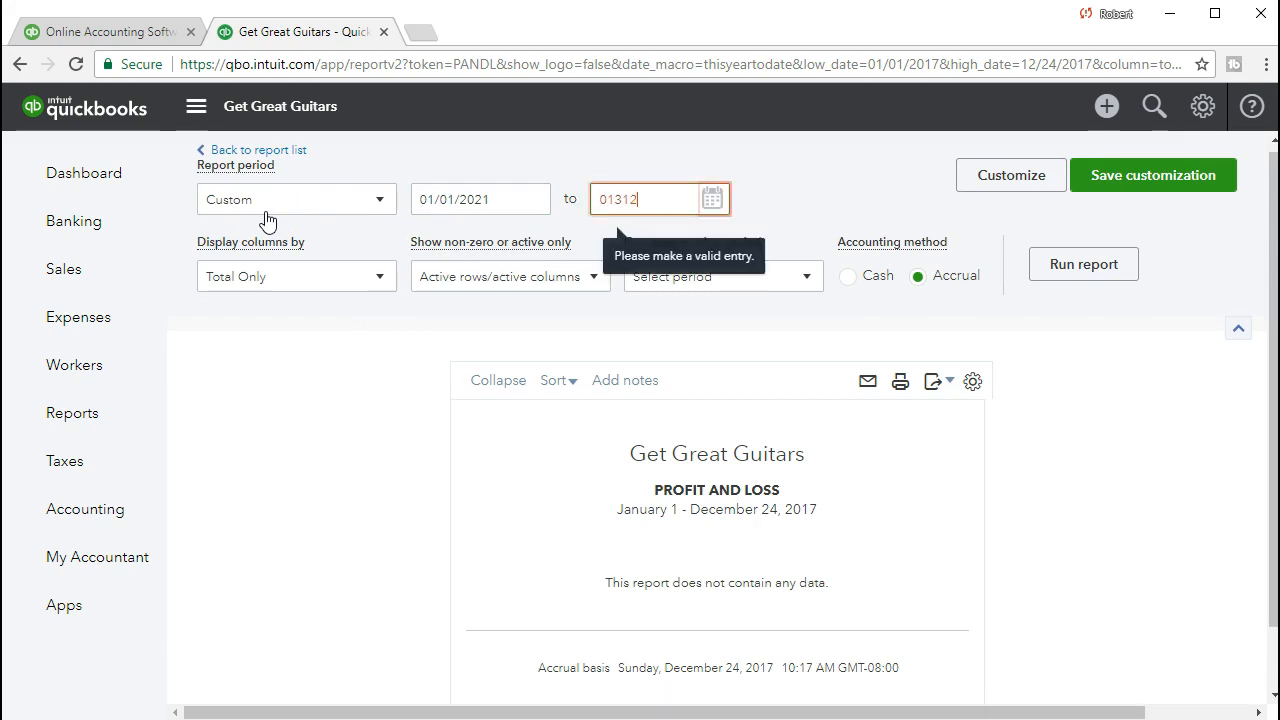
pyautogui.press('Tab')
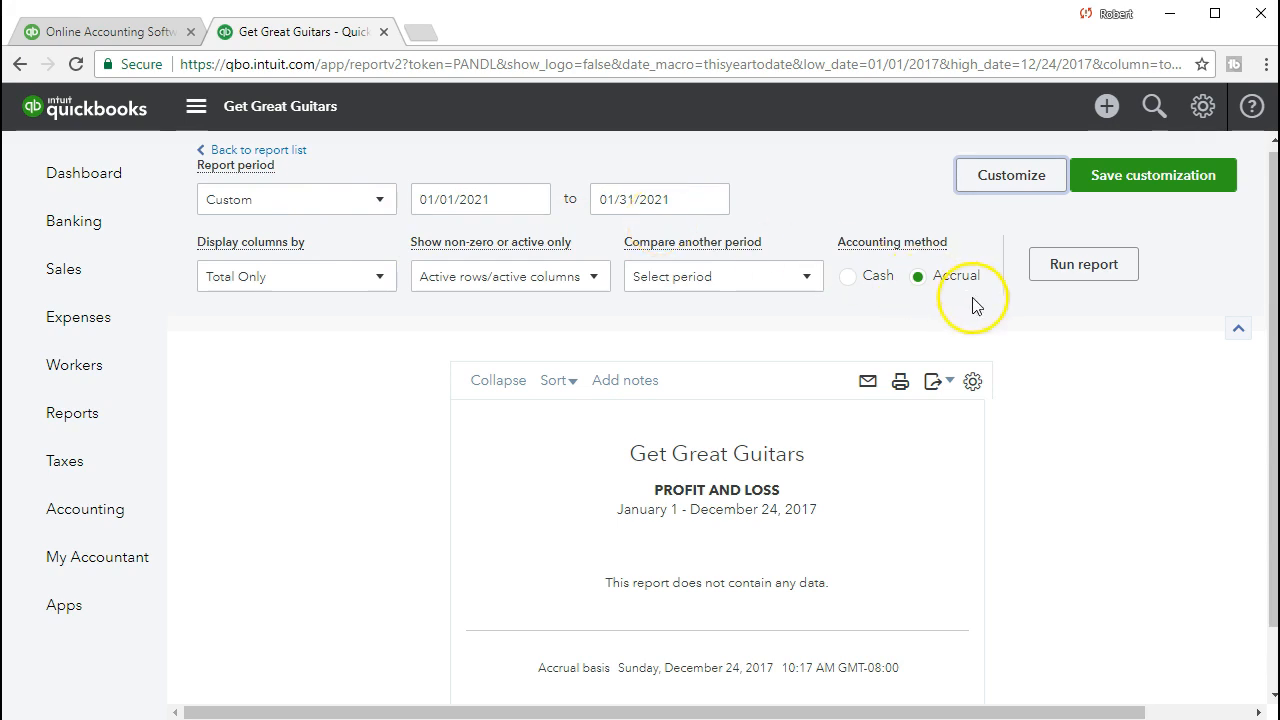
pyautogui.click(1080, 278)
# Step: Trace Office Supplies & Software on the Profit and Loss to its Staples check, closing the check and returning to the report summary
pyautogui.scroll(-2, 1080, 277)
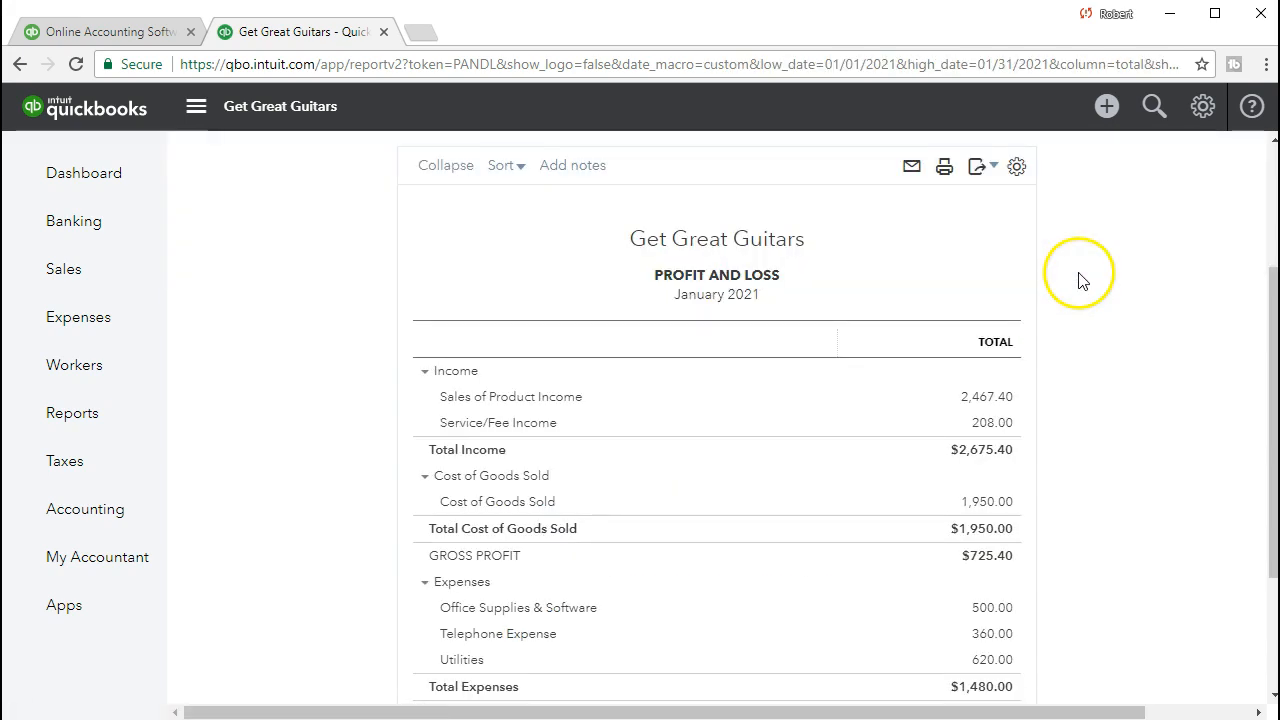
pyautogui.scroll(-1, 791, 466)
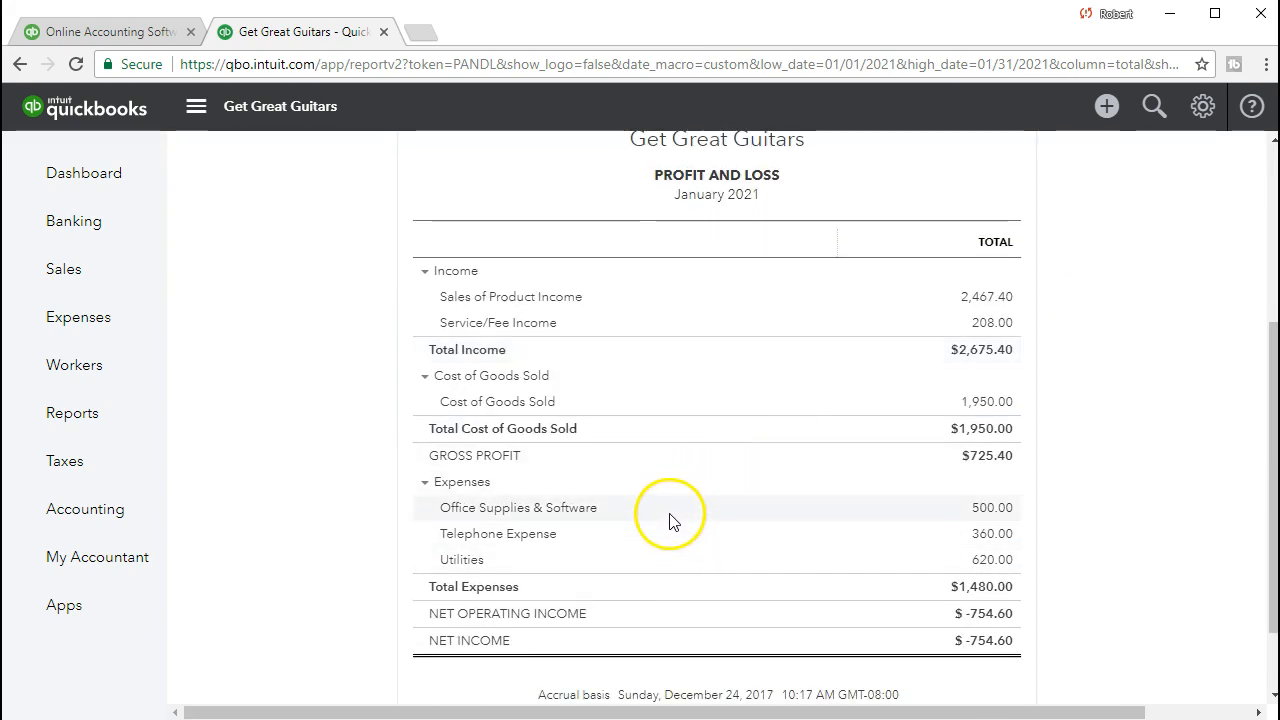
pyautogui.click(988, 509)
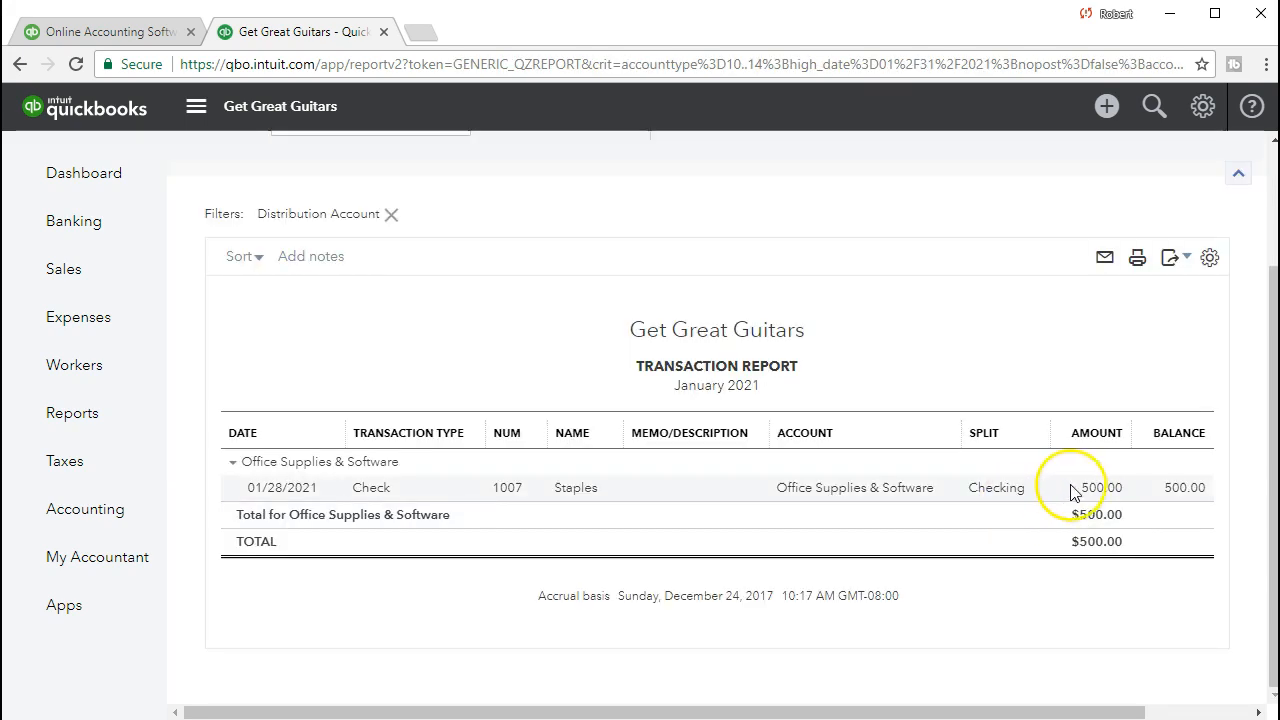
pyautogui.click(1088, 494)
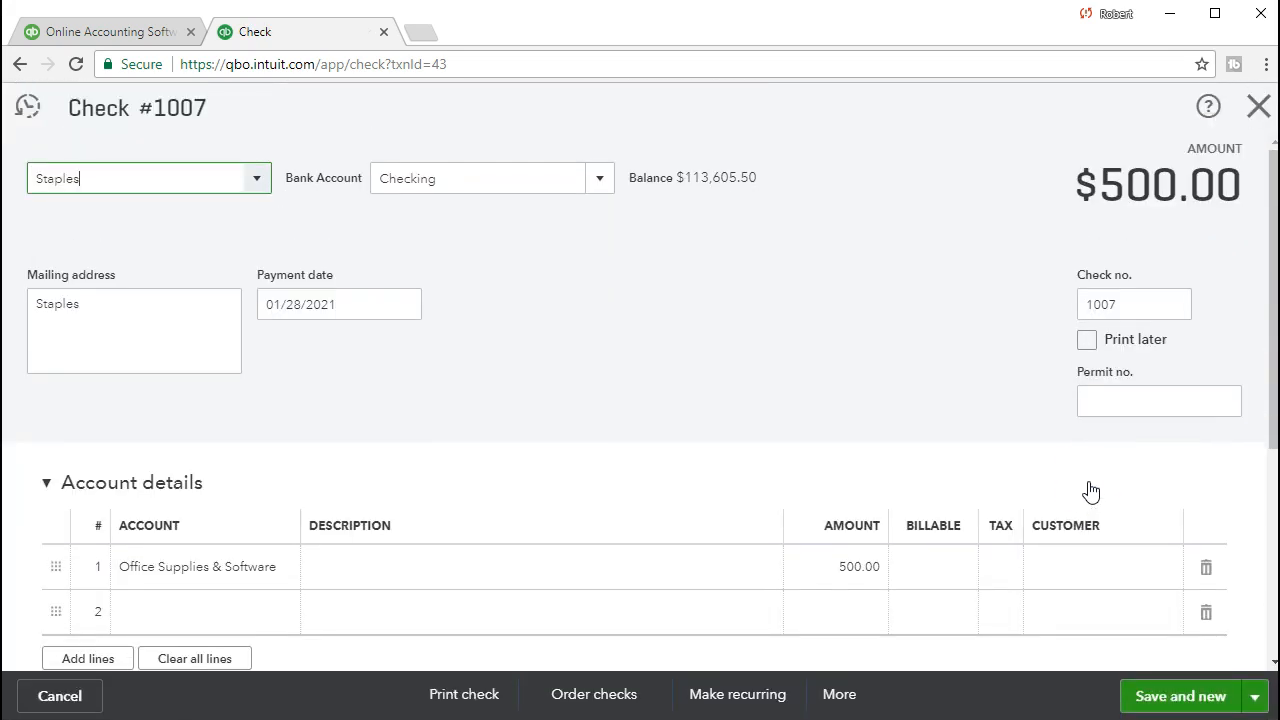
pyautogui.click(1098, 485)
pyautogui.click(1258, 106)
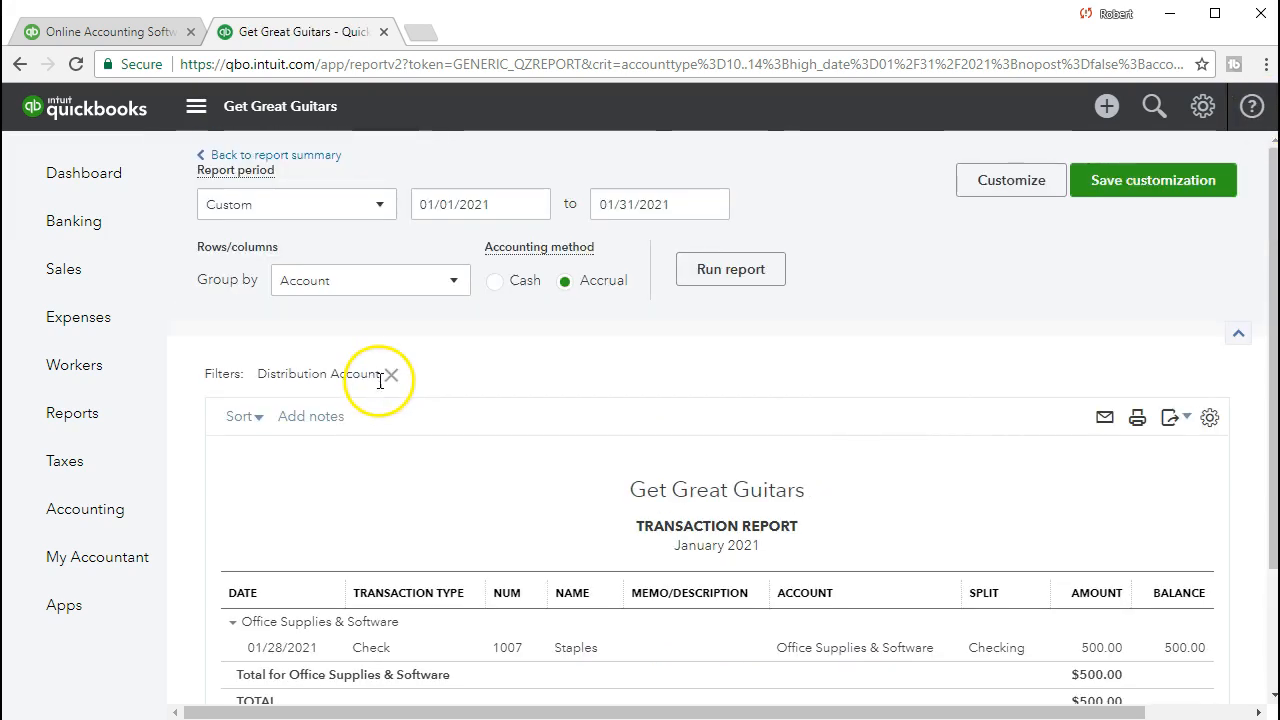
pyautogui.click(312, 156)
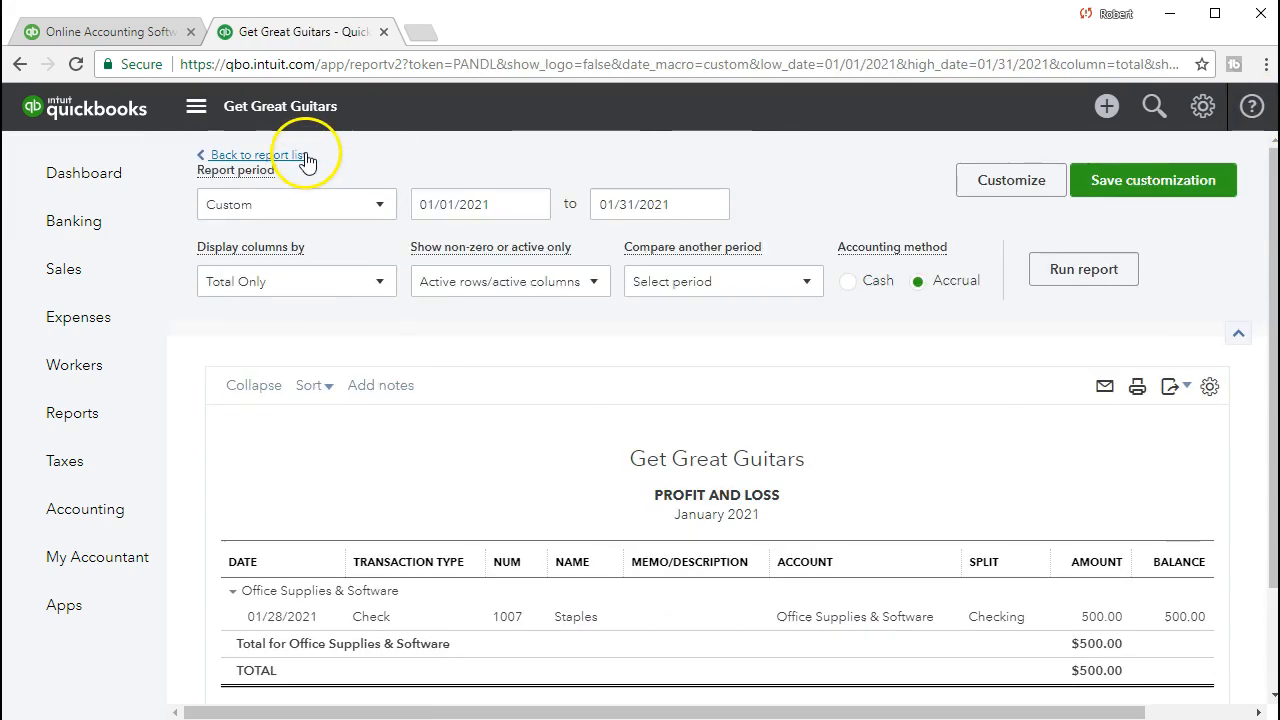
# Step: Trace Utilities to its Edison check, view the line's account type in the account list, and return to the Profit and Loss
pyautogui.scroll(-3, 460, 490)
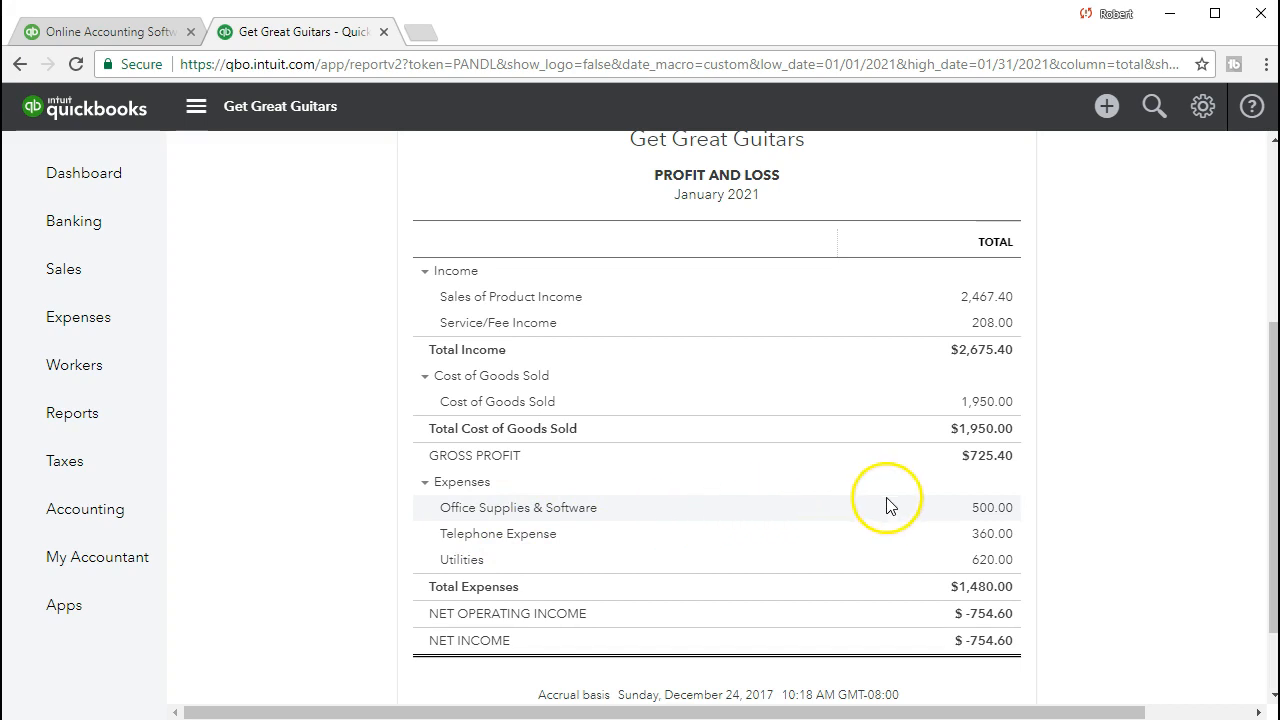
pyautogui.click(987, 561)
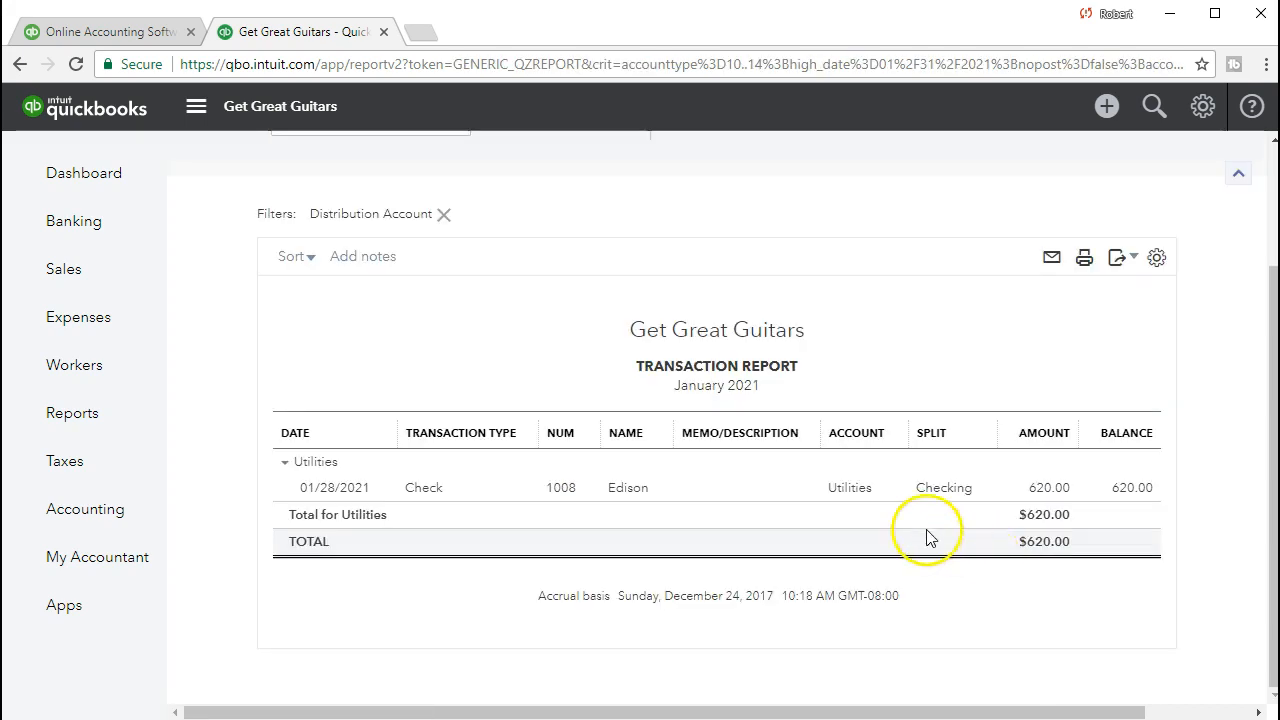
pyautogui.click(1042, 492)
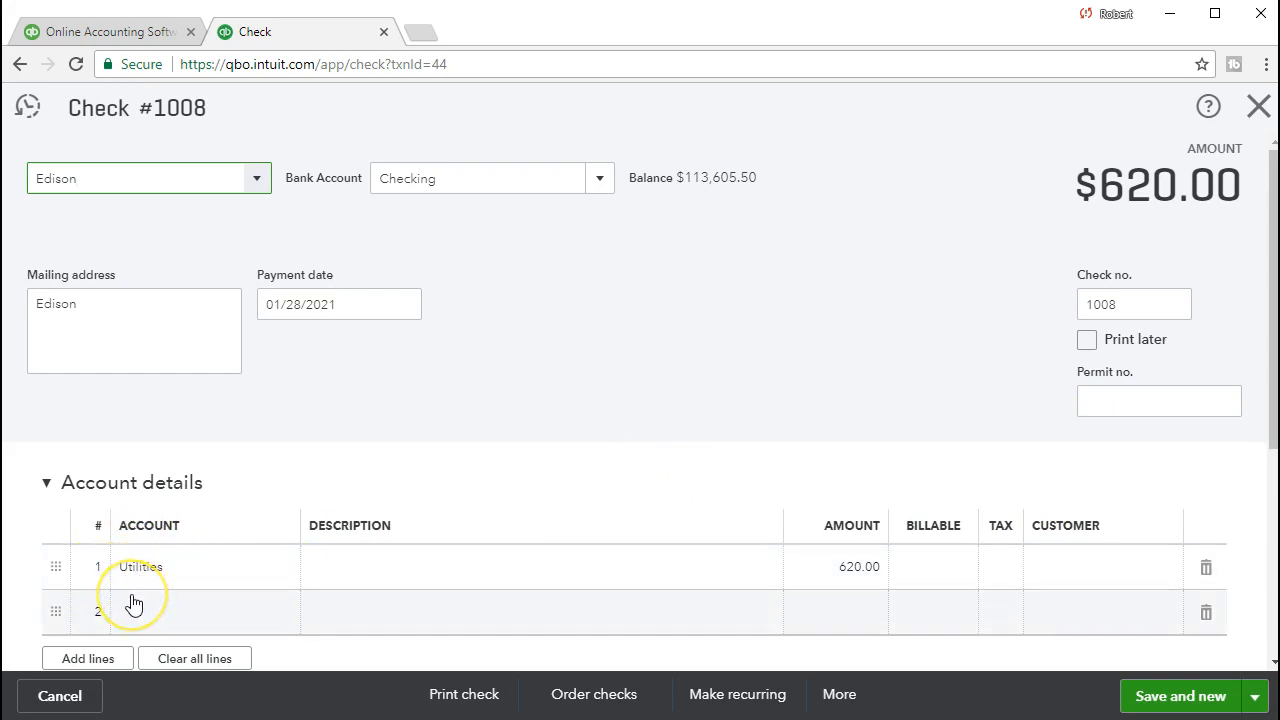
pyautogui.click(172, 567)
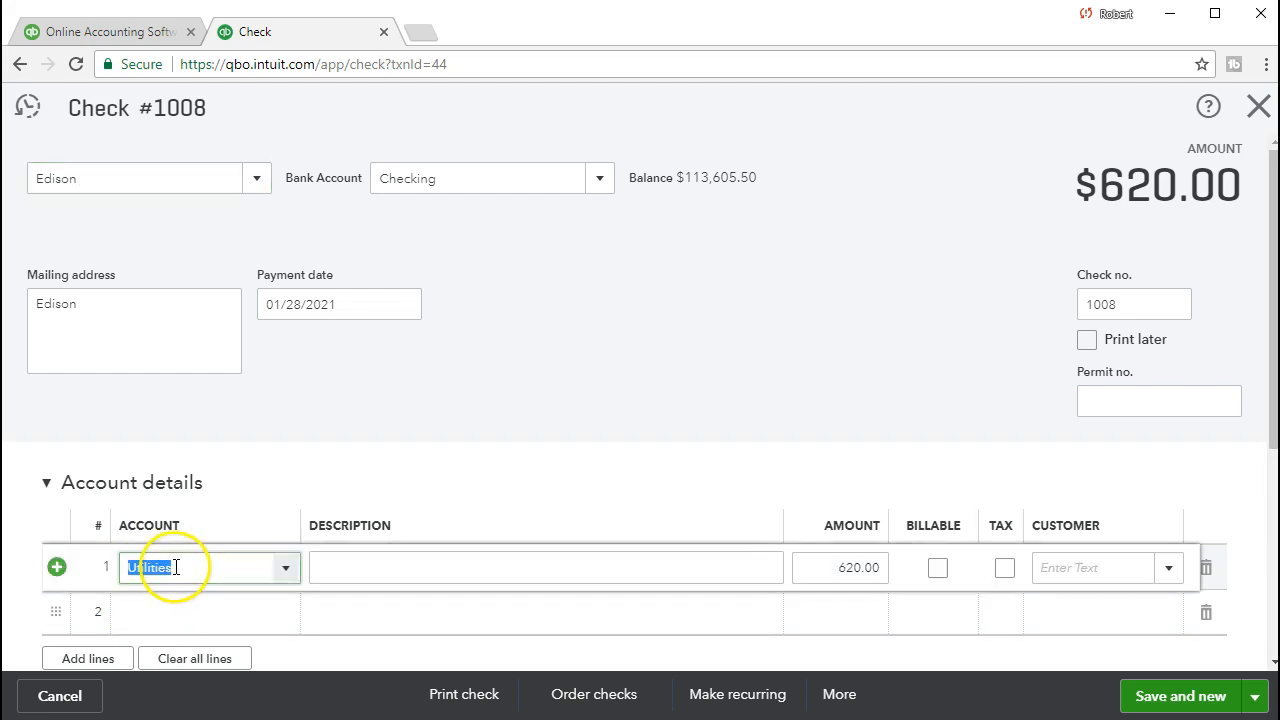
pyautogui.click(286, 568)
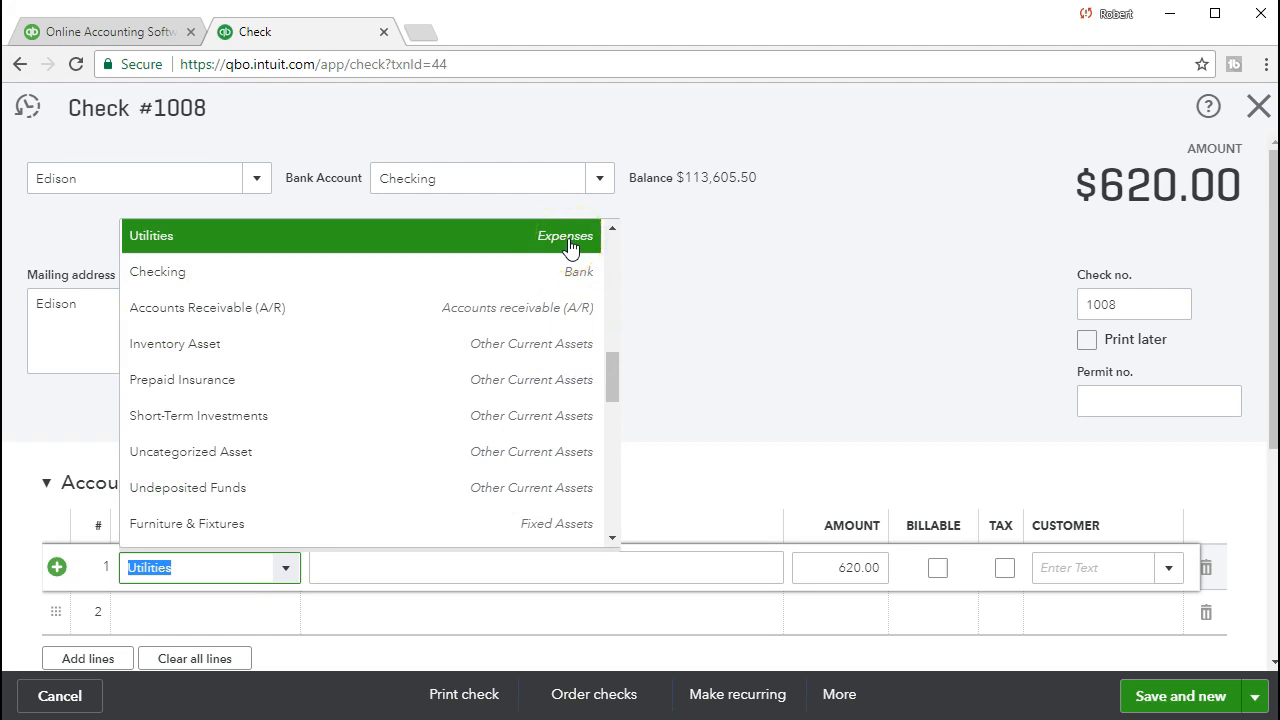
pyautogui.click(697, 270)
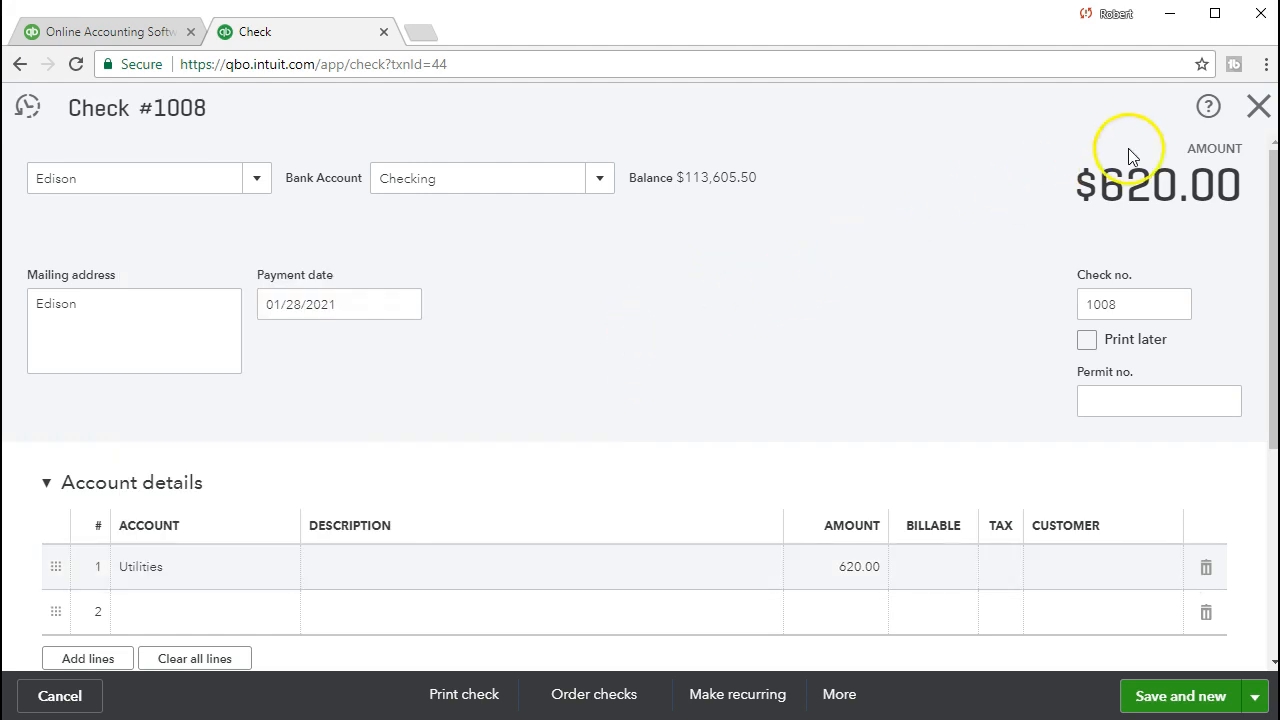
pyautogui.click(1258, 106)
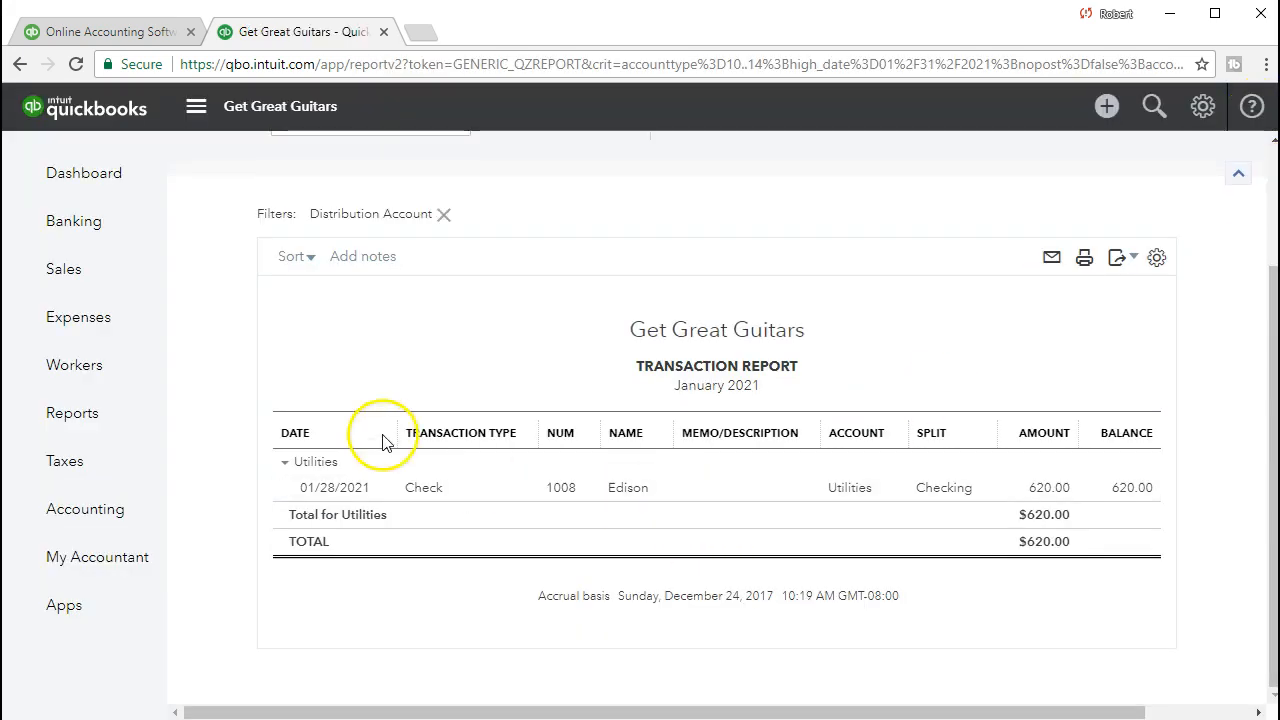
pyautogui.scroll(2, 260, 338)
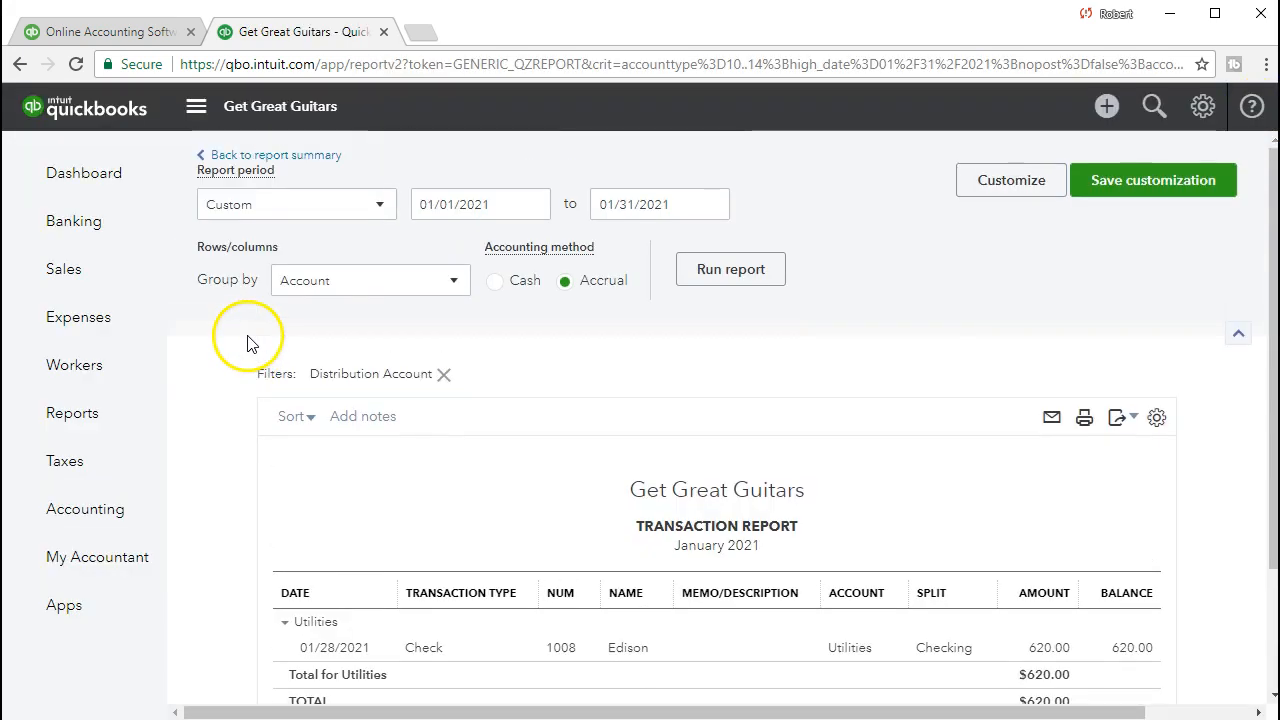
pyautogui.click(318, 160)
pyautogui.scroll(-3, 540, 390)
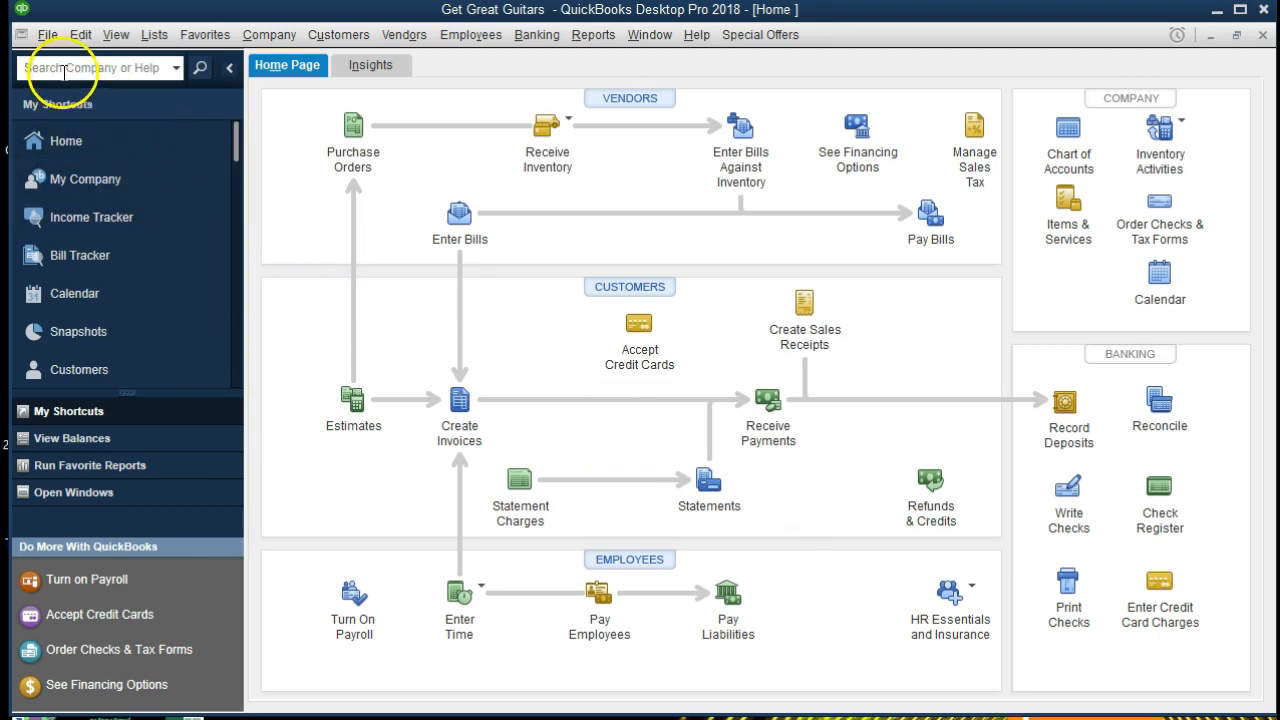
pyautogui.click(46, 35)
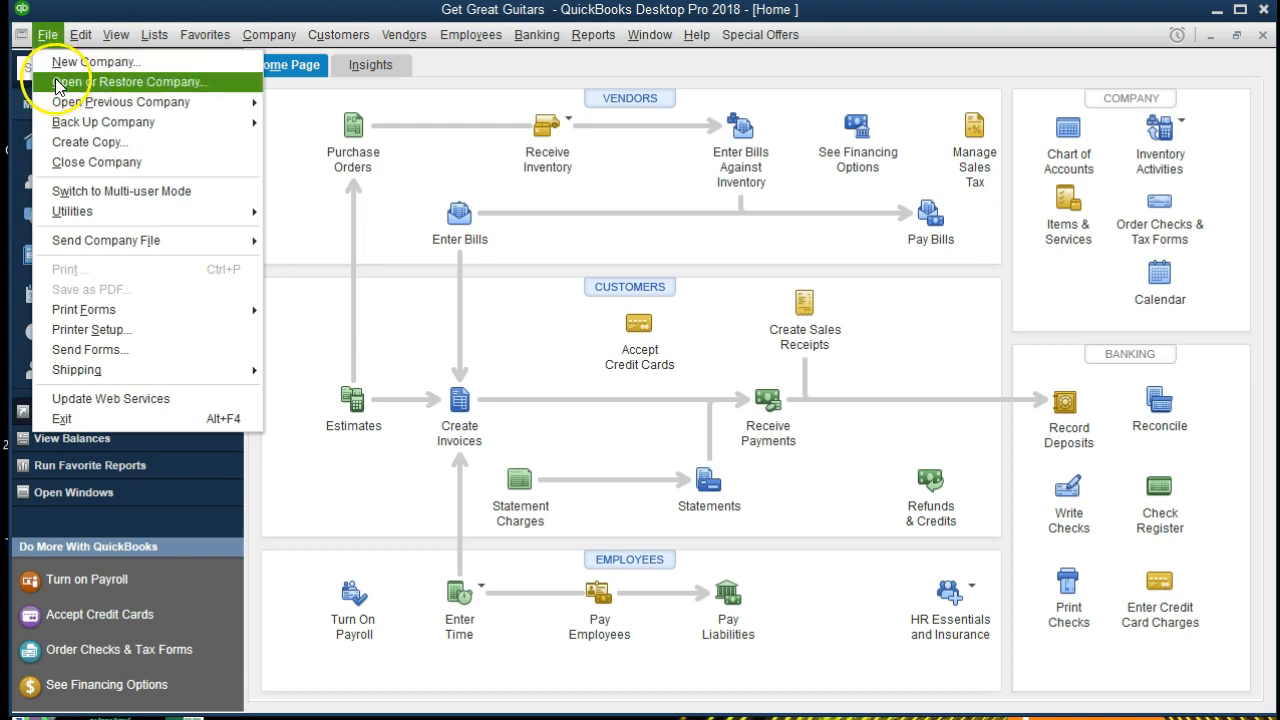
pyautogui.click(302, 257)
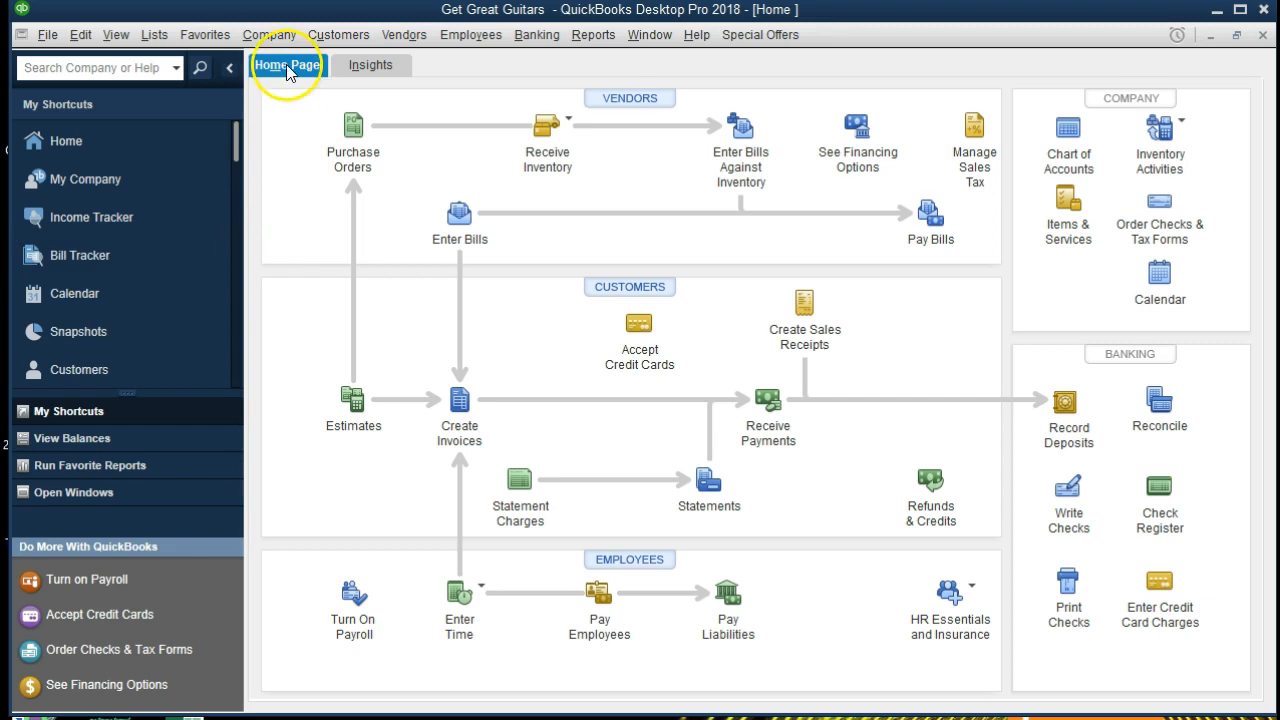
pyautogui.click(272, 35)
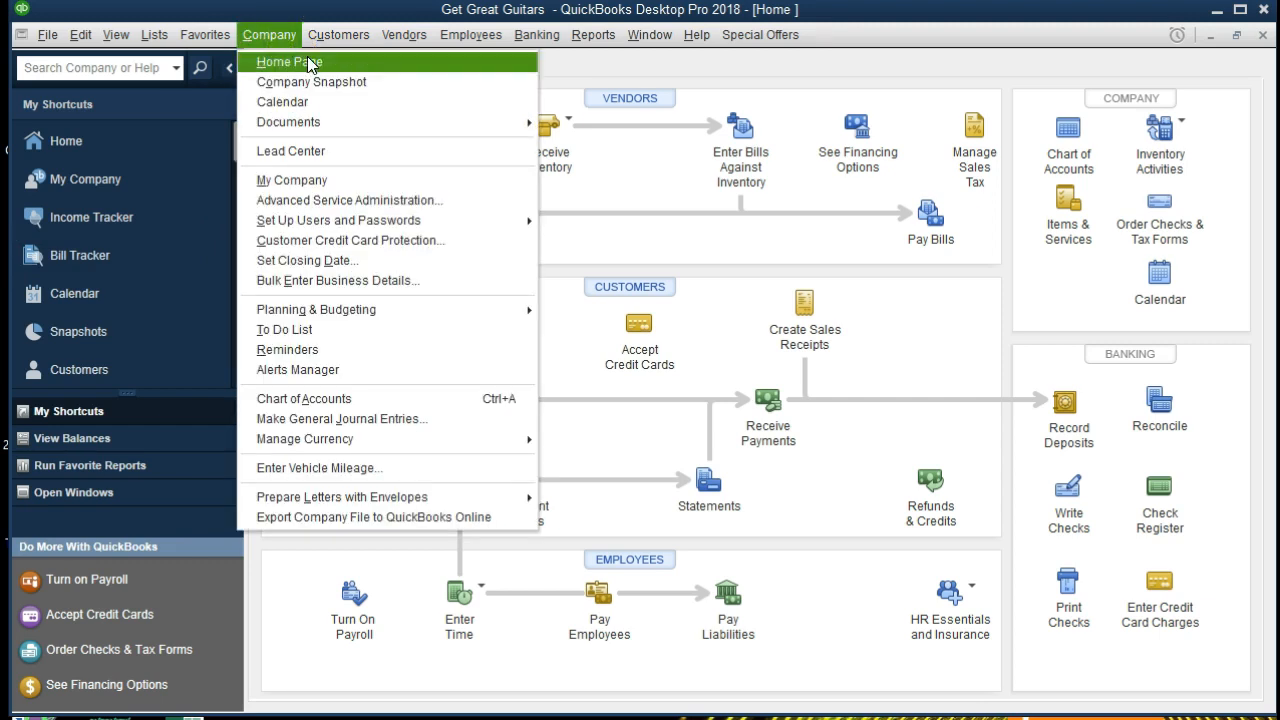
pyautogui.click(287, 43)
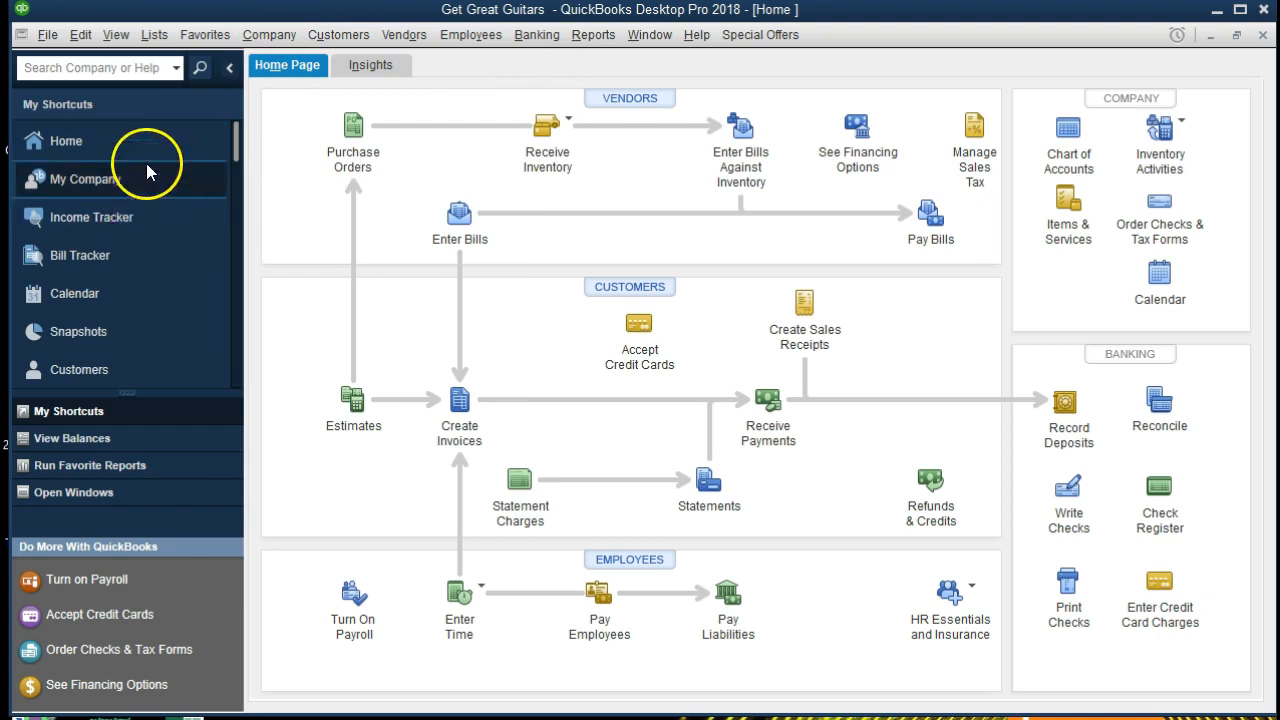
# Step: Display the open window list in QuickBooks Desktop Pro 2018
pyautogui.click(119, 44)
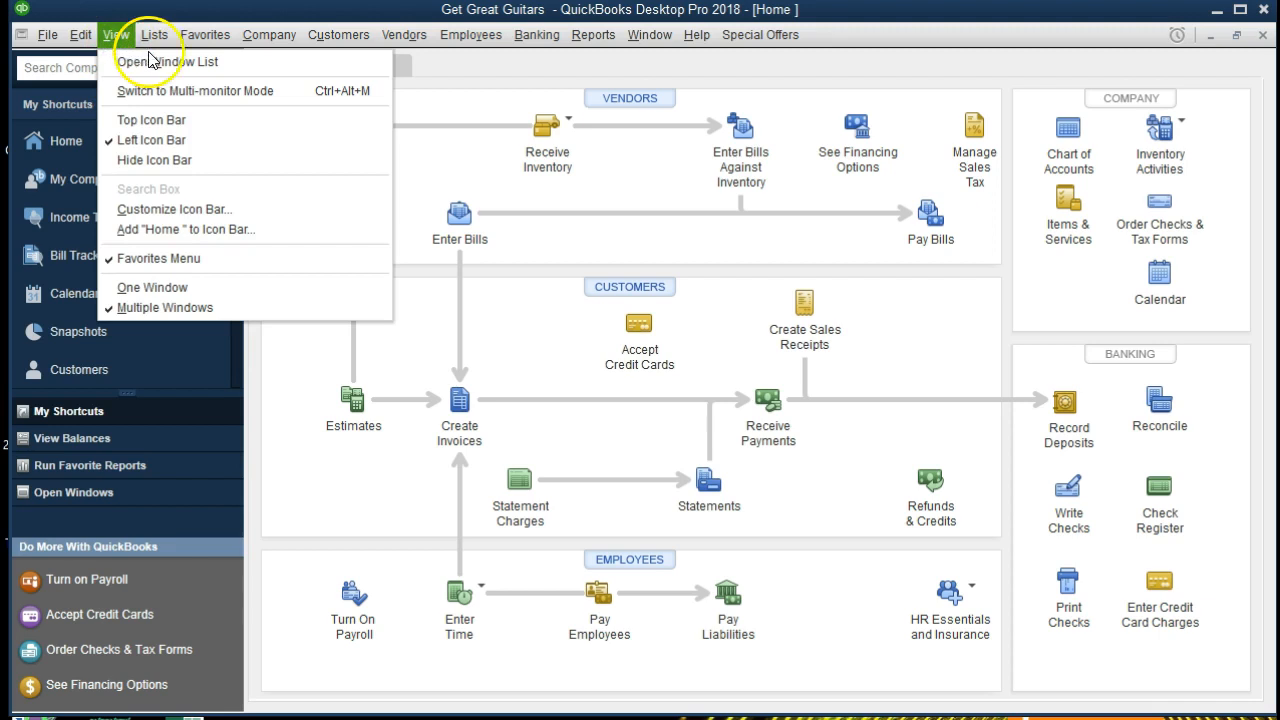
pyautogui.click(242, 68)
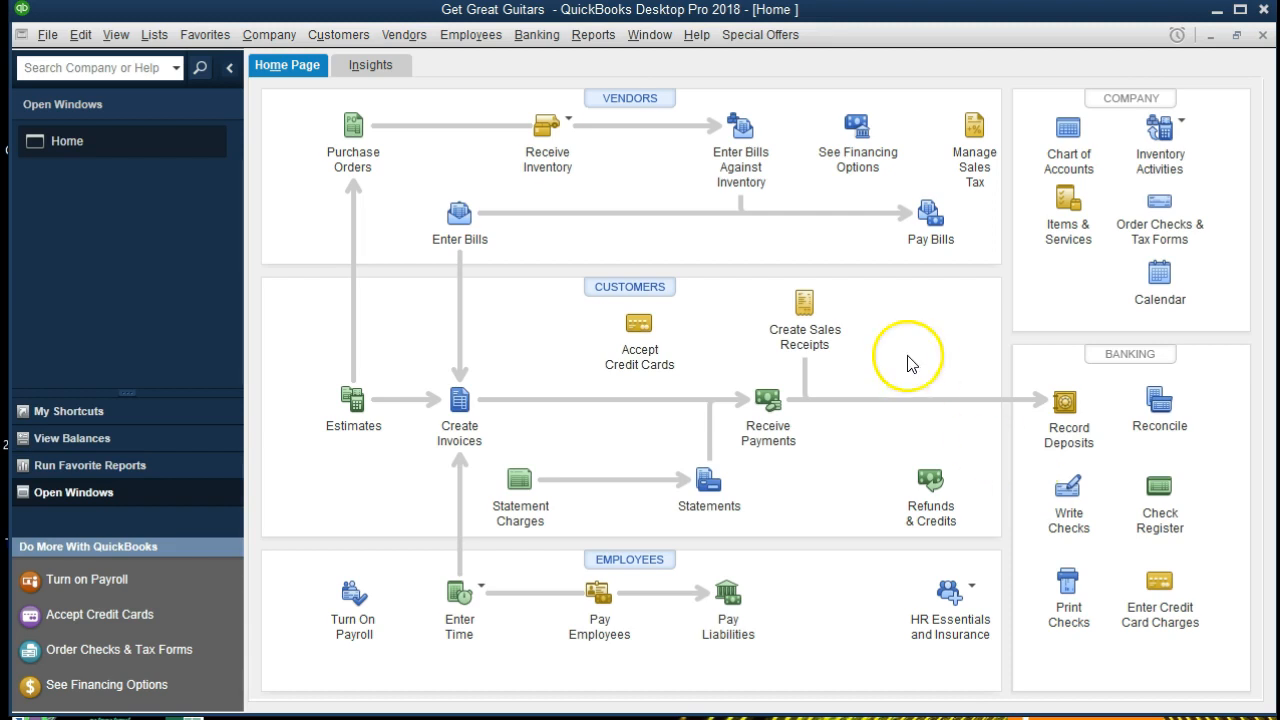
# Step: Start a new check from the Checking account, keeping its number and dating it 01/28/2021
pyautogui.click(537, 35)
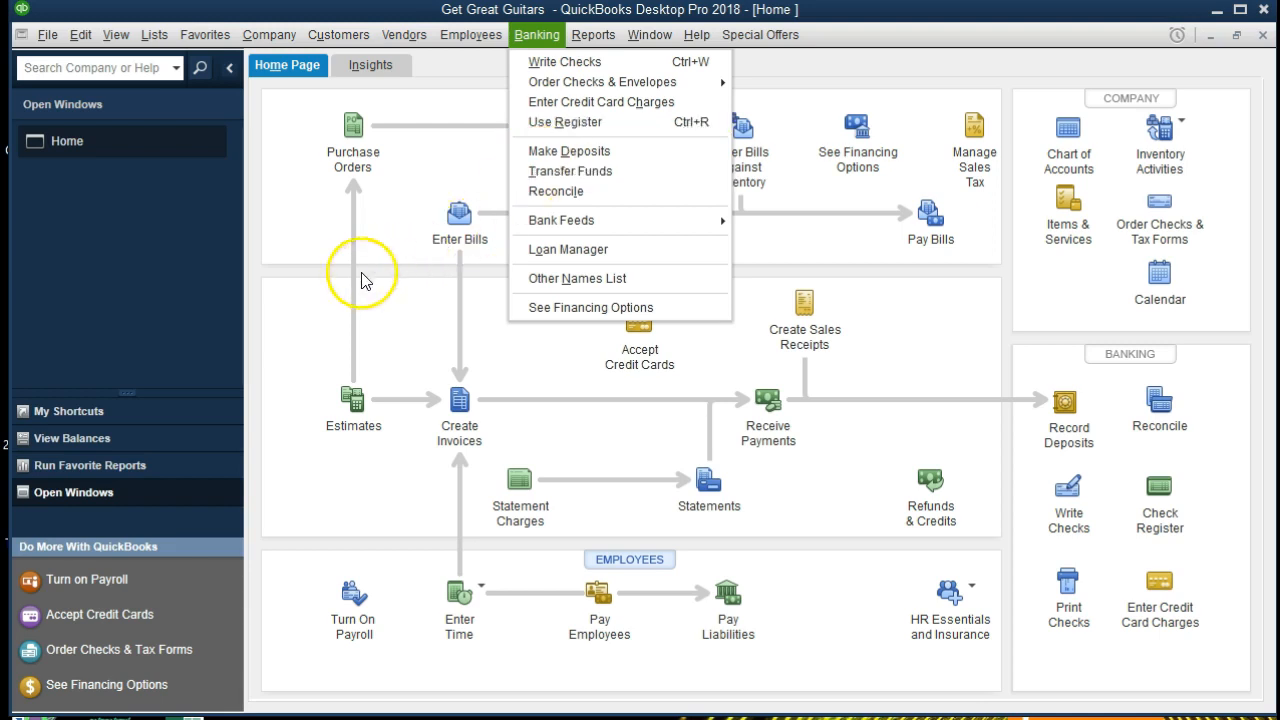
pyautogui.click(298, 248)
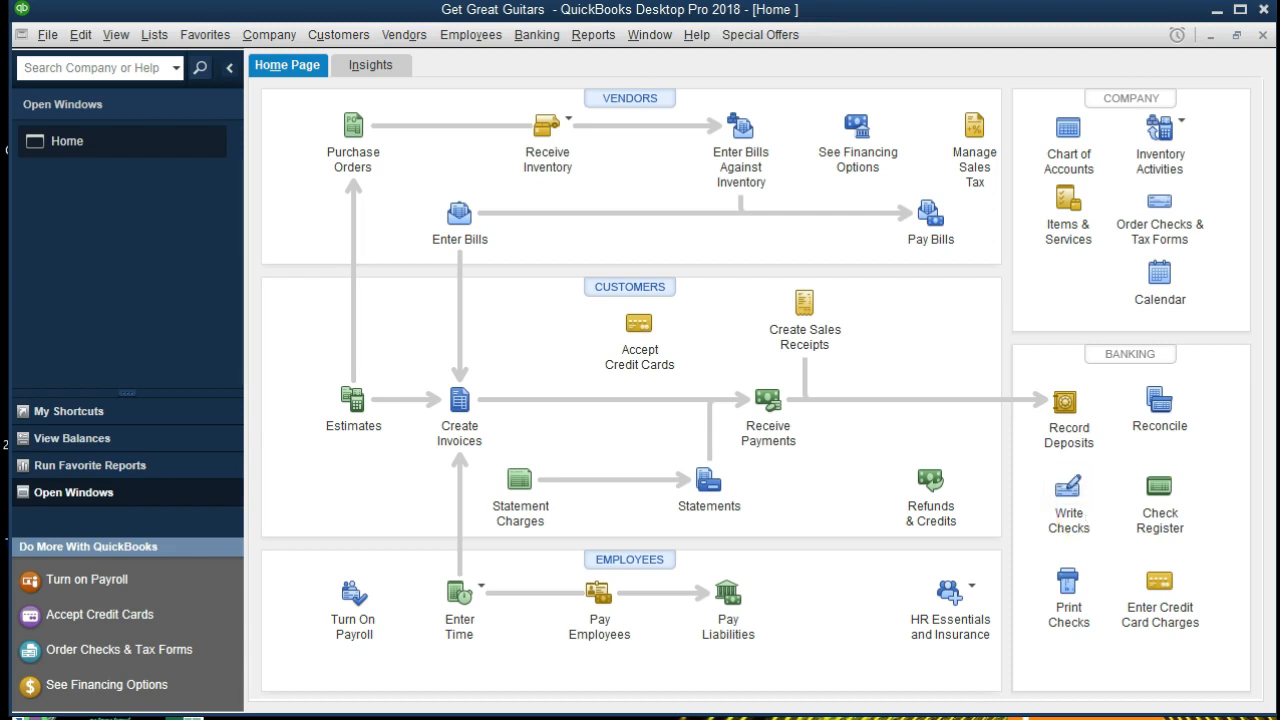
pyautogui.click(1072, 500)
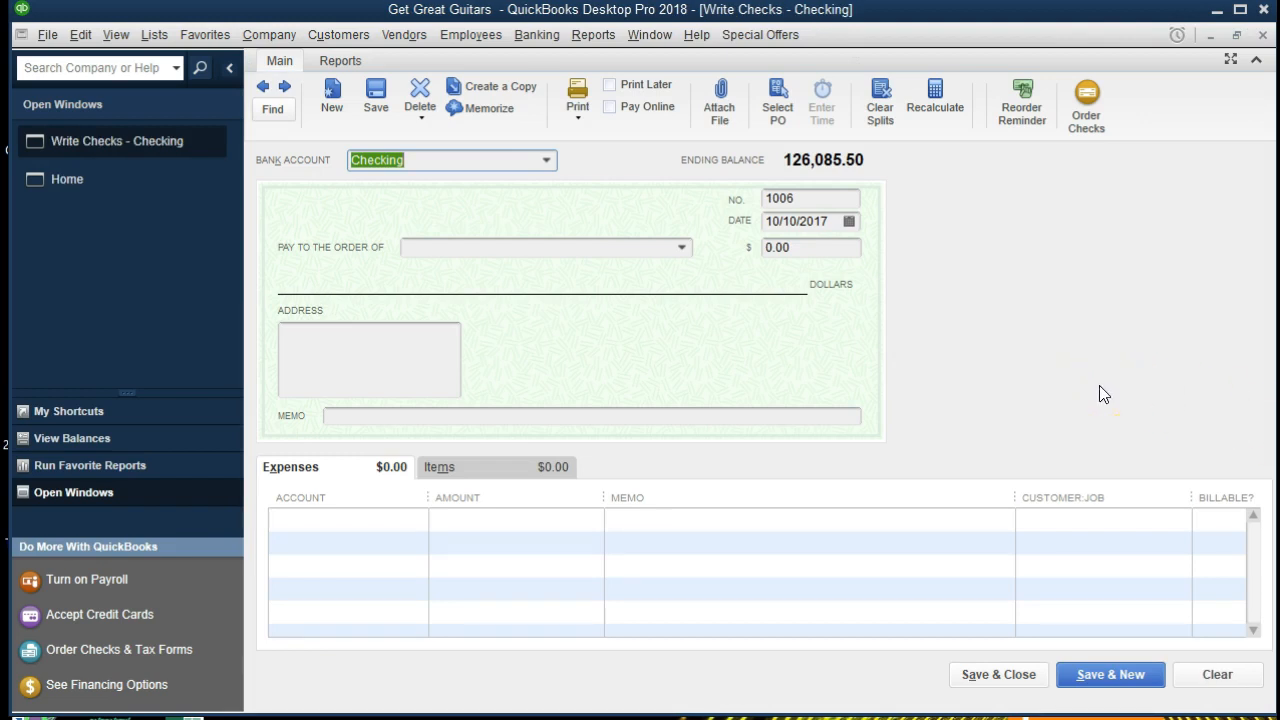
pyautogui.press('Tab')
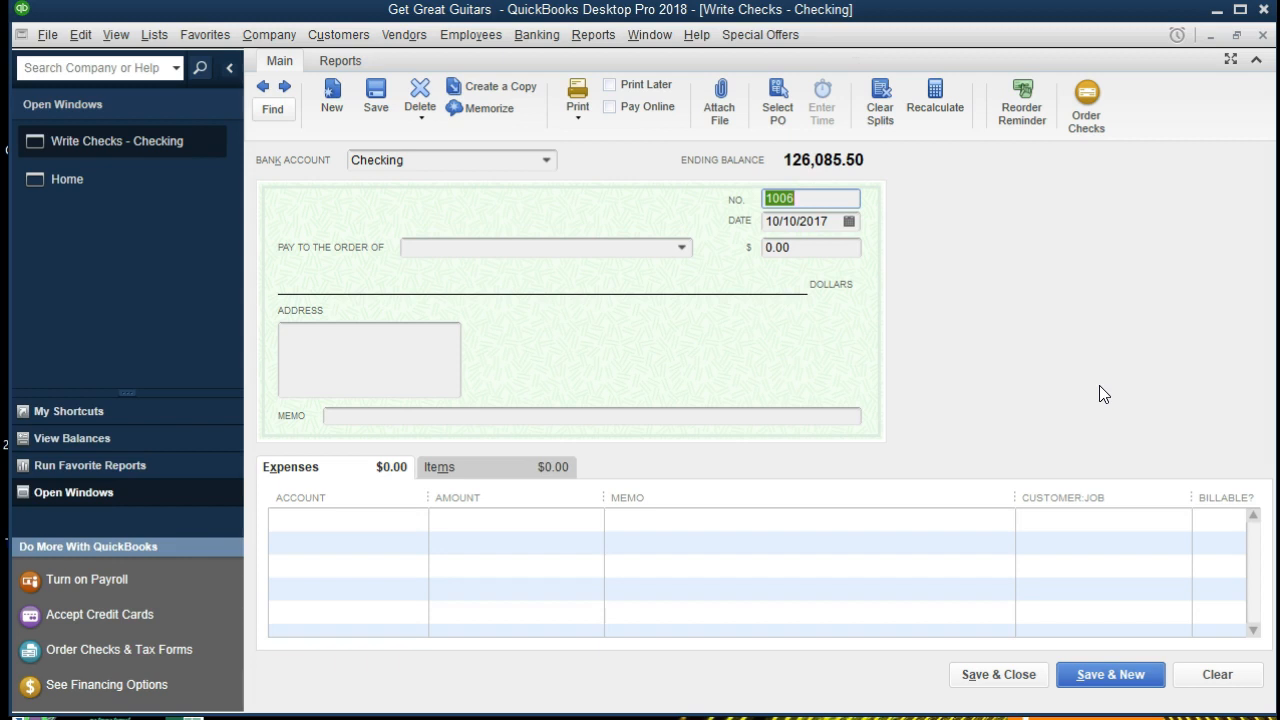
pyautogui.press('Tab')
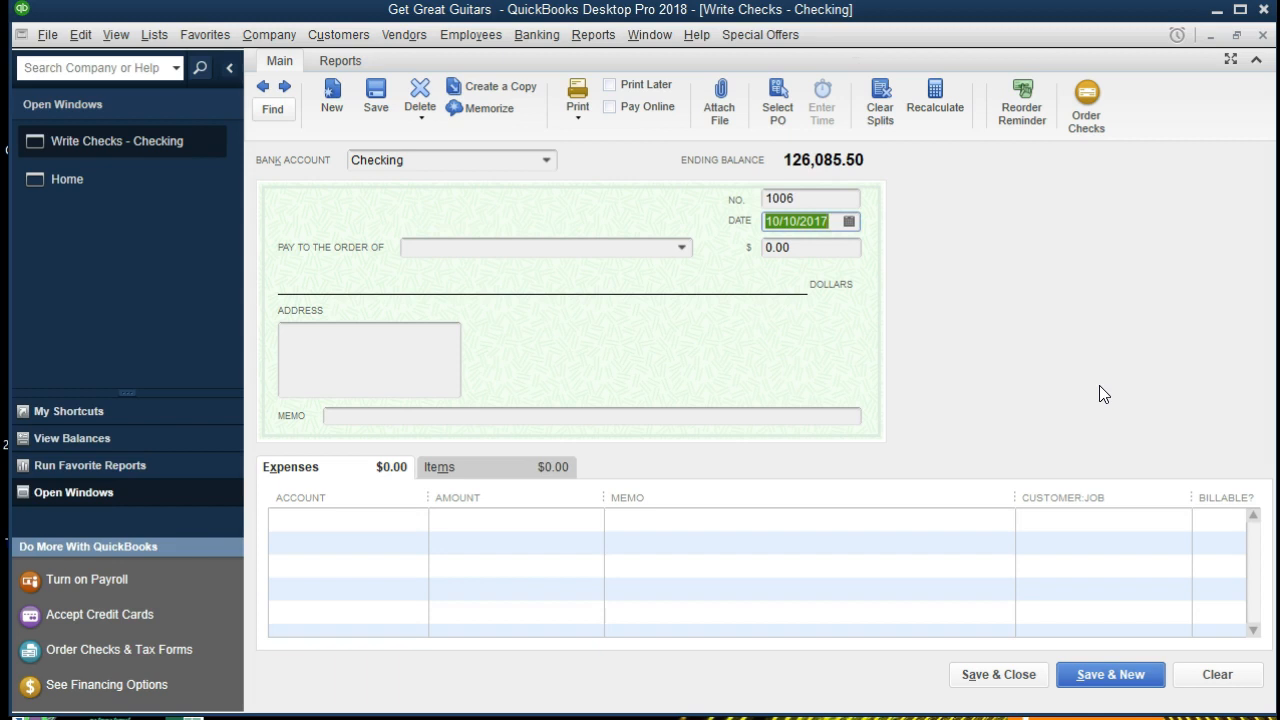
pyautogui.write('012821')
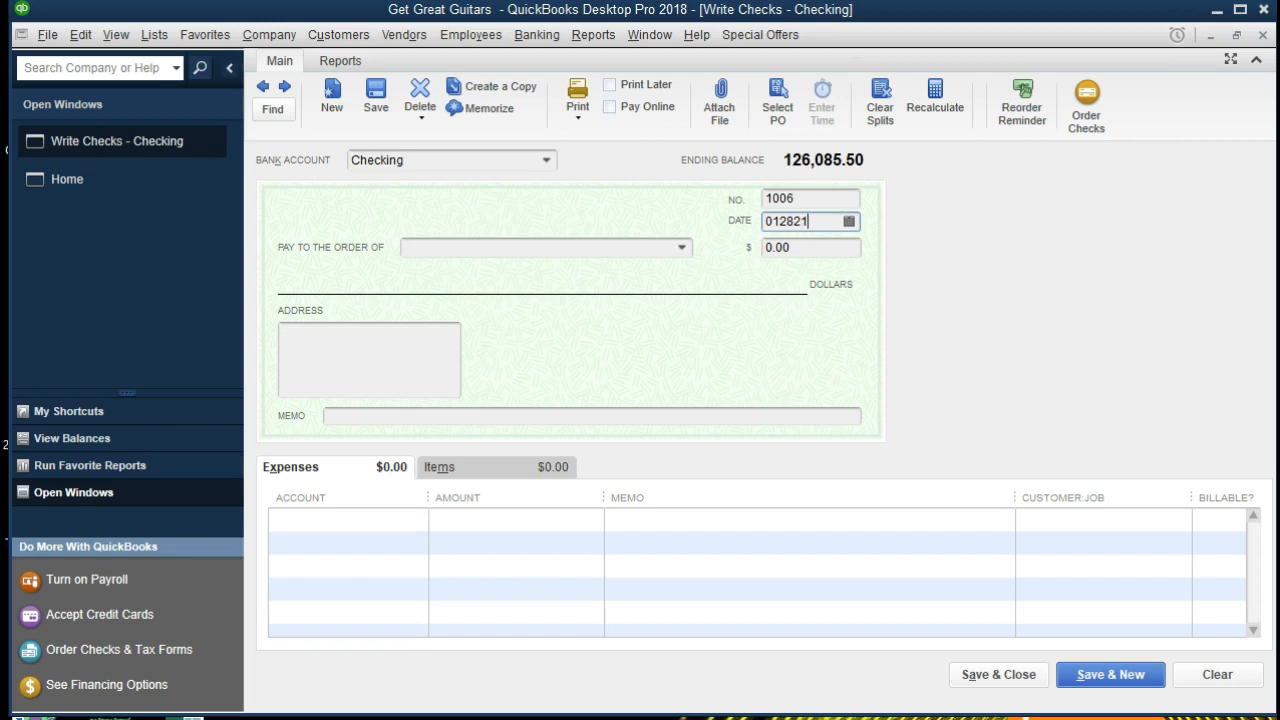
pyautogui.press('Tab')
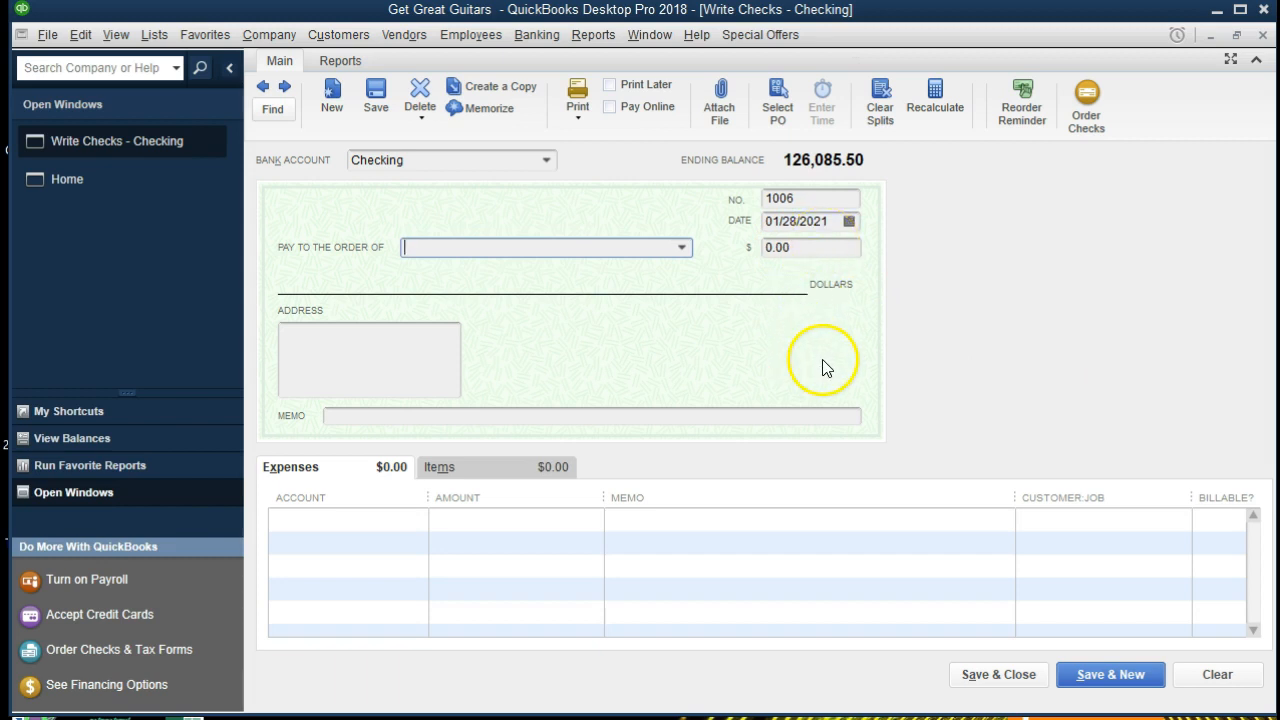
# Step: Enter Safe Insureance Co as the check's payee and quick-add it to the name list as a vendor
pyautogui.write('Safe I')
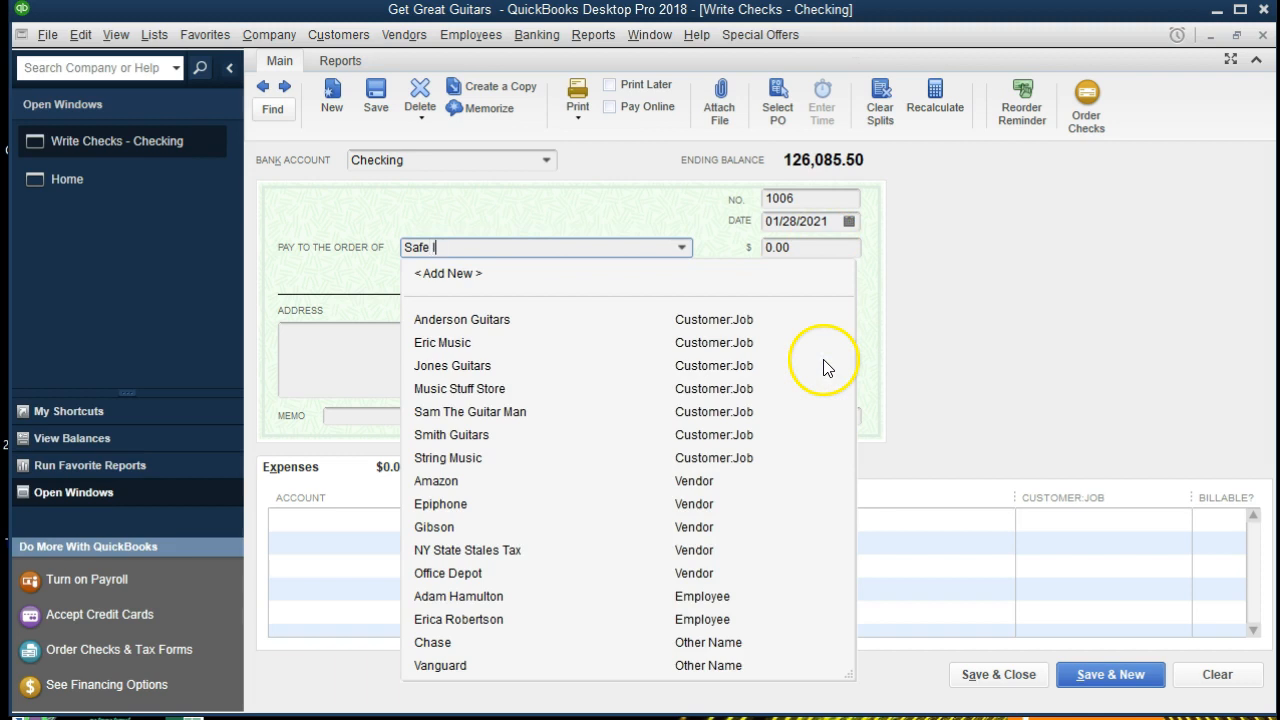
pyautogui.write('nsureance Co')
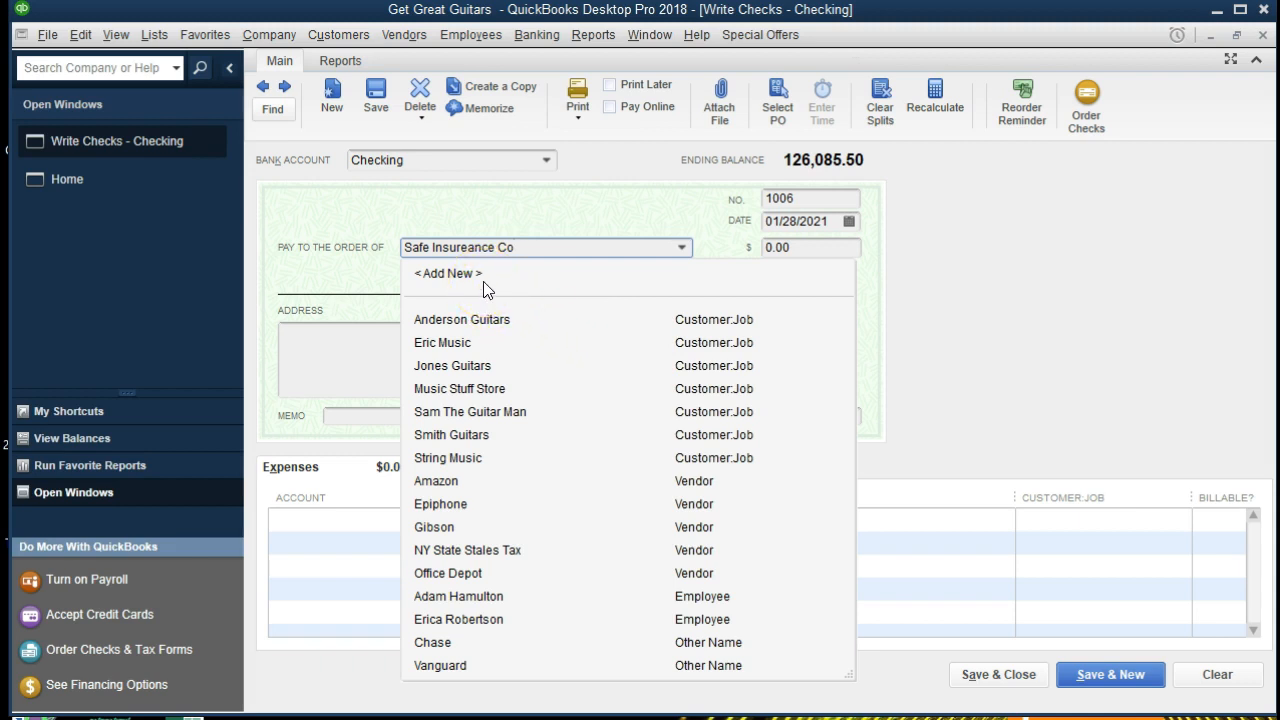
pyautogui.press('Tab')
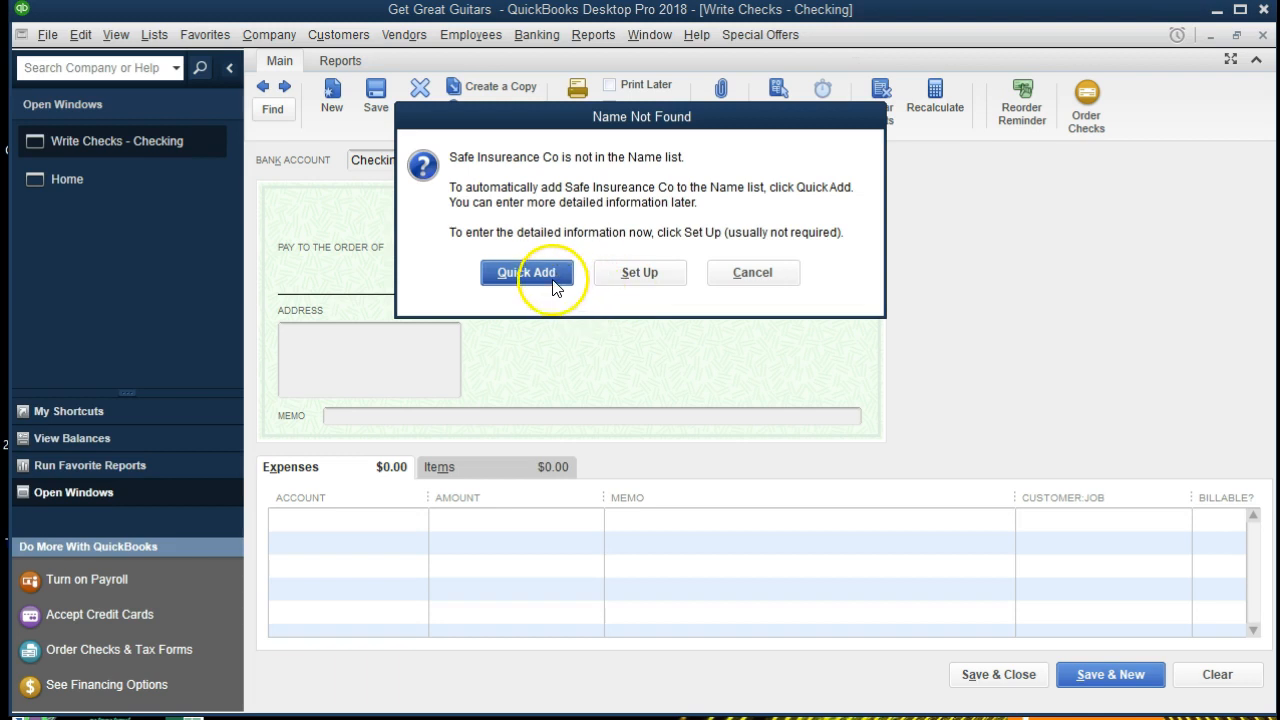
pyautogui.click(527, 272)
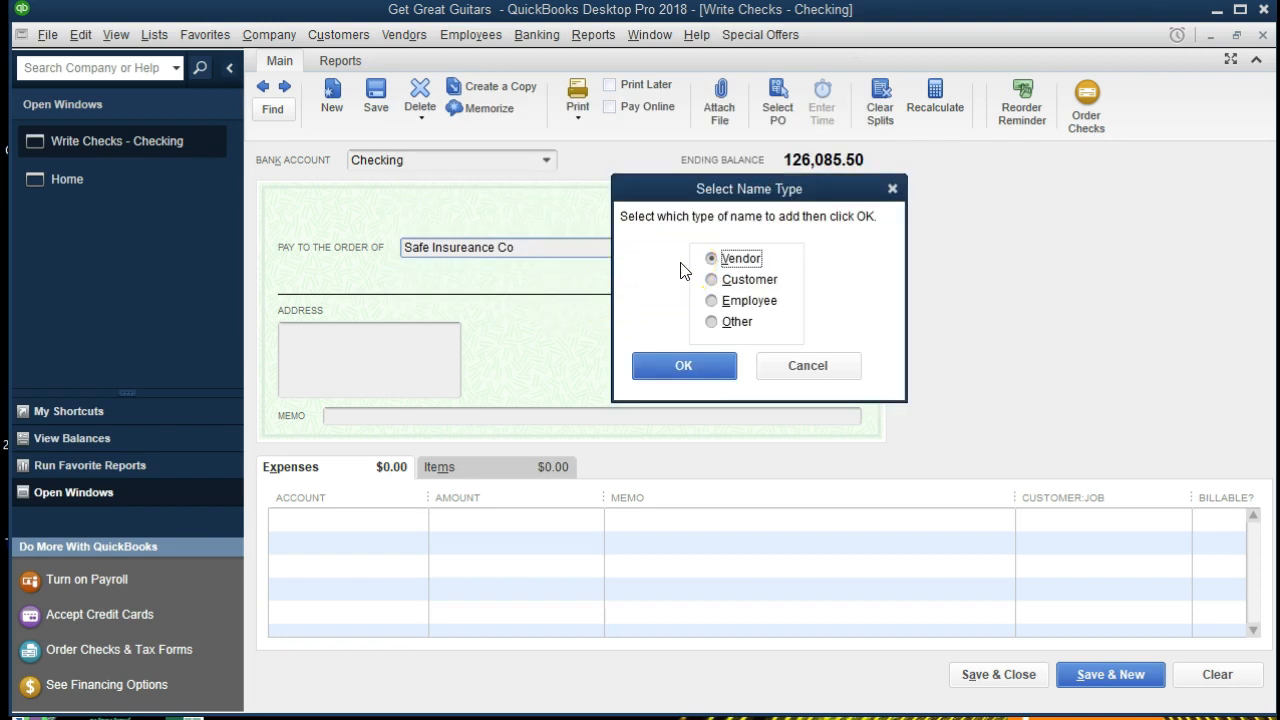
pyautogui.click(648, 367)
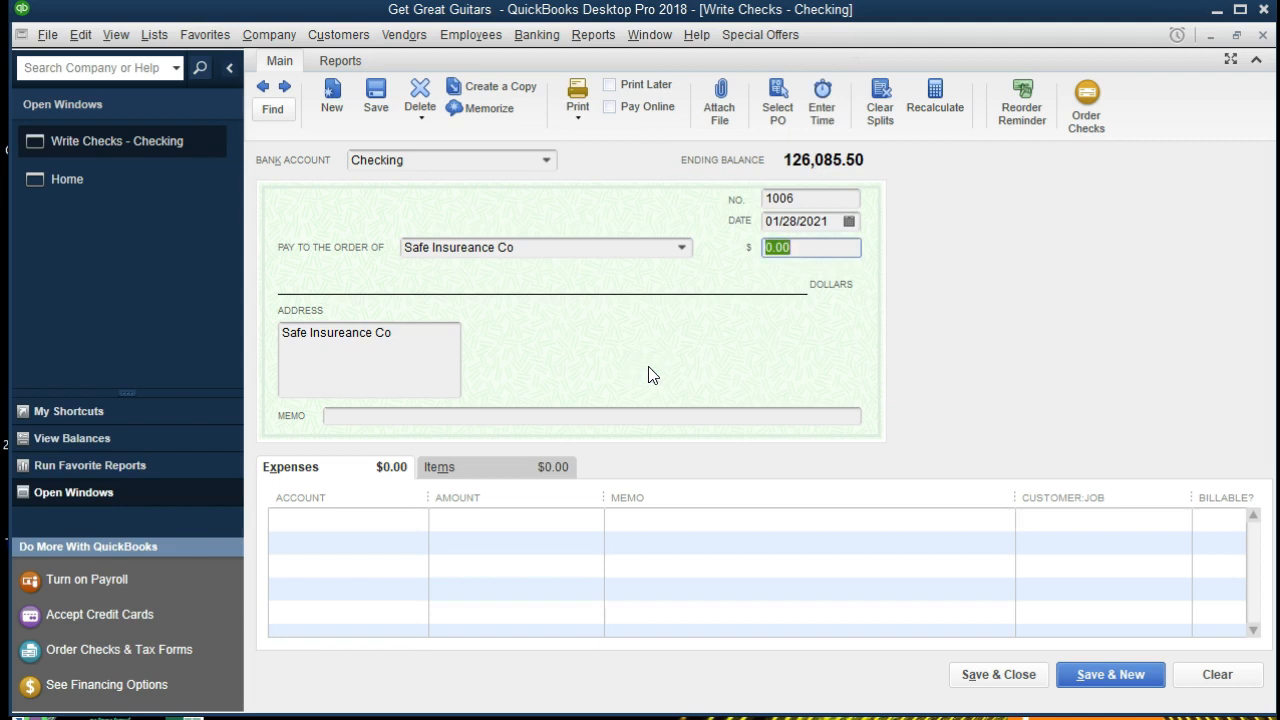
# Step: Set the check amount to 11,000.00, leaving the address as filled and the memo blank
pyautogui.write('11000')
pyautogui.press('Tab')
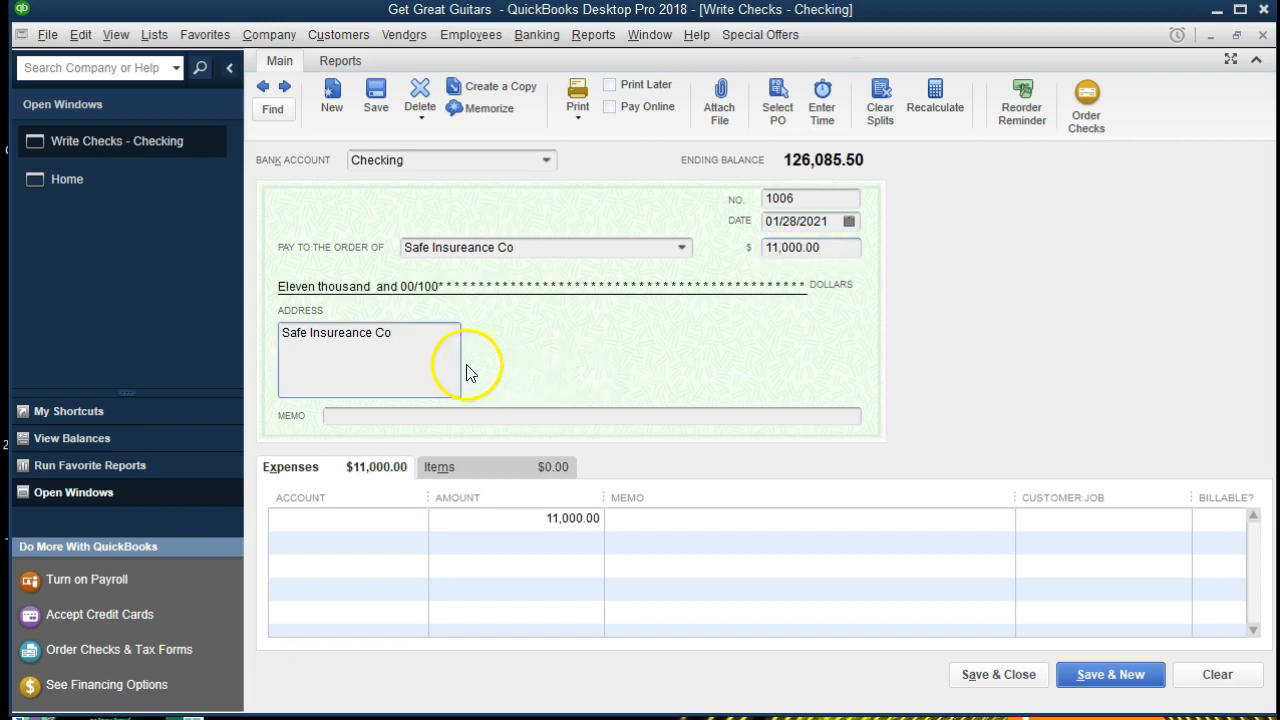
pyautogui.press('Tab')
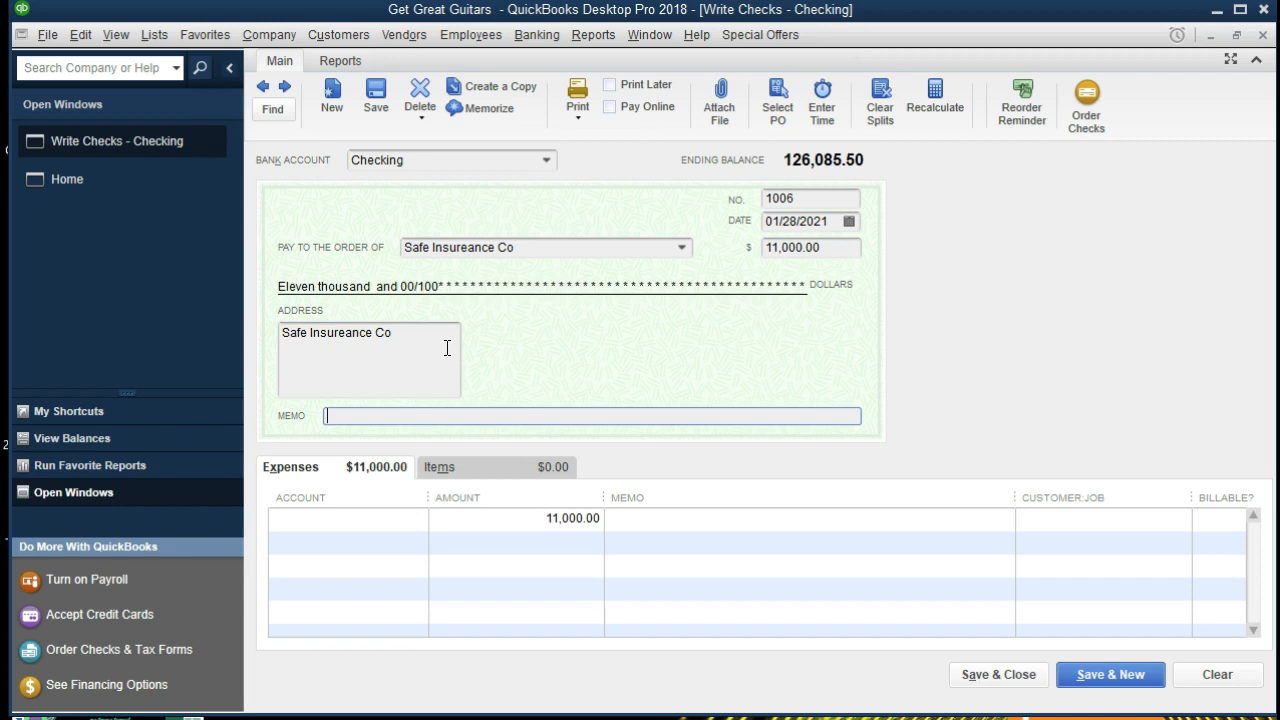
pyautogui.press('Tab')
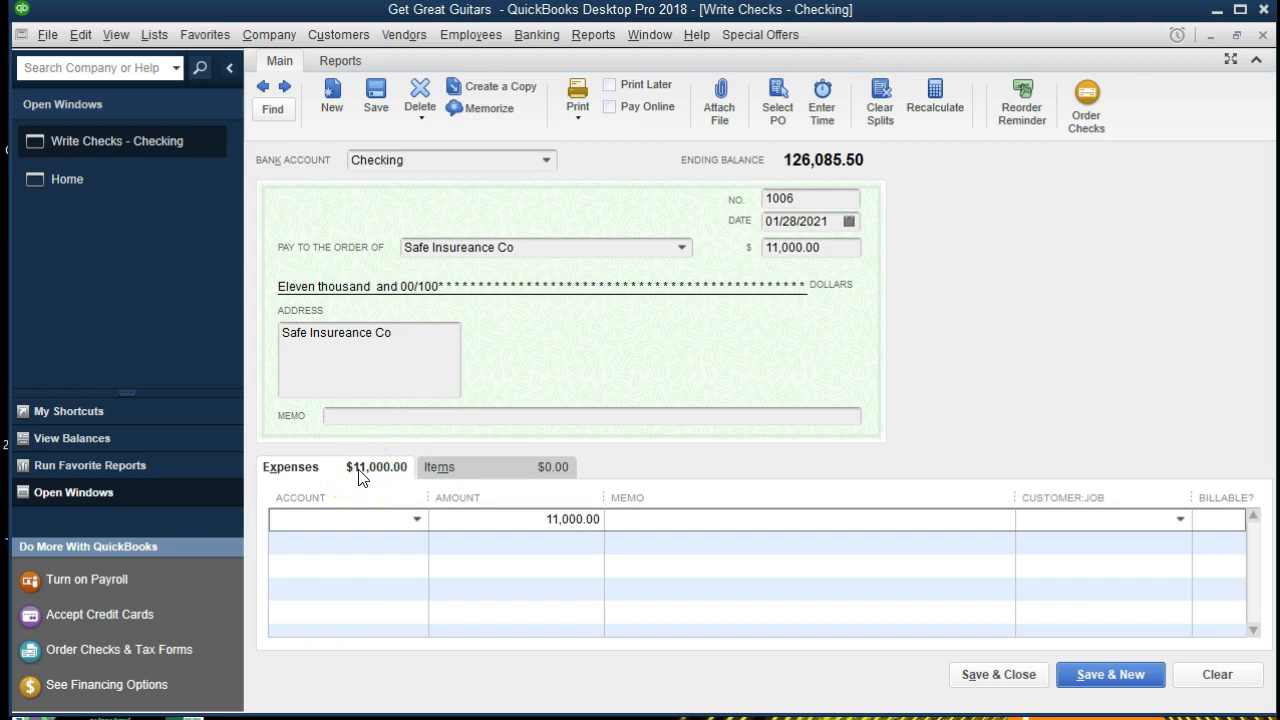
# Step: View the check's item lines, then return to its expense lines
pyautogui.click(443, 476)
pyautogui.click(467, 528)
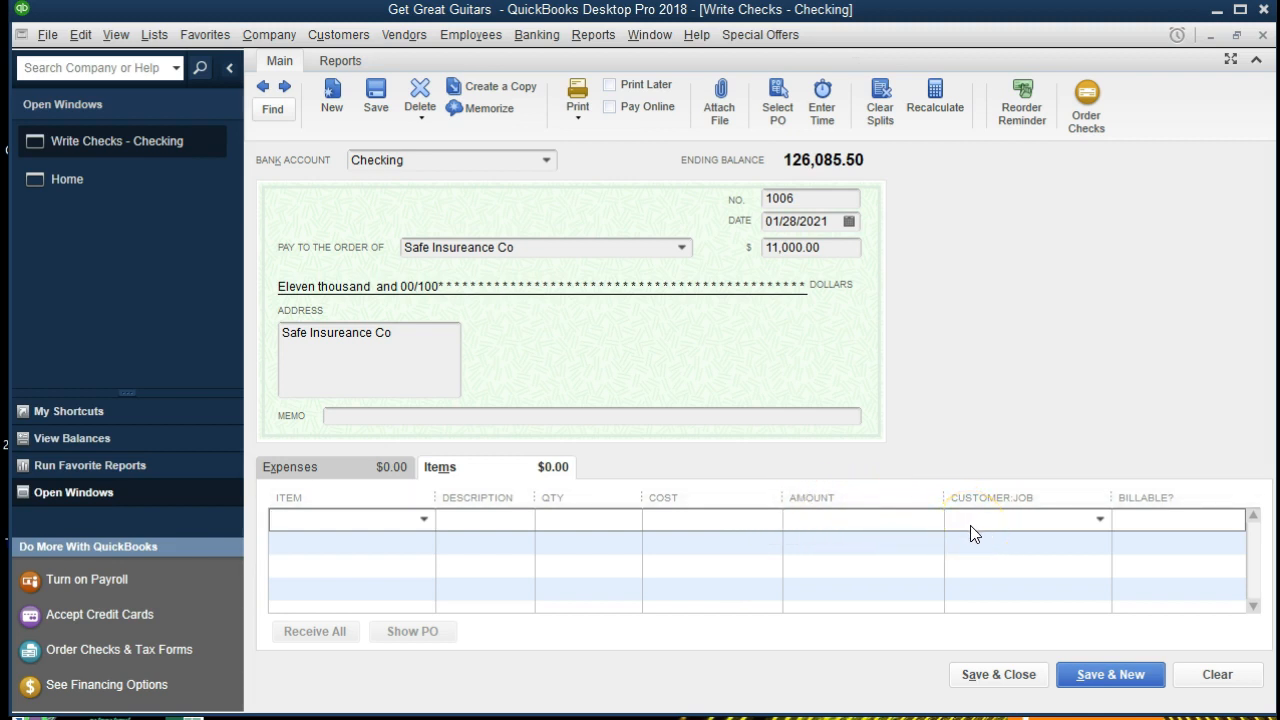
pyautogui.click(345, 468)
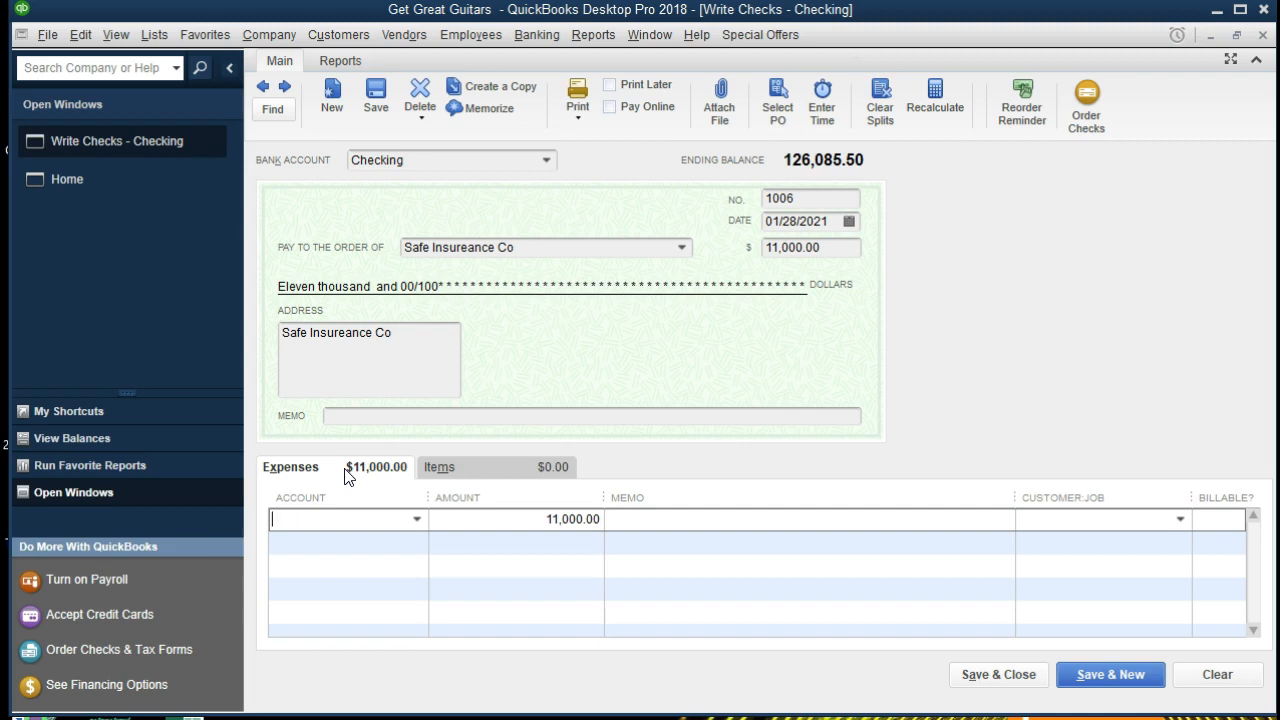
# Step: Enter Prepaid Insurance as the account on the first expense line and look through the existing accounts and their types
pyautogui.click(334, 519)
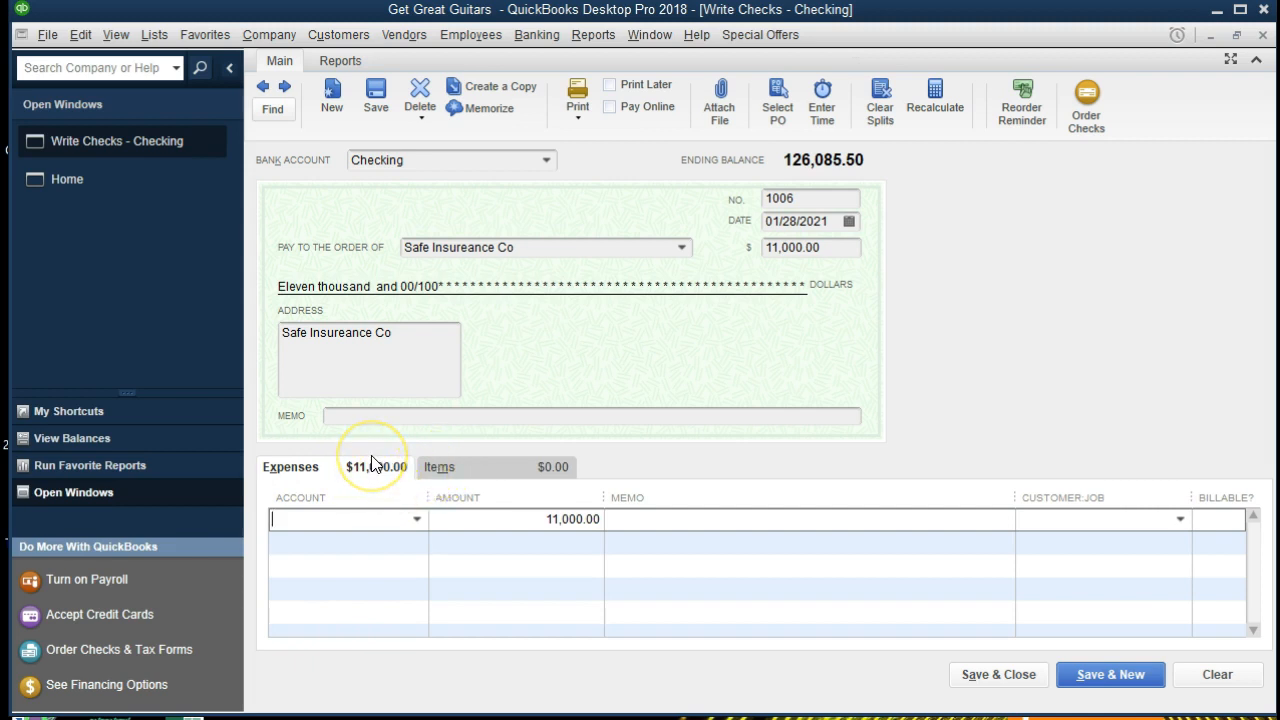
pyautogui.write('Pre')
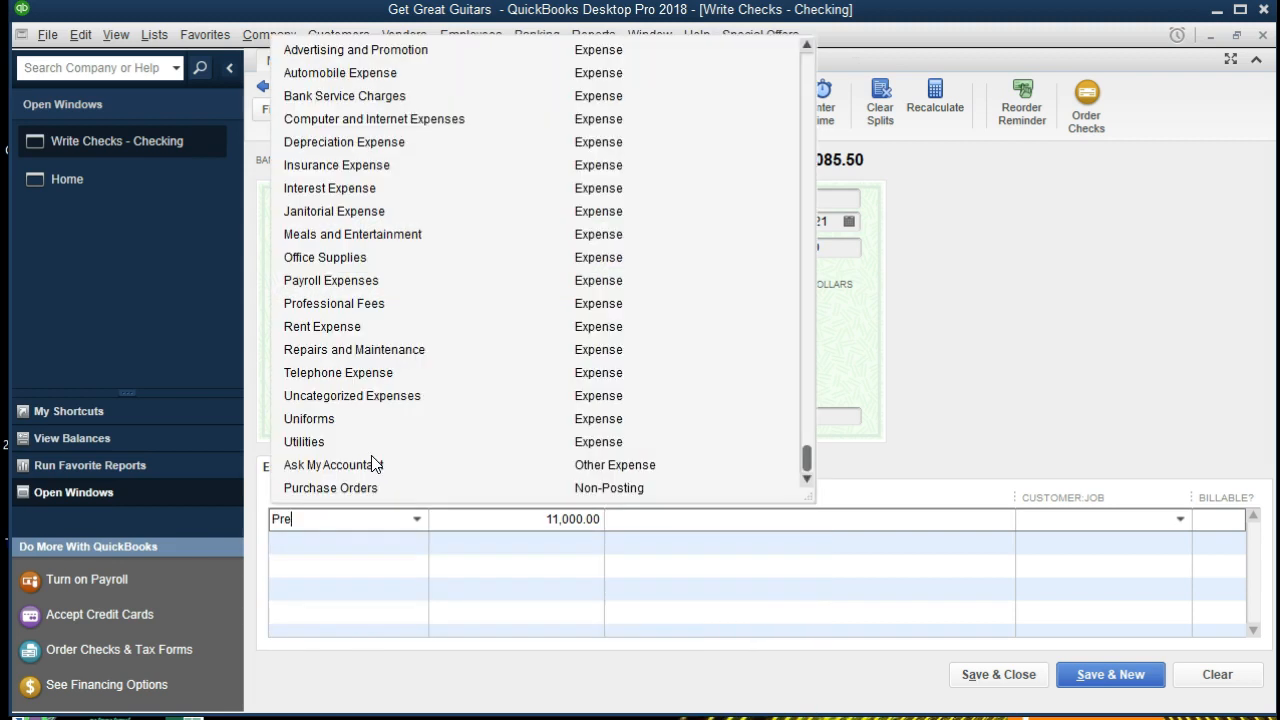
pyautogui.write('paid Insurance')
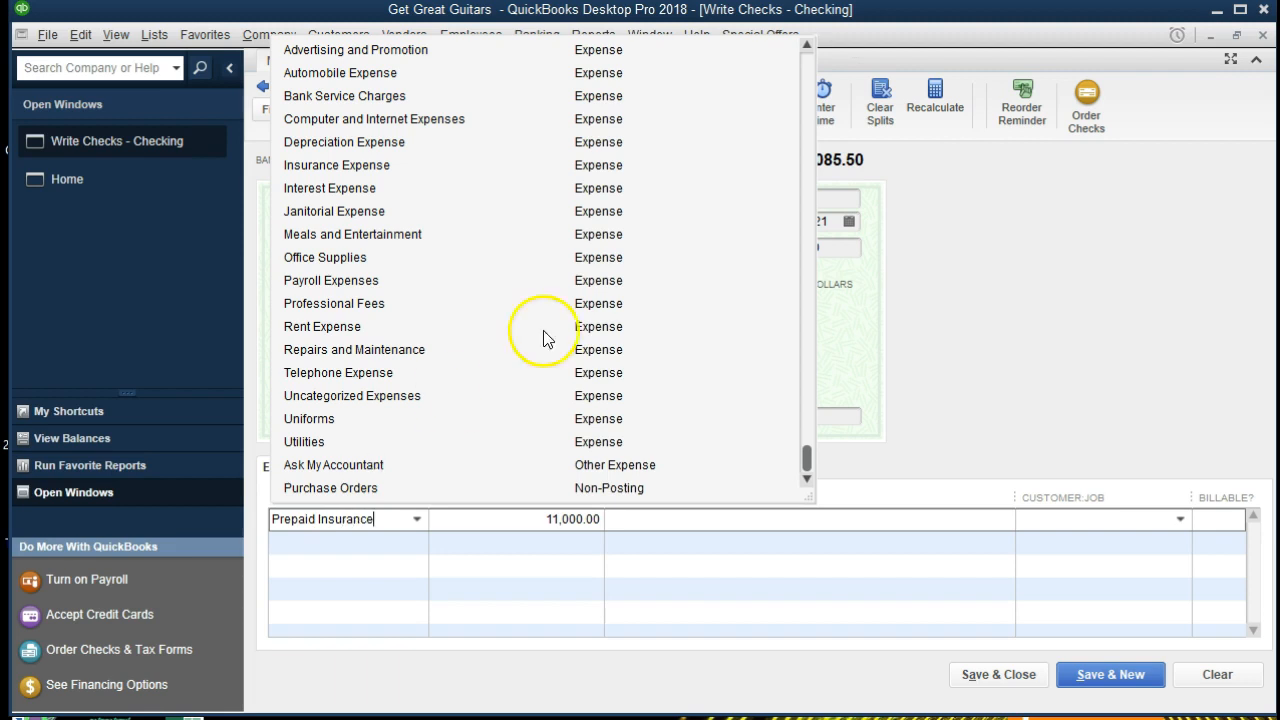
pyautogui.scroll(3, 580, 298)
pyautogui.scroll(3, 580, 298)
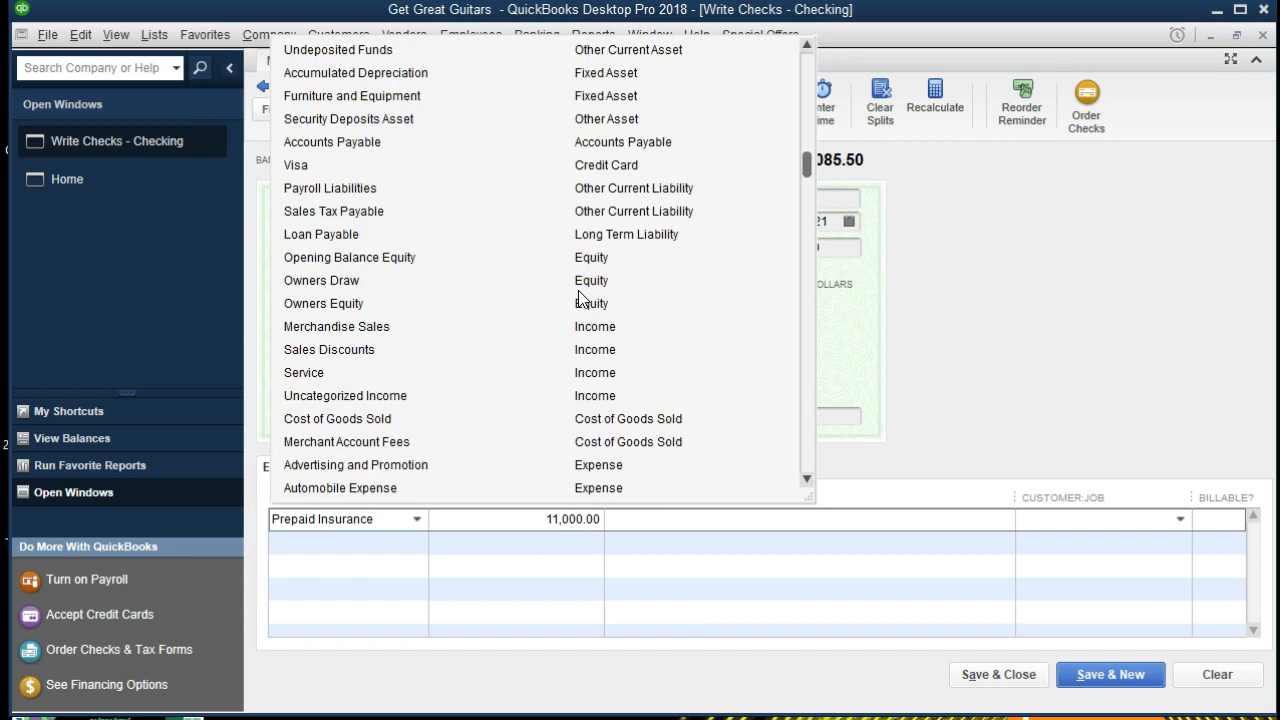
pyautogui.scroll(-6, 580, 298)
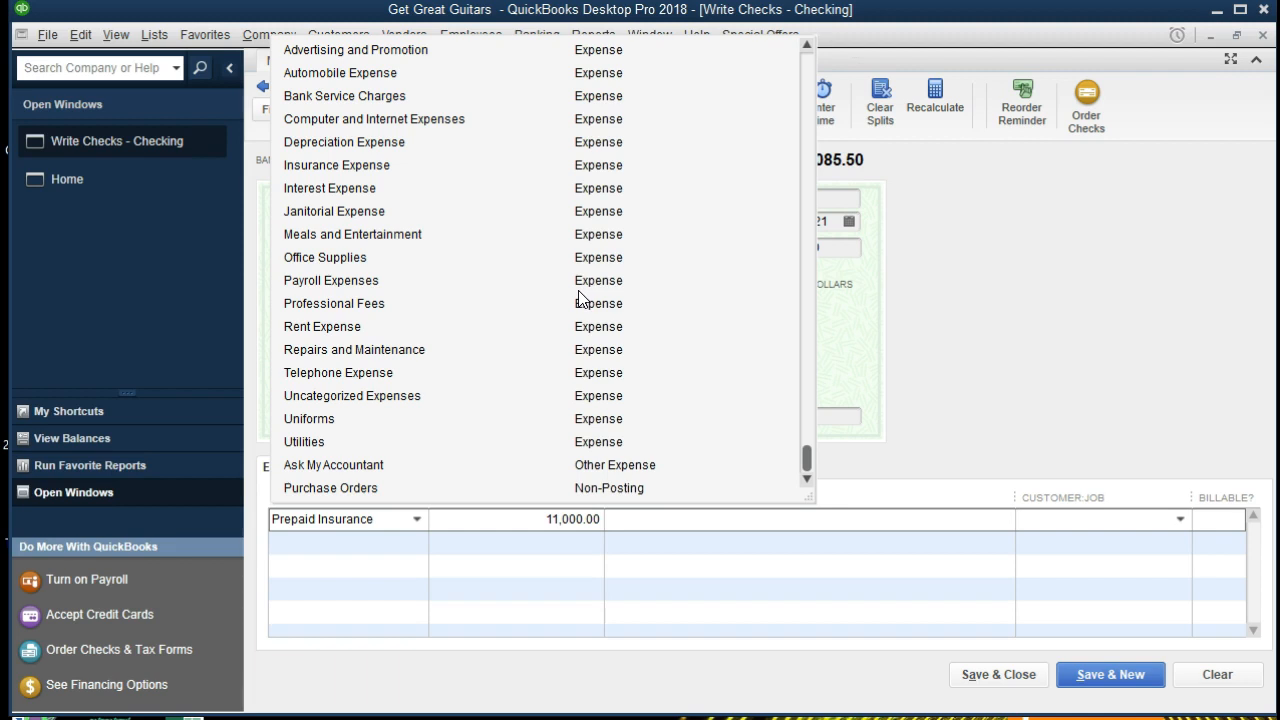
pyautogui.scroll(8, 579, 290)
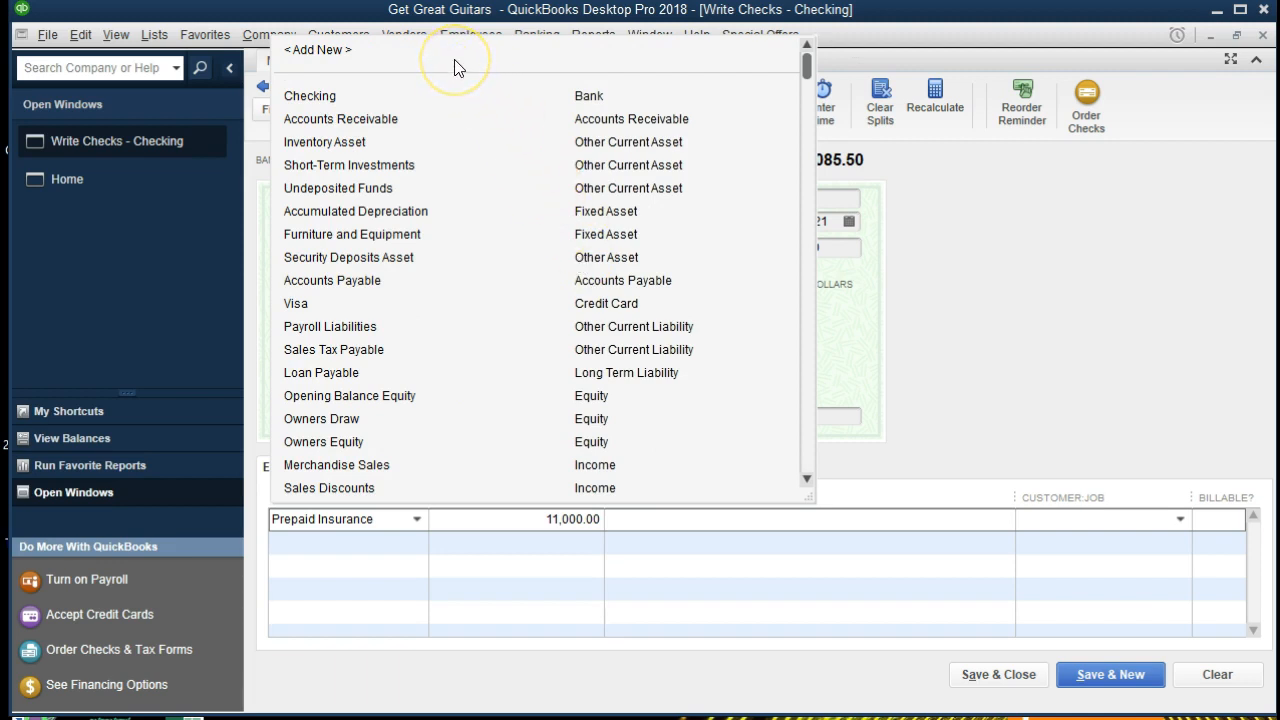
# Step: Set up Prepaid Insurance as a new account of type Other Current Asset and save it
pyautogui.press('Tab')
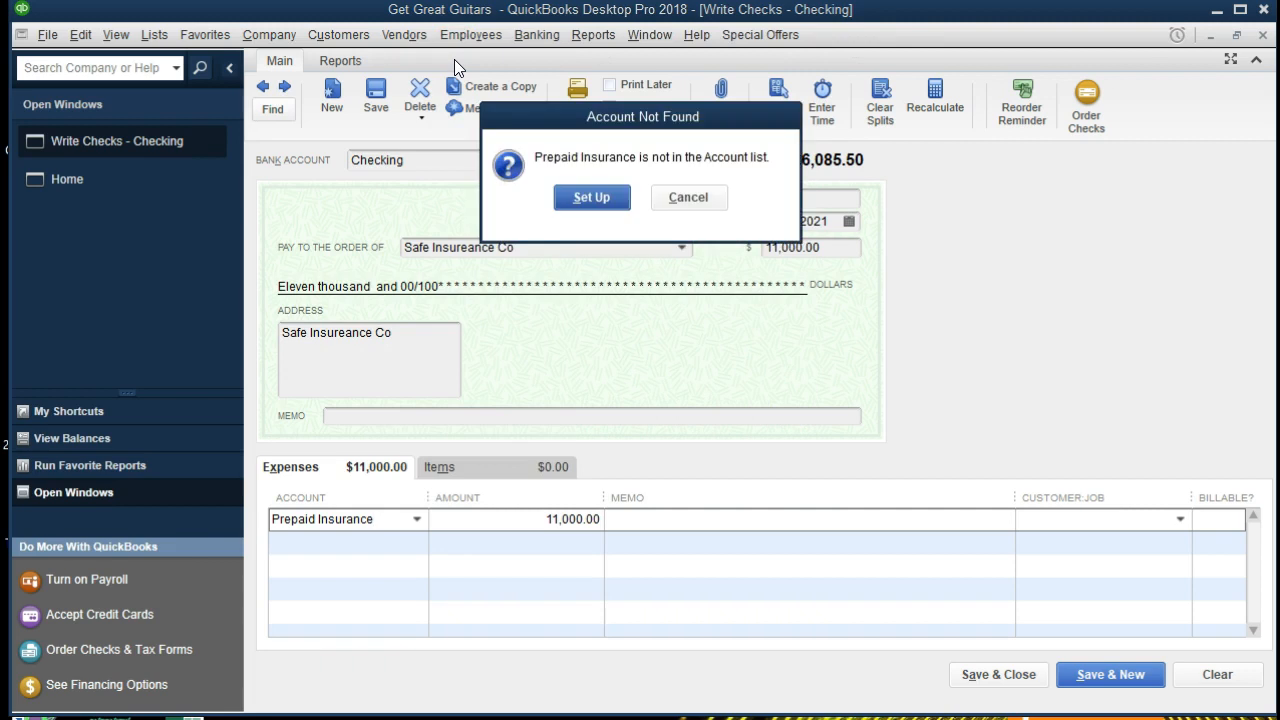
pyautogui.click(560, 205)
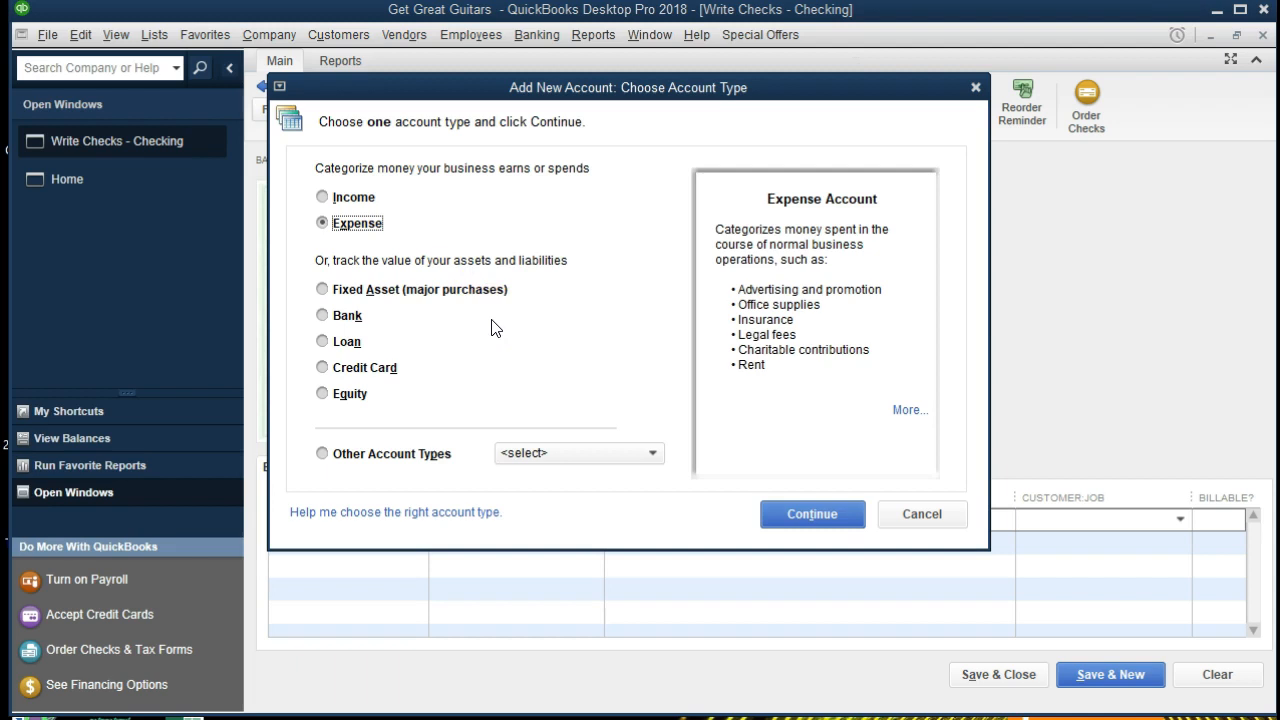
pyautogui.click(553, 453)
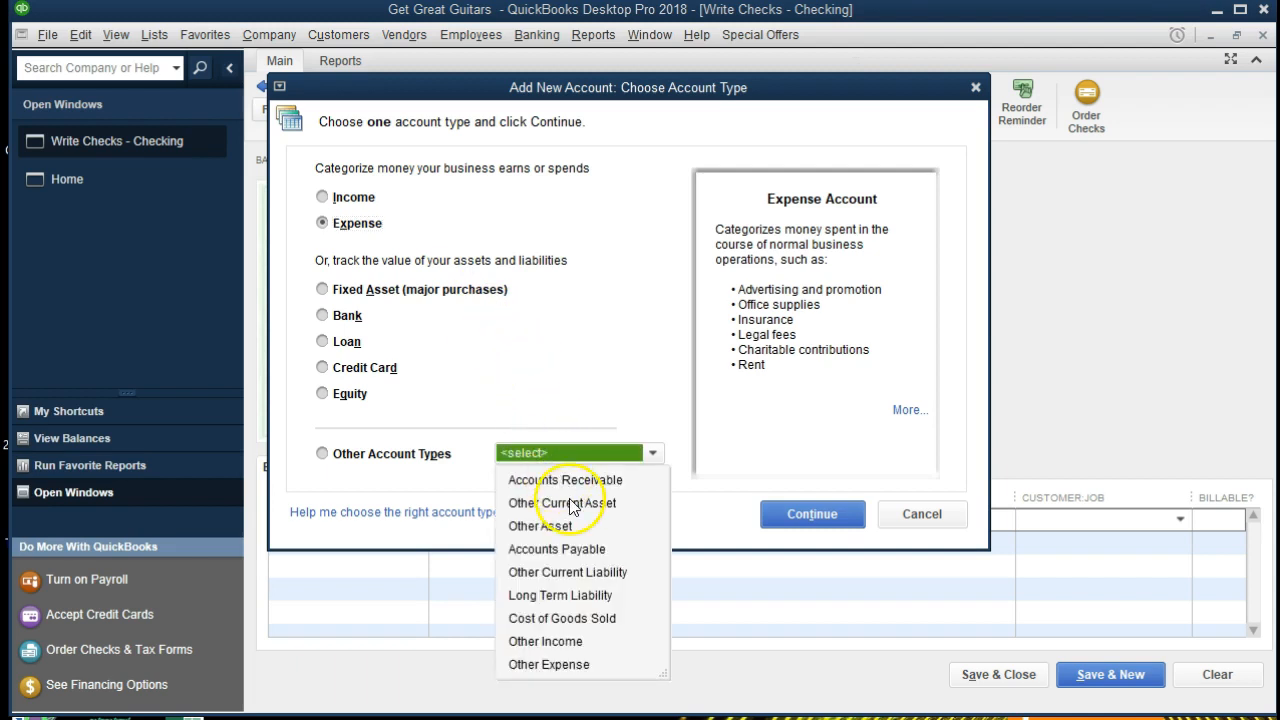
pyautogui.click(632, 504)
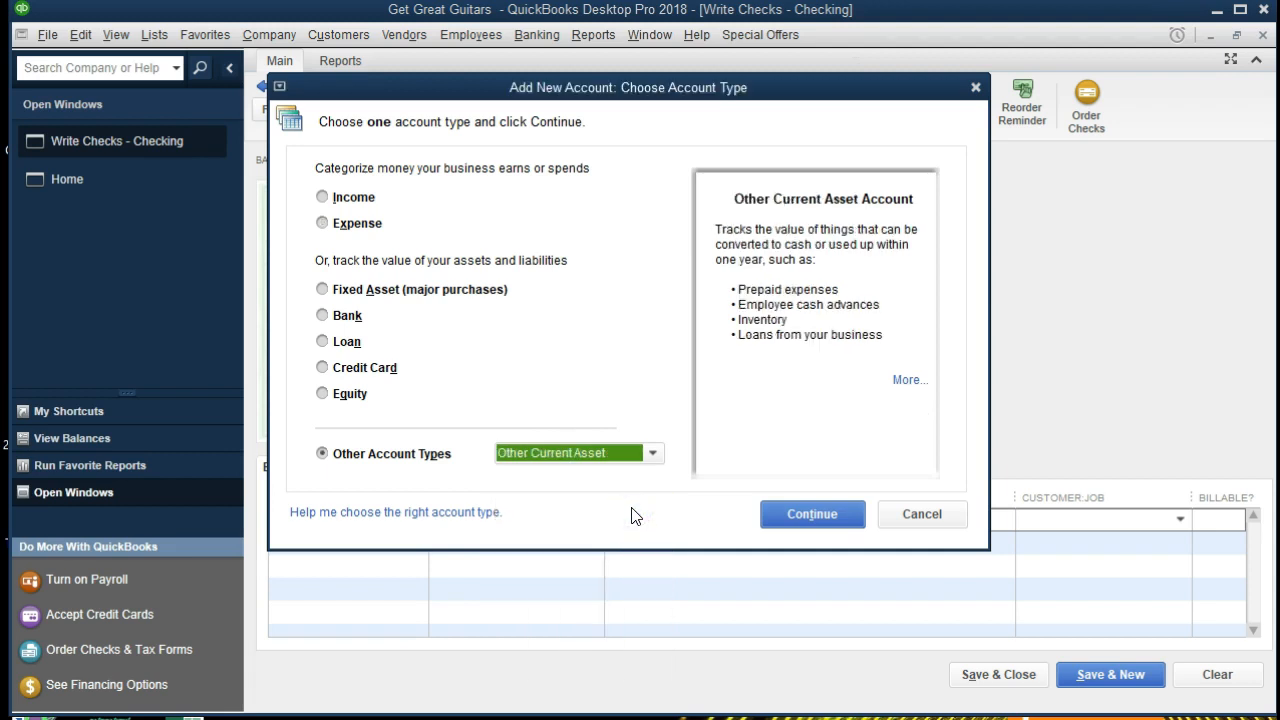
pyautogui.click(762, 514)
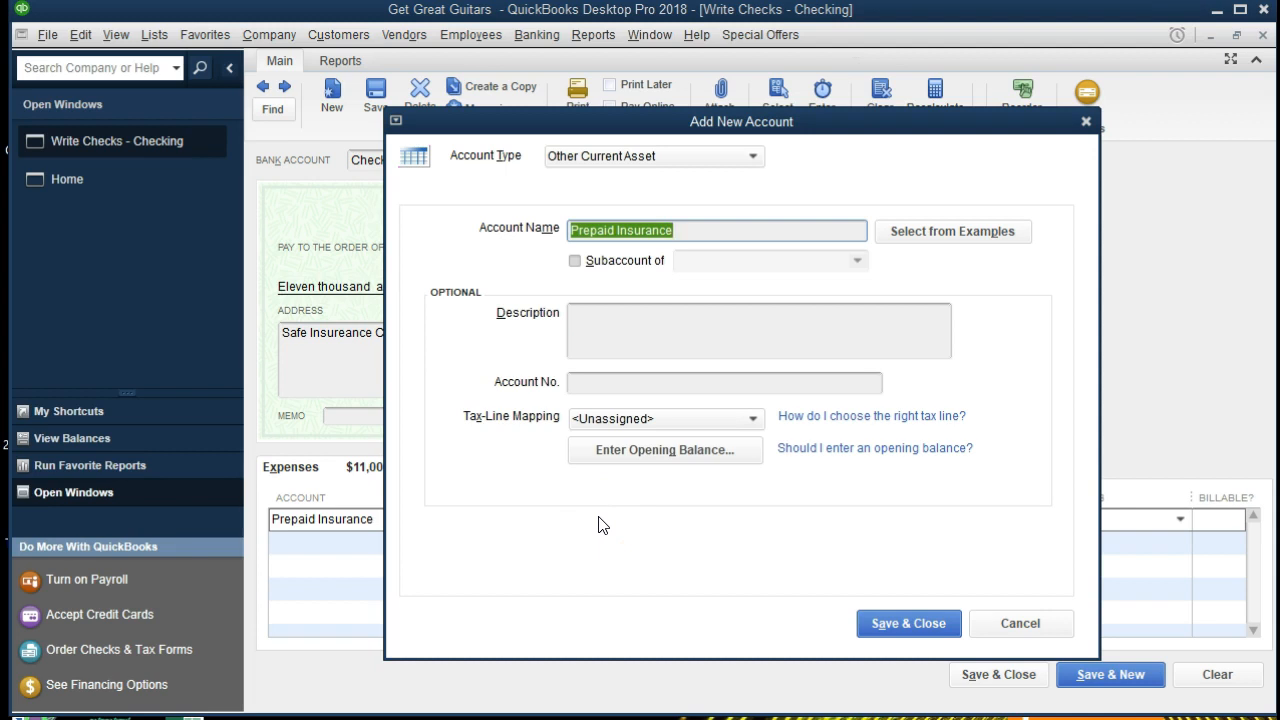
pyautogui.click(900, 623)
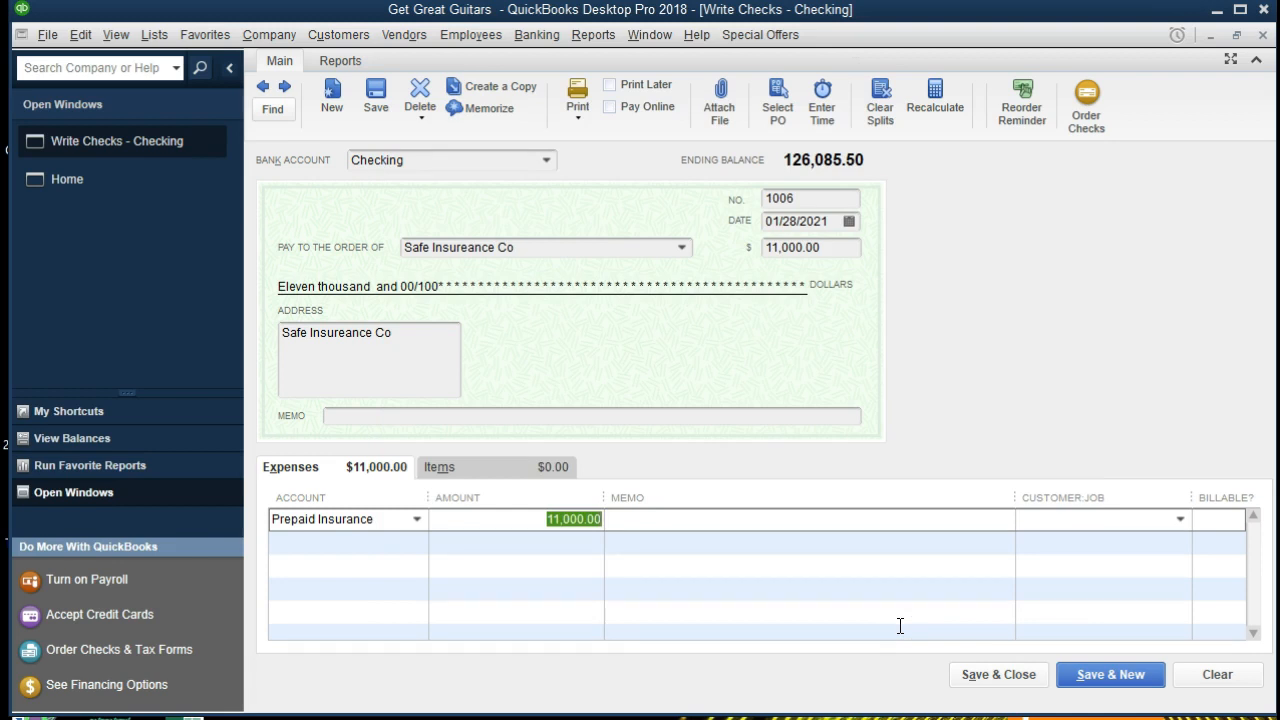
# Step: Review the available bank accounts, keep Checking, and save and close the Safe Insureance Co check
pyautogui.click(891, 634)
pyautogui.click(546, 162)
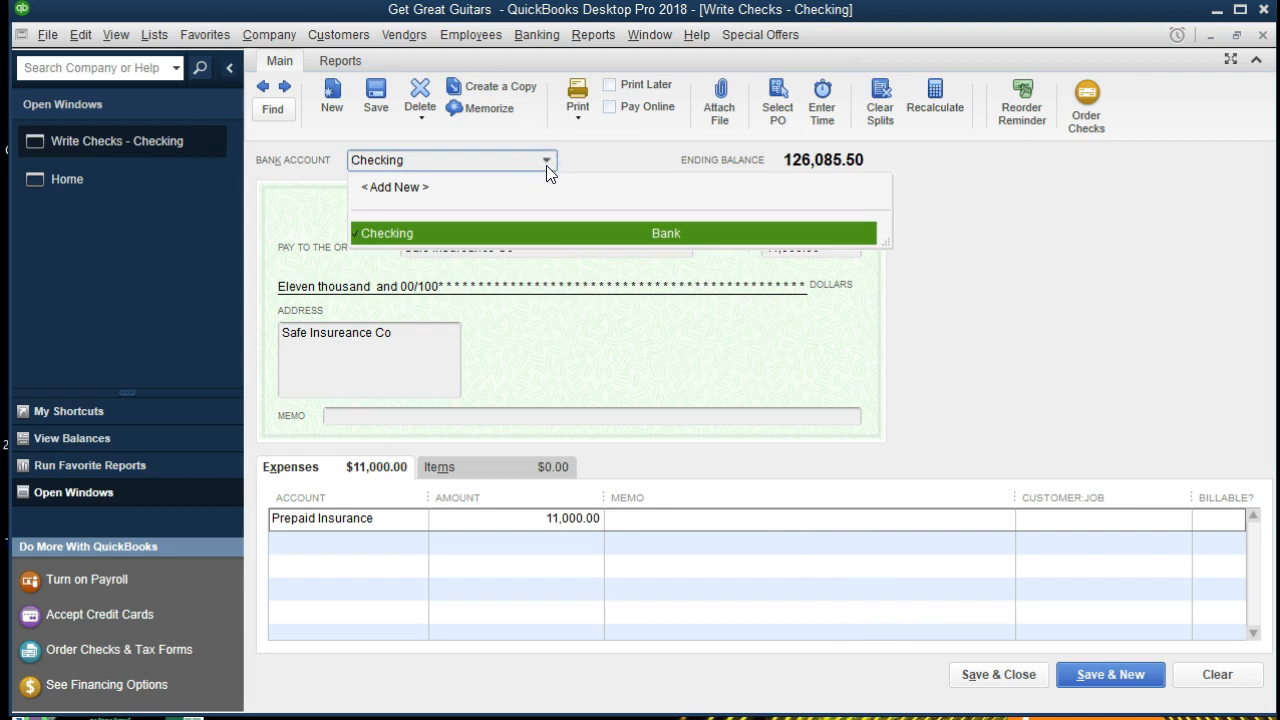
pyautogui.click(546, 165)
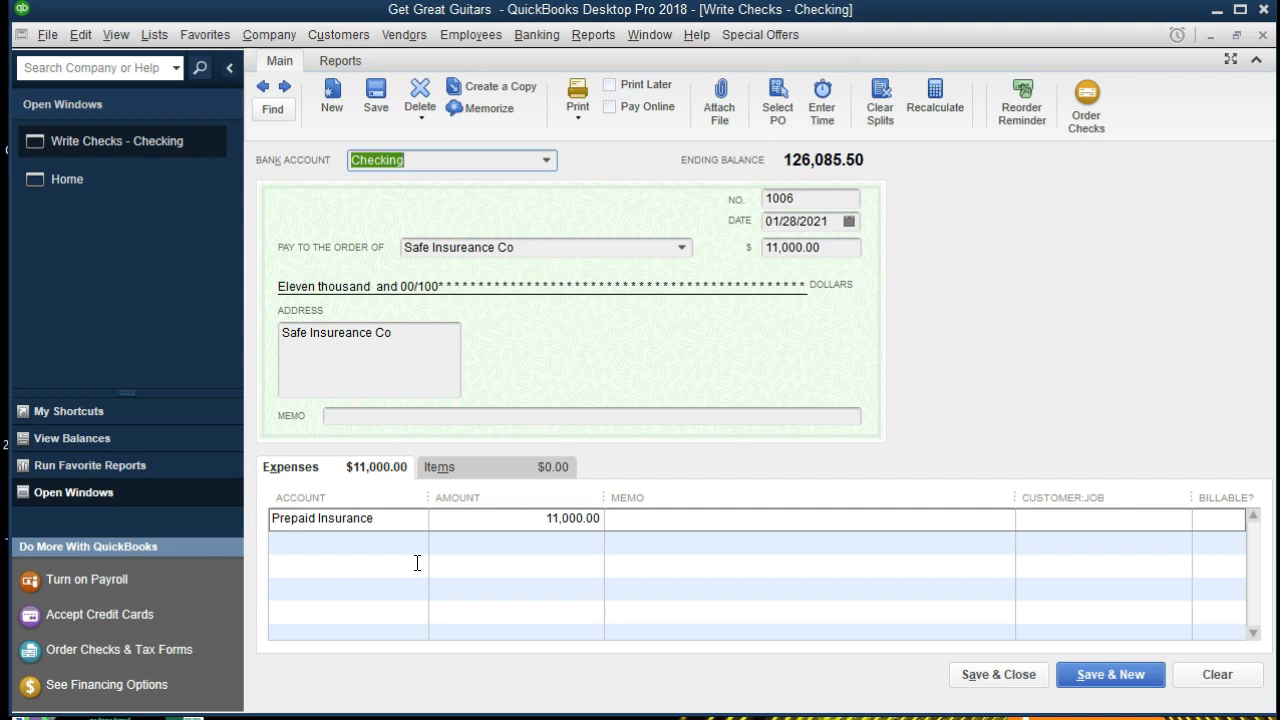
pyautogui.click(972, 676)
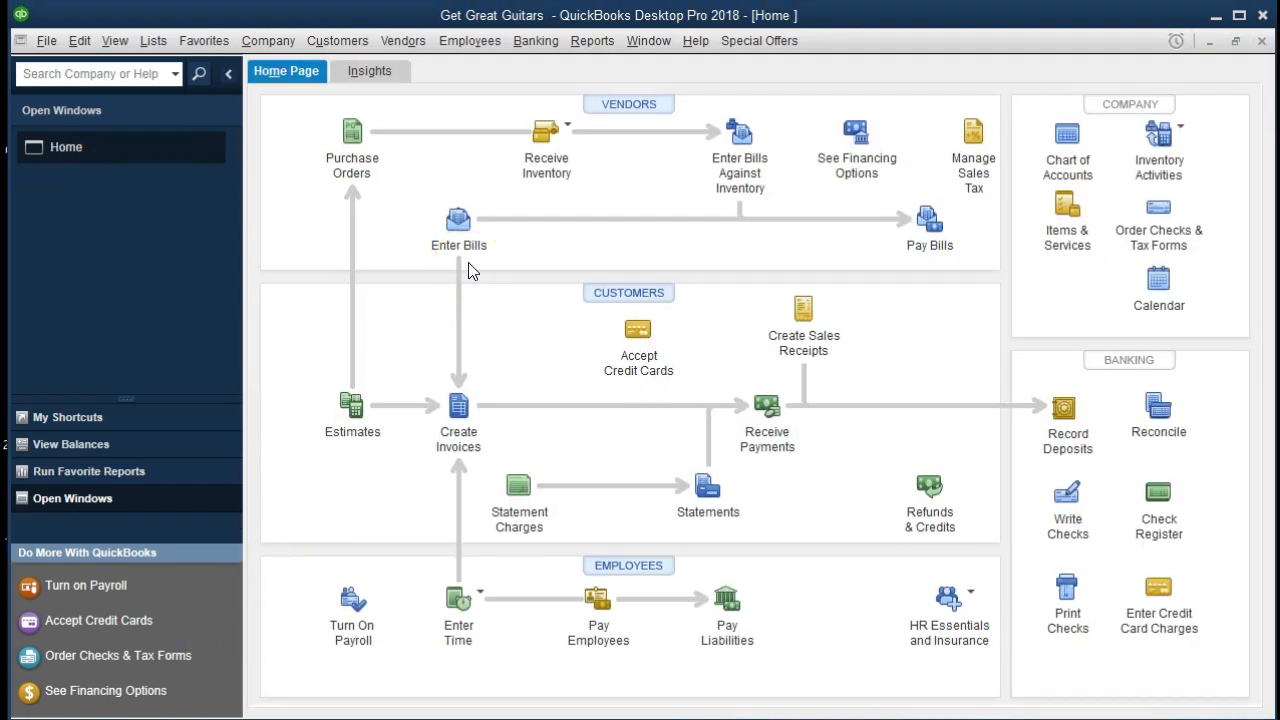
# Step: Open the standard Balance Sheet report from the company and financial reports
pyautogui.click(596, 45)
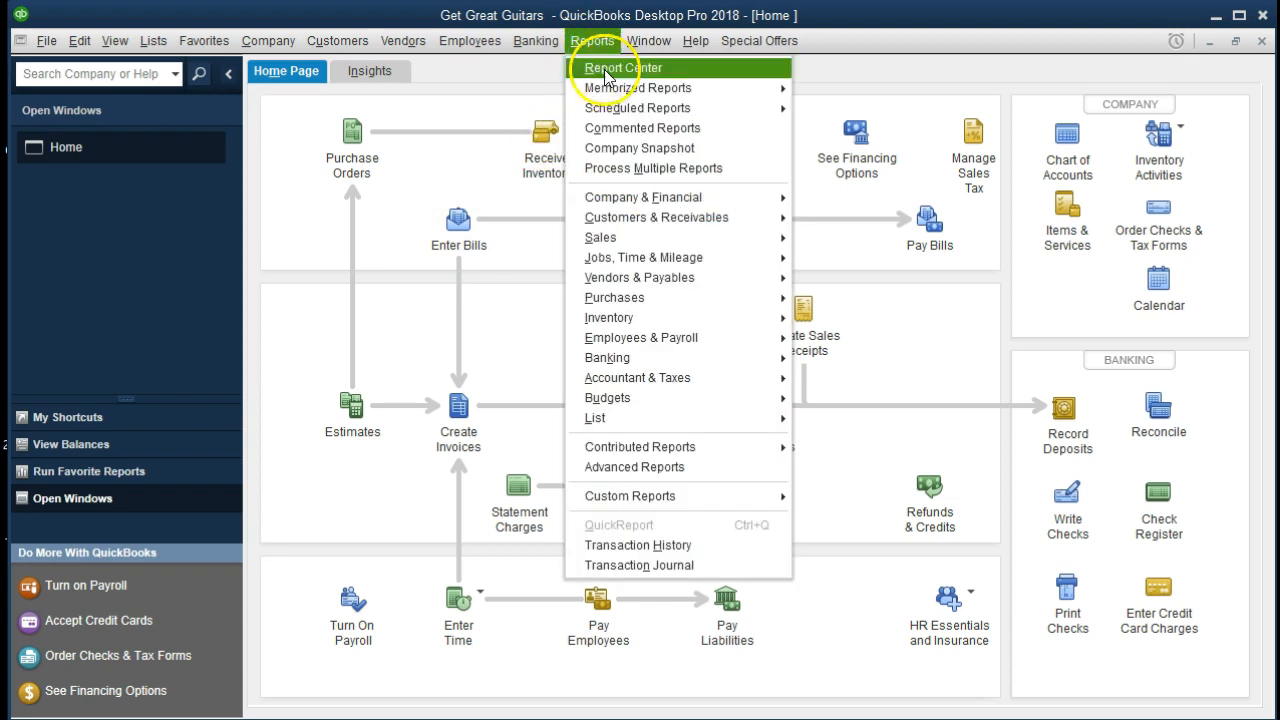
pyautogui.moveTo(698, 192)
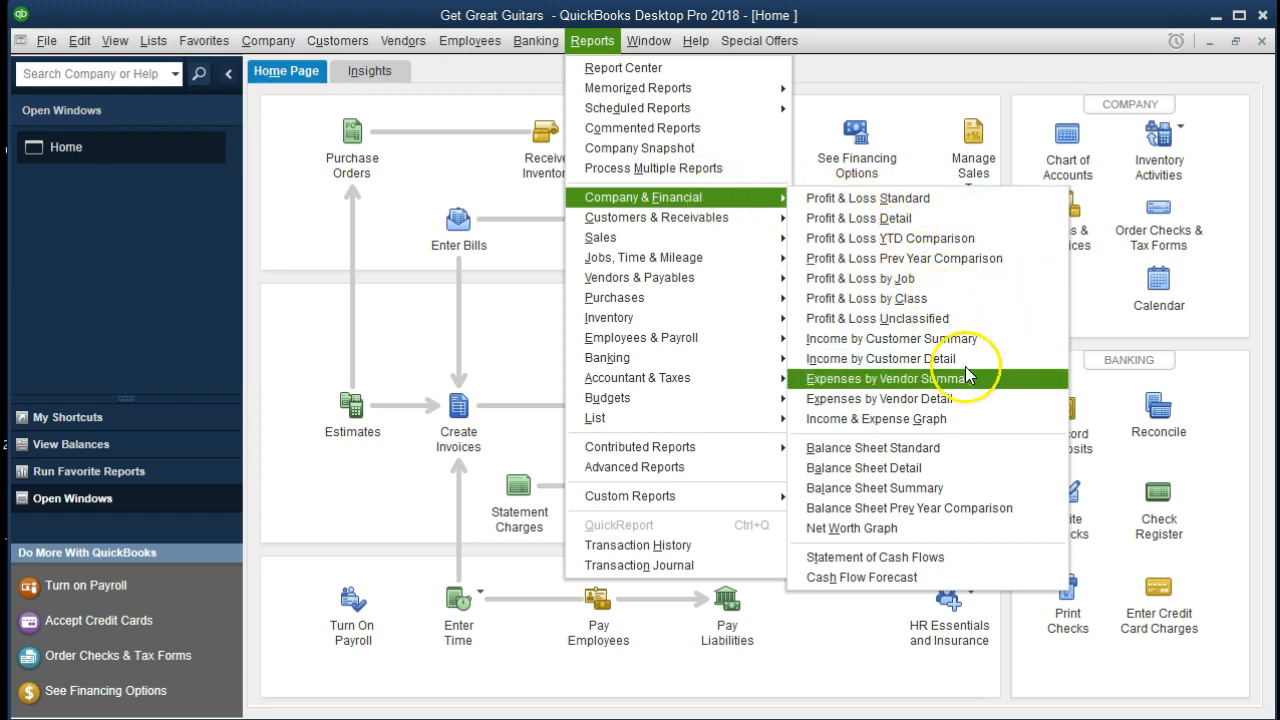
pyautogui.click(988, 458)
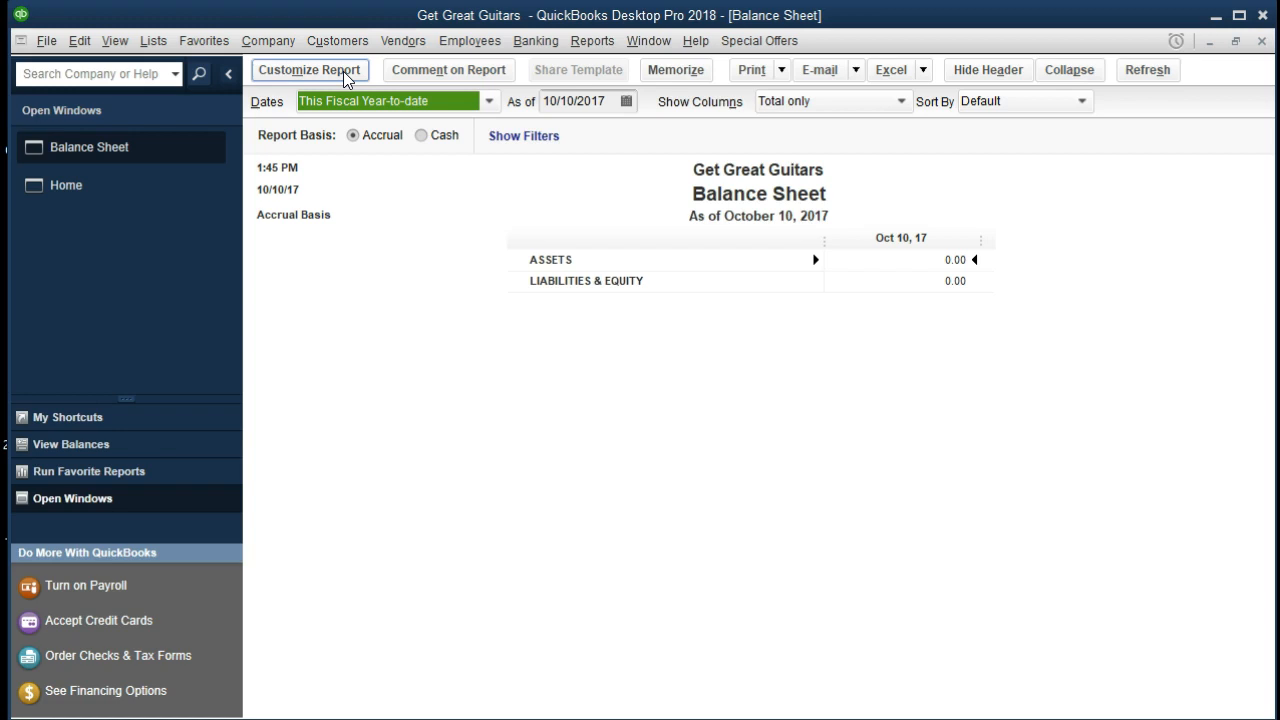
# Step: Customize the Balance Sheet's date range to run from 01/01/2021 to 12/31/2021
pyautogui.click(343, 71)
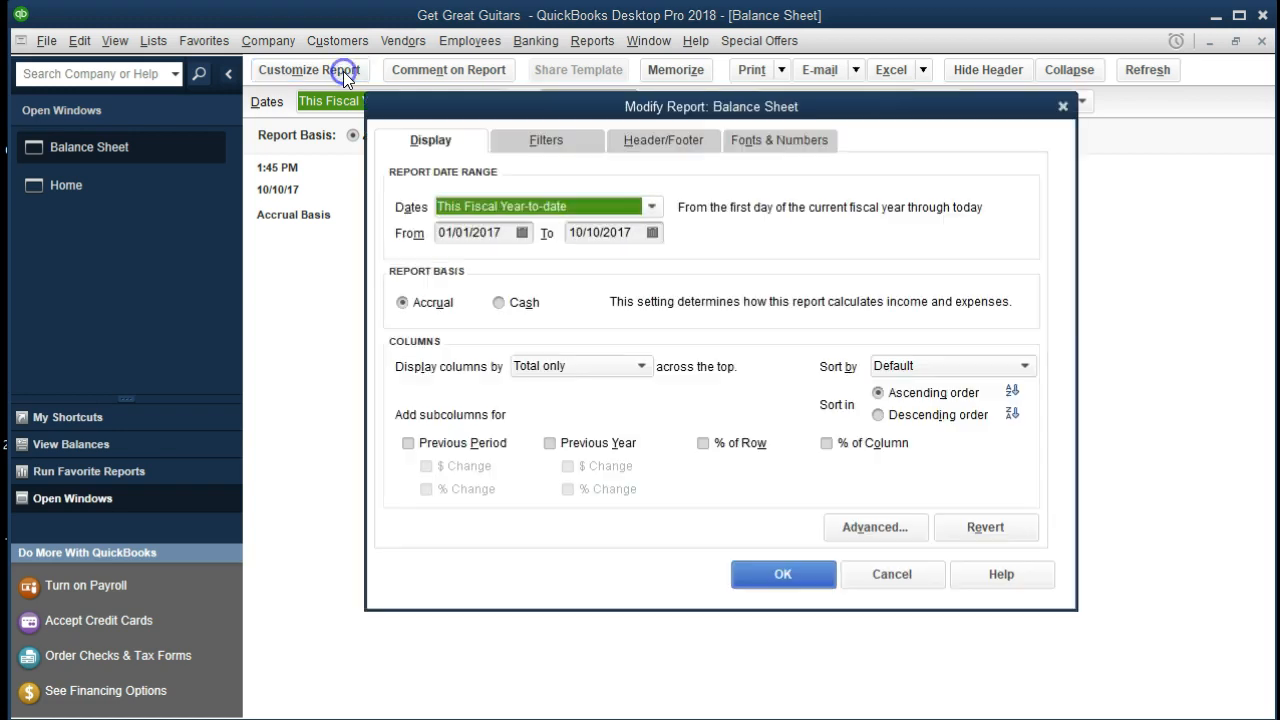
pyautogui.press('Tab')
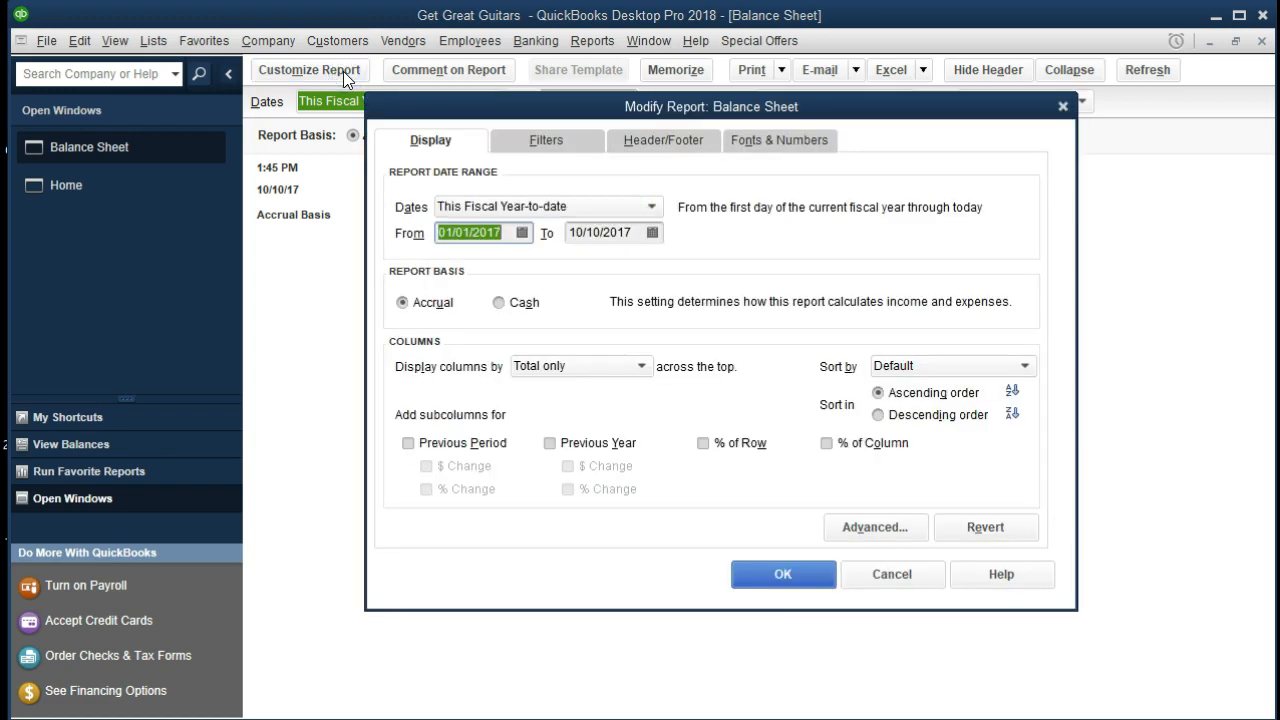
pyautogui.write('01/01/21')
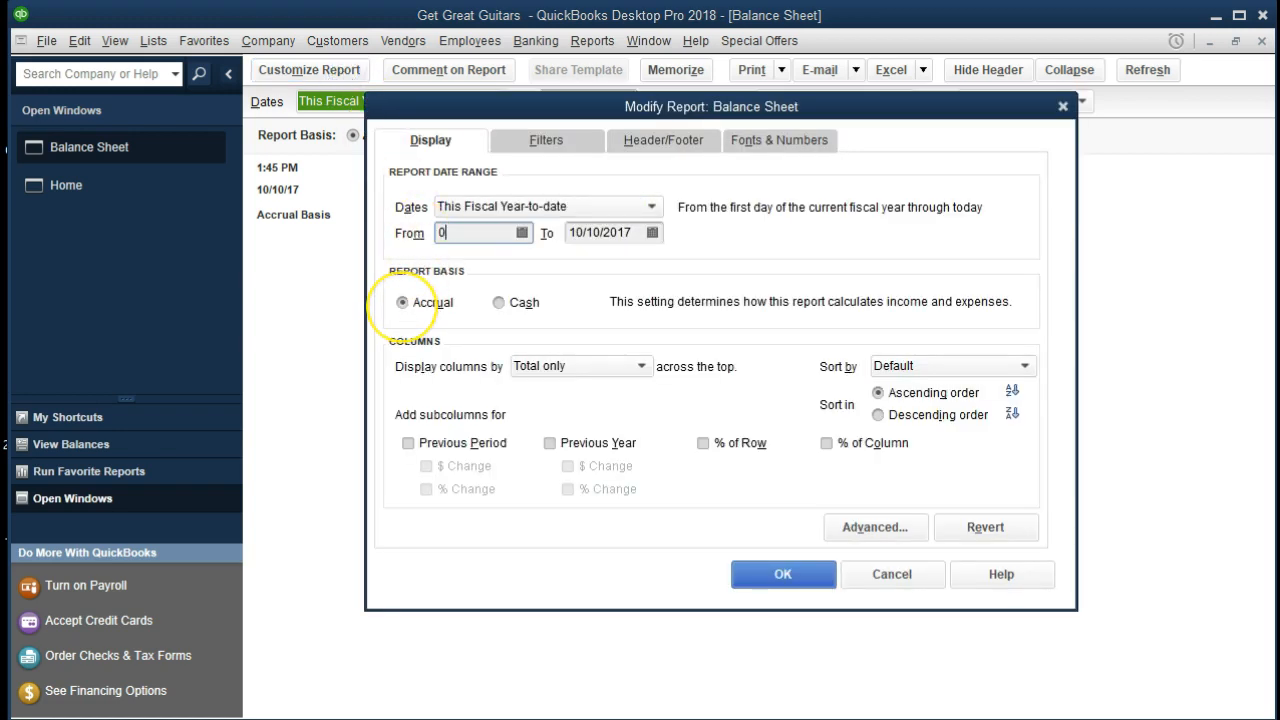
pyautogui.press('Tab')
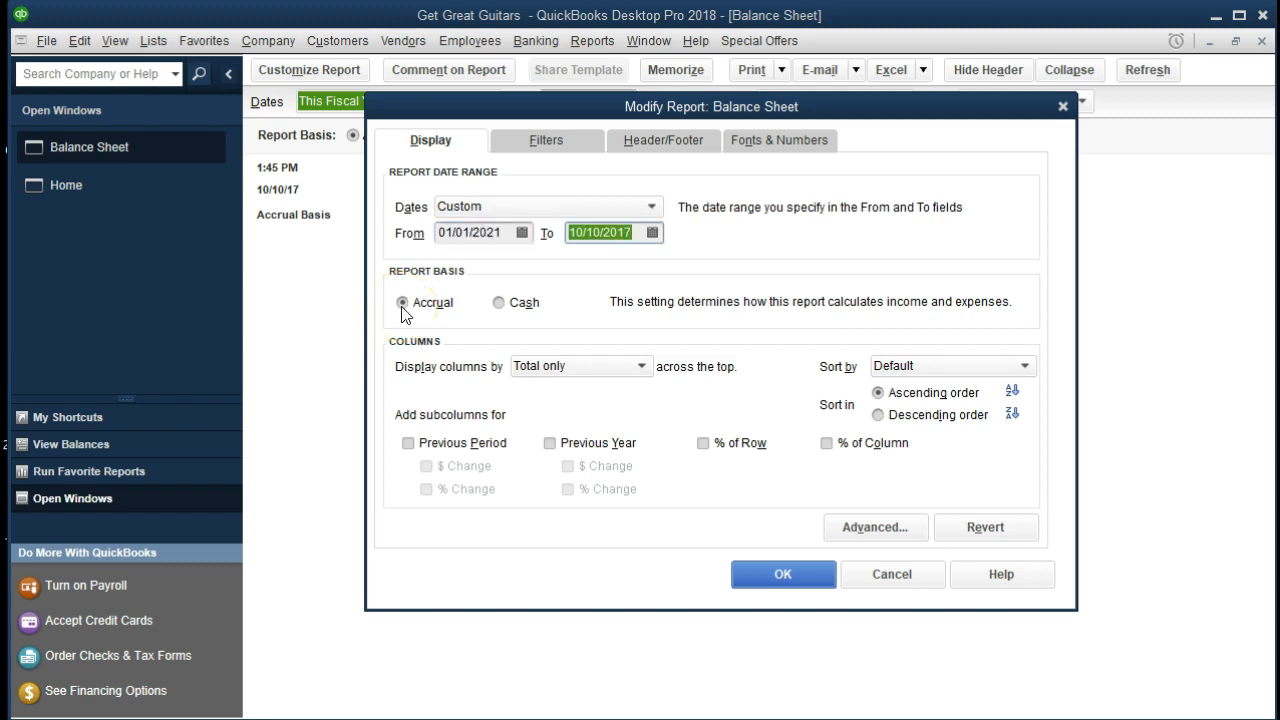
pyautogui.write('122')
pyautogui.press('BackSpace')
pyautogui.write('/31/21')
pyautogui.press('Tab')
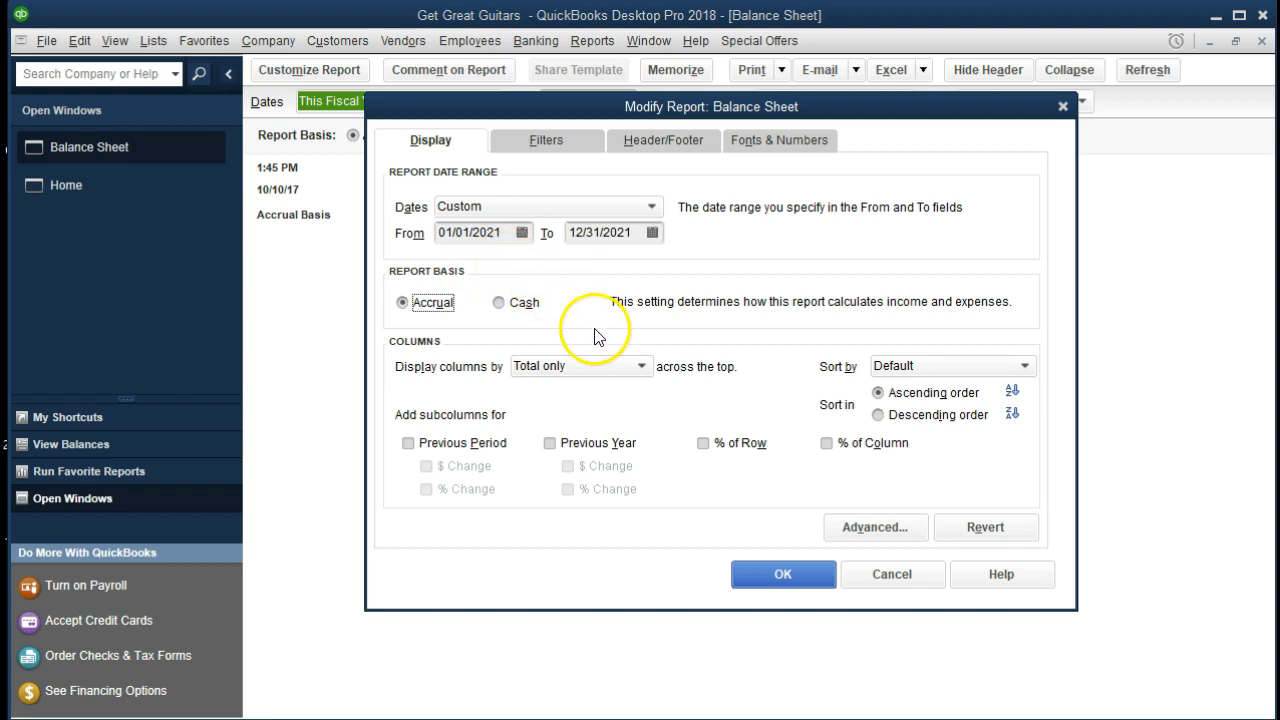
pyautogui.click(754, 578)
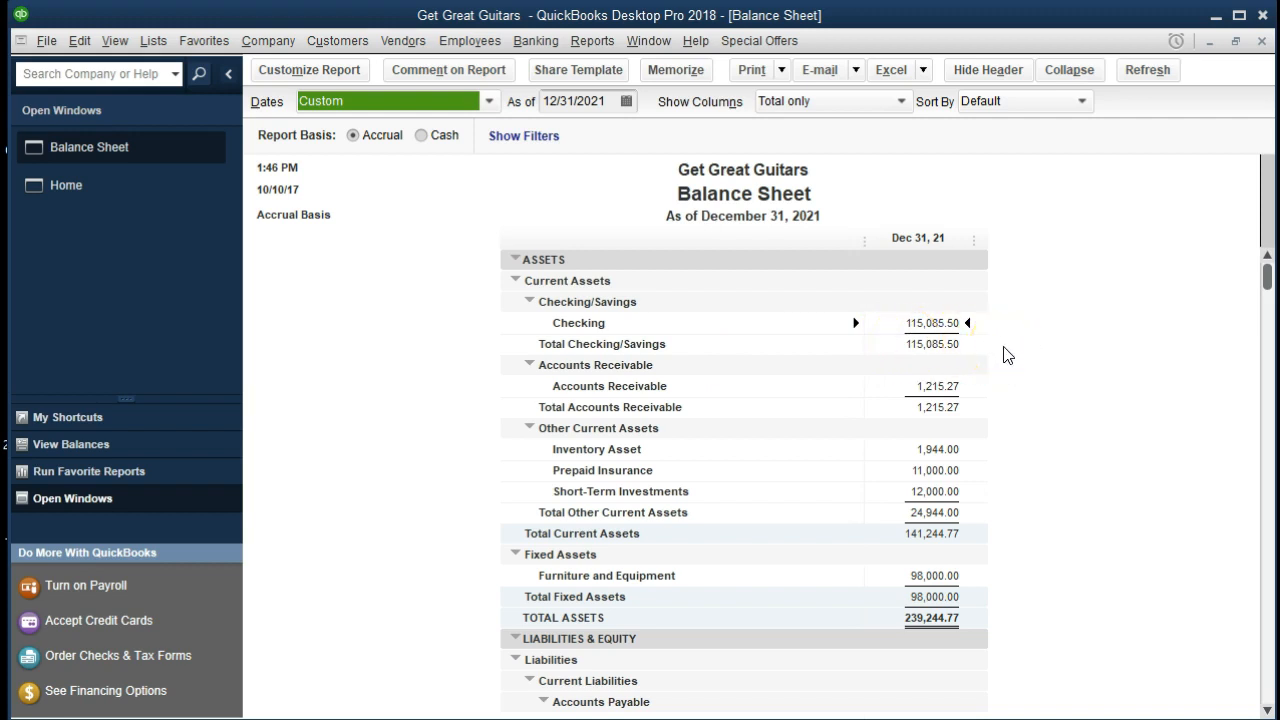
# Step: Drill into the Checking balance to review its transactions and the Safe Insureance Co check, and return to the Balance Sheet
pyautogui.doubleClick(941, 323)
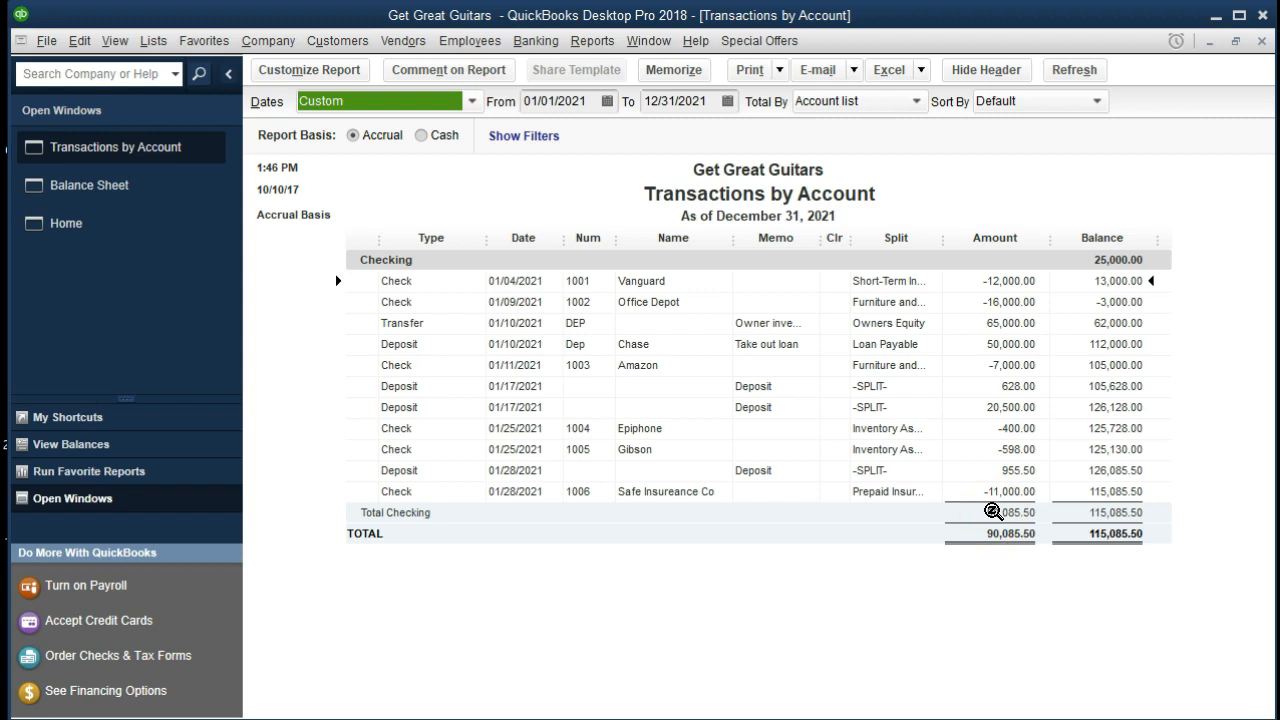
pyautogui.doubleClick(995, 492)
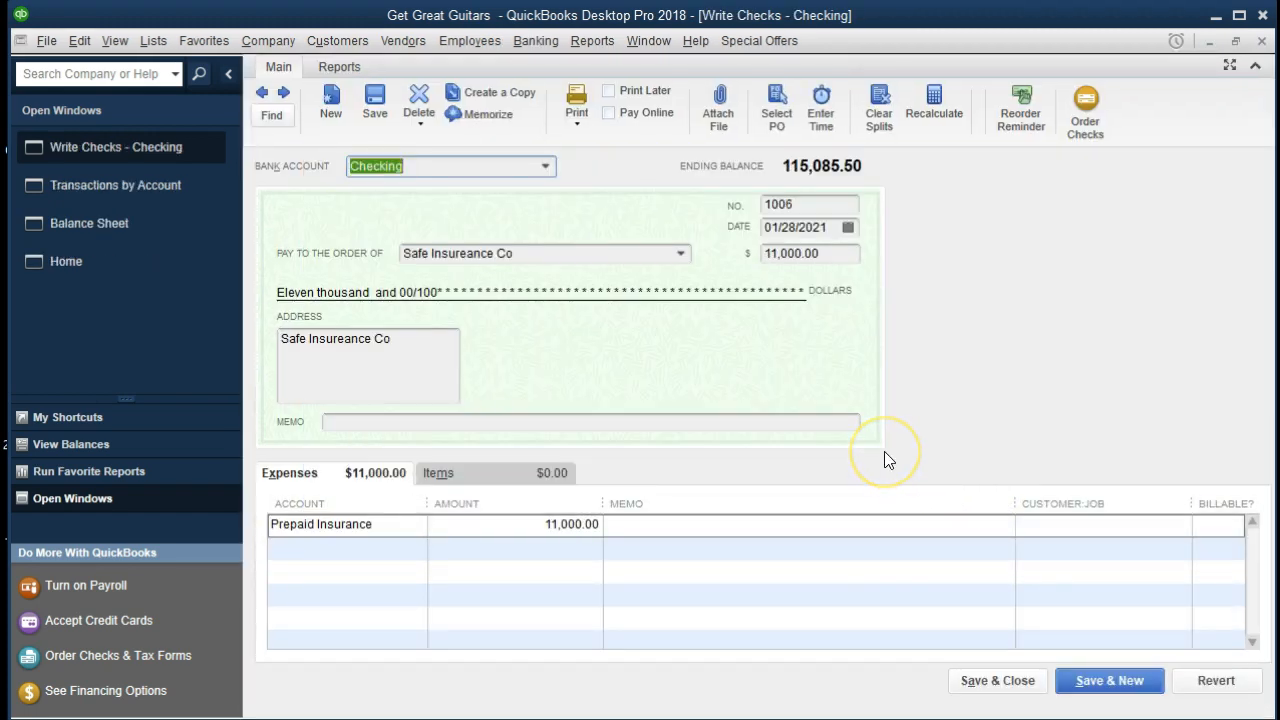
pyautogui.click(1263, 41)
pyautogui.click(1263, 41)
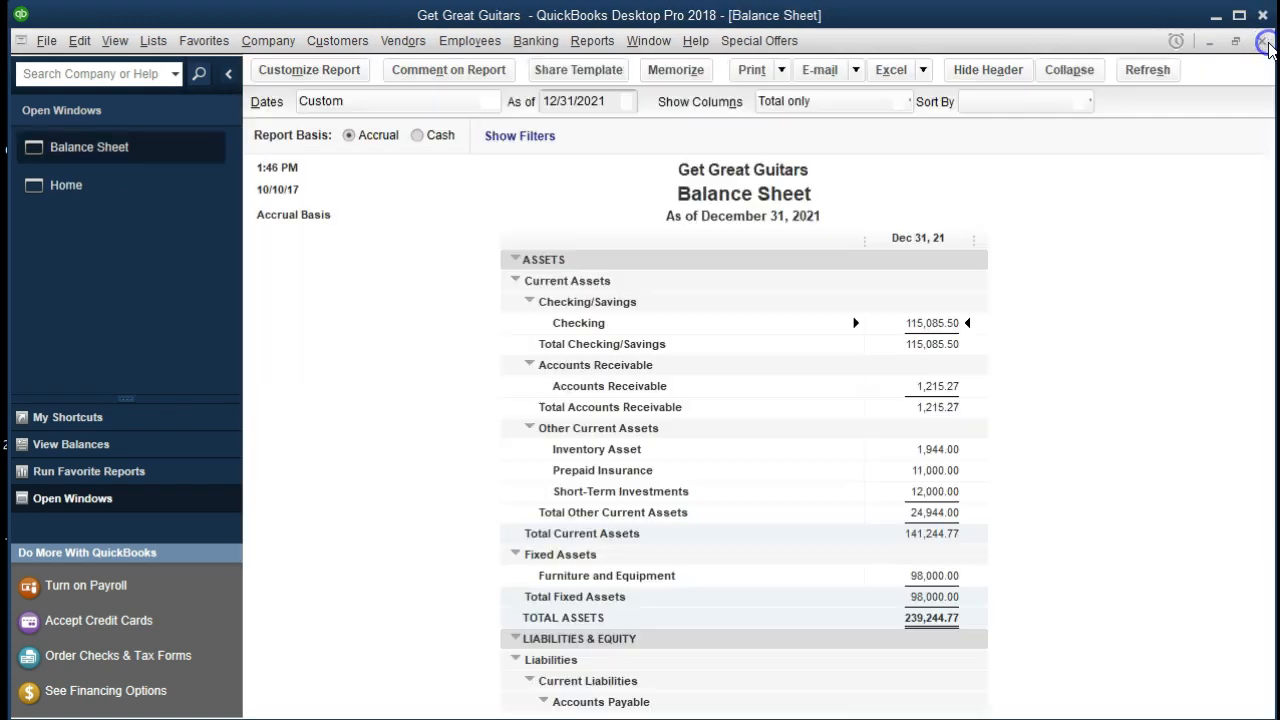
# Step: Review the Balance Sheet and trace the Prepaid Insurance balance to its source check, and return to the report
pyautogui.scroll(-2, 1148, 454)
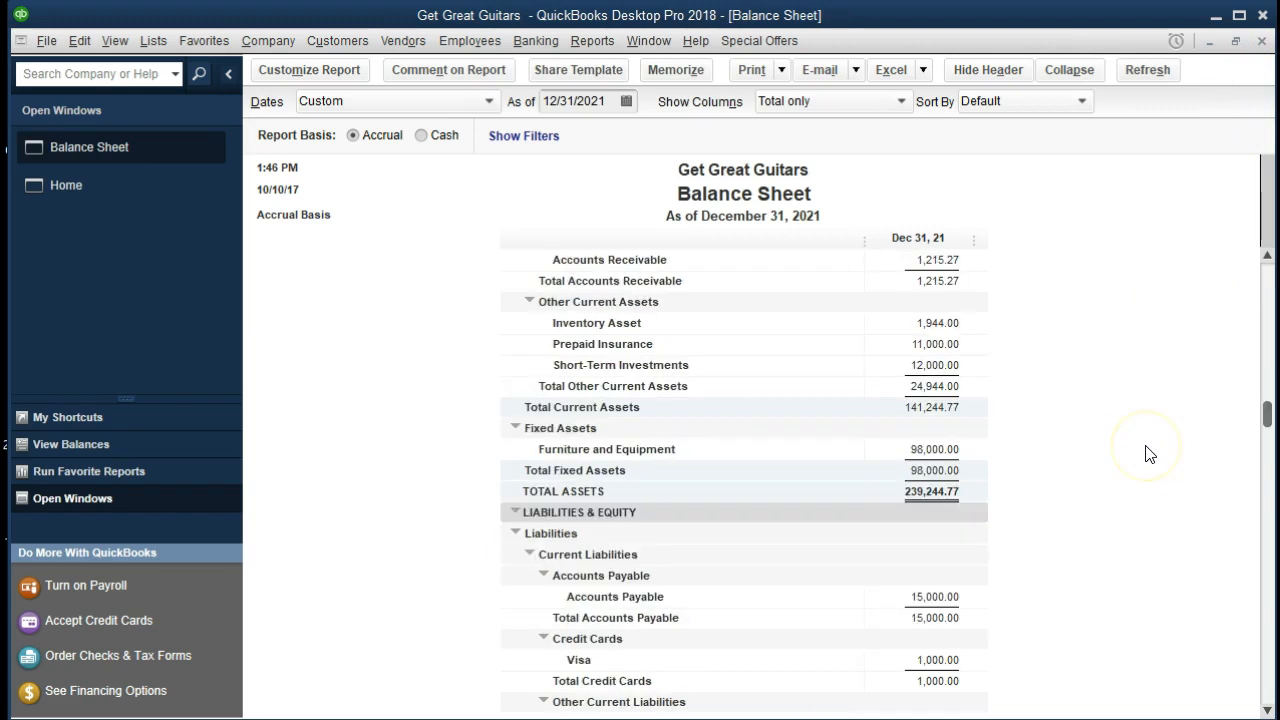
pyautogui.scroll(-3, 1148, 454)
pyautogui.scroll(3, 1148, 454)
pyautogui.scroll(2, 1148, 454)
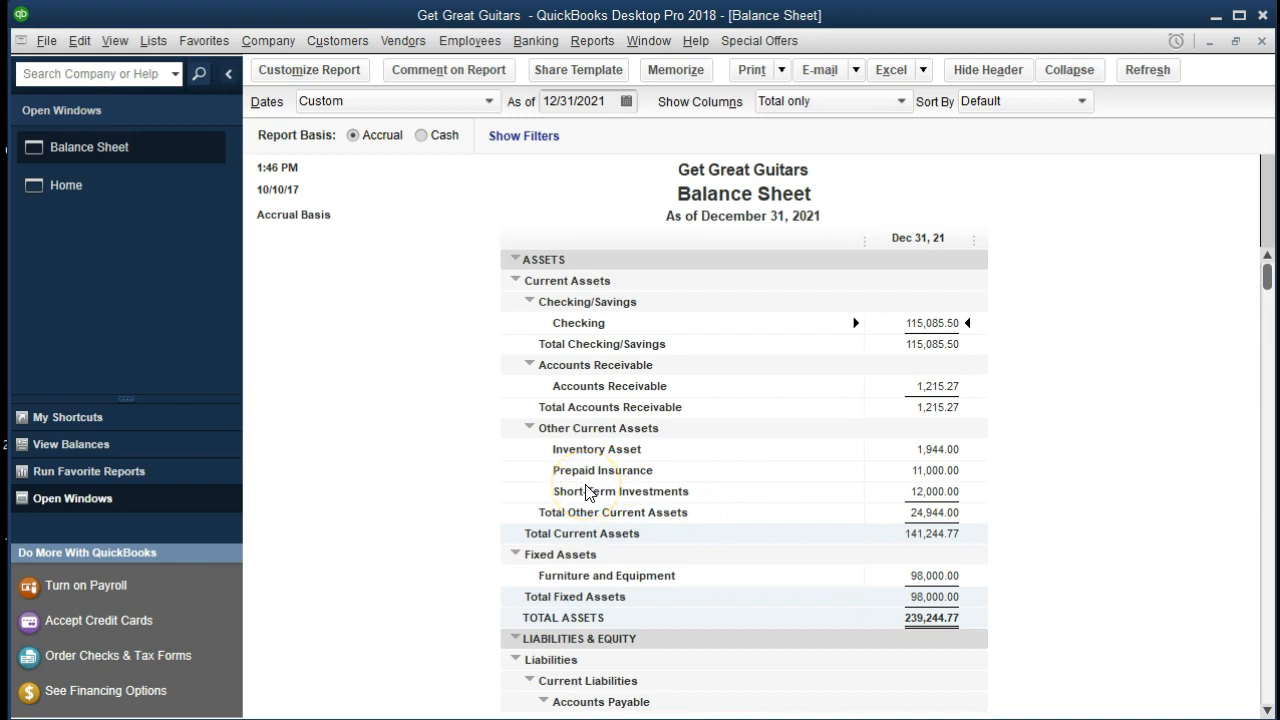
pyautogui.doubleClick(934, 470)
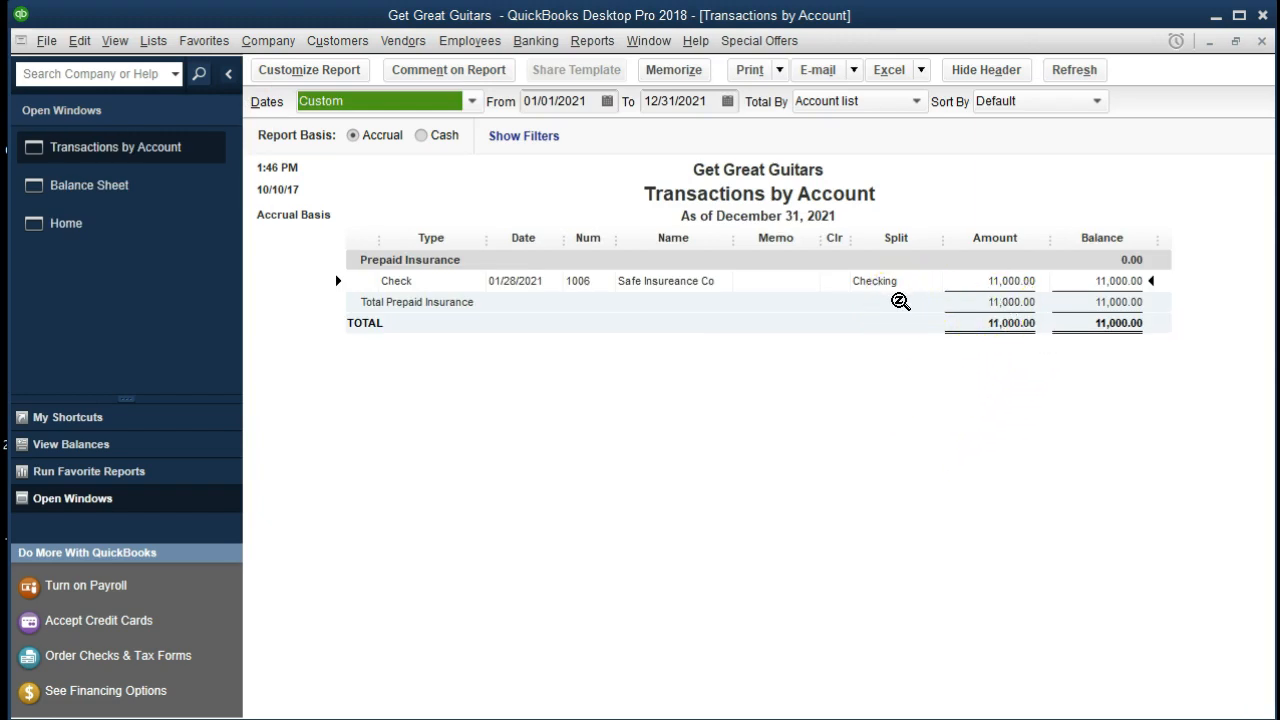
pyautogui.doubleClick(1020, 282)
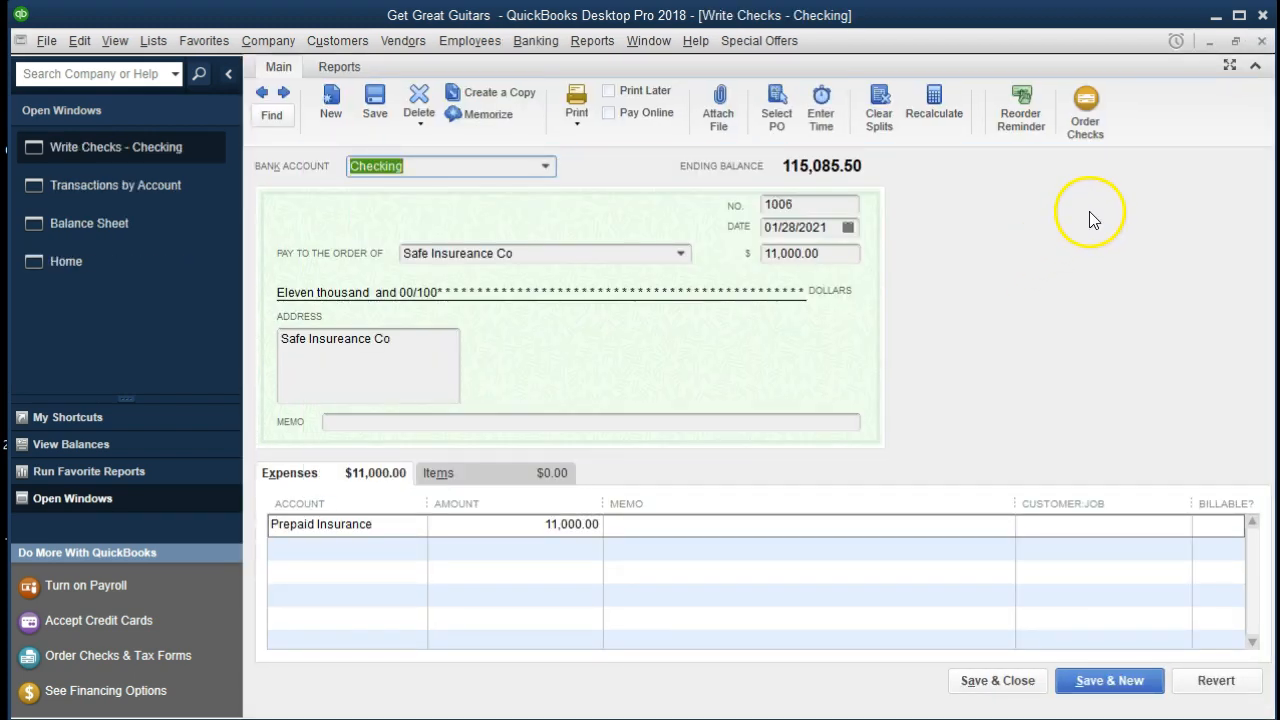
pyautogui.click(1261, 42)
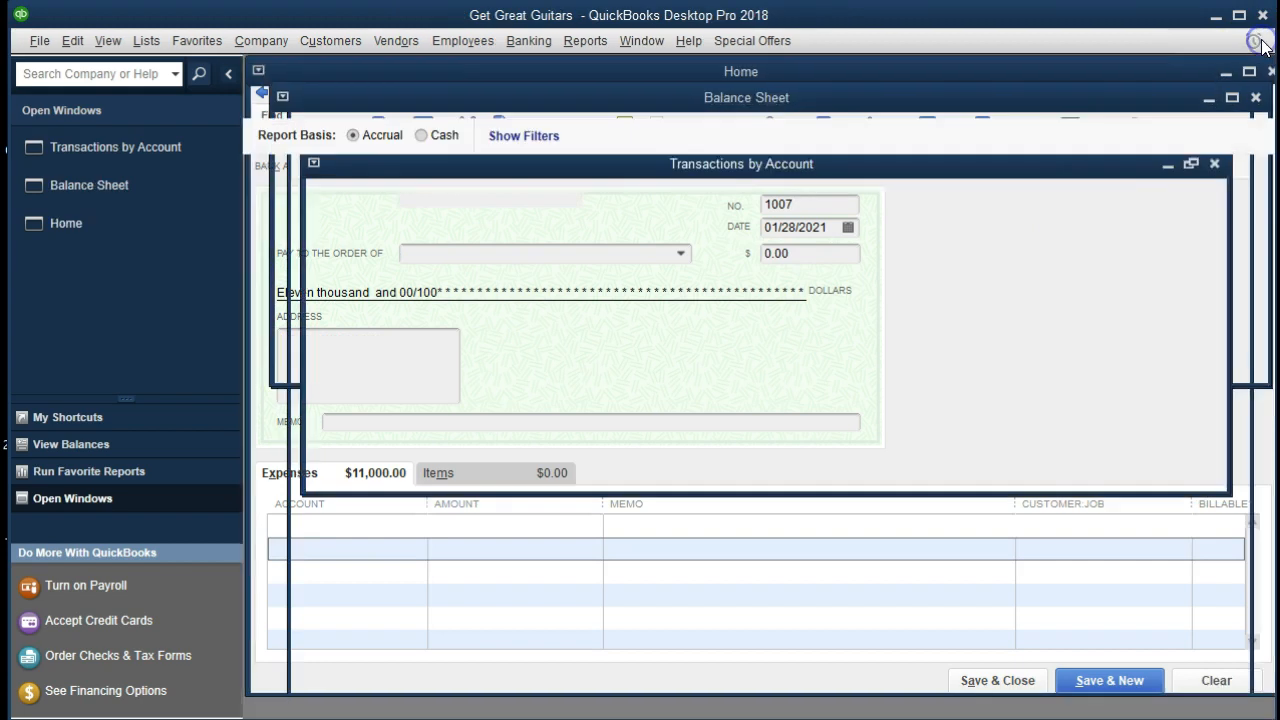
pyautogui.click(1262, 41)
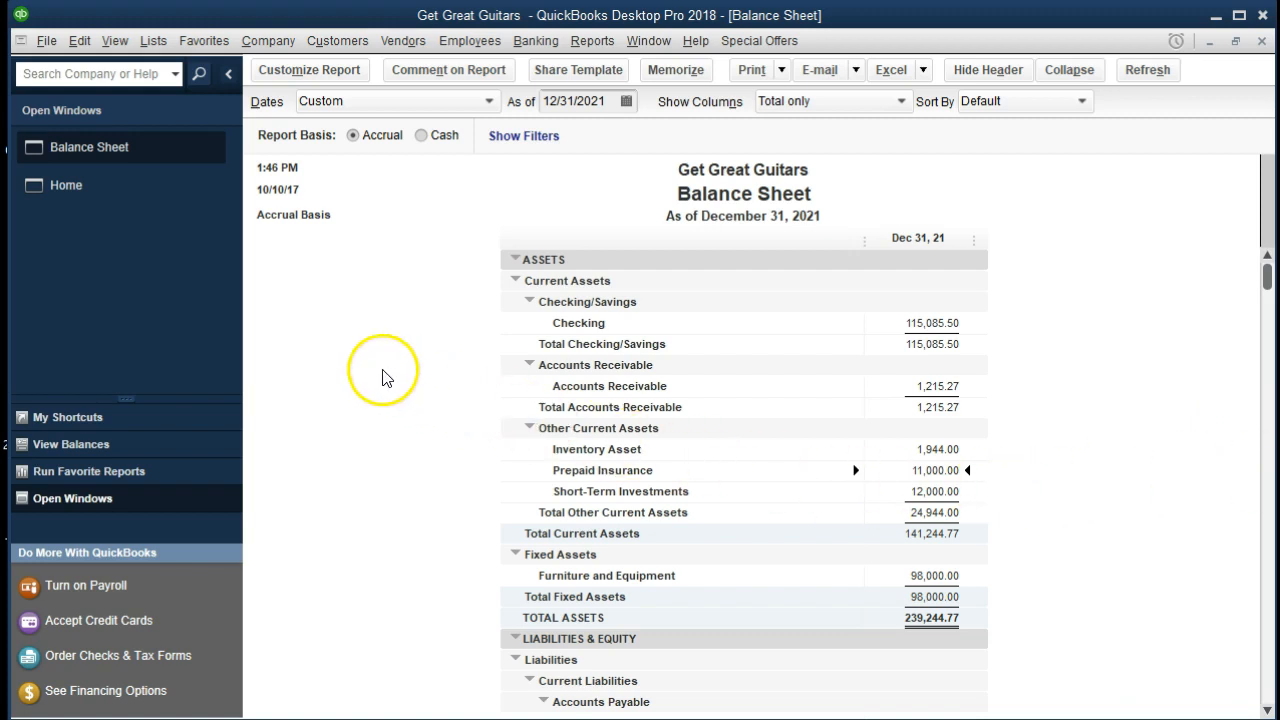
# Step: Start a new check from Checking dated 01/28/2021 and quick-add Staples as its payee with the name type Vendor
pyautogui.click(105, 190)
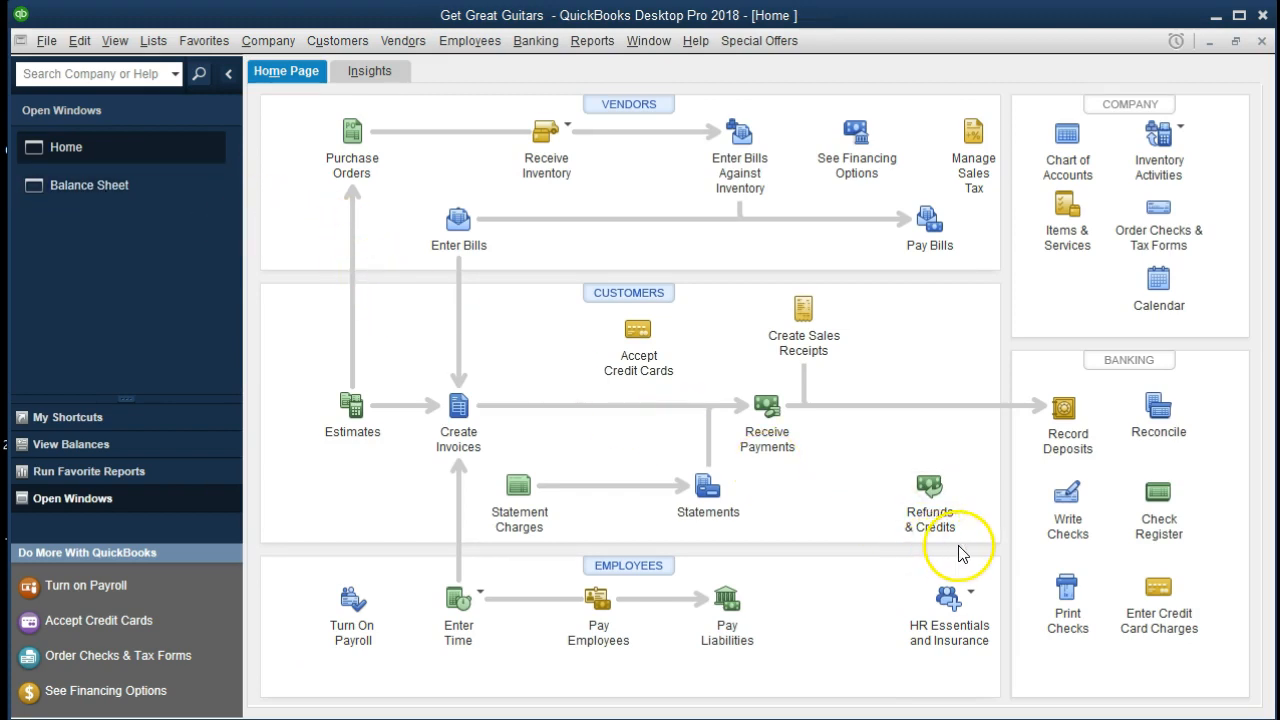
pyautogui.click(1065, 518)
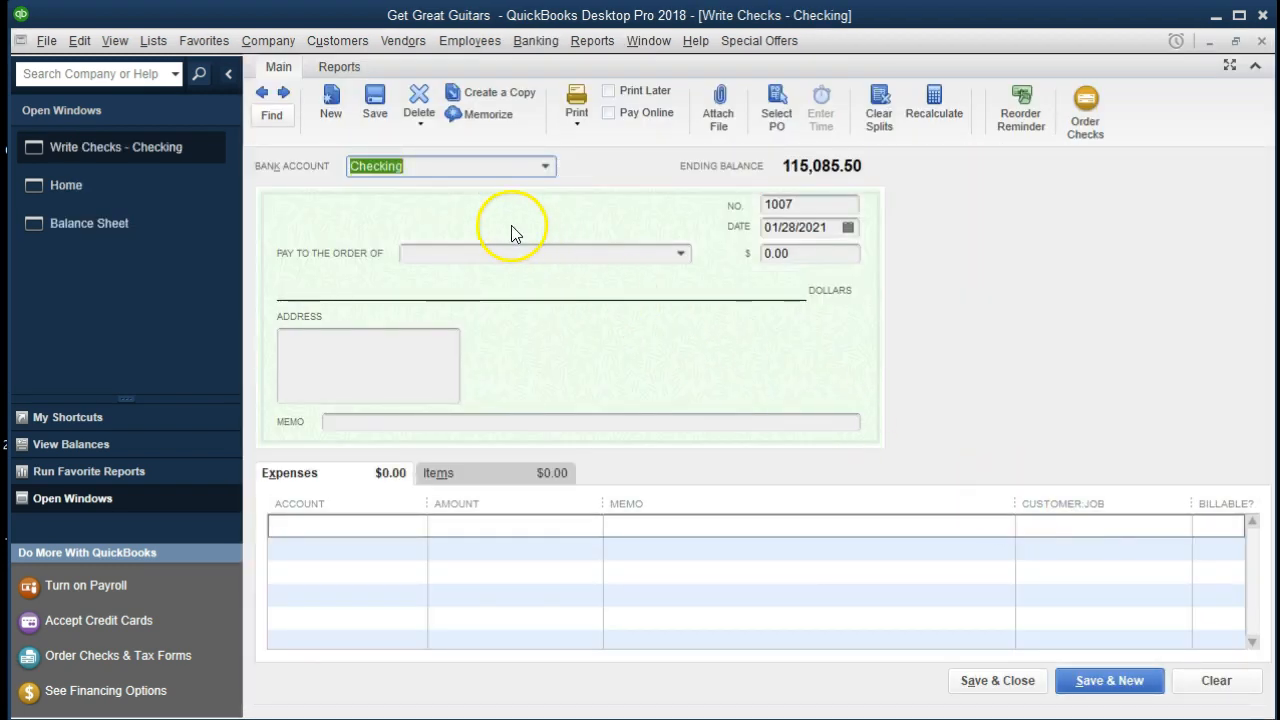
pyautogui.press('Tab')
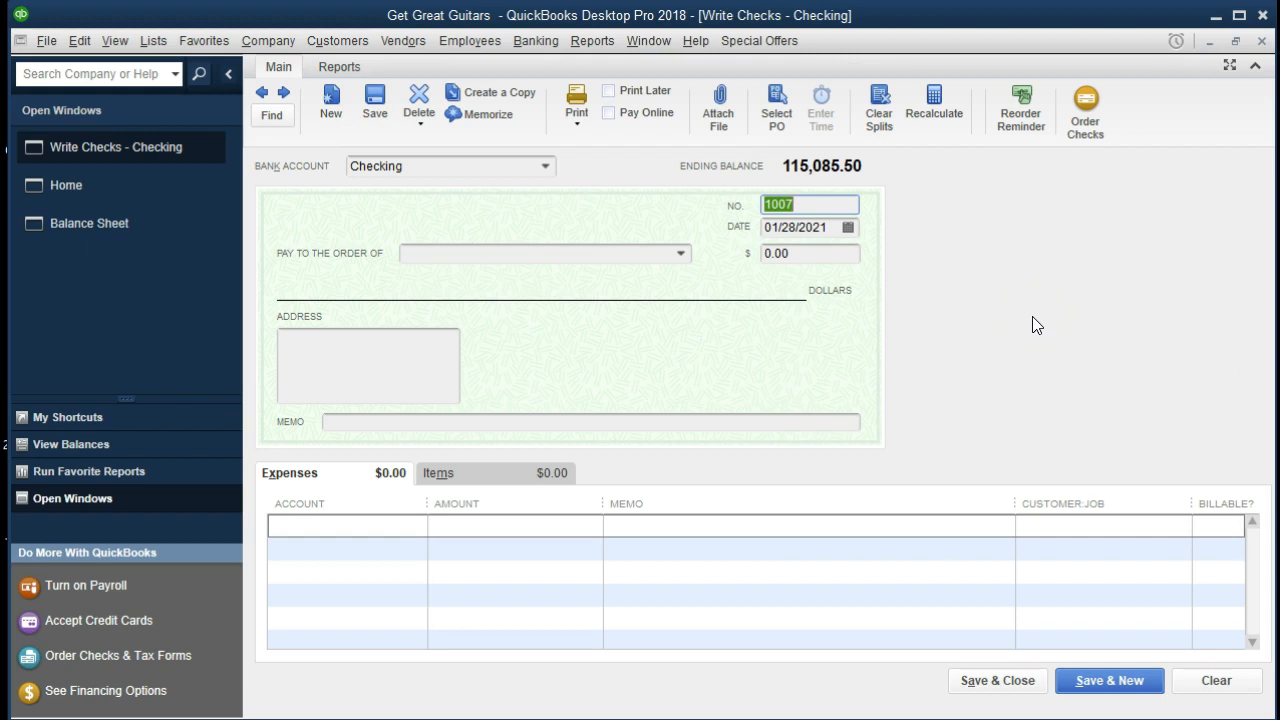
pyautogui.press('Tab')
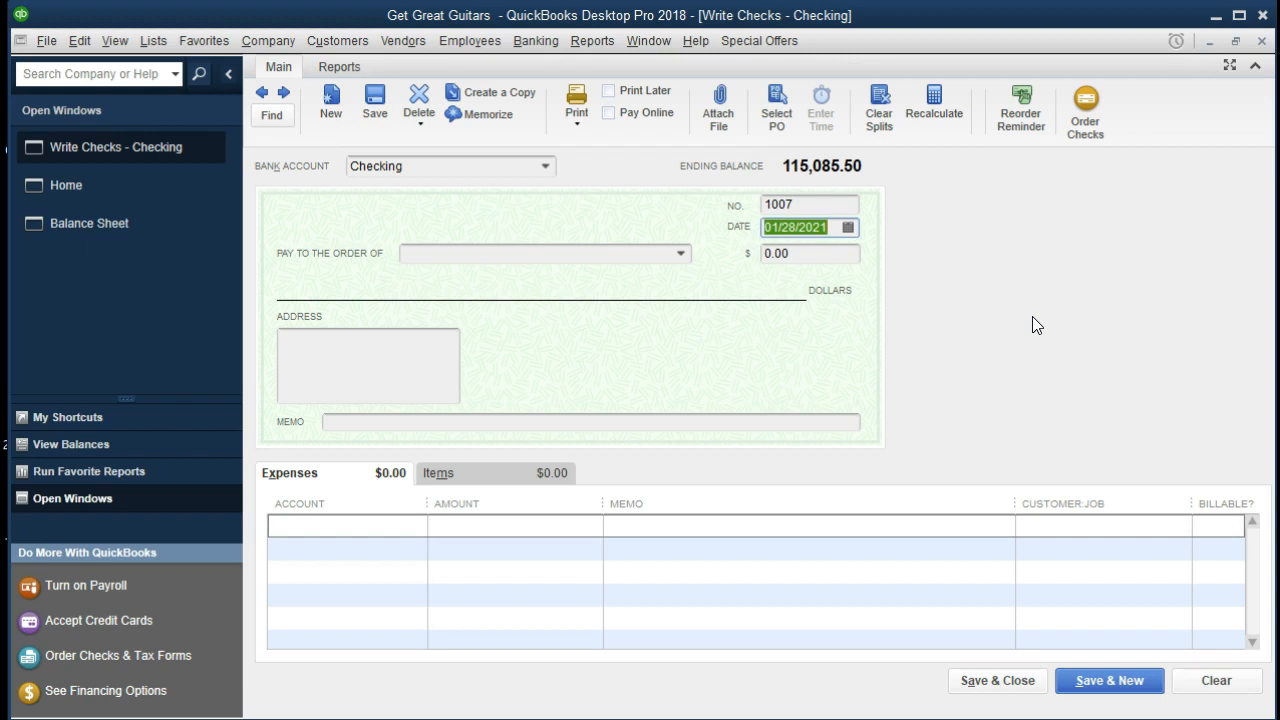
pyautogui.press('Tab')
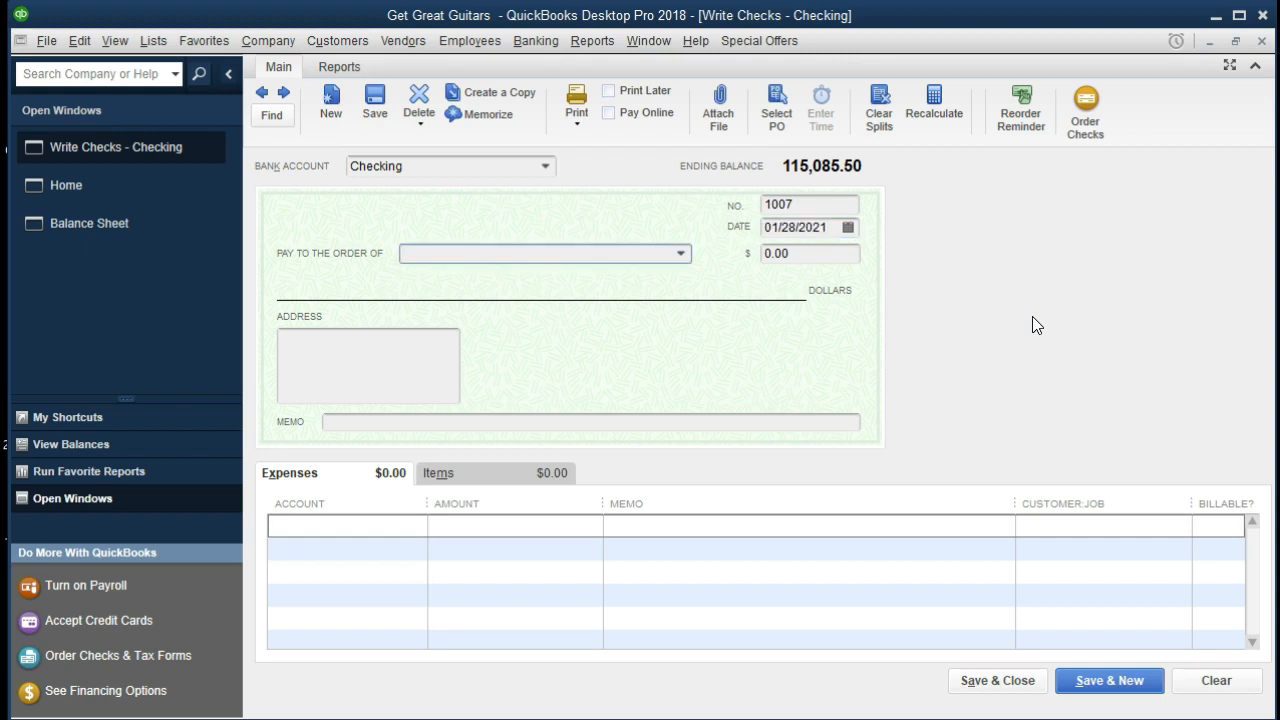
pyautogui.write('Staples')
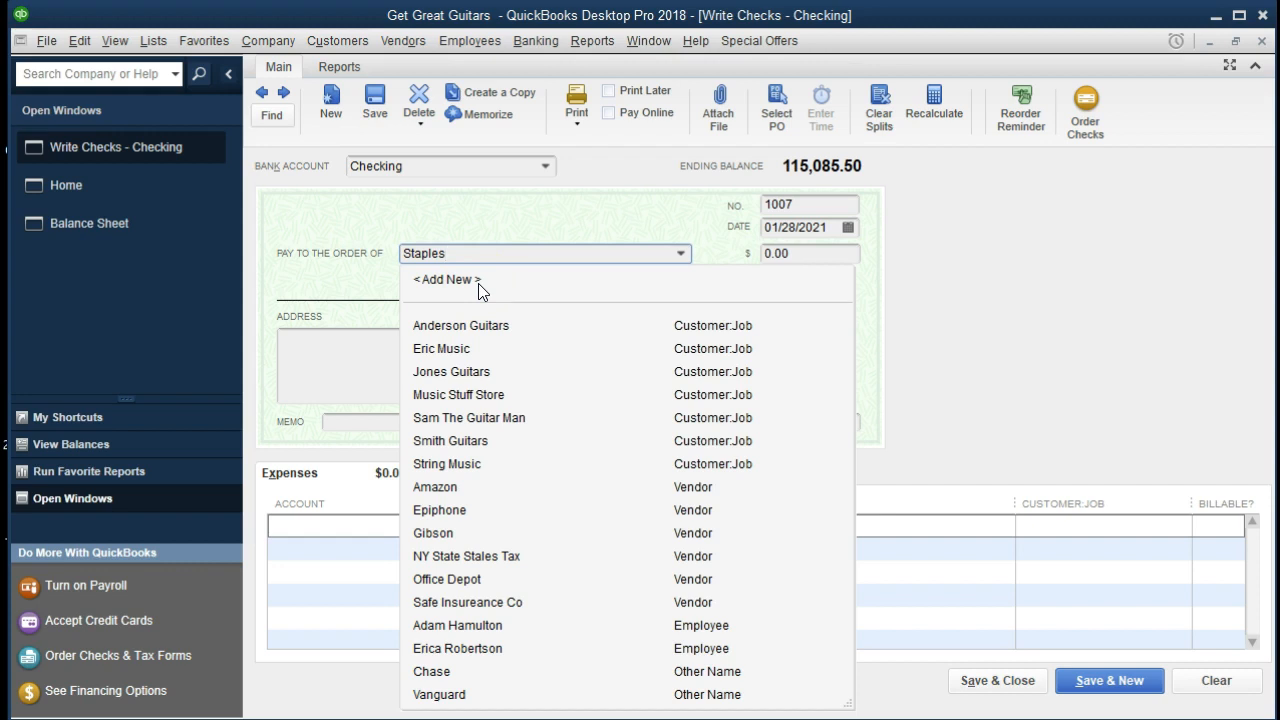
pyautogui.press('Tab')
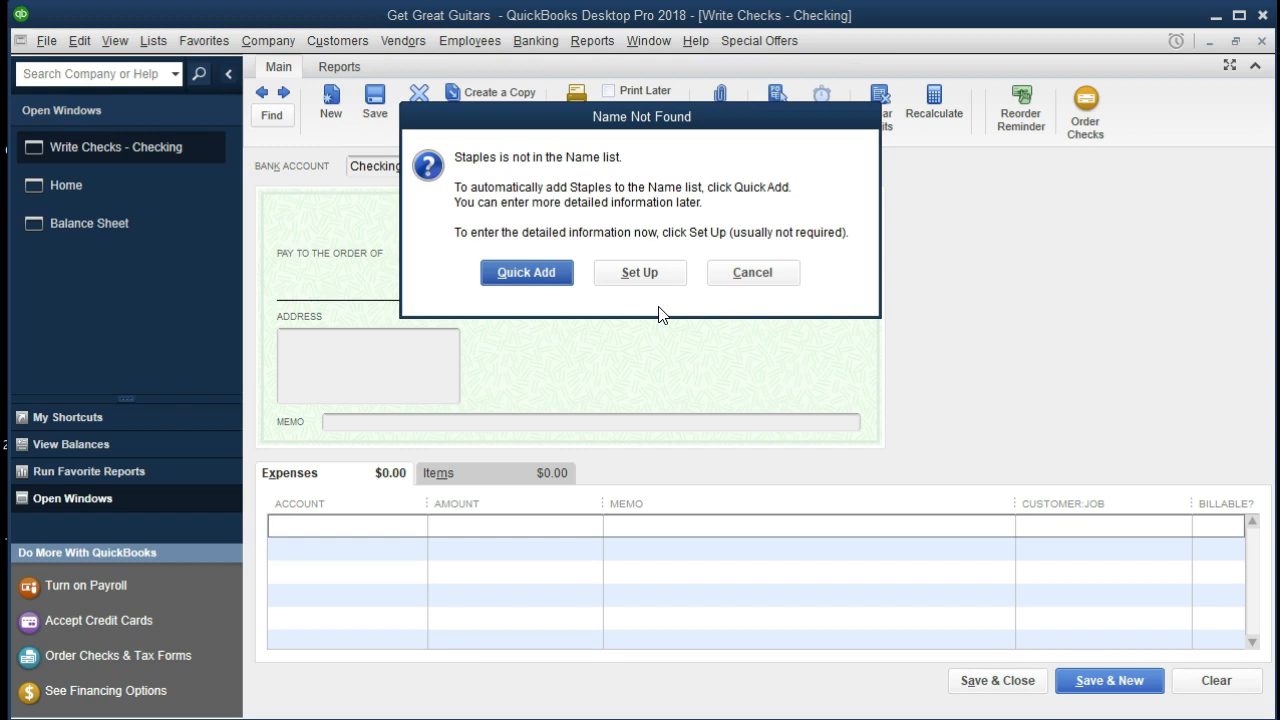
pyautogui.click(534, 287)
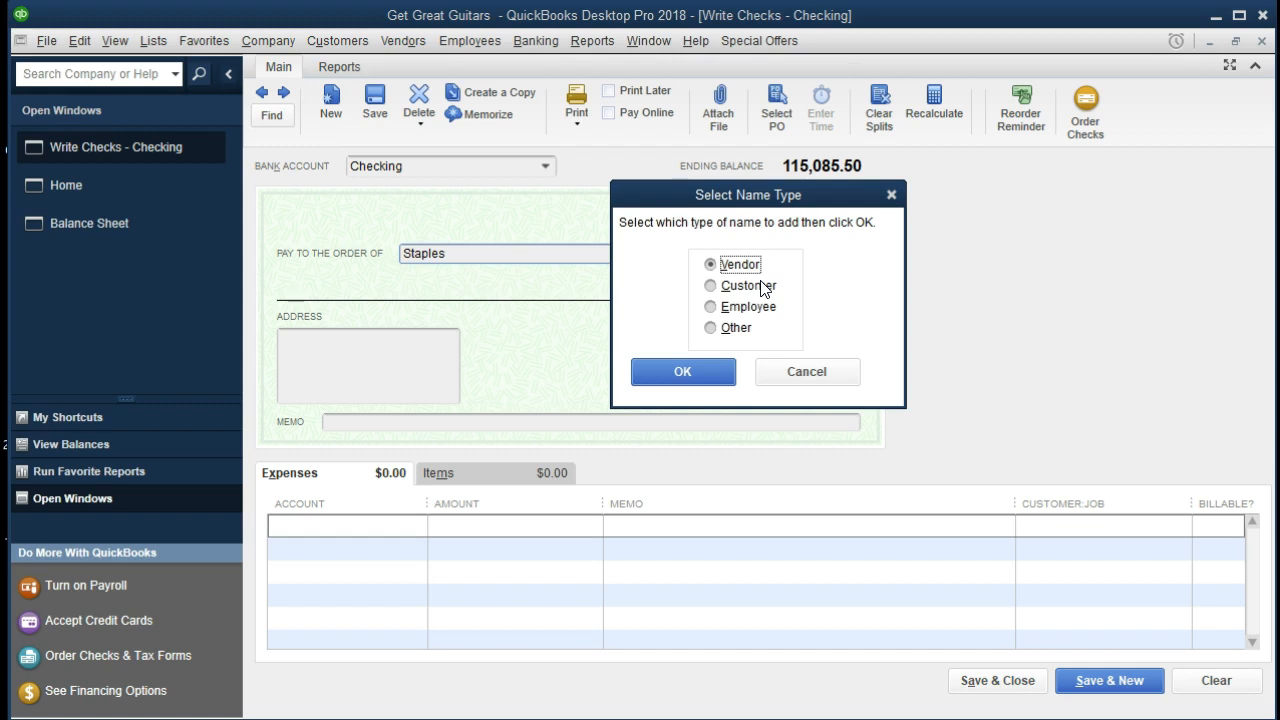
pyautogui.click(700, 373)
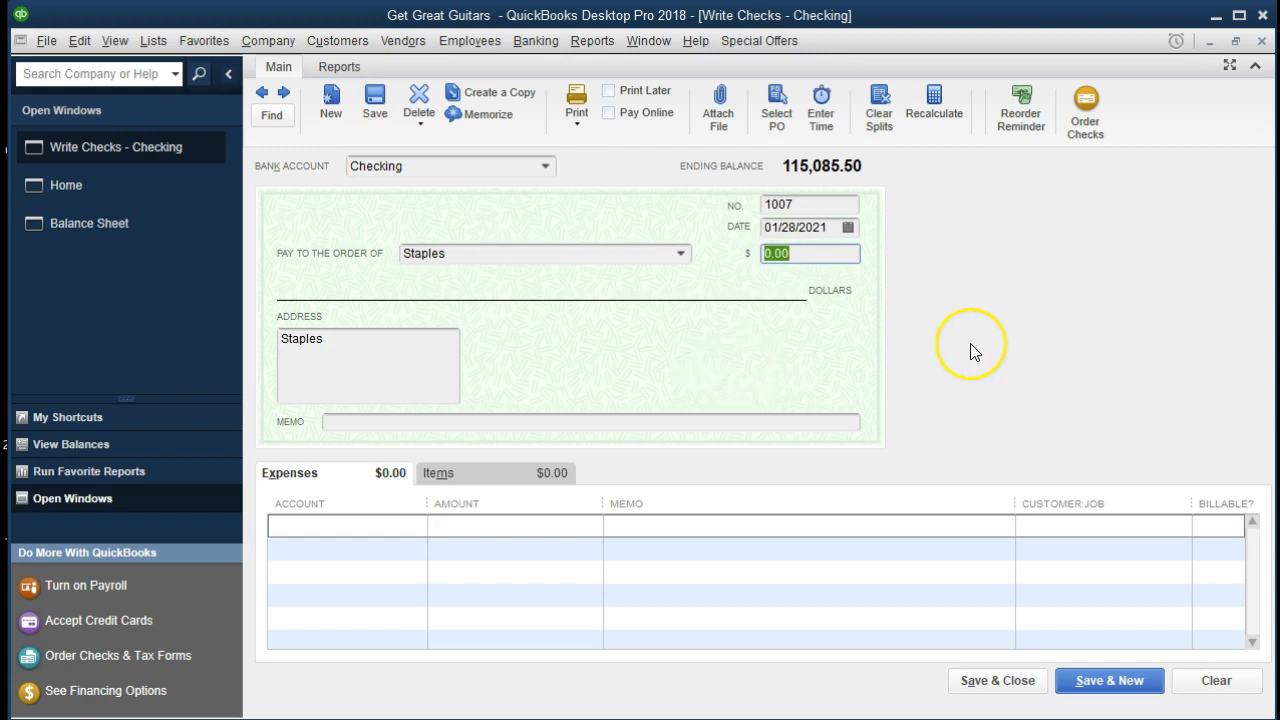
# Step: Set the Staples check amount to 500.00 and go to the expense account of its first line
pyautogui.write('500')
pyautogui.press('Tab')
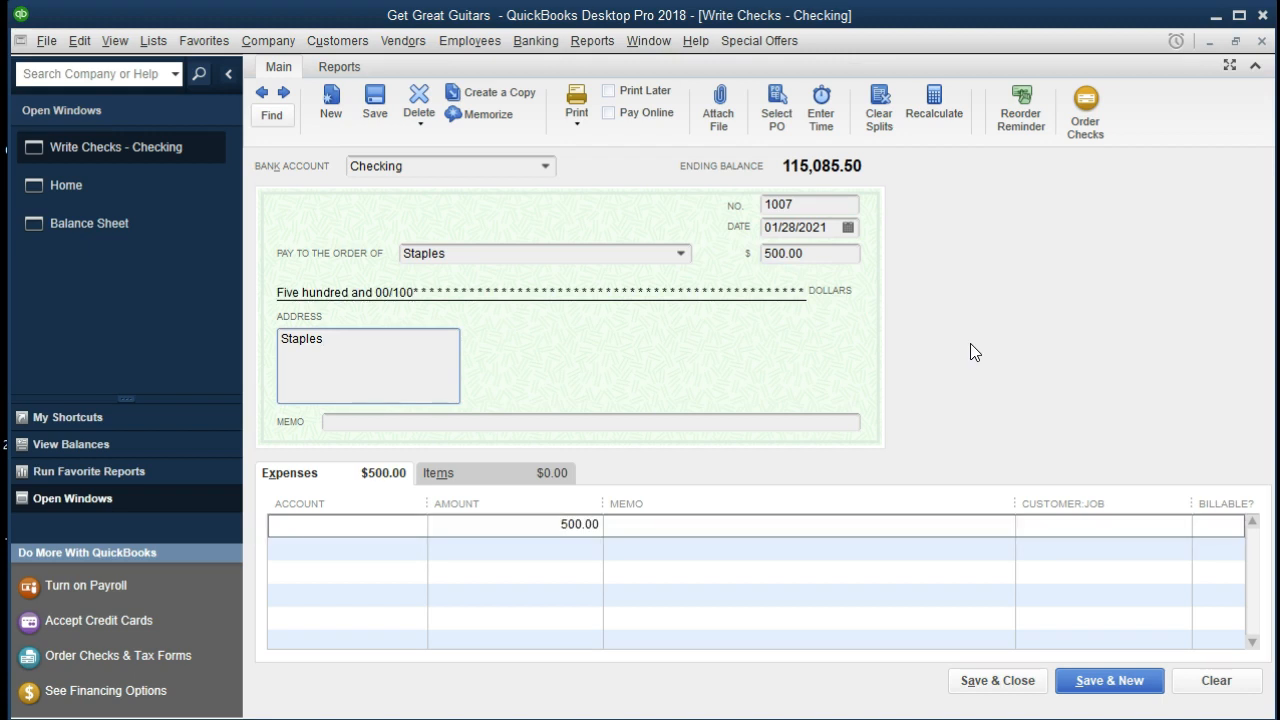
pyautogui.press('Tab')
pyautogui.press('Tab')
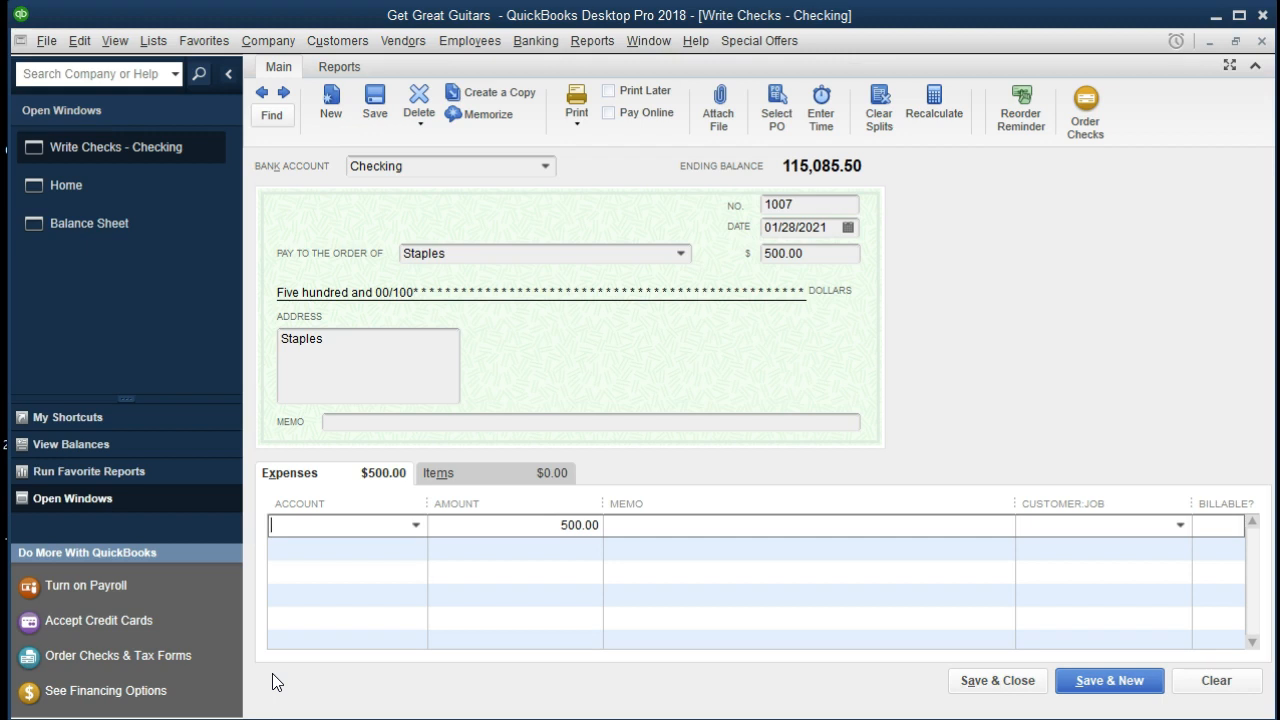
pyautogui.write('Su')
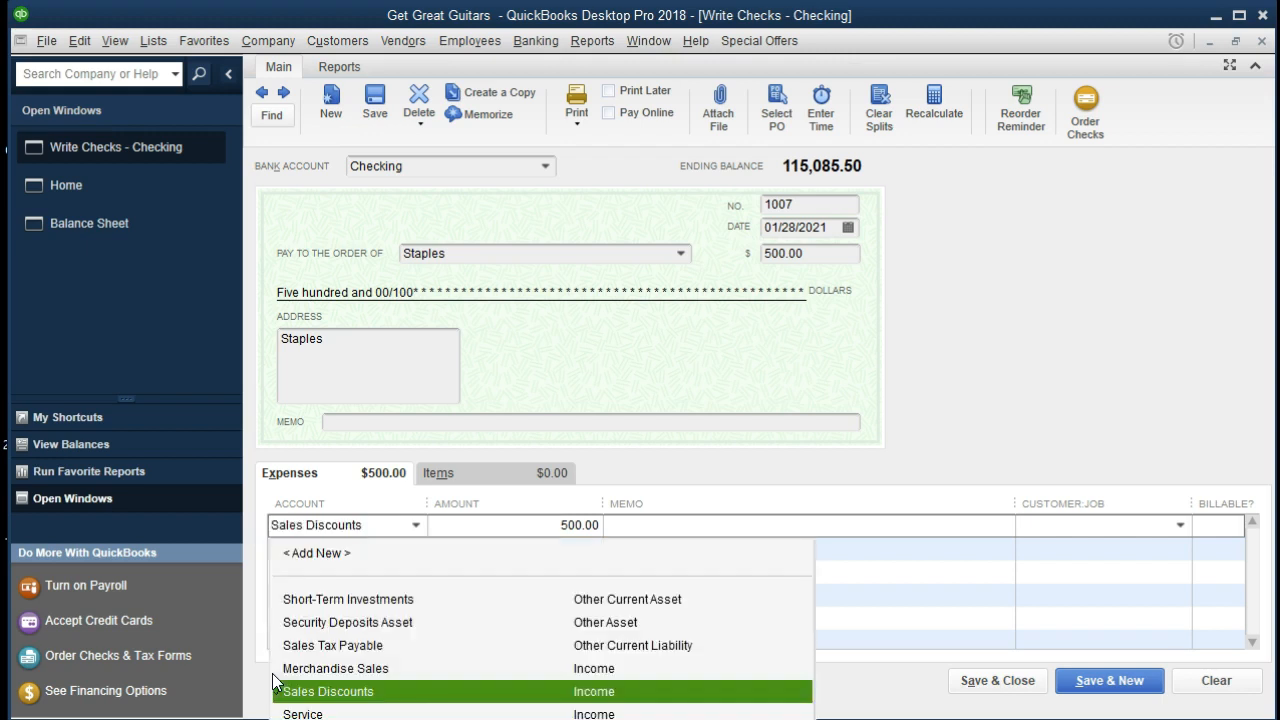
pyautogui.write('ppl')
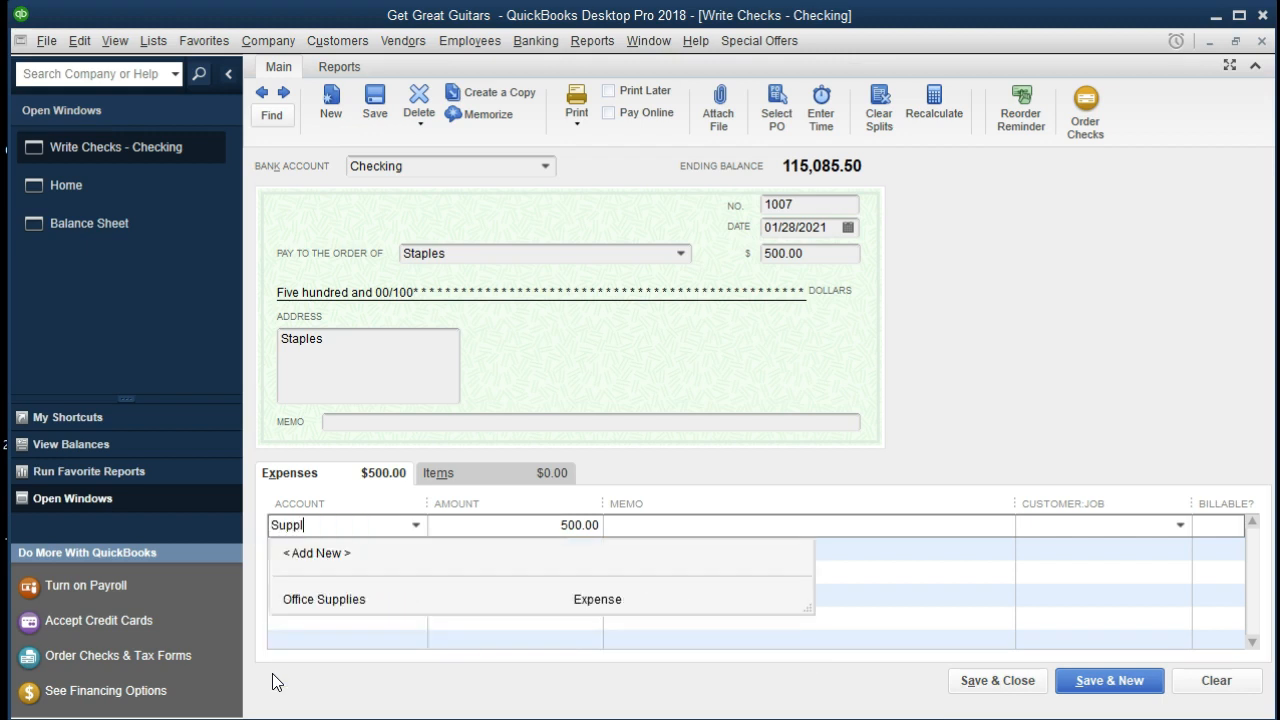
pyautogui.press('BackSpace')
pyautogui.press('BackSpace')
pyautogui.press('BackSpace')
pyautogui.press('BackSpace')
pyautogui.press('BackSpace')
pyautogui.write('Supplies Expense')
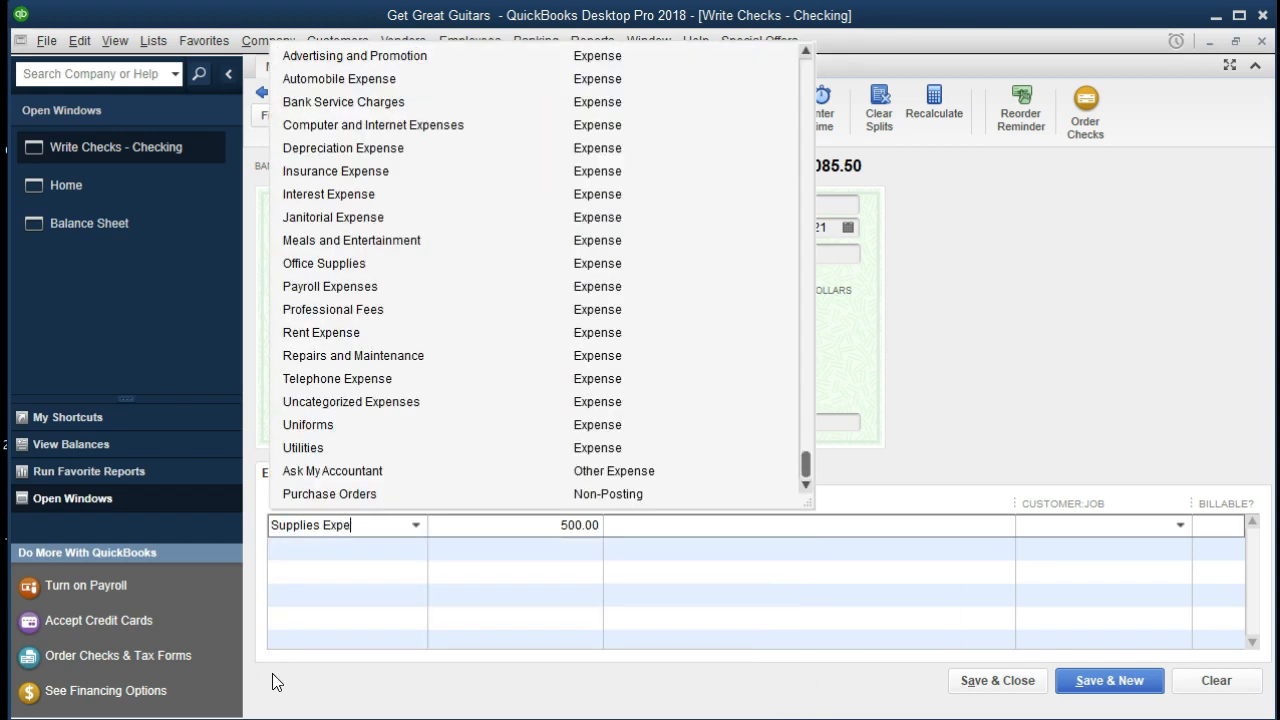
pyautogui.press('BackSpace')
pyautogui.press('BackSpace')
pyautogui.press('BackSpace')
pyautogui.press('BackSpace')
pyautogui.press('BackSpace')
pyautogui.press('BackSpace')
pyautogui.press('BackSpace')
pyautogui.press('BackSpace')
pyautogui.press('BackSpace')
pyautogui.press('BackSpace')
pyautogui.press('BackSpace')
pyautogui.press('BackSpace')
pyautogui.press('BackSpace')
pyautogui.press('BackSpace')
pyautogui.press('BackSpace')
pyautogui.press('BackSpace')
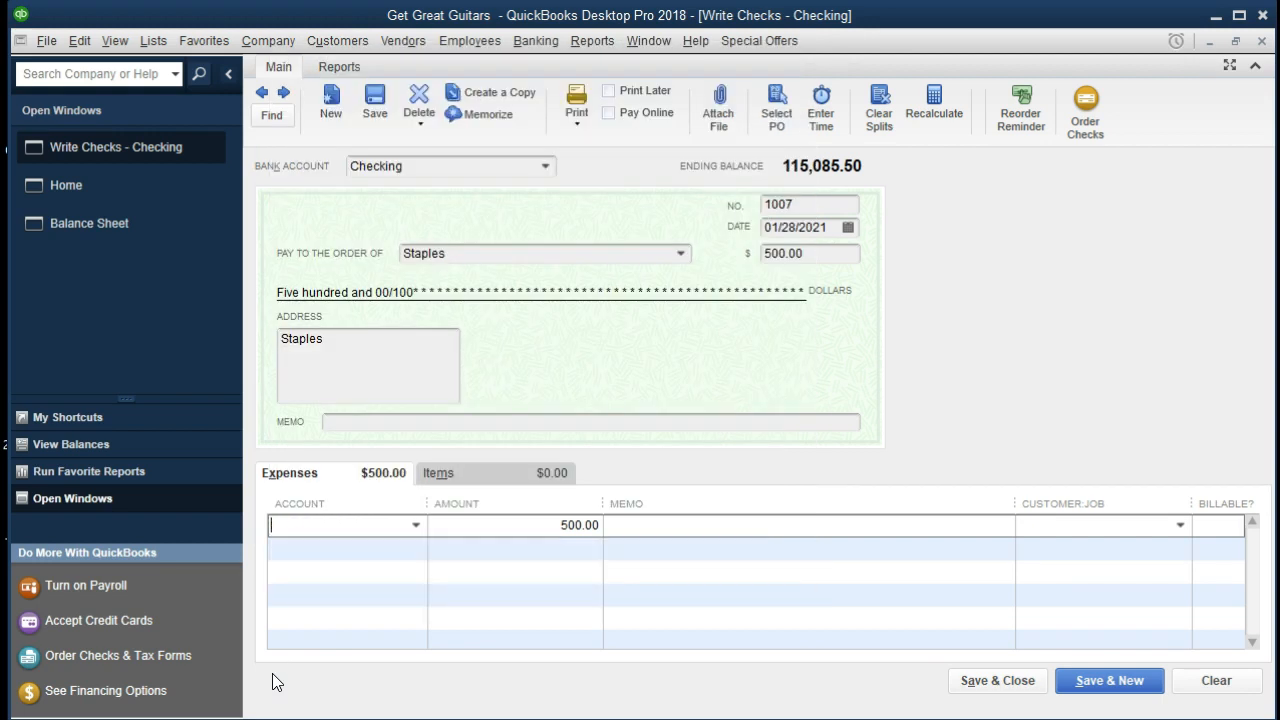
# Step: Assign the Staples check's expense line to the Office Supplies account and save and close the check
pyautogui.write('supp')
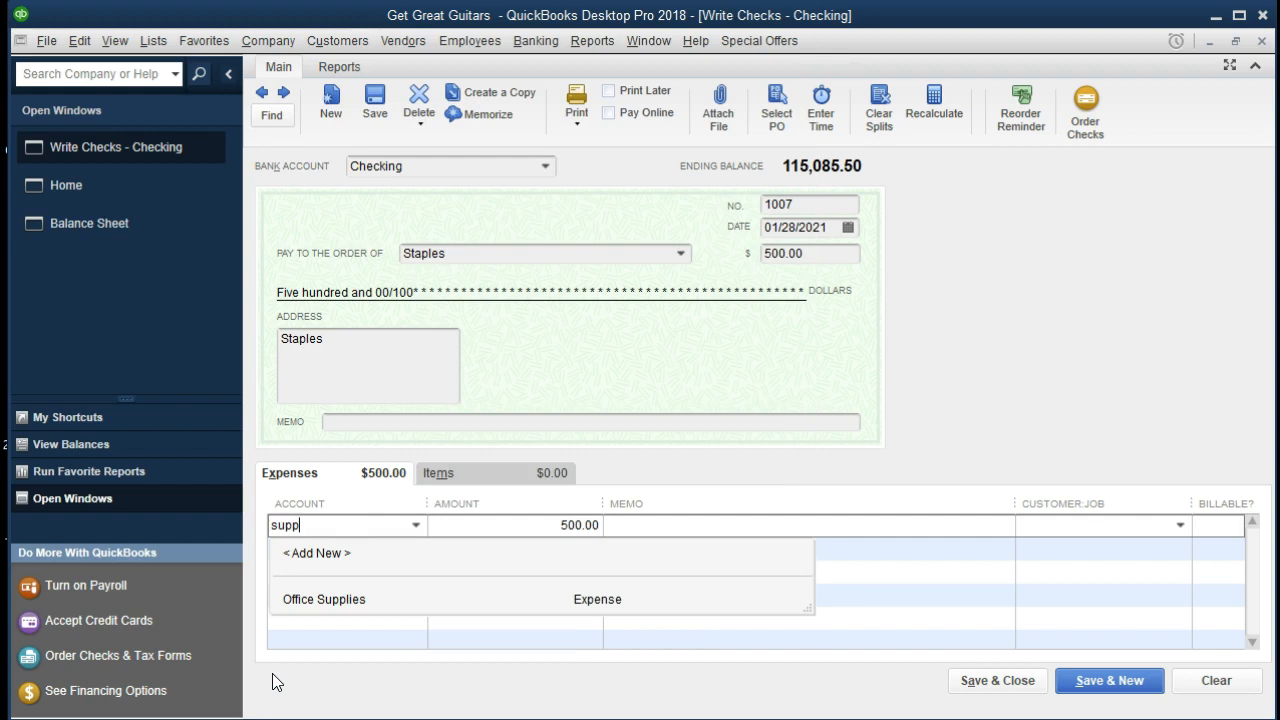
pyautogui.press('Down')
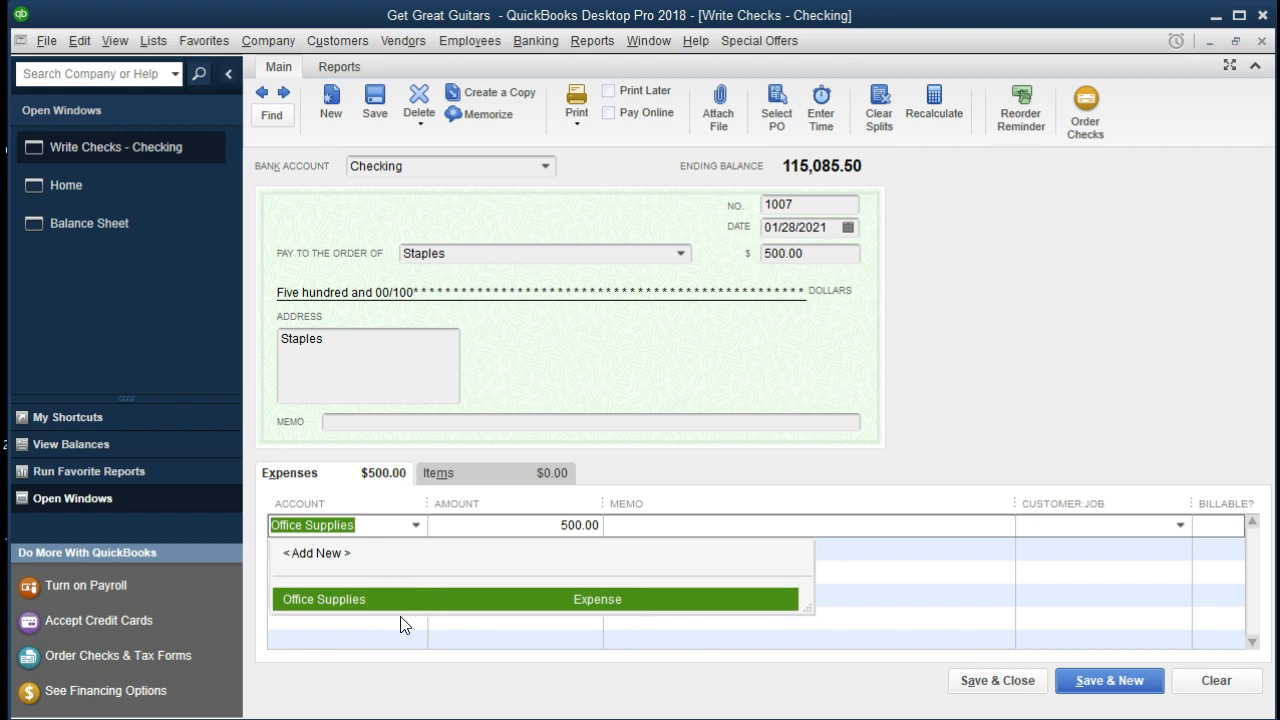
pyautogui.press('Tab')
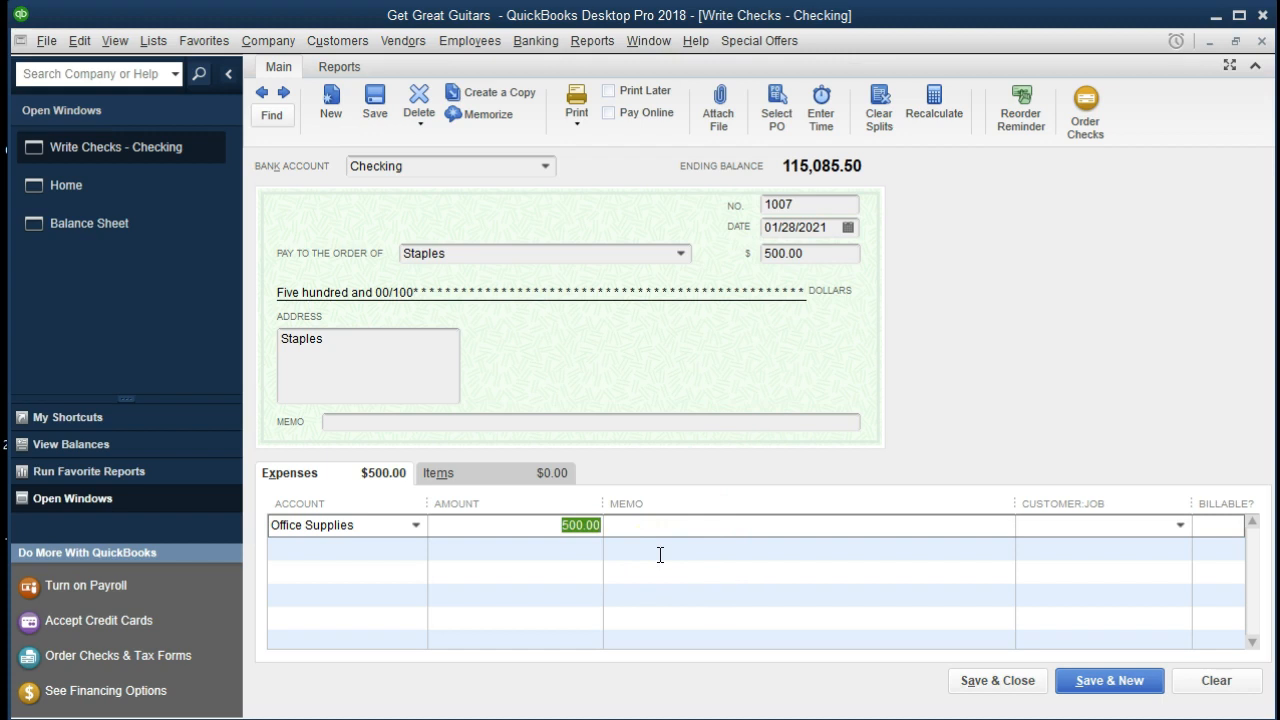
pyautogui.click(1020, 682)
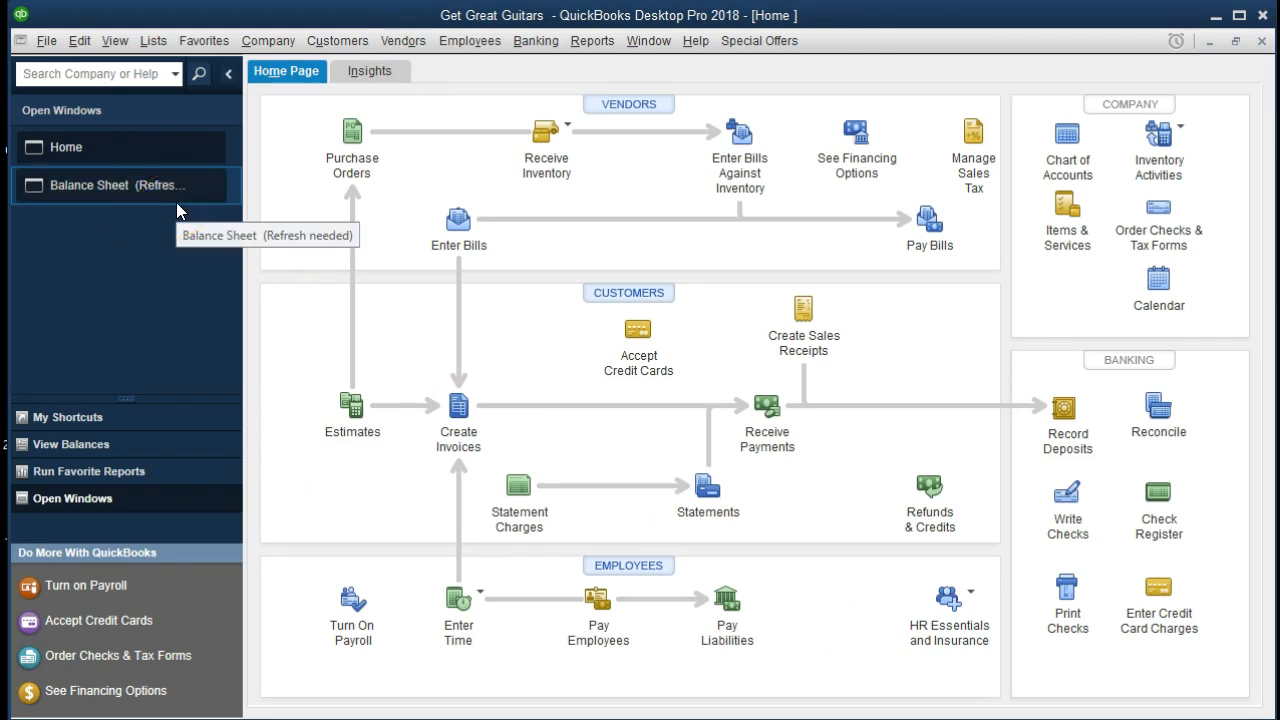
# Step: Trace the Checking balance on the Balance Sheet to the Staples check, and return to the report
pyautogui.click(143, 195)
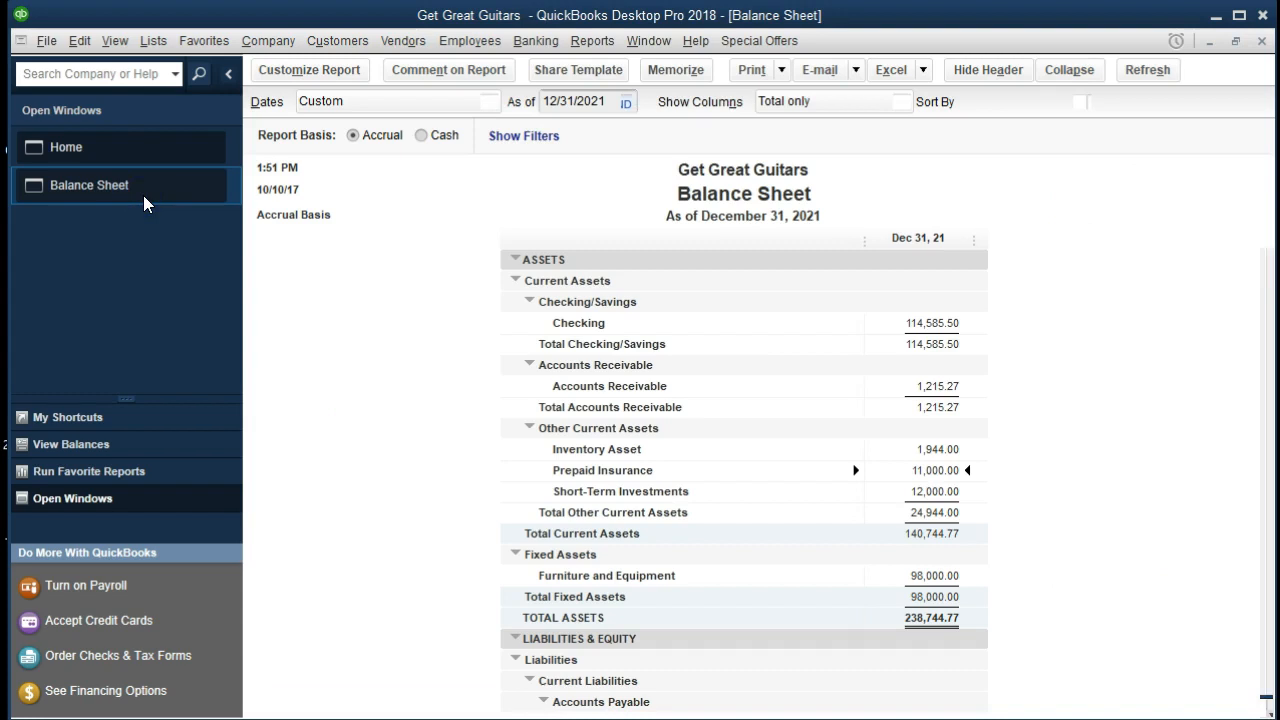
pyautogui.doubleClick(946, 323)
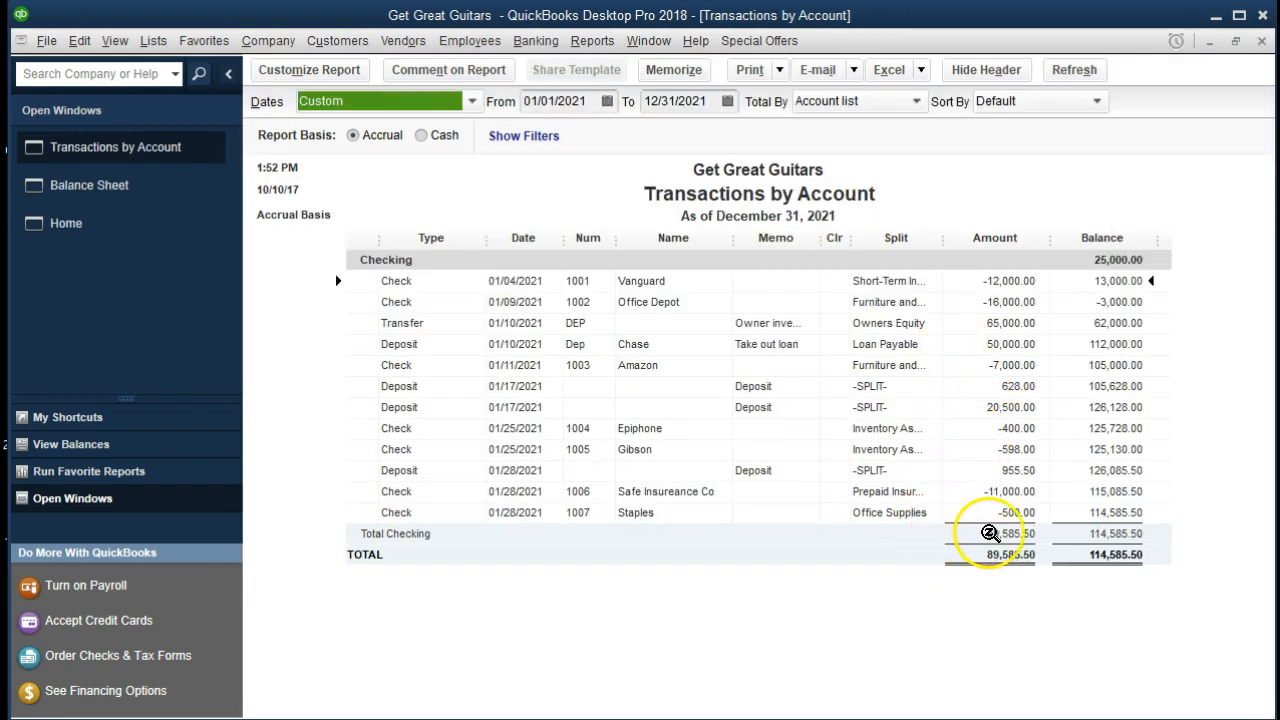
pyautogui.doubleClick(1018, 512)
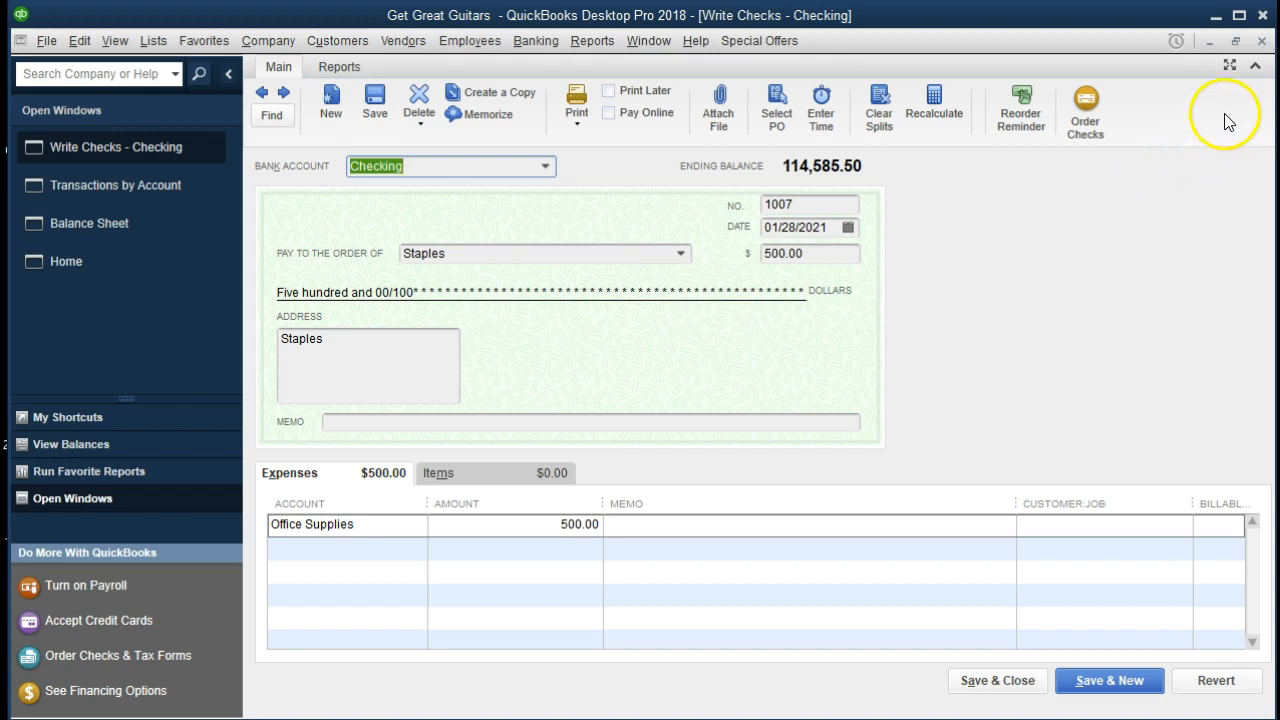
pyautogui.click(1262, 44)
pyautogui.click(1262, 44)
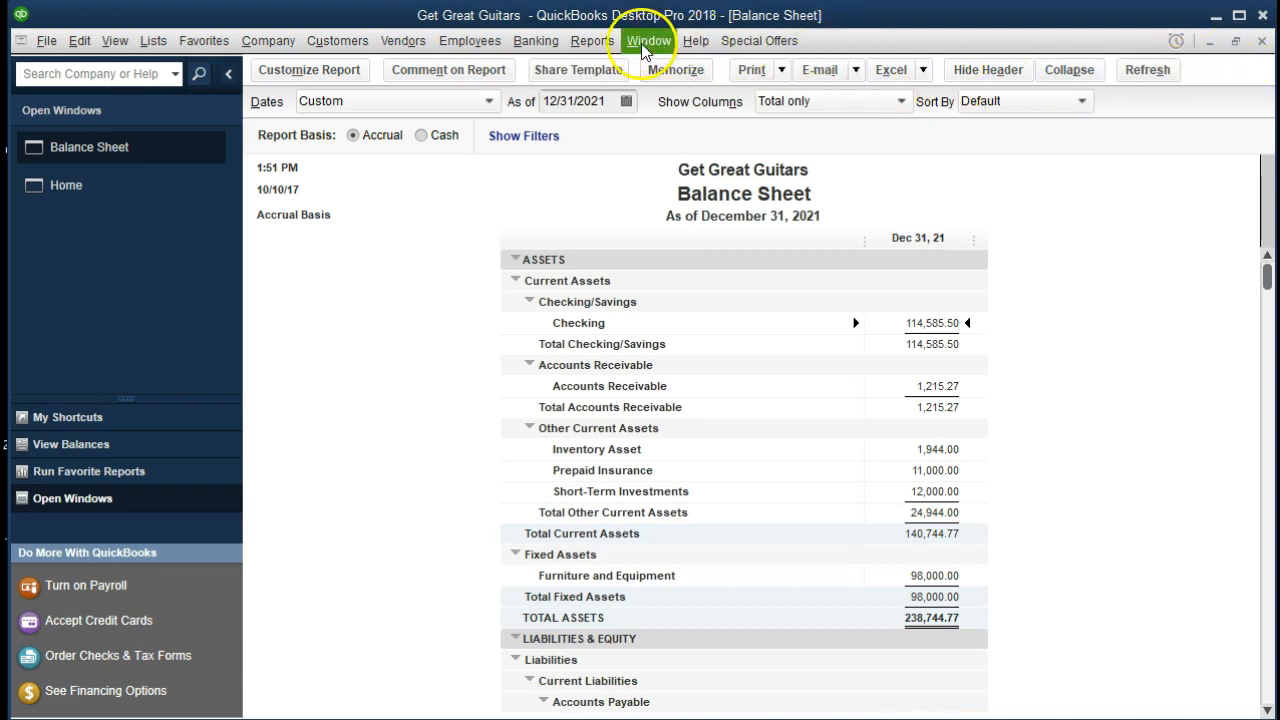
# Step: Open the standard Profit & Loss report from the company and financial reports
pyautogui.click(594, 42)
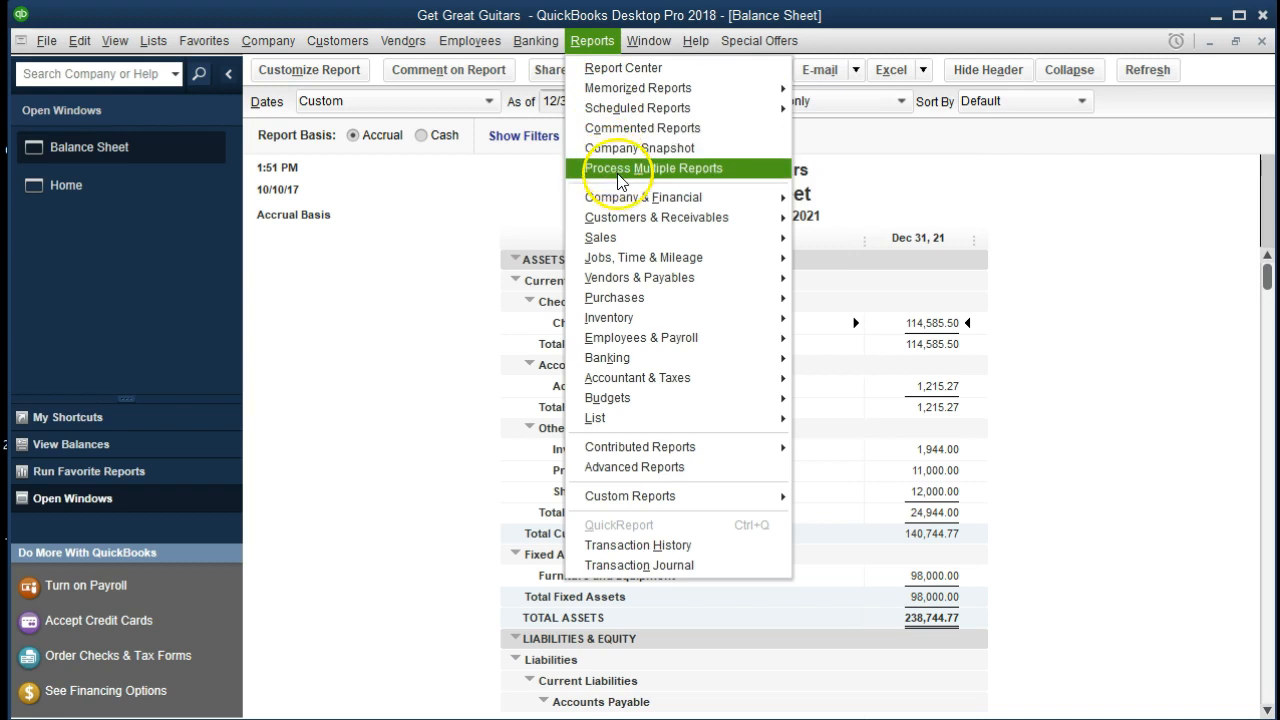
pyautogui.moveTo(650, 197)
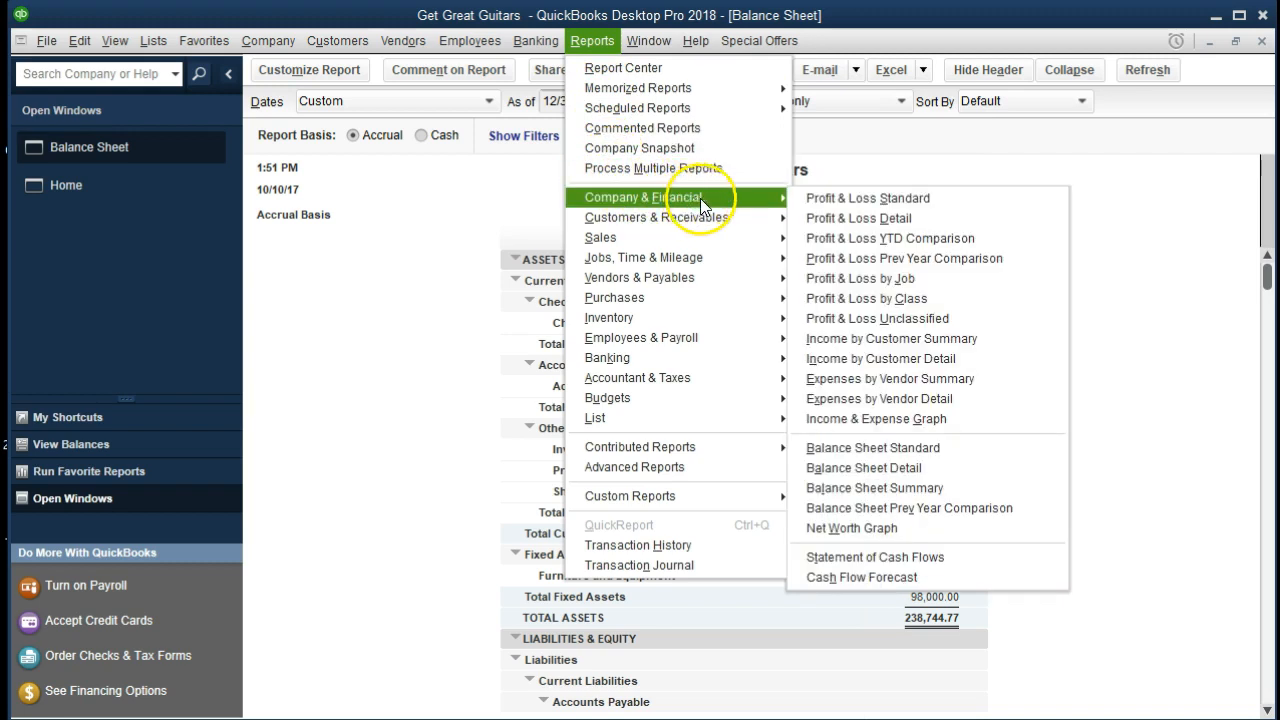
pyautogui.click(1006, 205)
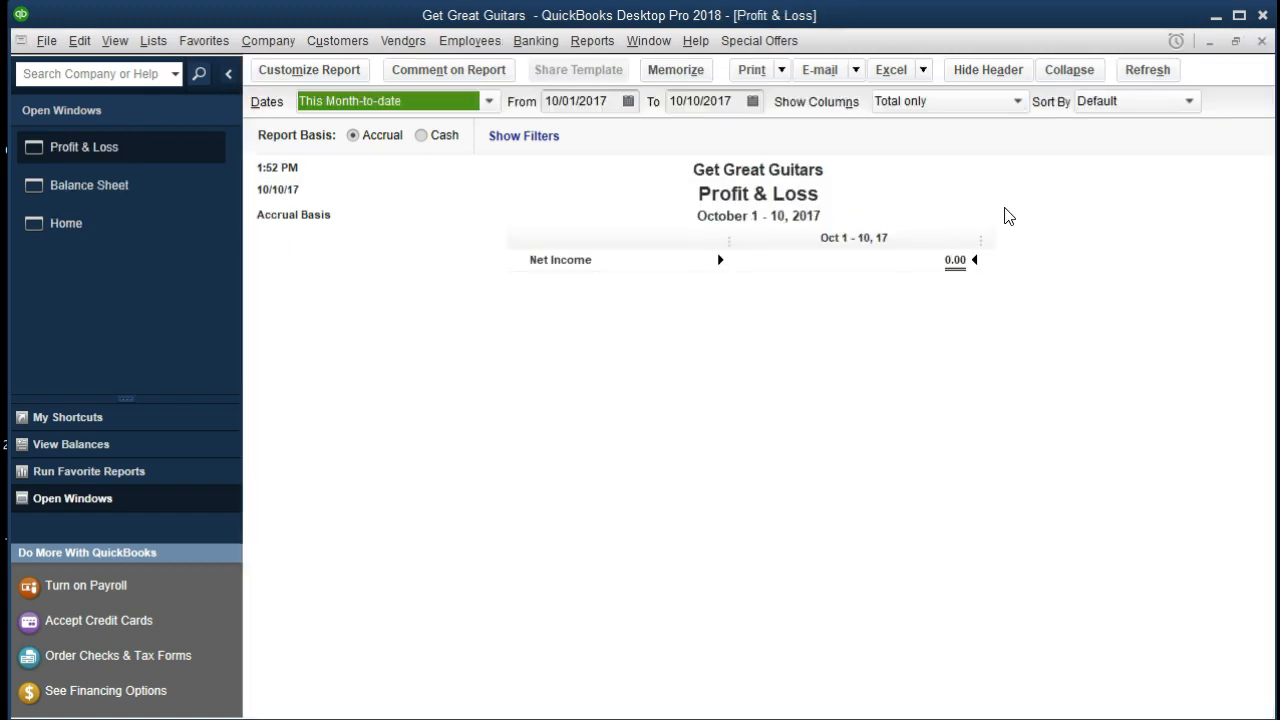
# Step: Set the Profit & Loss report's date range from 01/01/2021 to 12/31/2021
pyautogui.press('Tab')
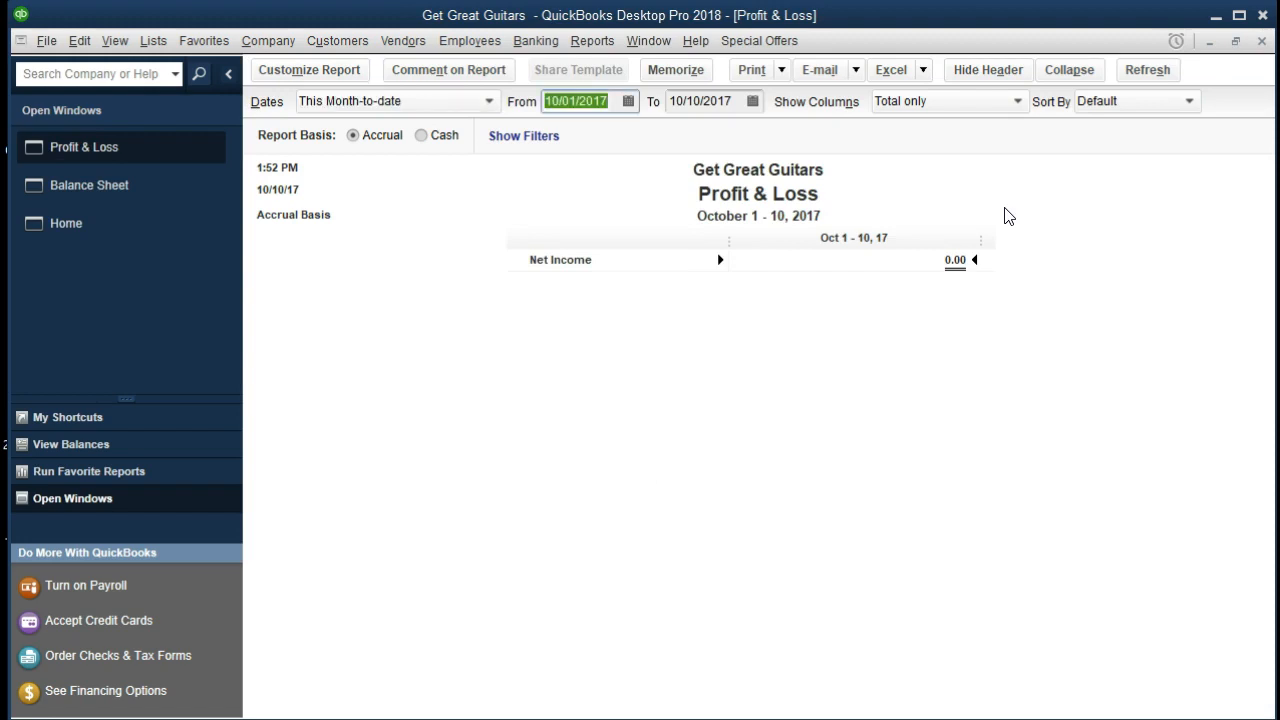
pyautogui.write('0102')
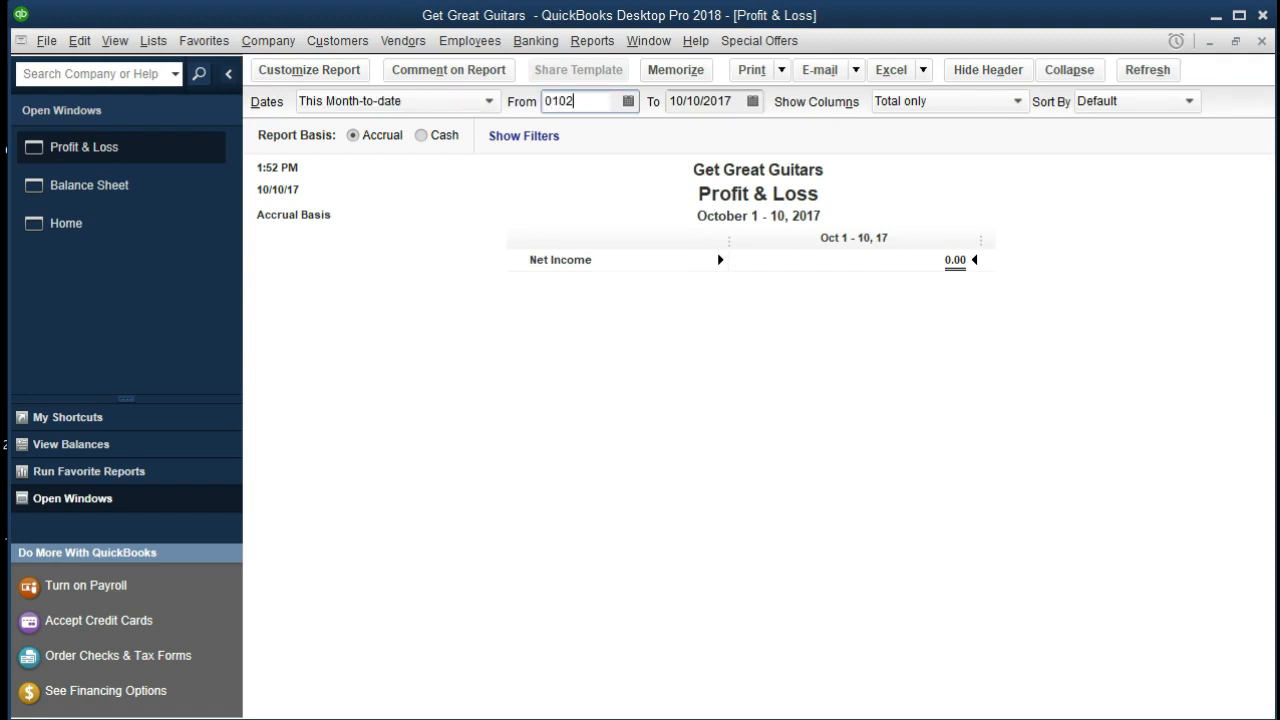
pyautogui.press('BackSpace')
pyautogui.write('121')
pyautogui.press('Tab')
pyautogui.write('12/31/2021')
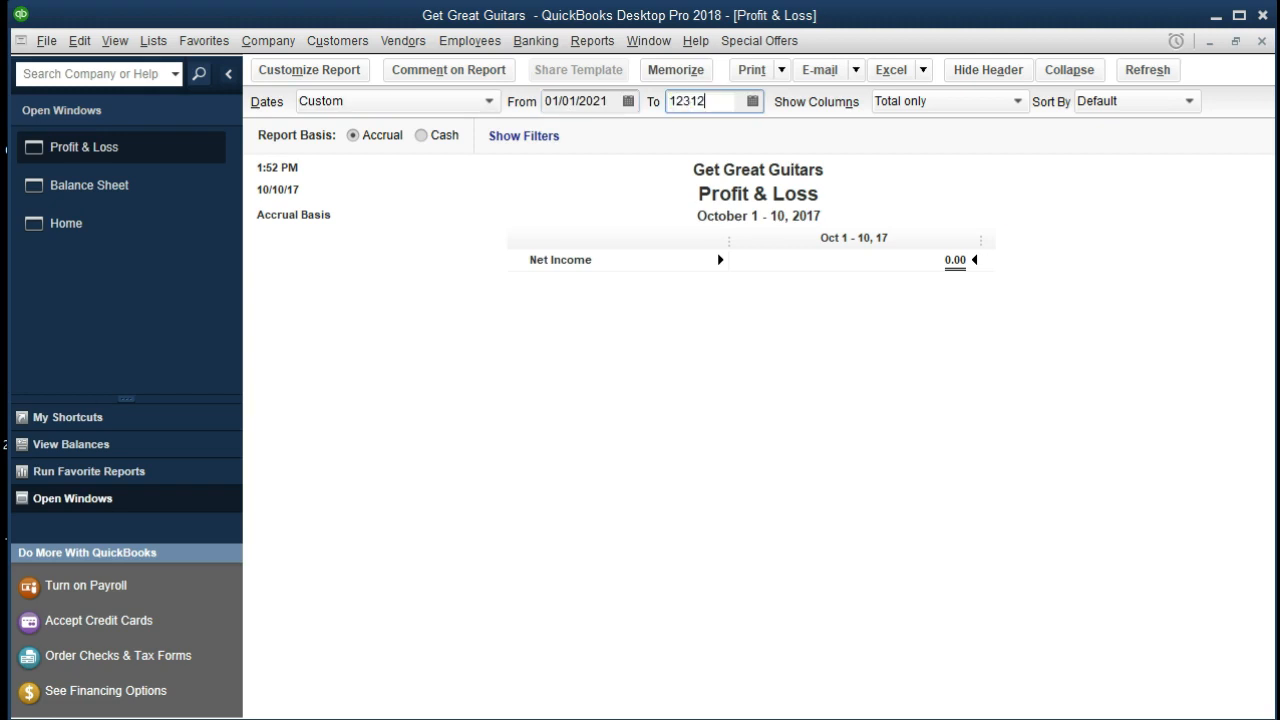
pyautogui.press('Tab')
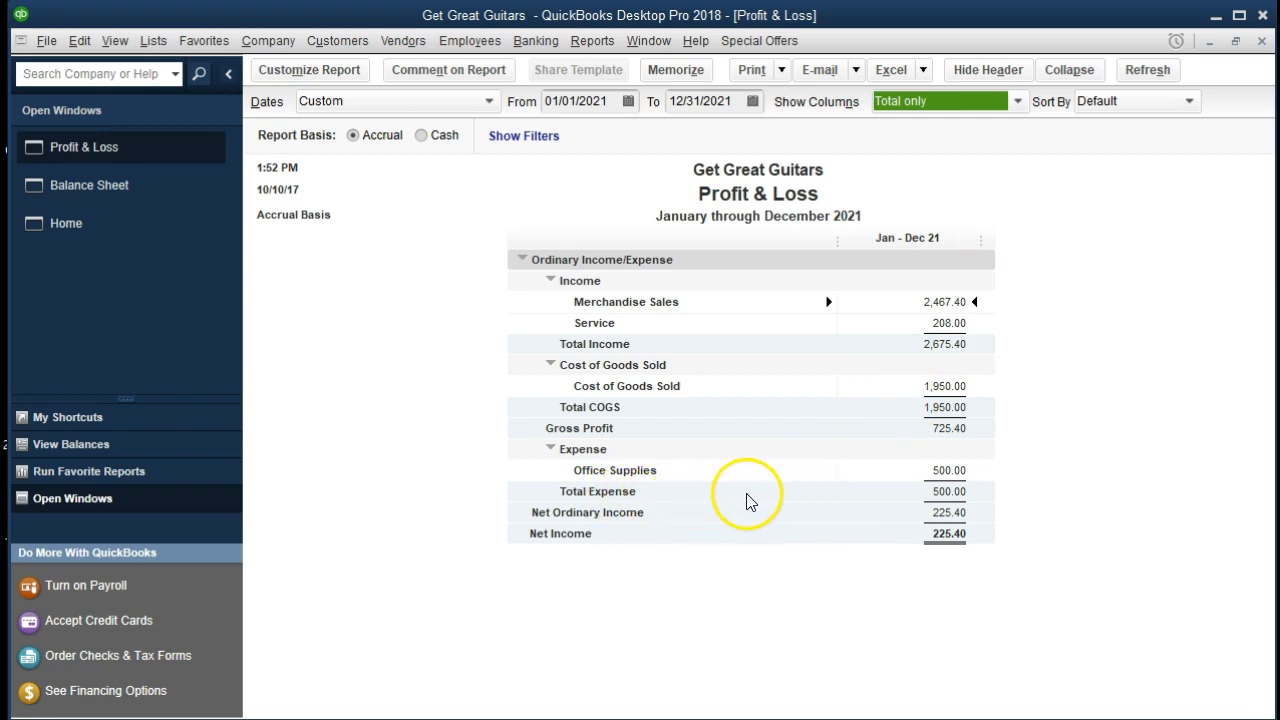
# Step: Trace the Office Supplies expense on the Profit & Loss to the Staples check, and return to the report
pyautogui.click(956, 468)
pyautogui.doubleClick(956, 468)
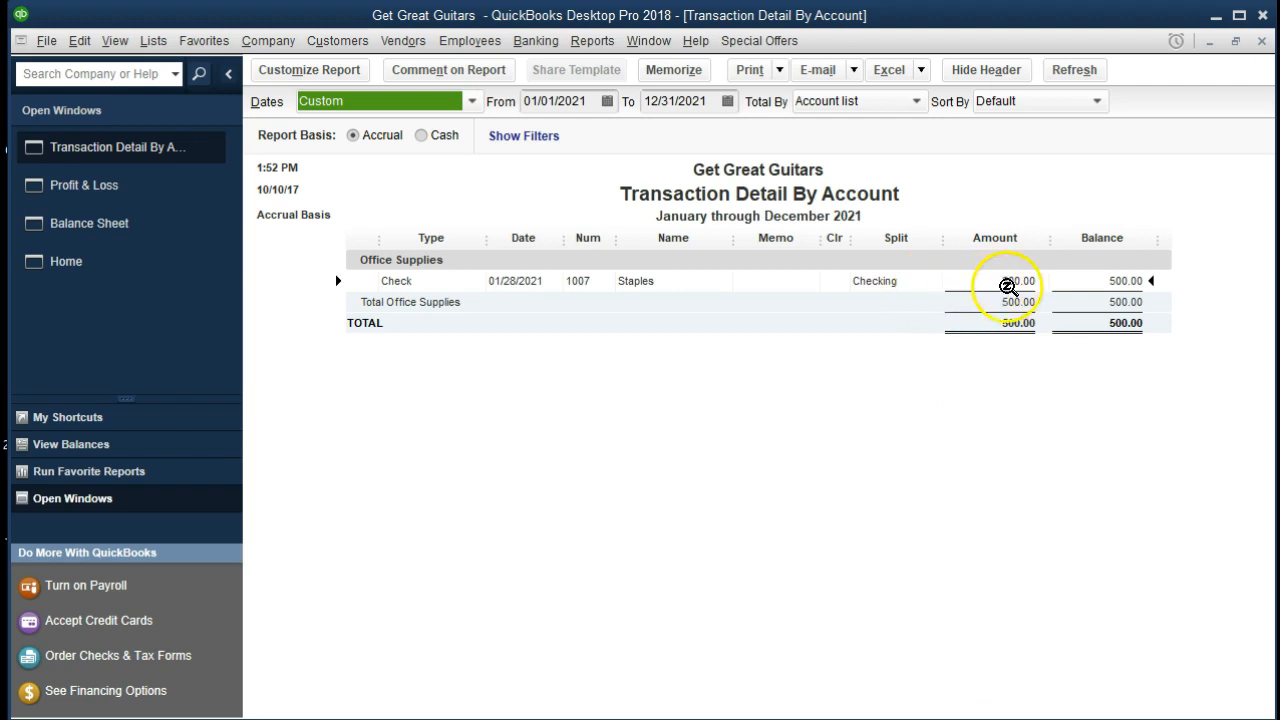
pyautogui.doubleClick(1008, 285)
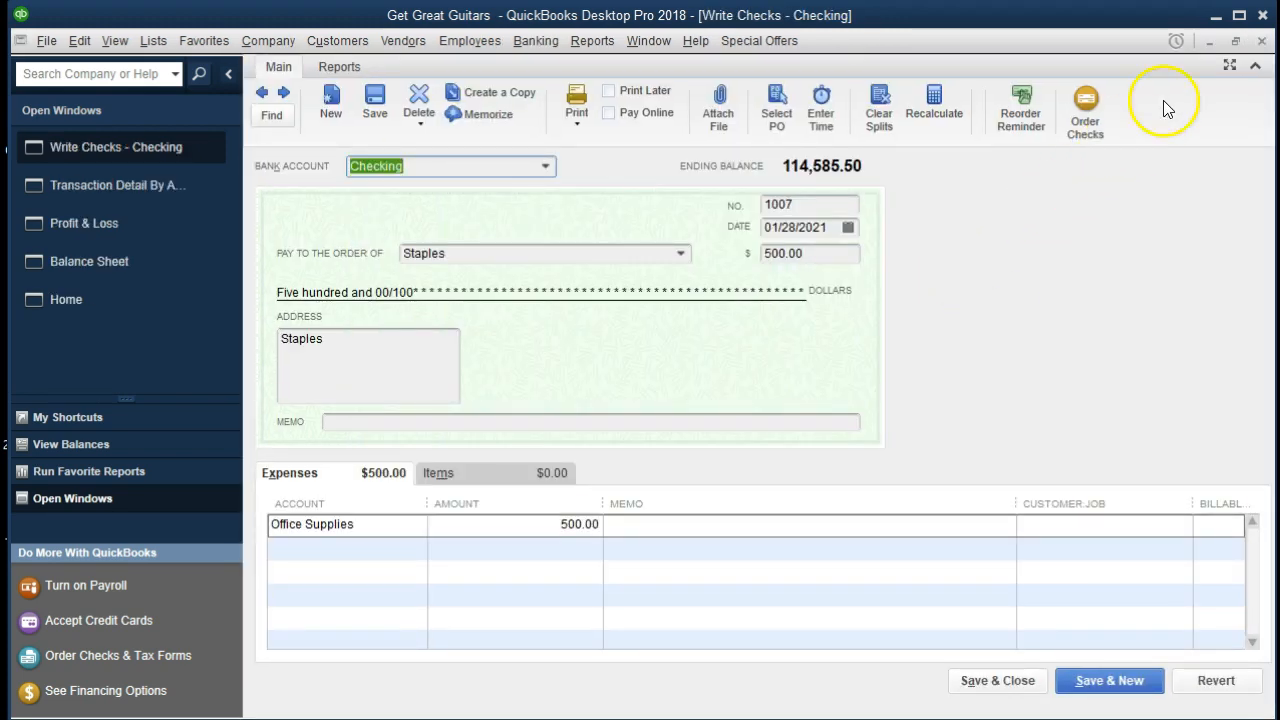
pyautogui.click(1262, 44)
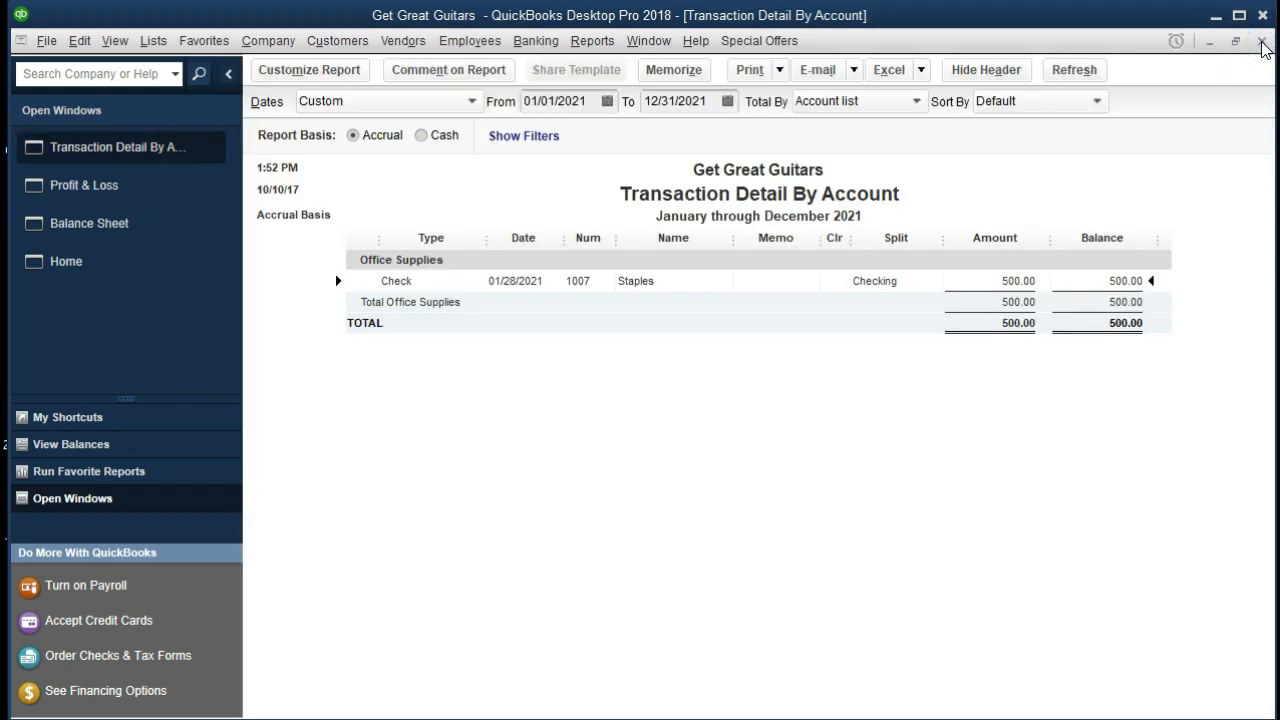
pyautogui.click(1262, 44)
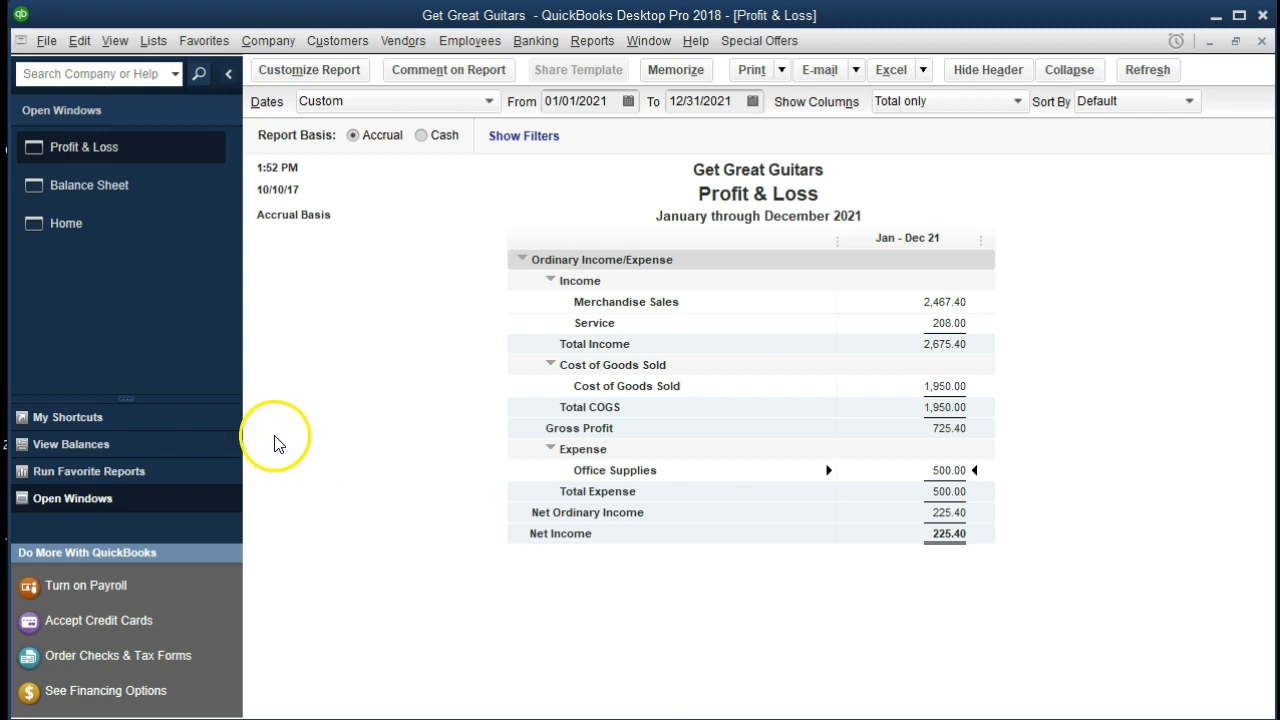
# Step: Start a new Checking check dated 01/28/2021 and quick-add Edison as a vendor for its payee
pyautogui.click(101, 235)
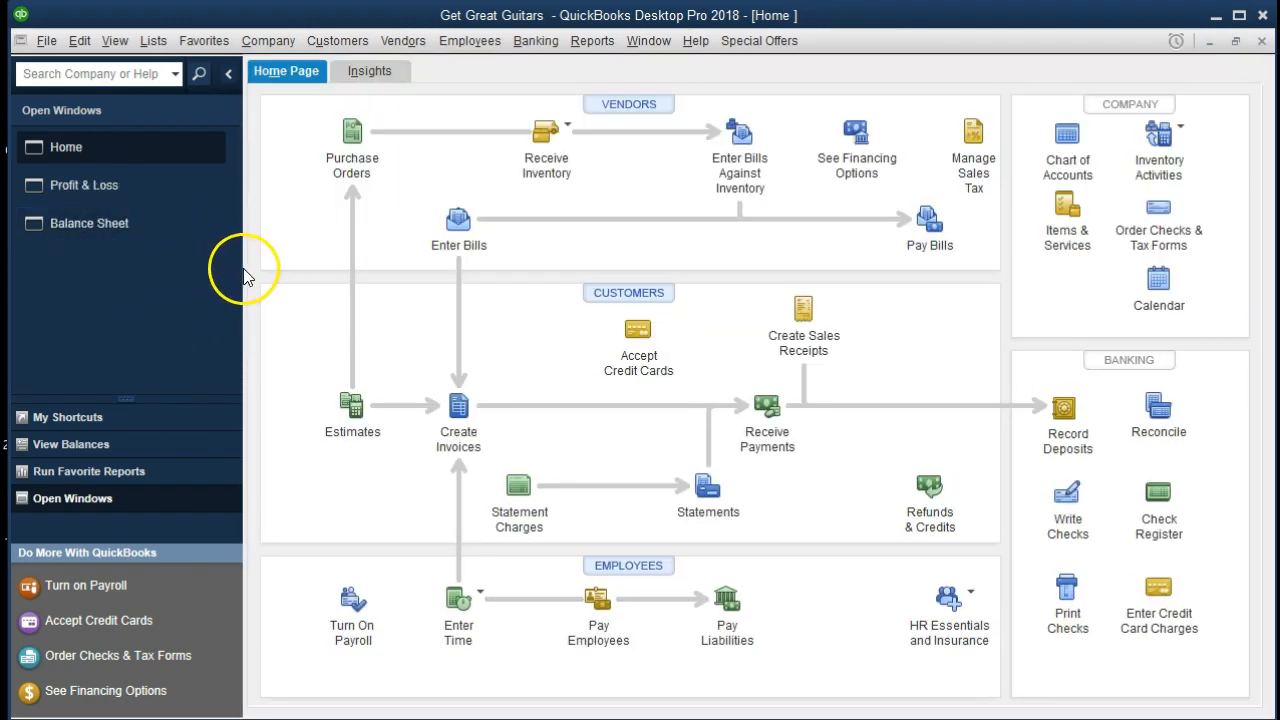
pyautogui.click(1065, 493)
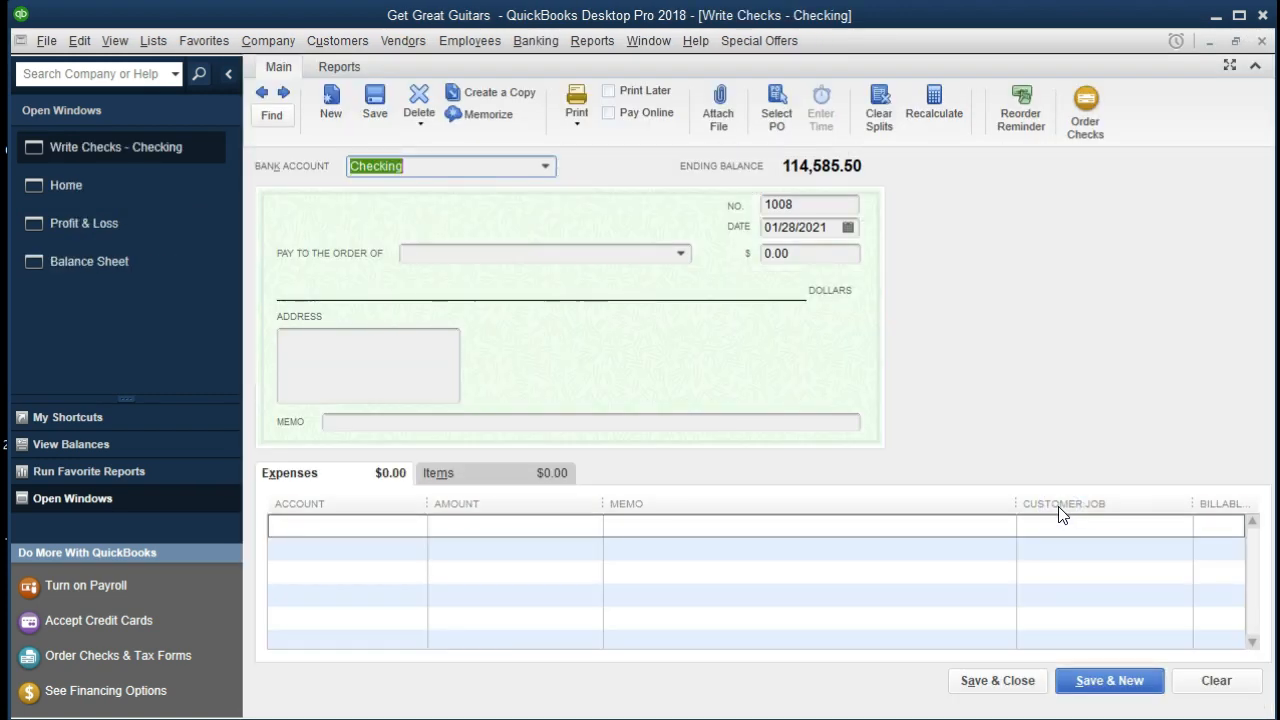
pyautogui.press('Tab')
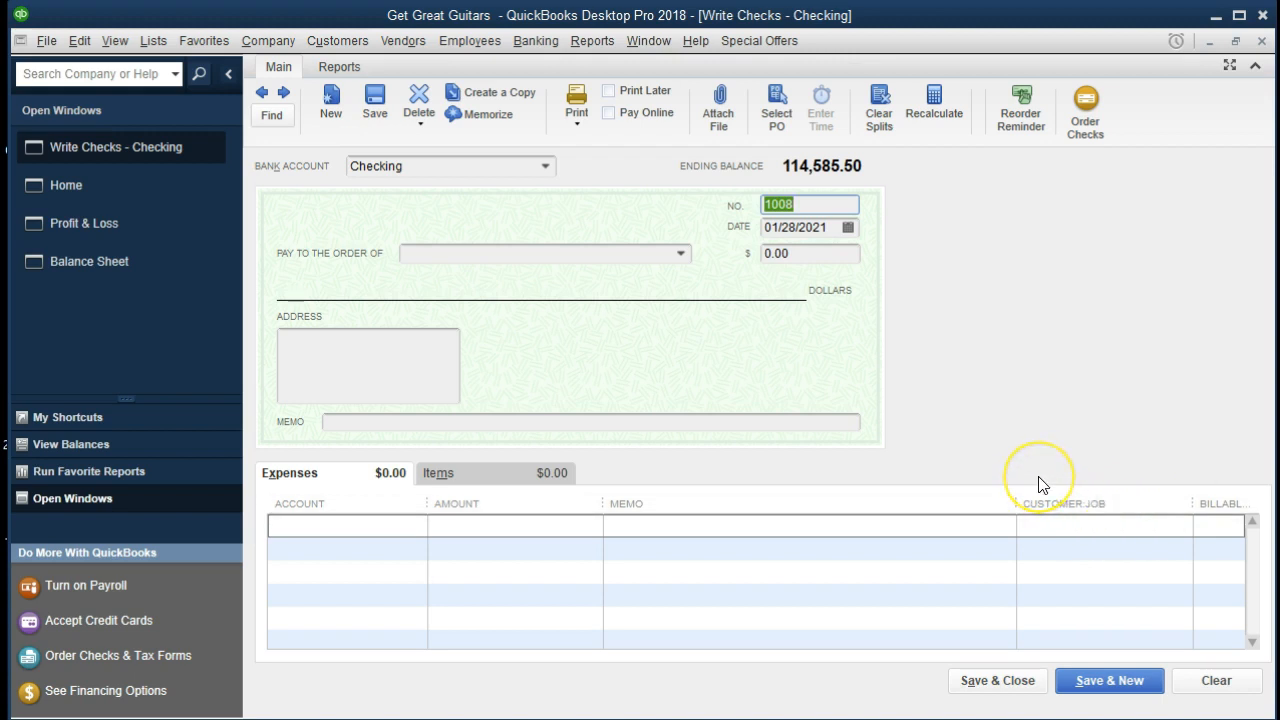
pyautogui.press('Tab')
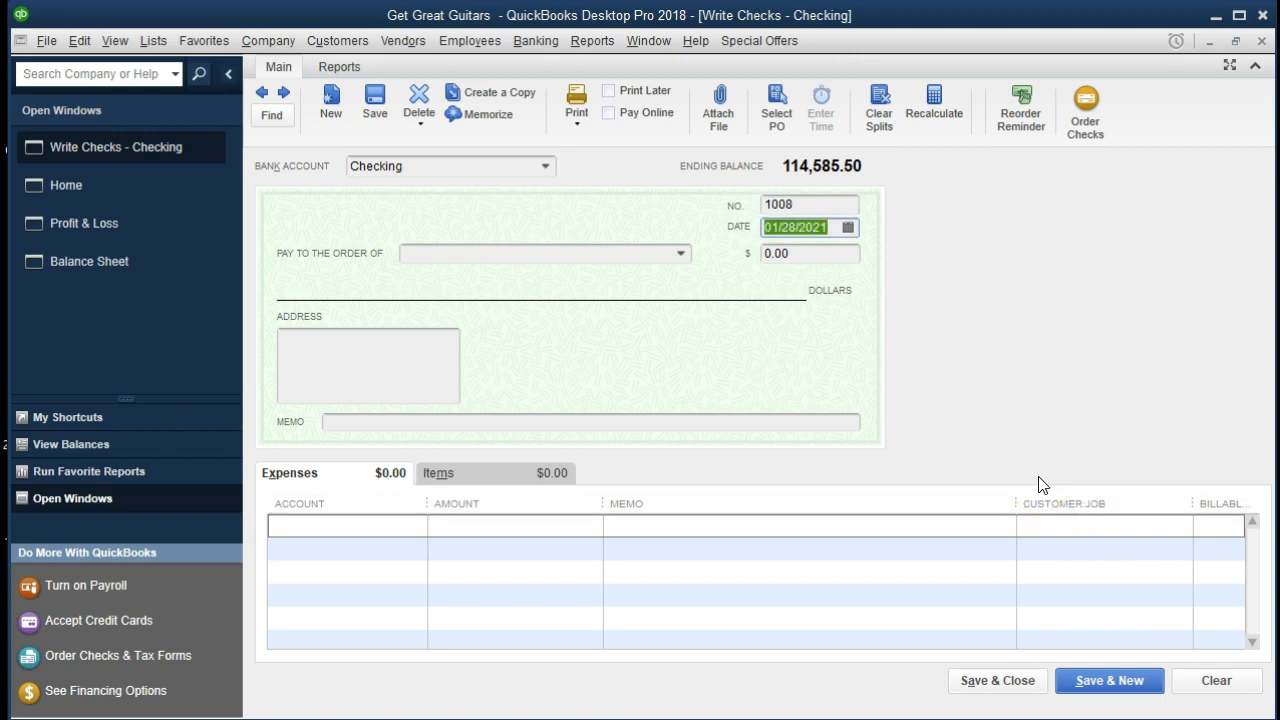
pyautogui.press('Tab')
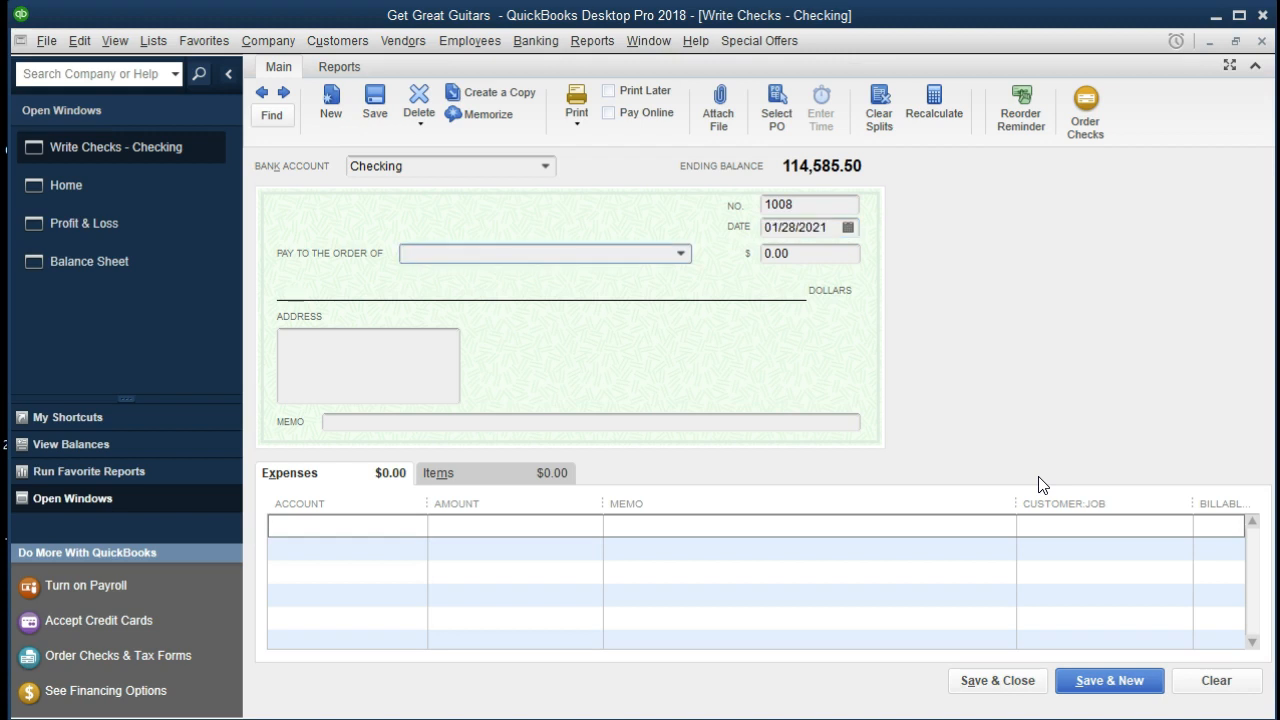
pyautogui.write('Edison')
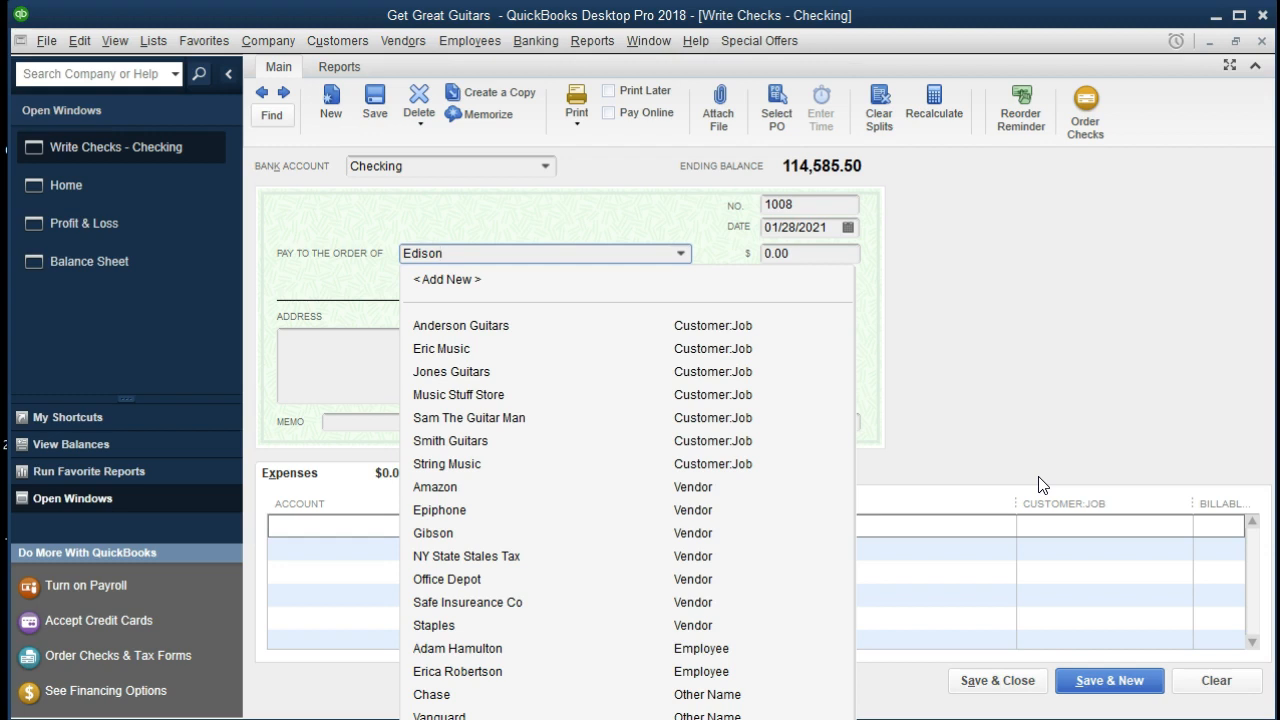
pyautogui.click(968, 463)
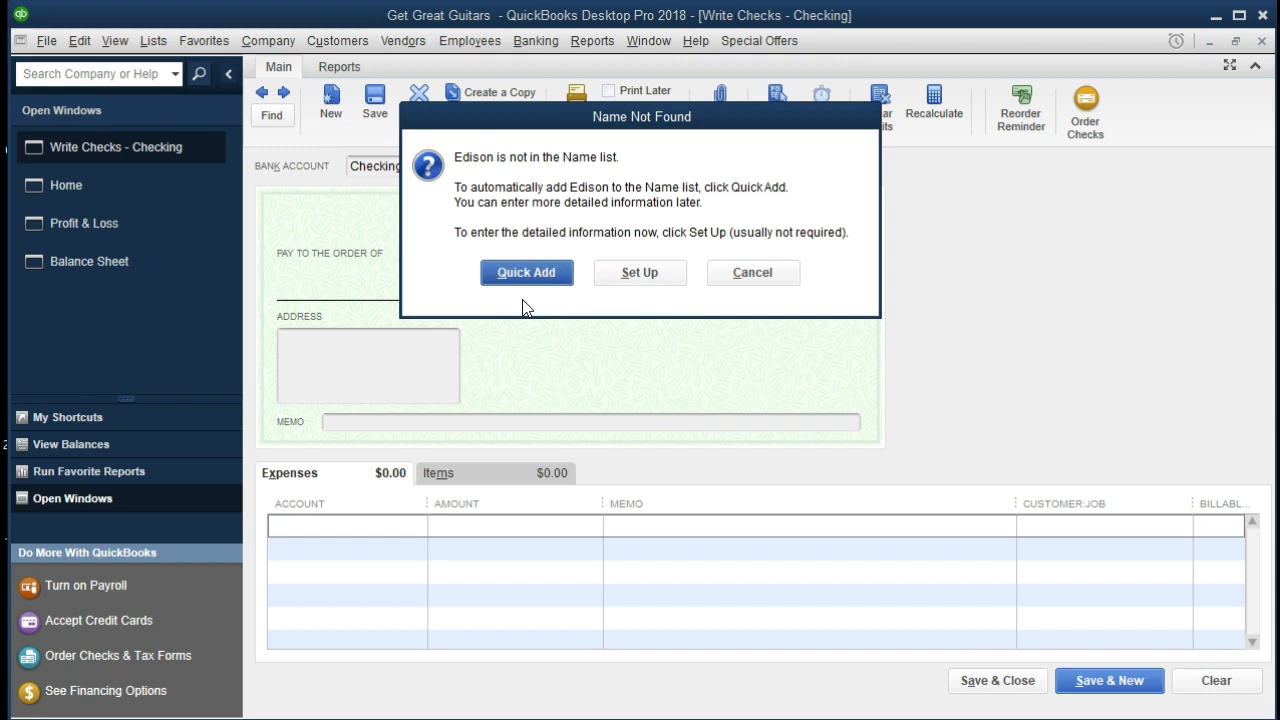
pyautogui.click(525, 274)
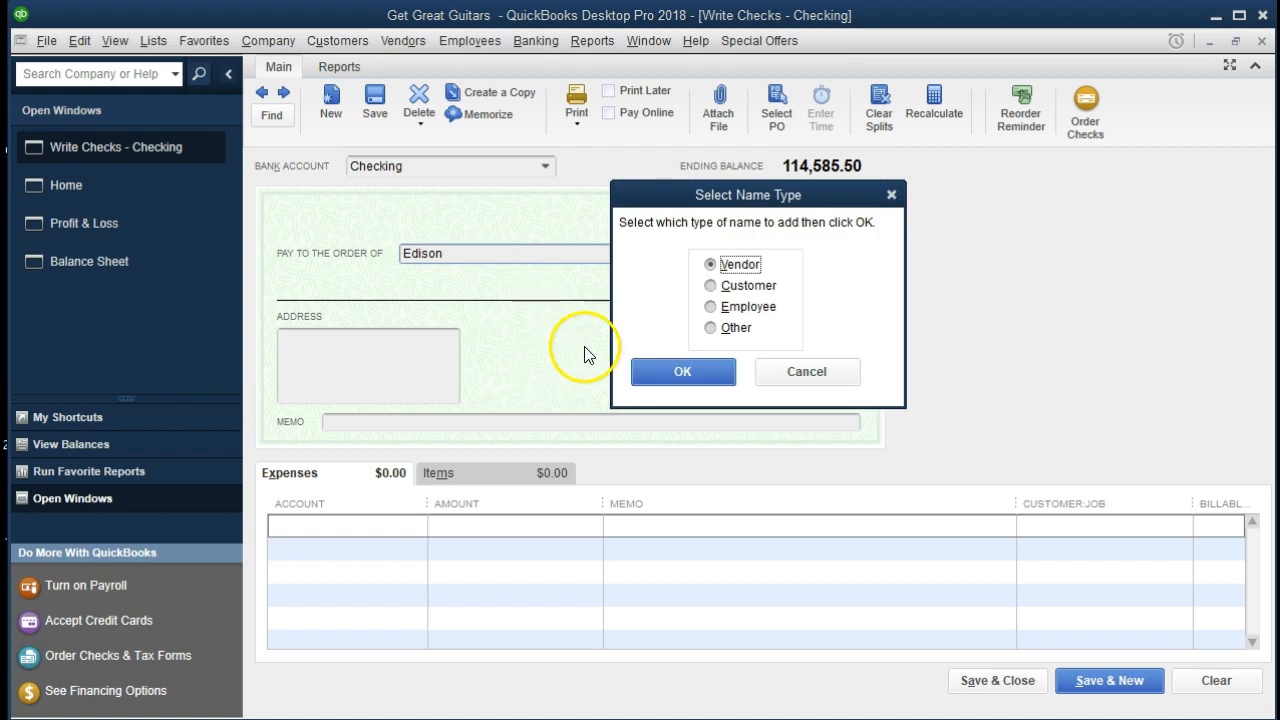
pyautogui.click(715, 371)
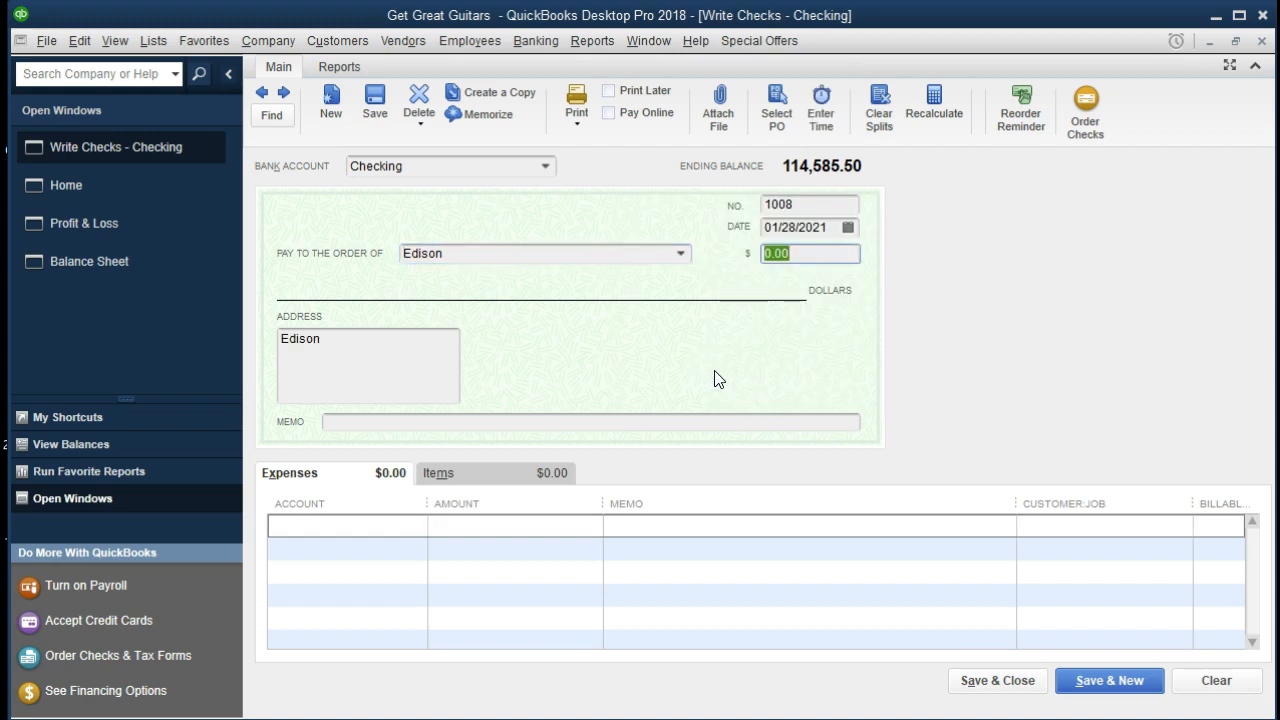
# Step: Complete the Edison check for 620.00 against the Utilities expense account, and save and close it
pyautogui.write('620')
pyautogui.press('Tab')
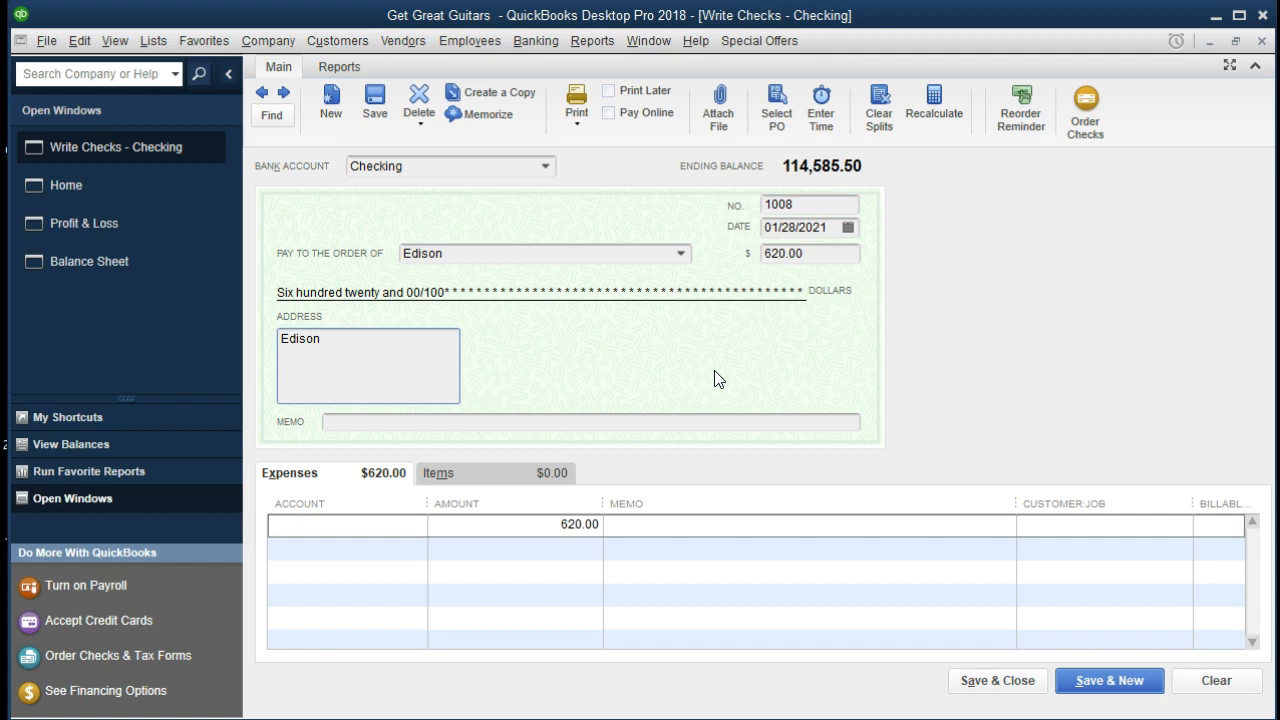
pyautogui.press('Tab')
pyautogui.press('Tab')
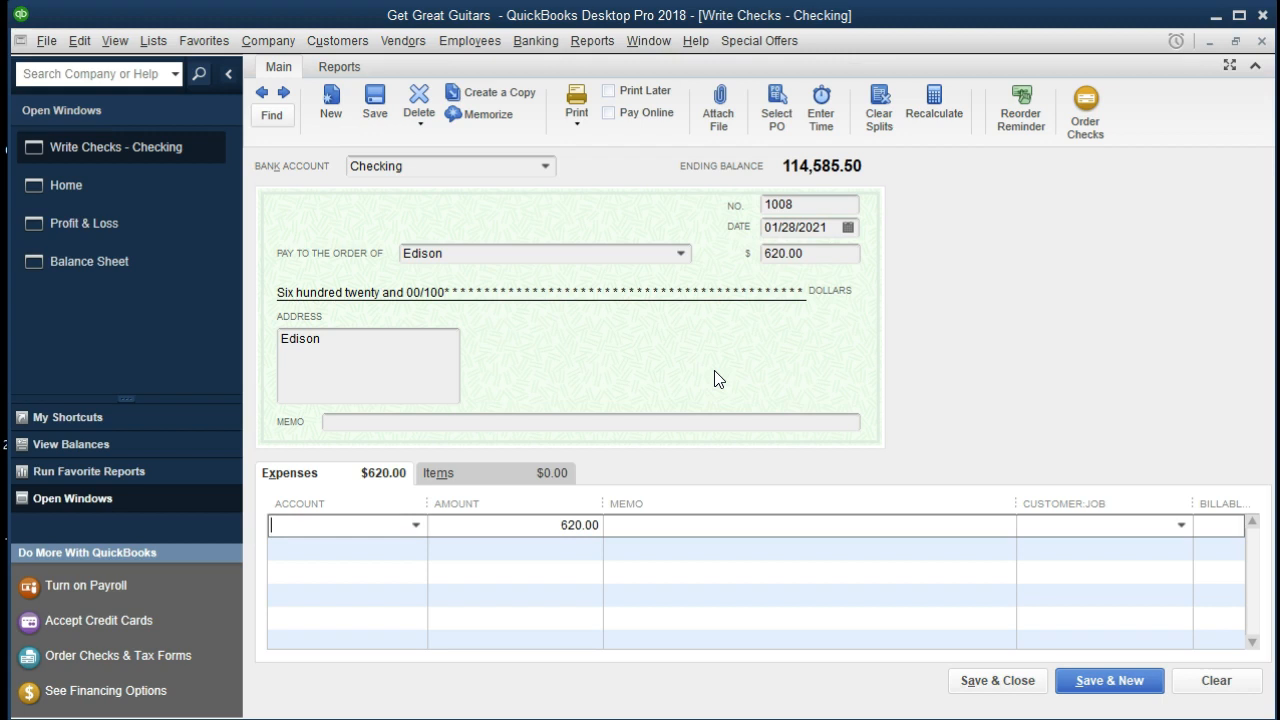
pyautogui.write('Utilities')
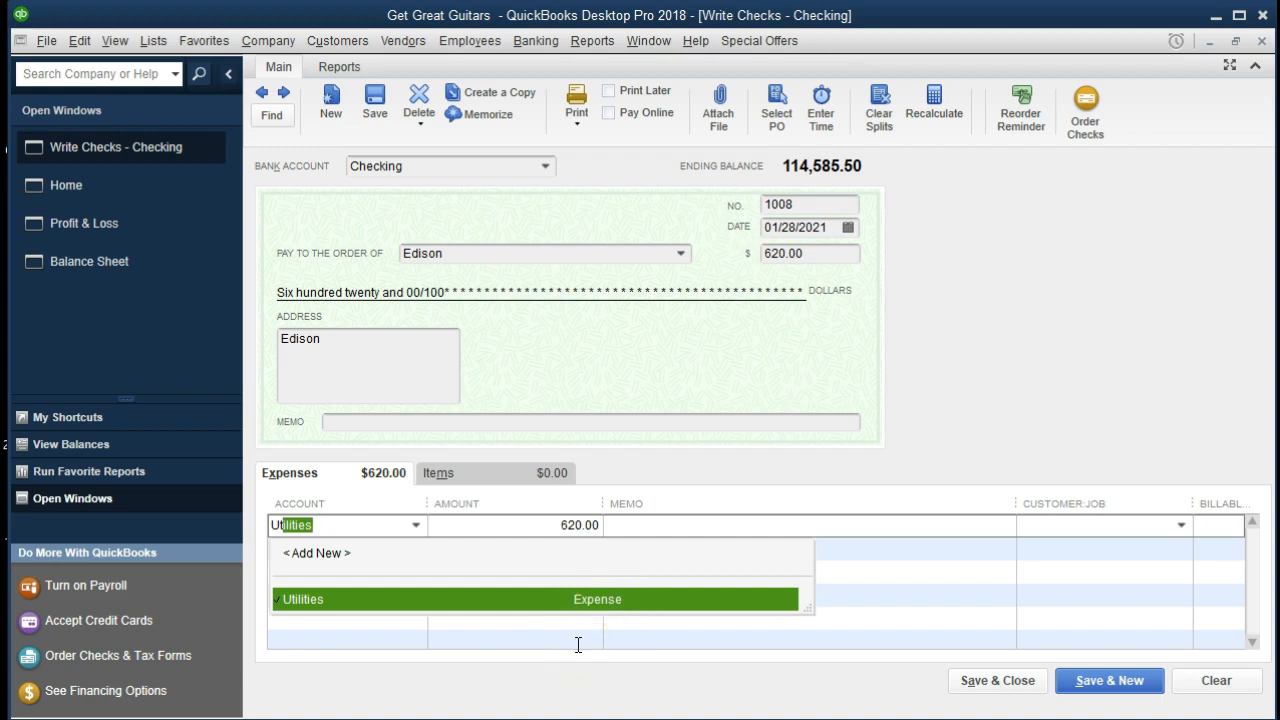
pyautogui.press('Tab')
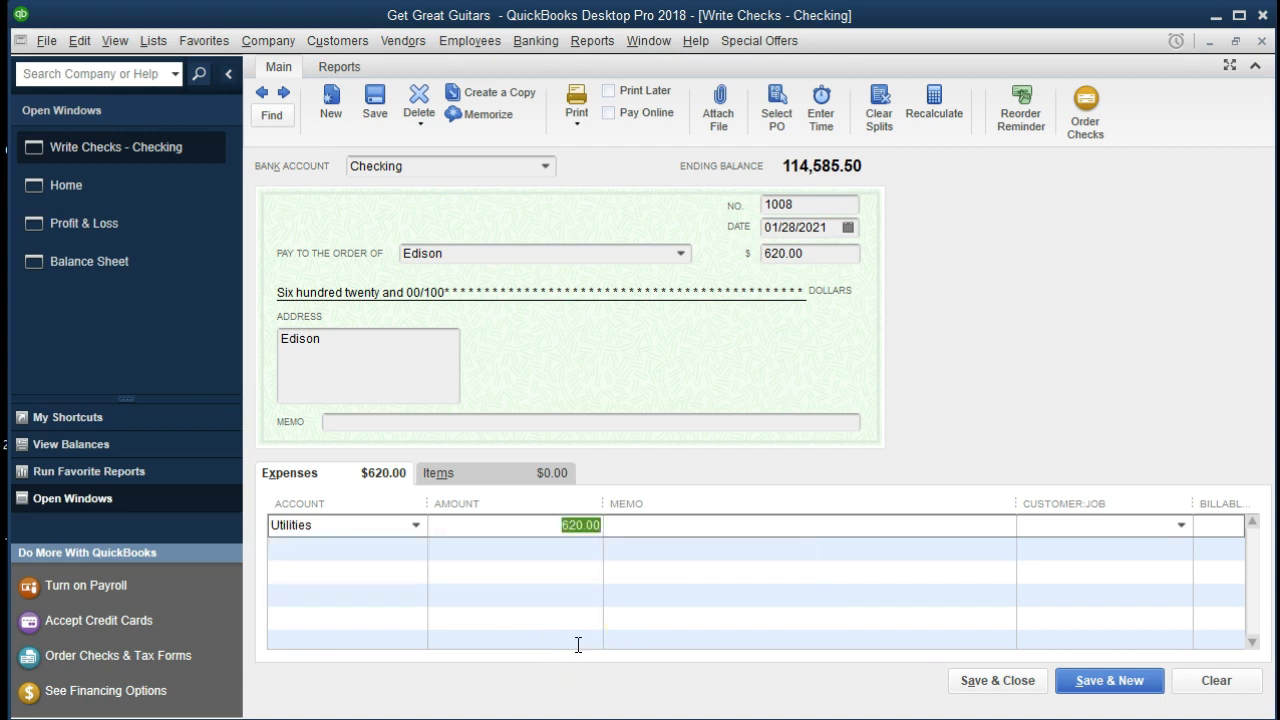
pyautogui.press('Tab')
pyautogui.click(977, 685)
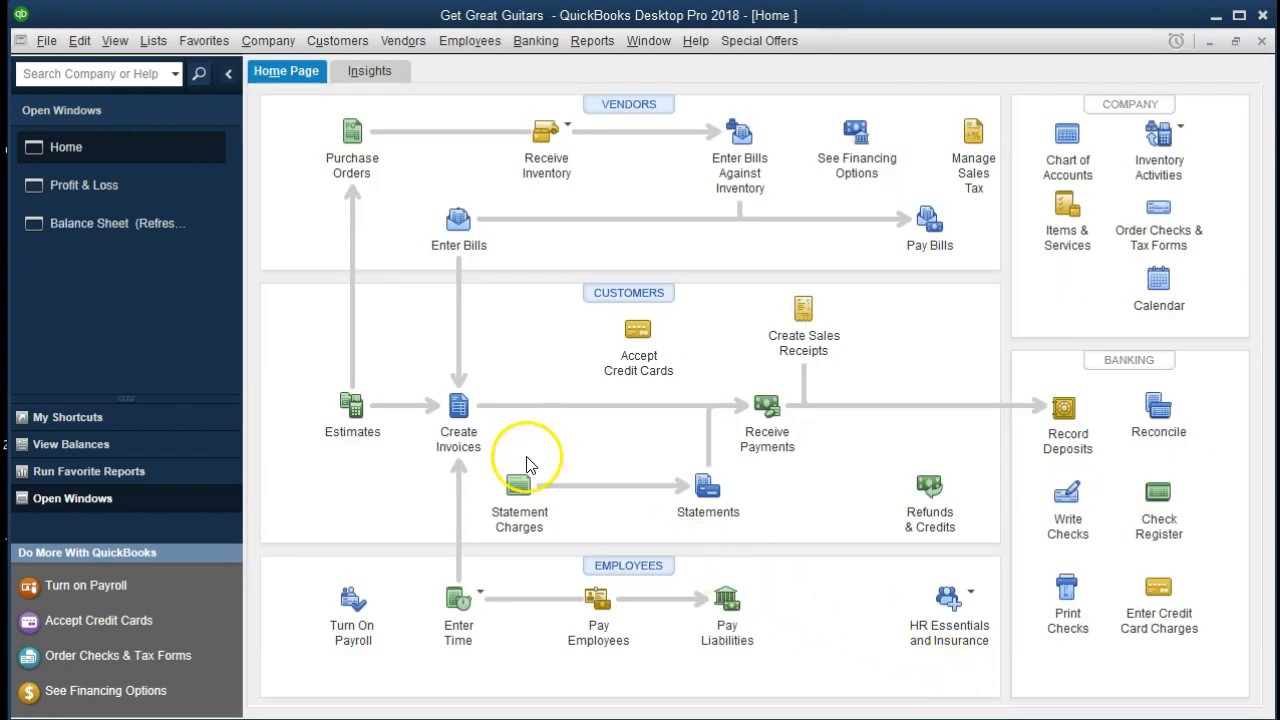
# Step: Trace the Checking balance on the Balance Sheet to the Edison check, and return to the report
pyautogui.click(134, 224)
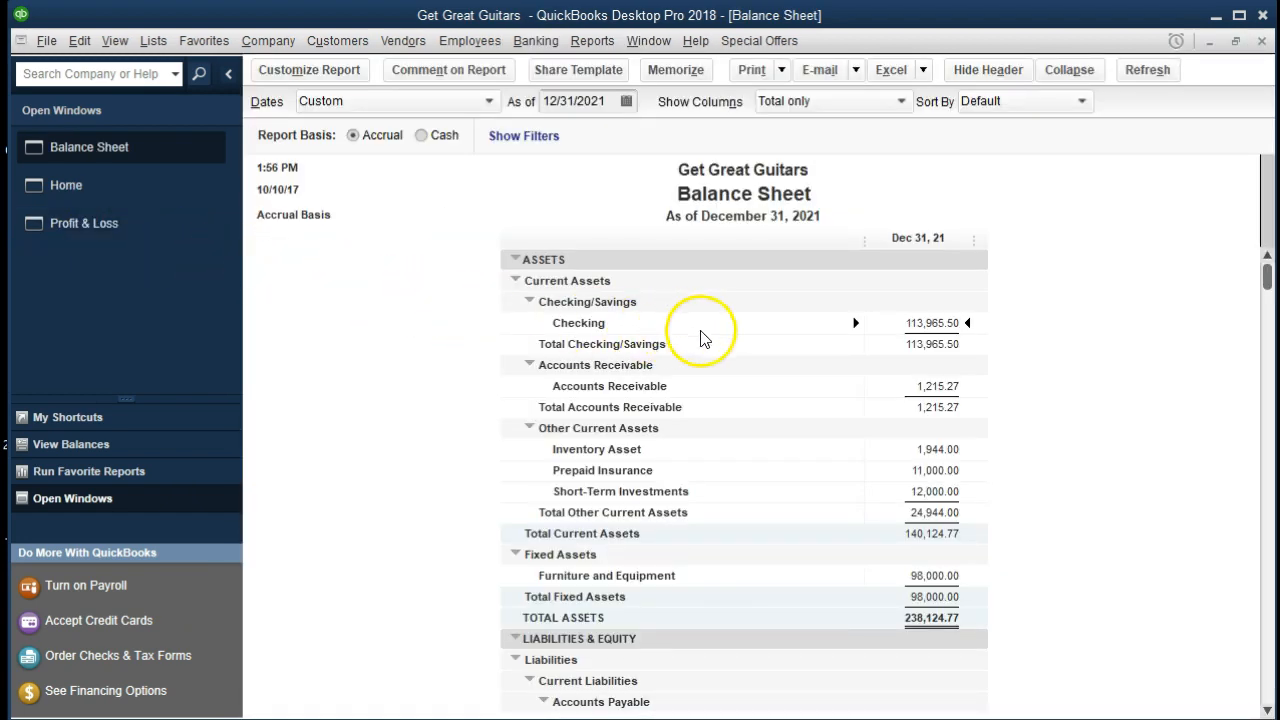
pyautogui.doubleClick(937, 323)
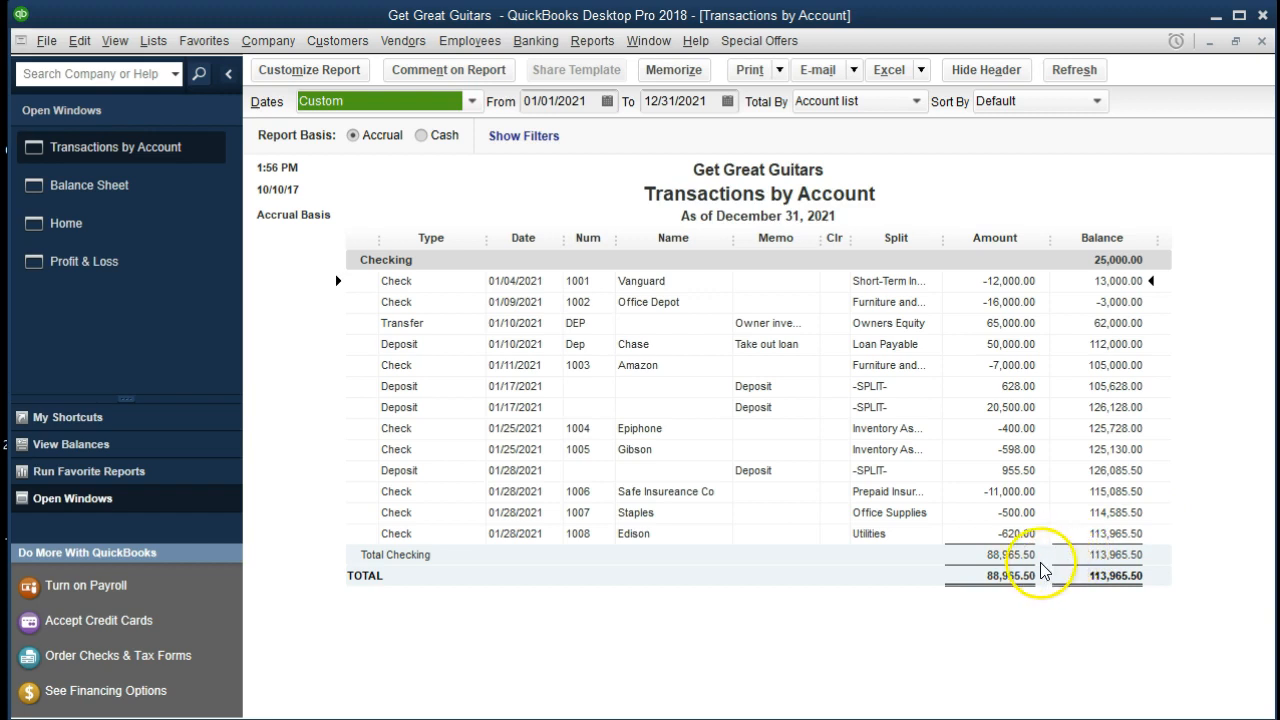
pyautogui.click(1078, 534)
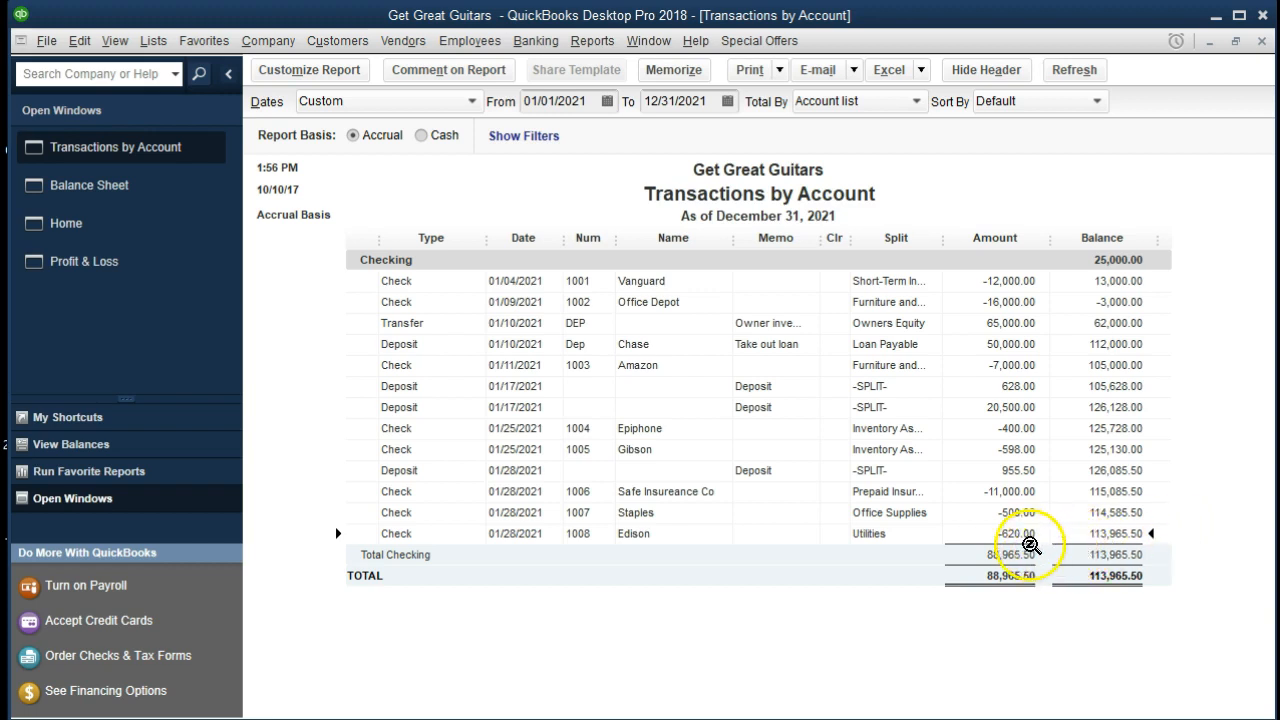
pyautogui.doubleClick(1019, 535)
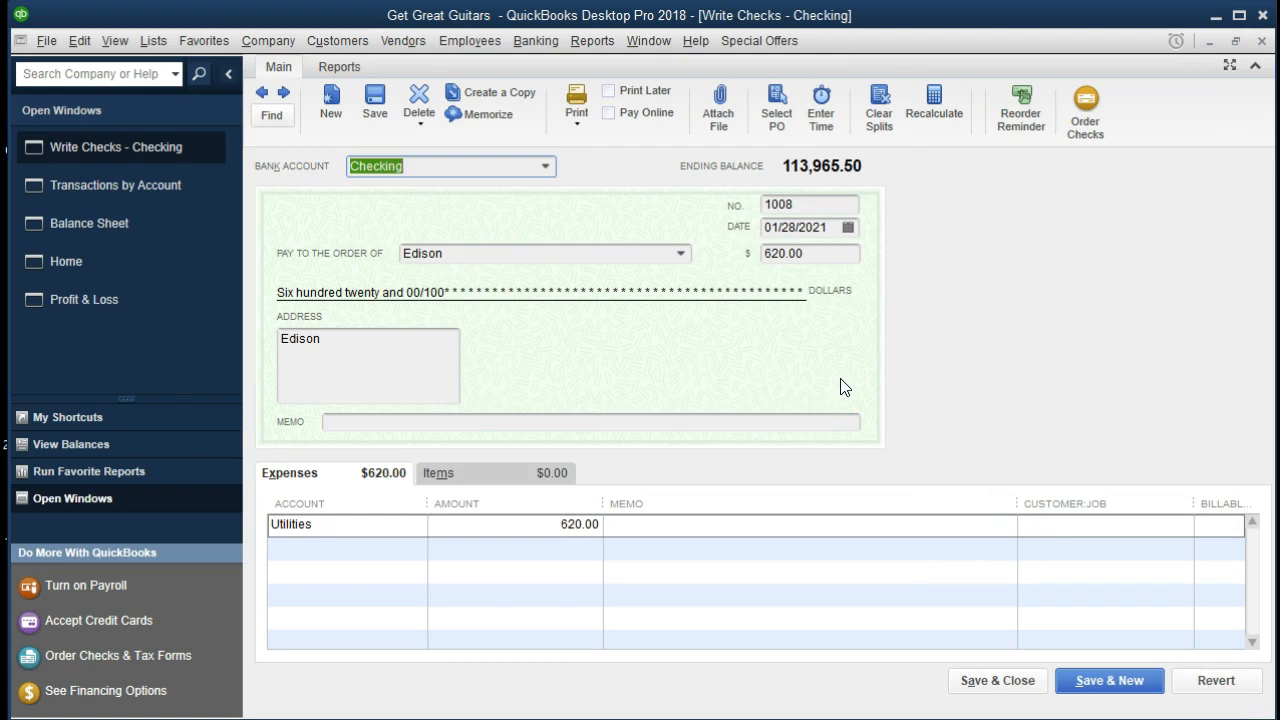
pyautogui.click(1264, 42)
pyautogui.click(1263, 42)
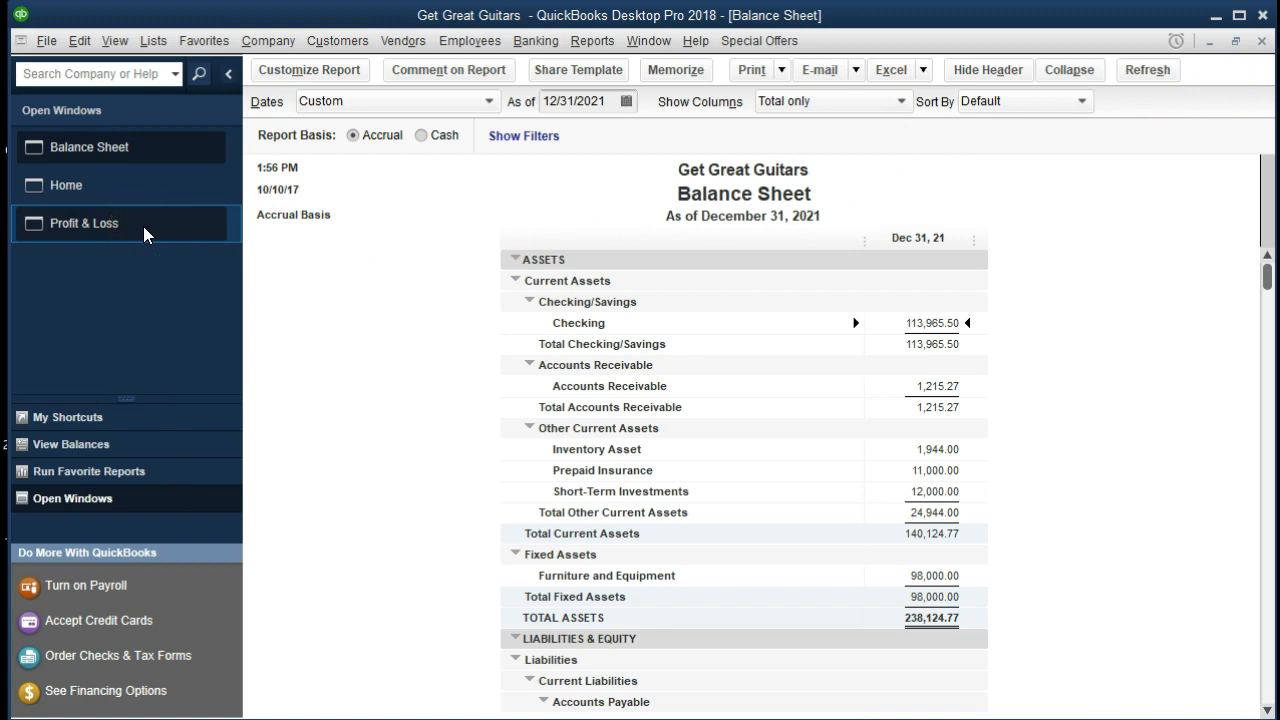
# Step: Trace the Utilities expense on the Profit & Loss to the Edison check, and return to the report
pyautogui.click(263, 363)
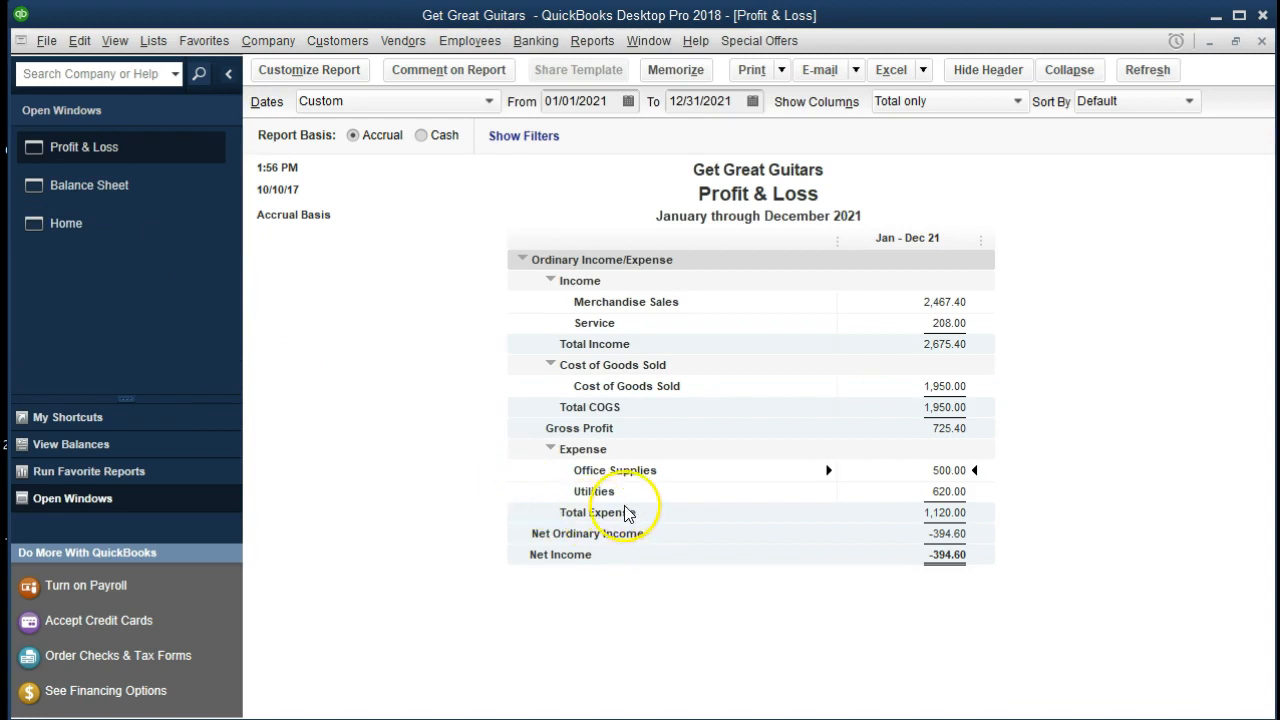
pyautogui.doubleClick(955, 491)
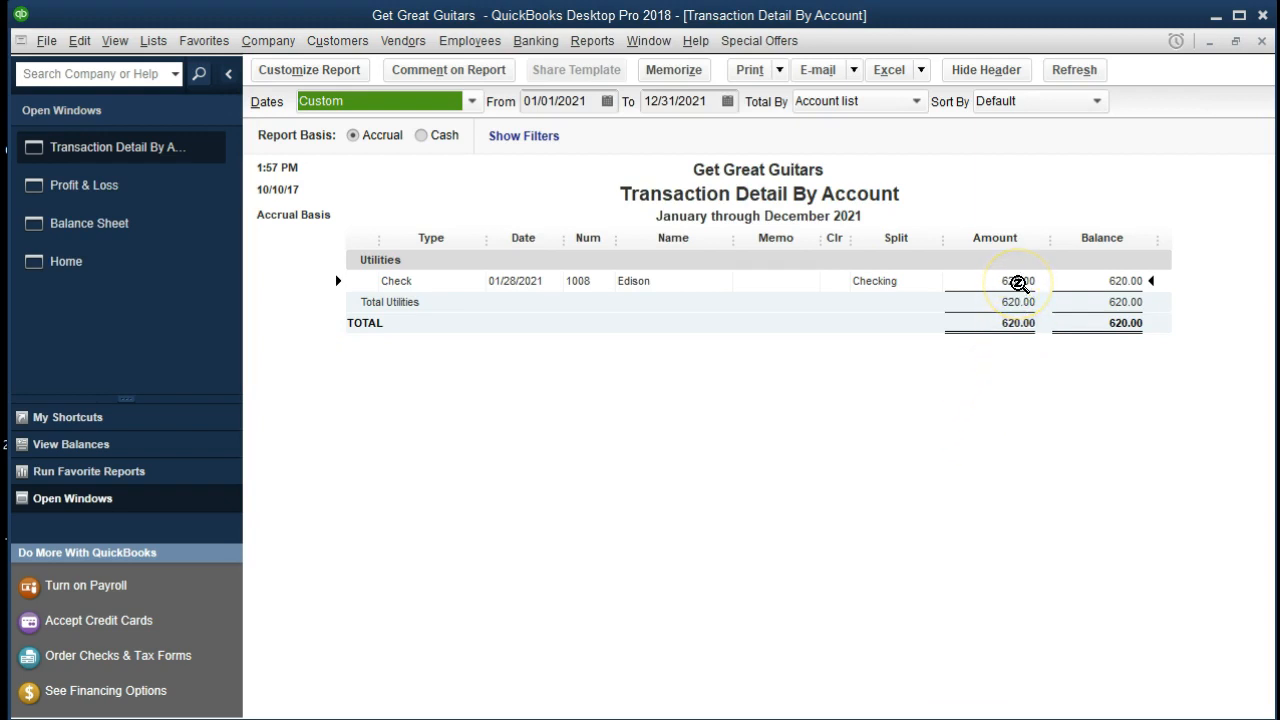
pyautogui.doubleClick(1018, 284)
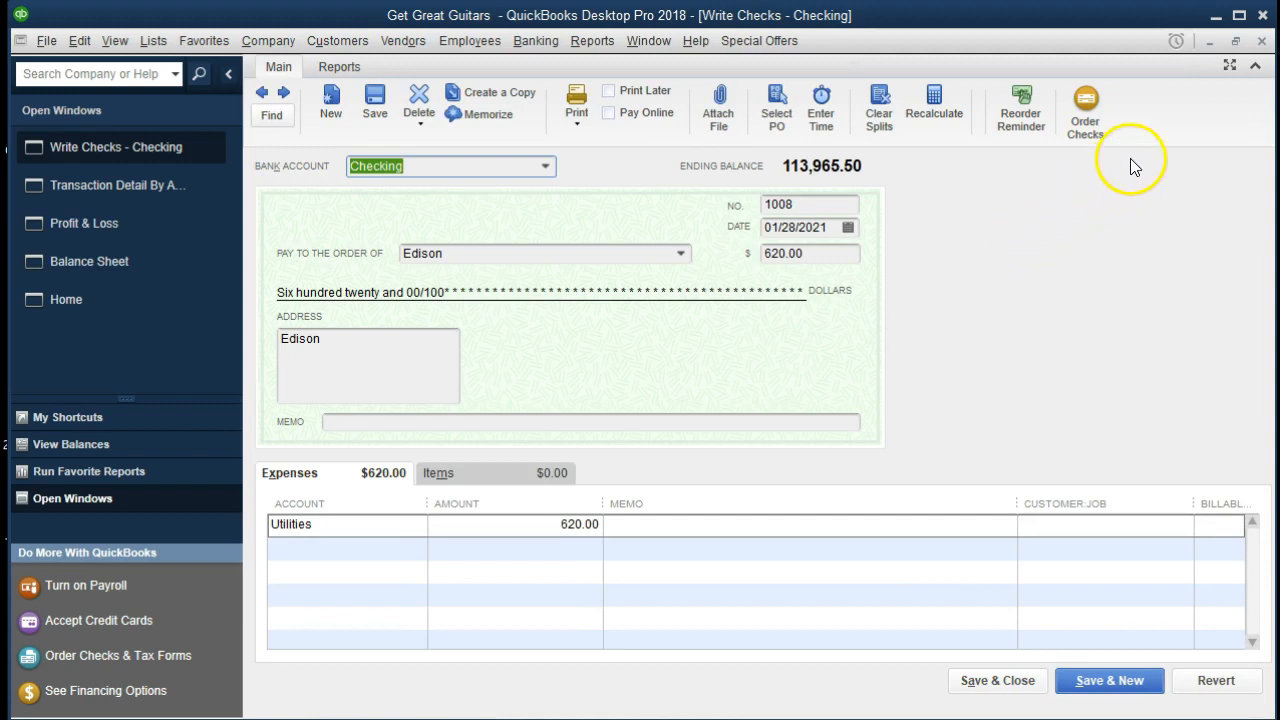
pyautogui.click(1262, 41)
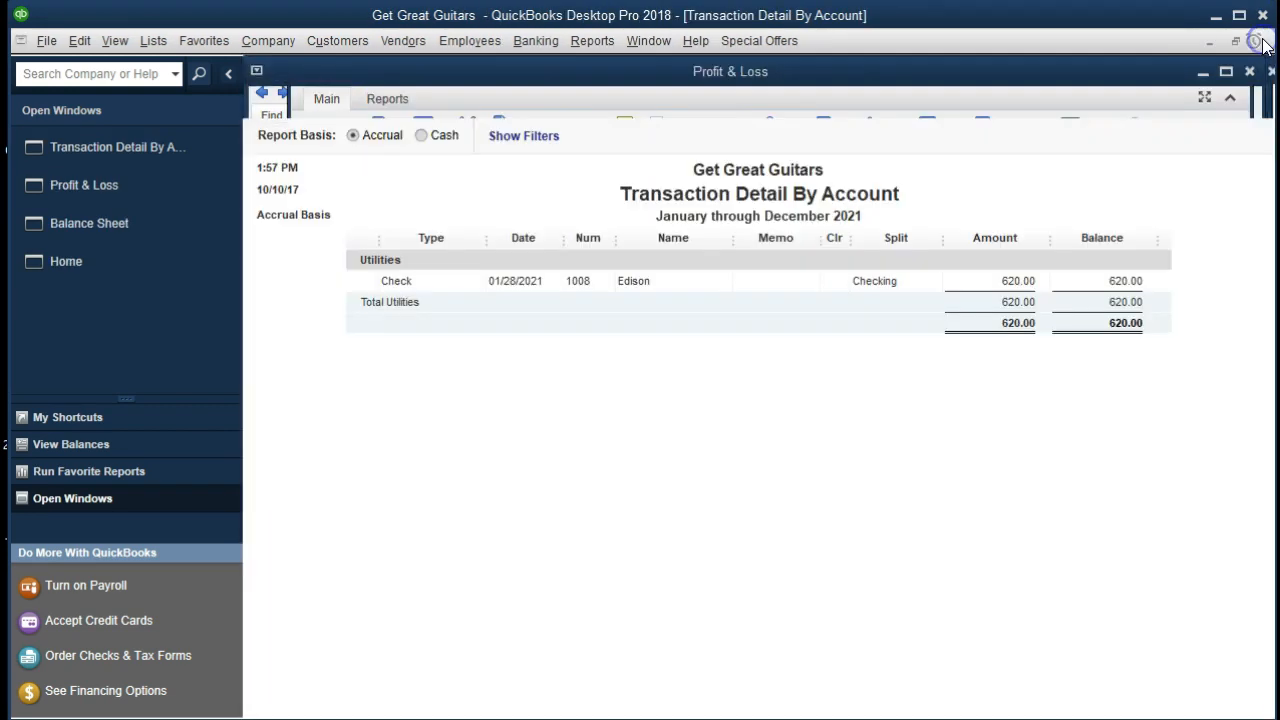
pyautogui.click(1261, 40)
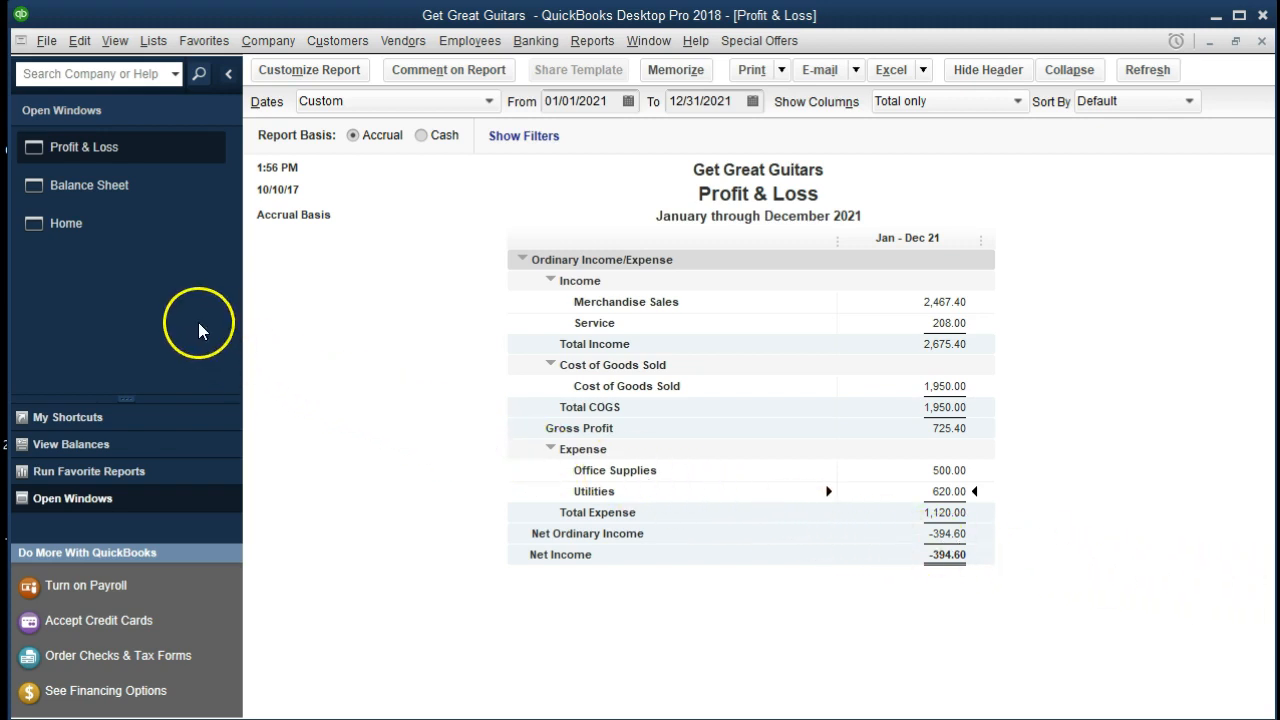
# Step: Start a new Checking check dated 01/28/2021 and enter Verizon as its payee
pyautogui.click(85, 225)
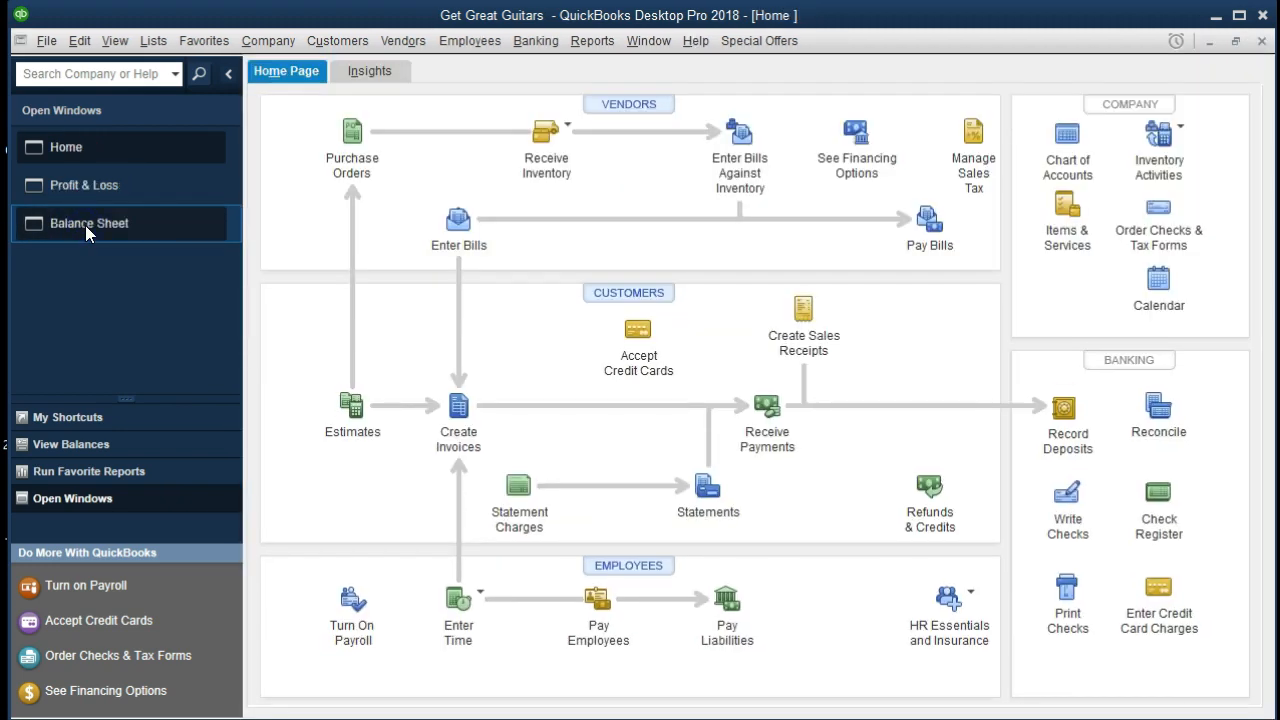
pyautogui.click(1065, 494)
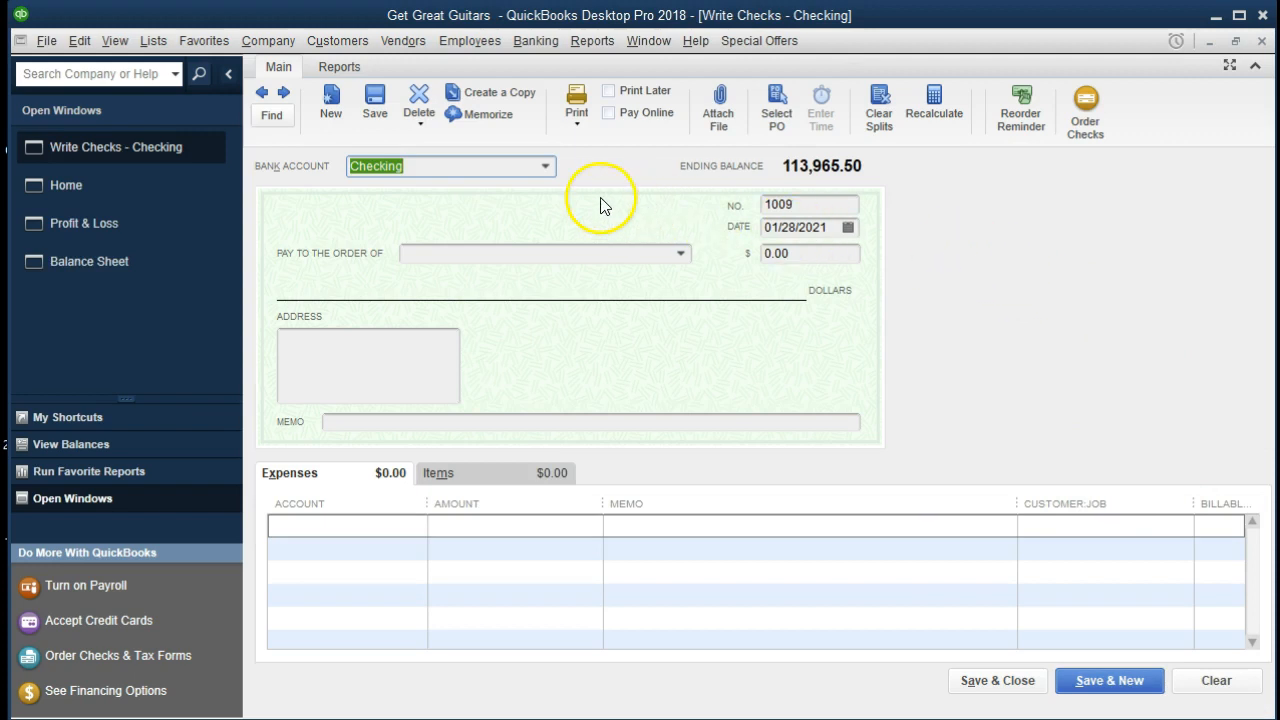
pyautogui.press('Tab')
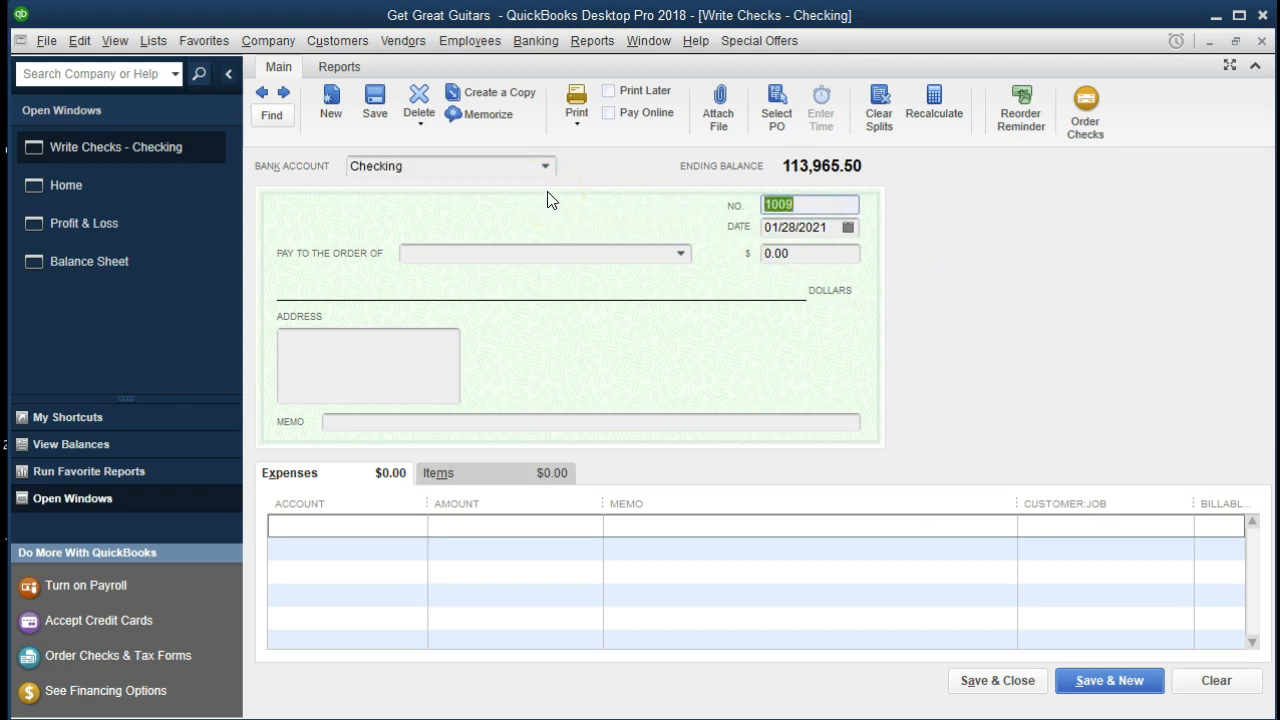
pyautogui.press('Tab')
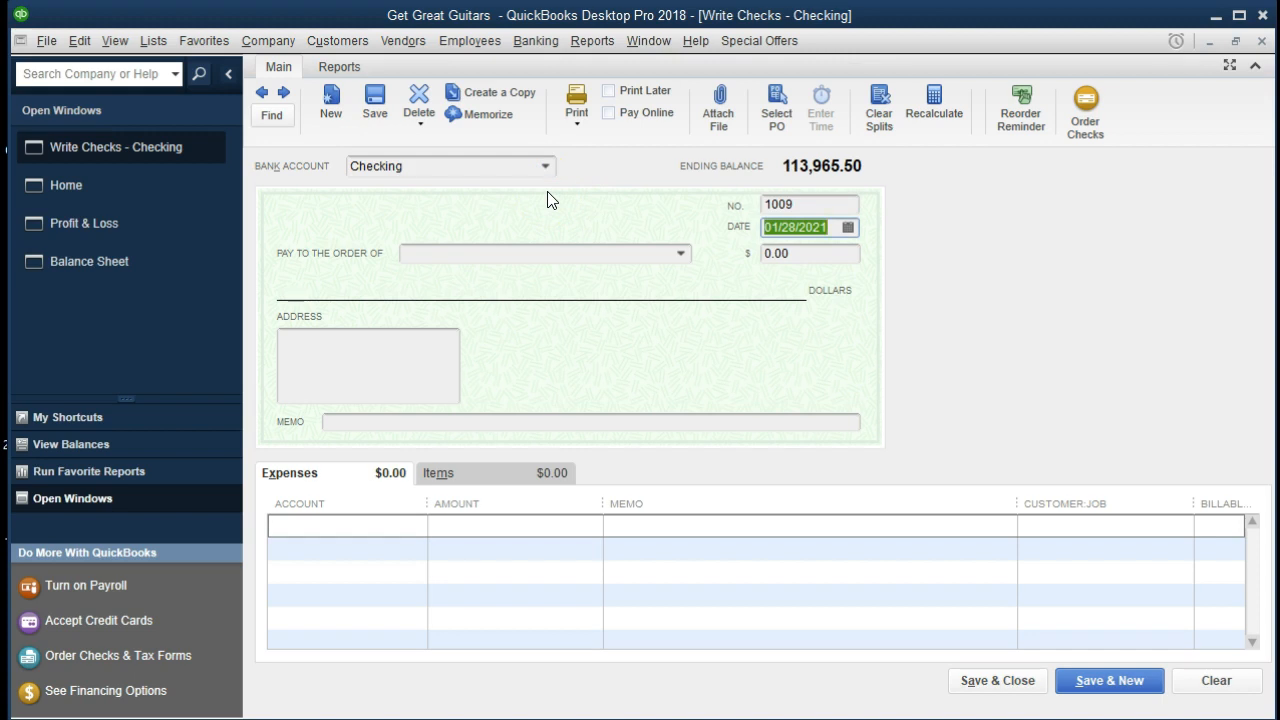
pyautogui.press('Tab')
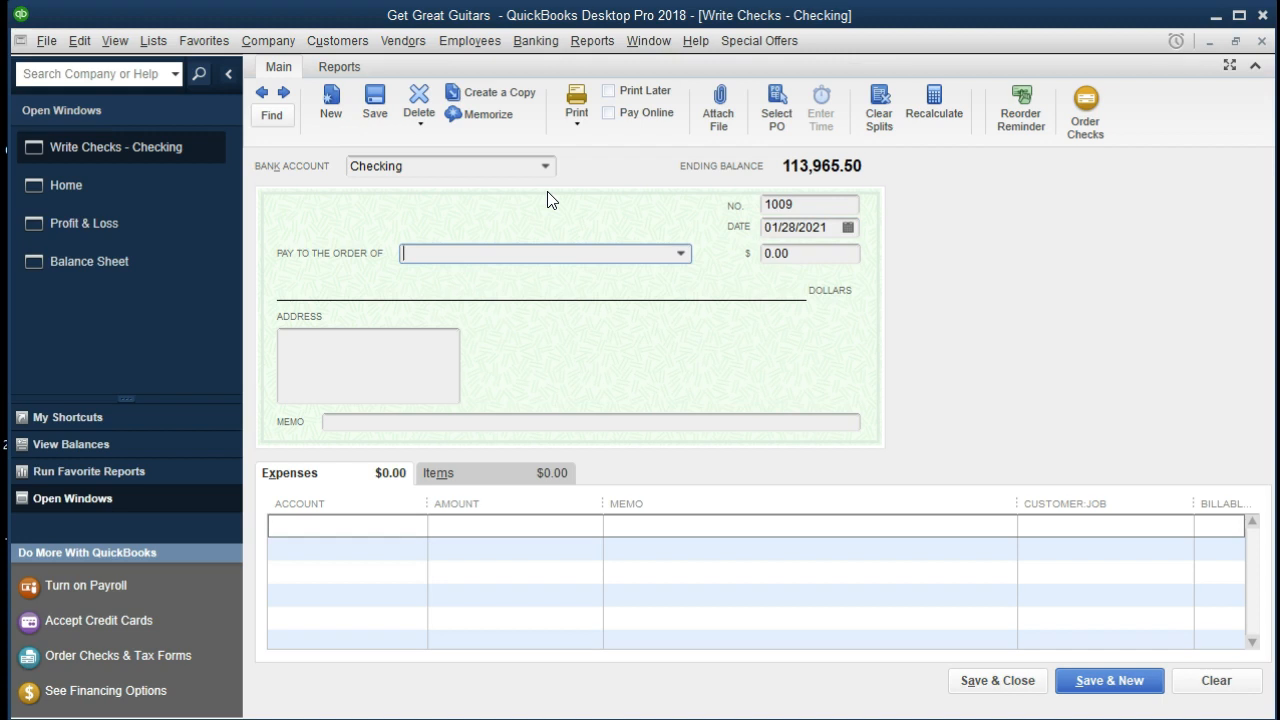
pyautogui.write('Veri')
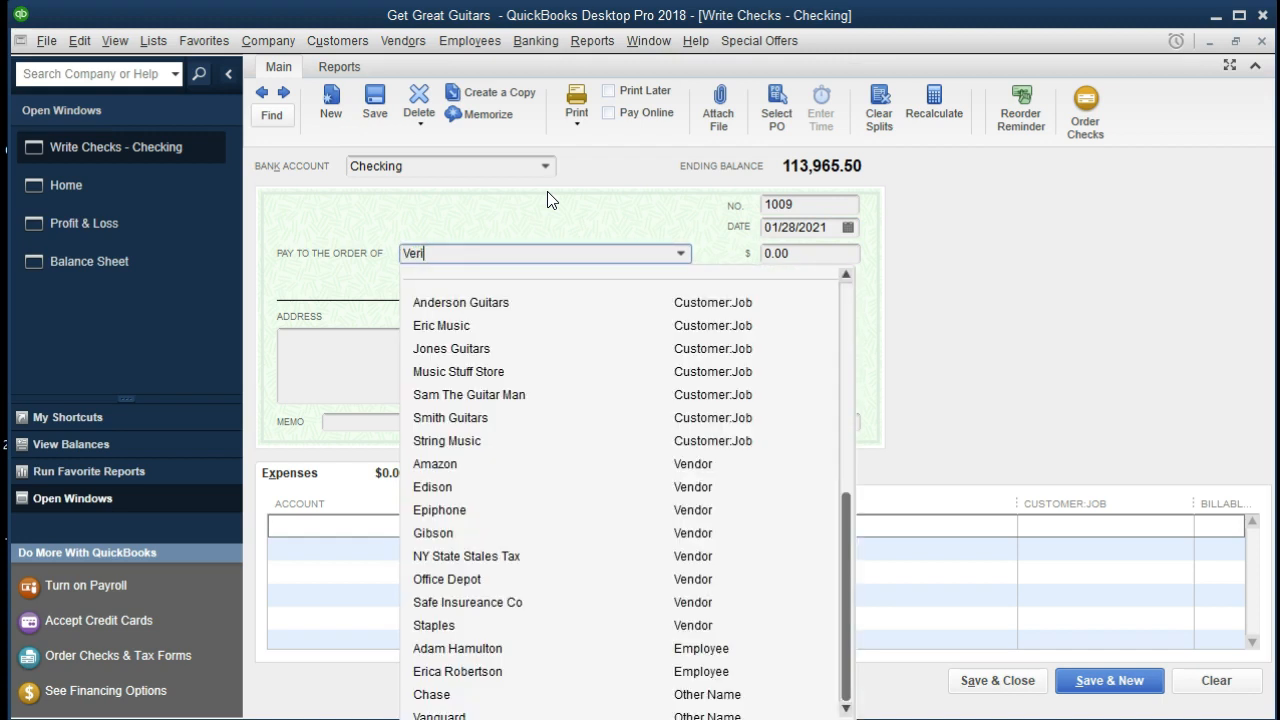
pyautogui.press('BackSpace')
pyautogui.press('BackSpace')
pyautogui.write('rozon')
pyautogui.press('BackSpace')
pyautogui.press('BackSpace')
pyautogui.press('BackSpace')
pyautogui.press('BackSpace')
pyautogui.write('izon')
pyautogui.press('Tab')
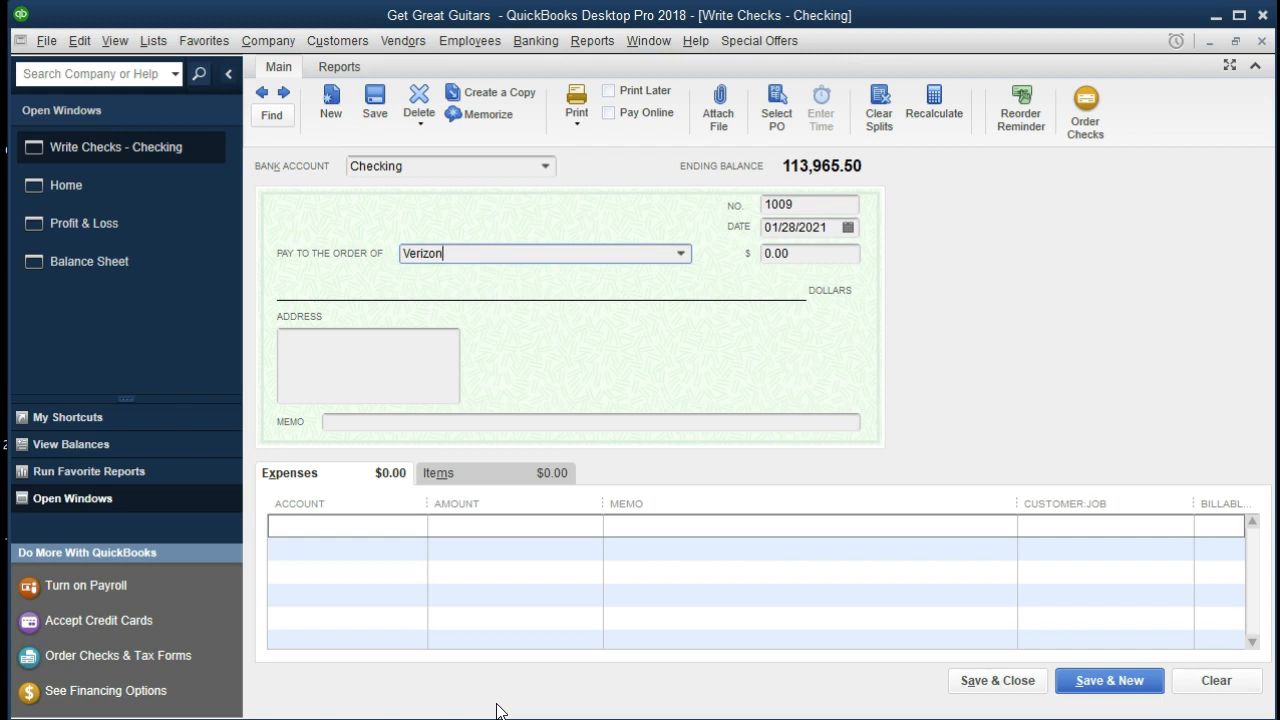
# Step: Quick-add Verizon to the name list as a vendor
pyautogui.press('Tab')
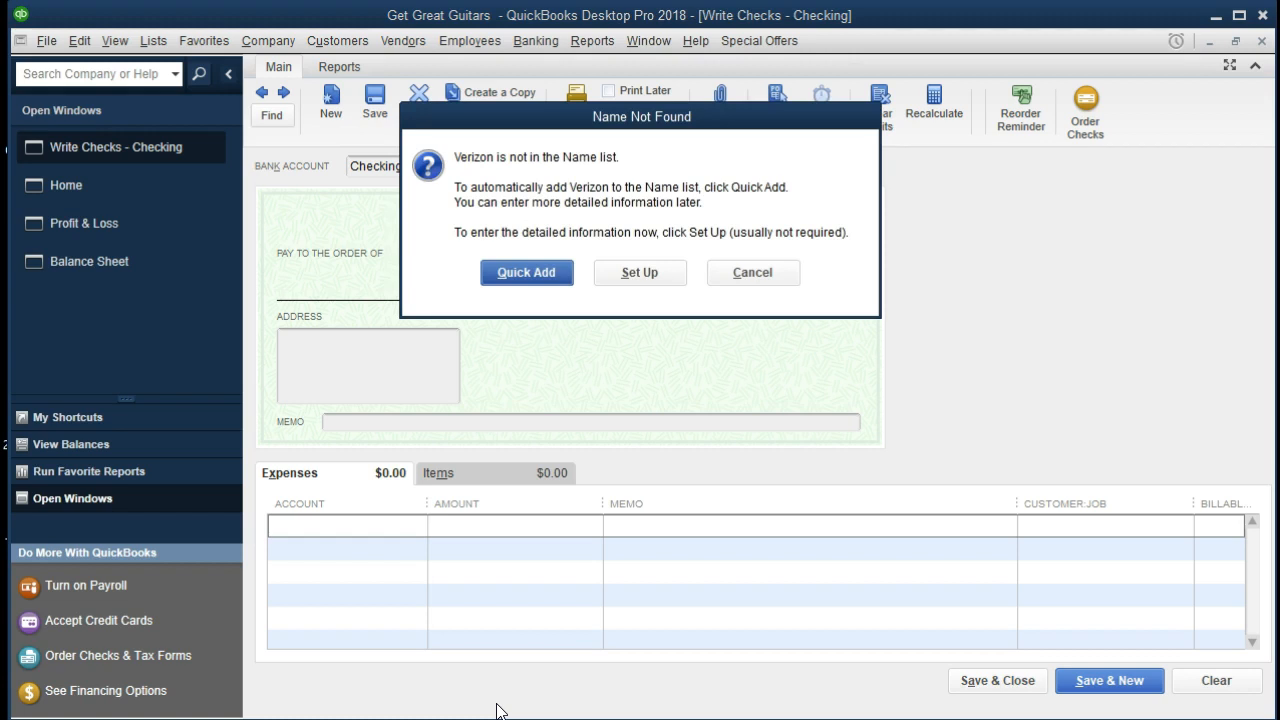
pyautogui.click(516, 276)
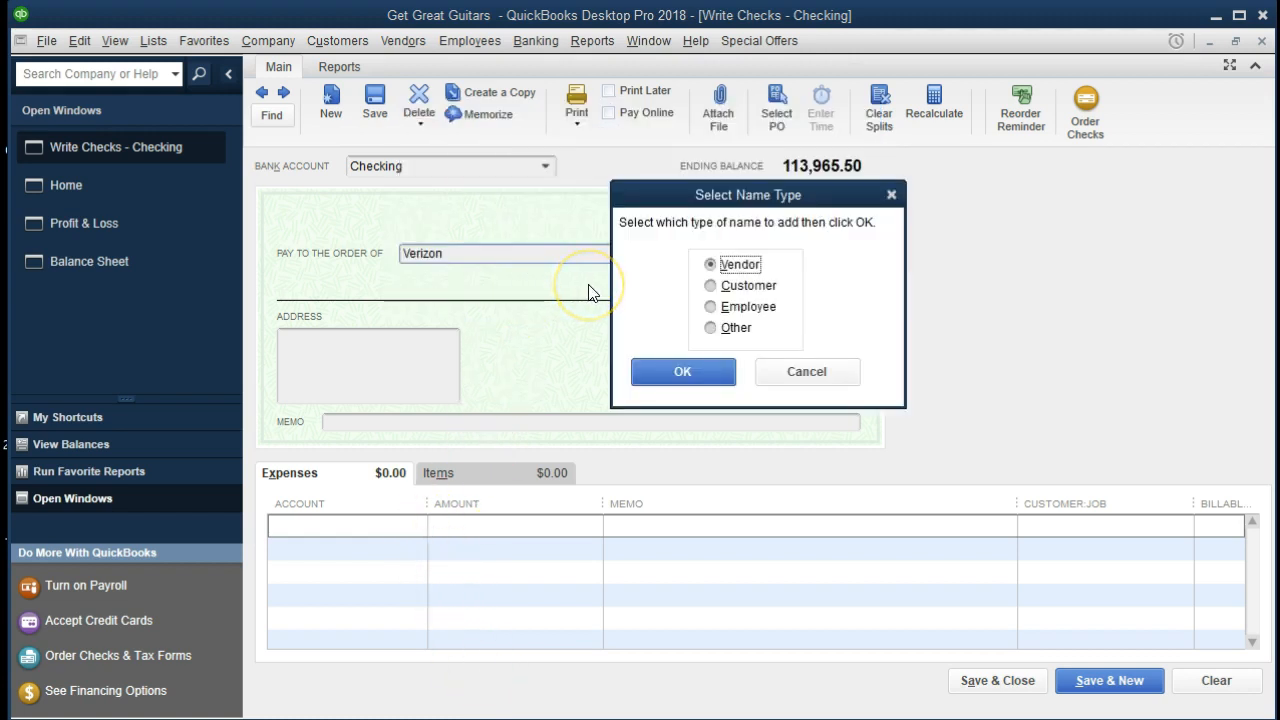
pyautogui.click(682, 371)
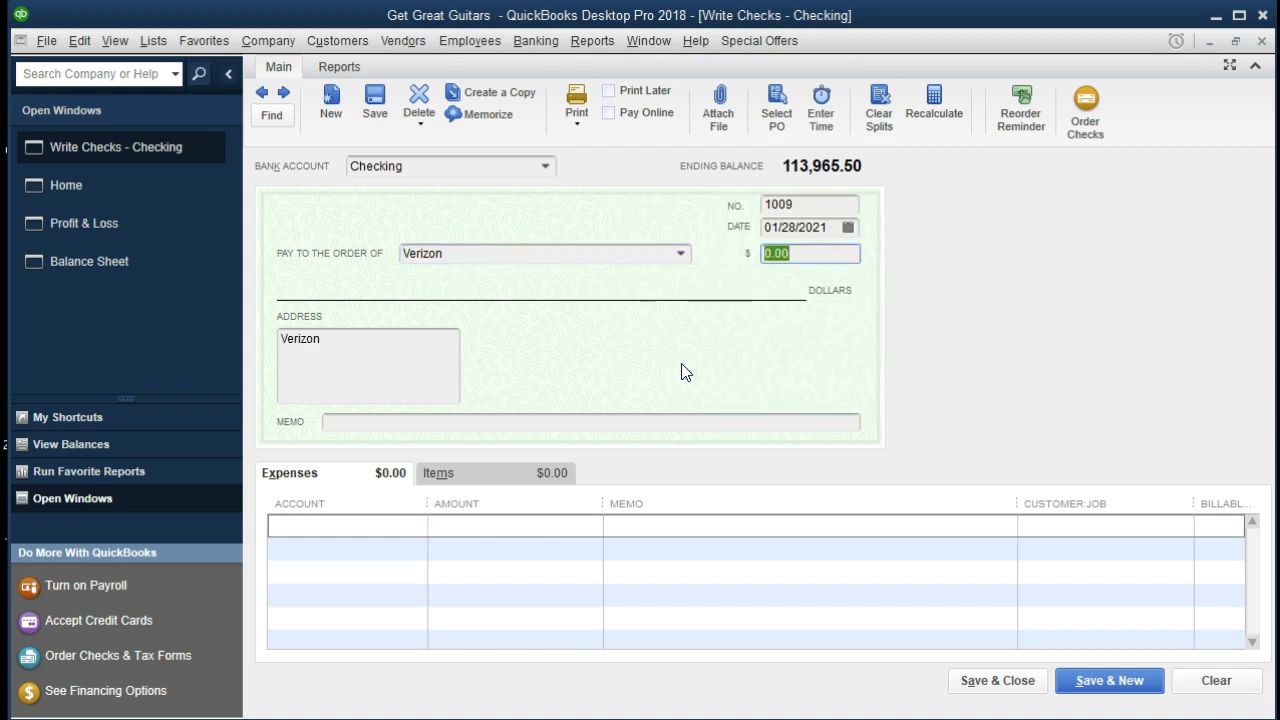
# Step: Complete the Verizon check for 360.00 against the Telephone Expense account, and save and close it
pyautogui.write('360')
pyautogui.press('Tab')
pyautogui.press('Tab')
pyautogui.press('Tab')
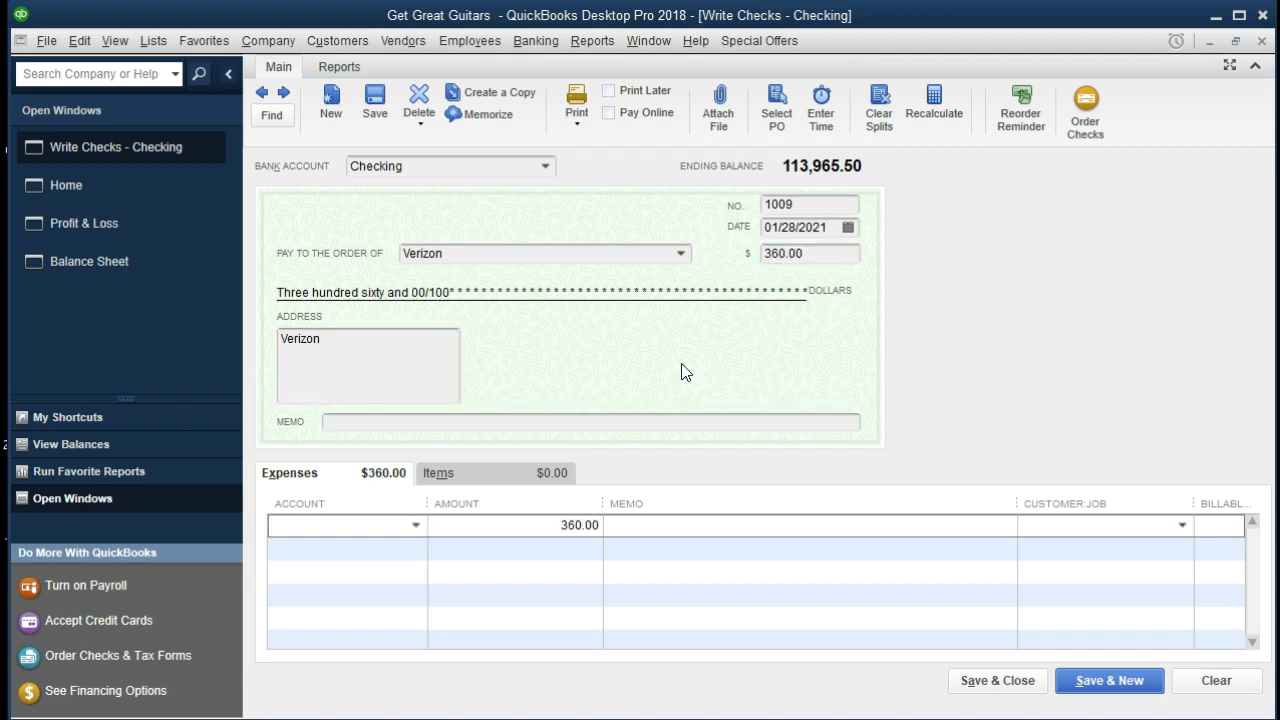
pyautogui.write('Telephone Expense')
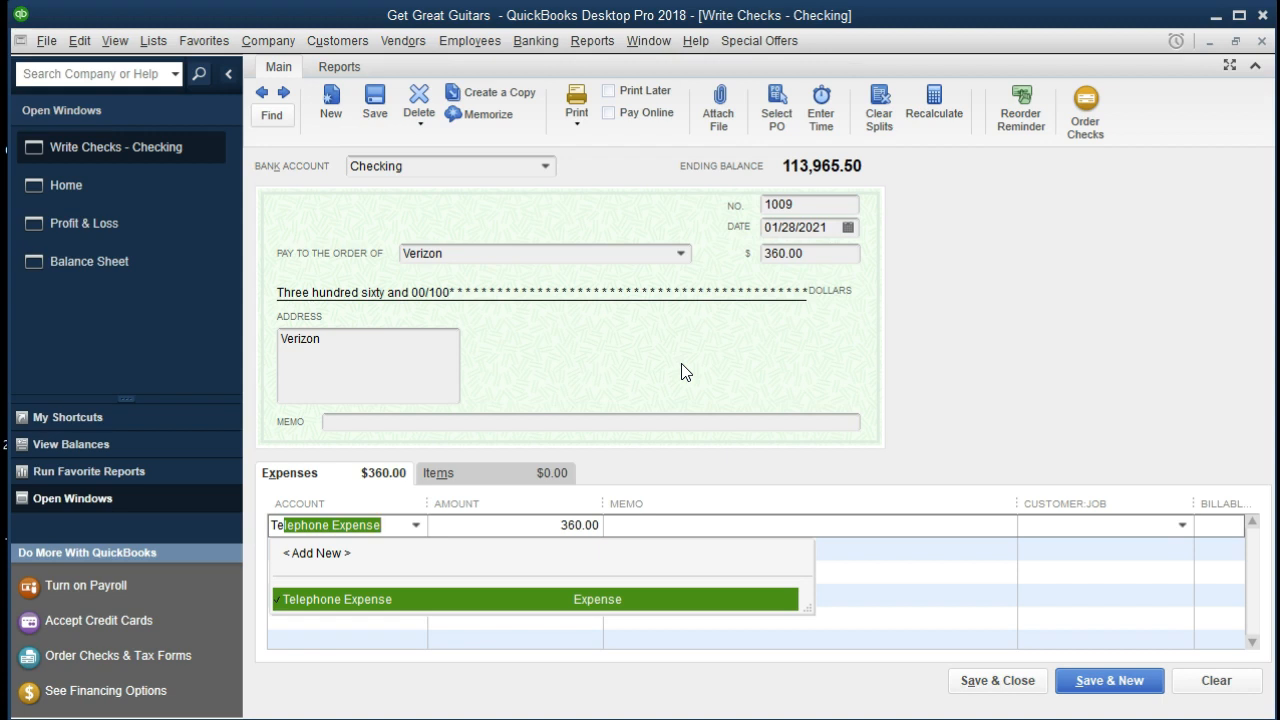
pyautogui.click(620, 598)
pyautogui.click(639, 598)
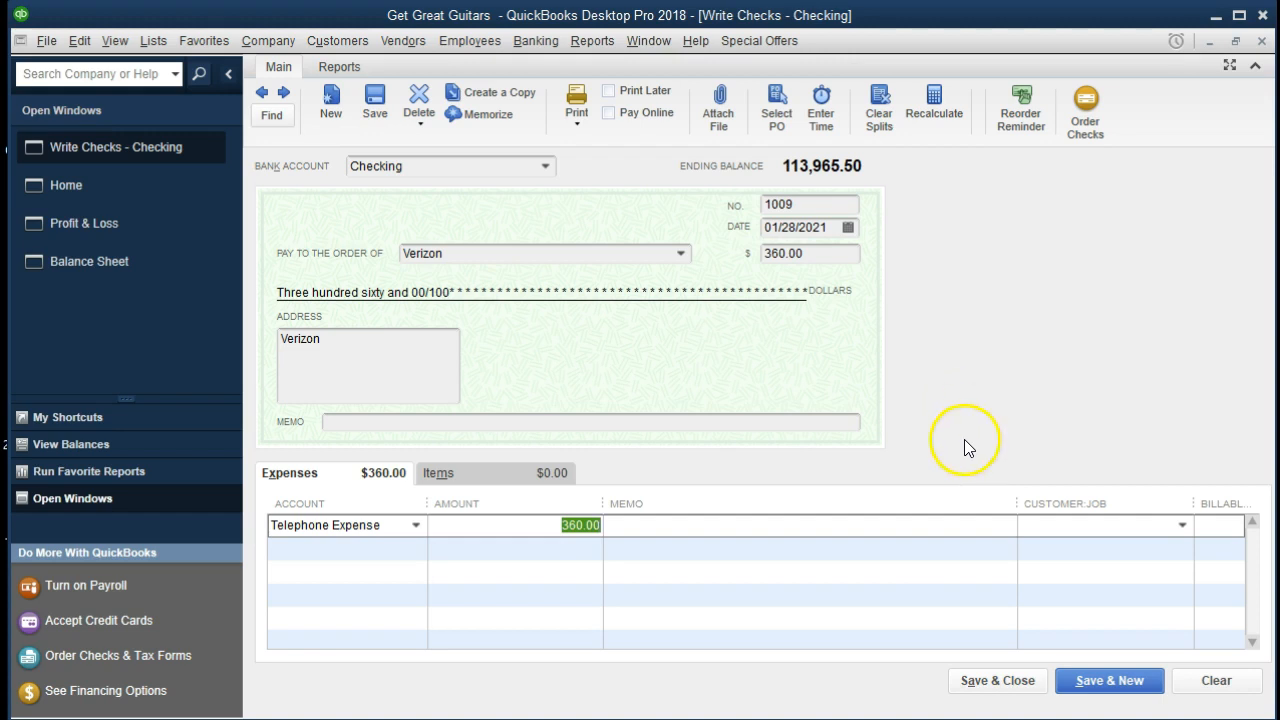
pyautogui.click(998, 680)
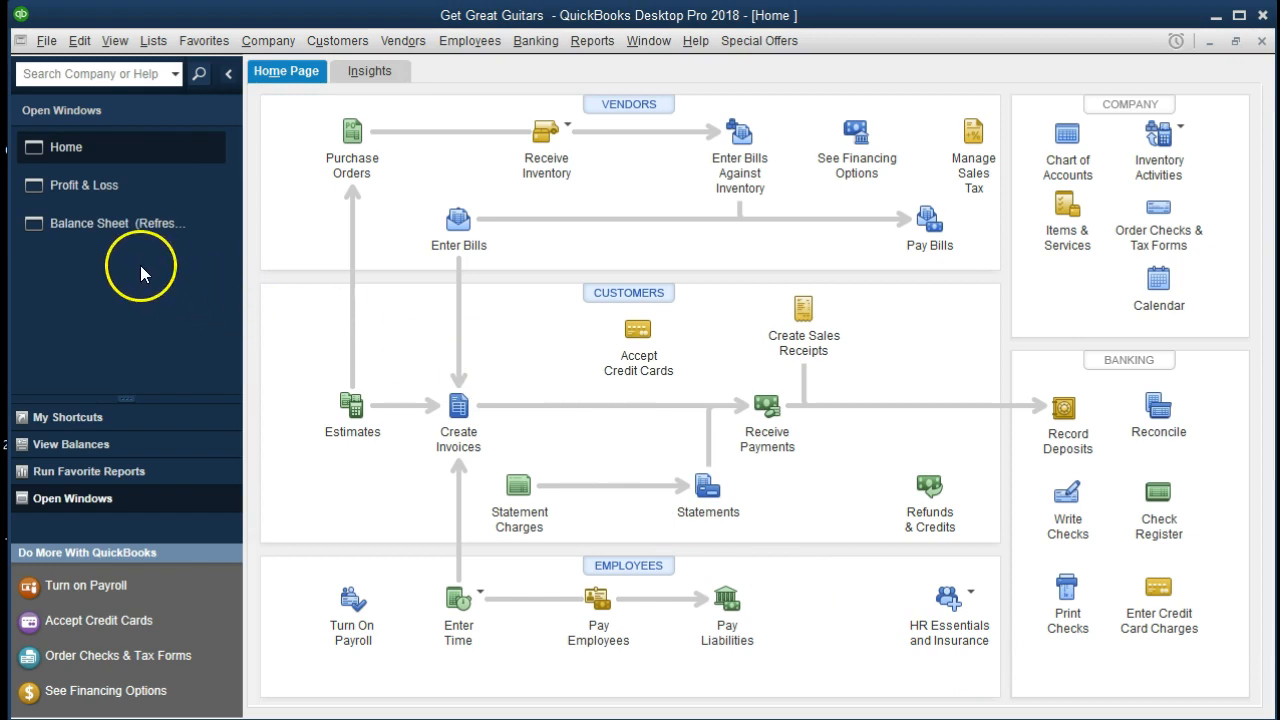
# Step: Trace the Checking balance on the Balance Sheet to the Verizon check, and return to the report
pyautogui.click(95, 236)
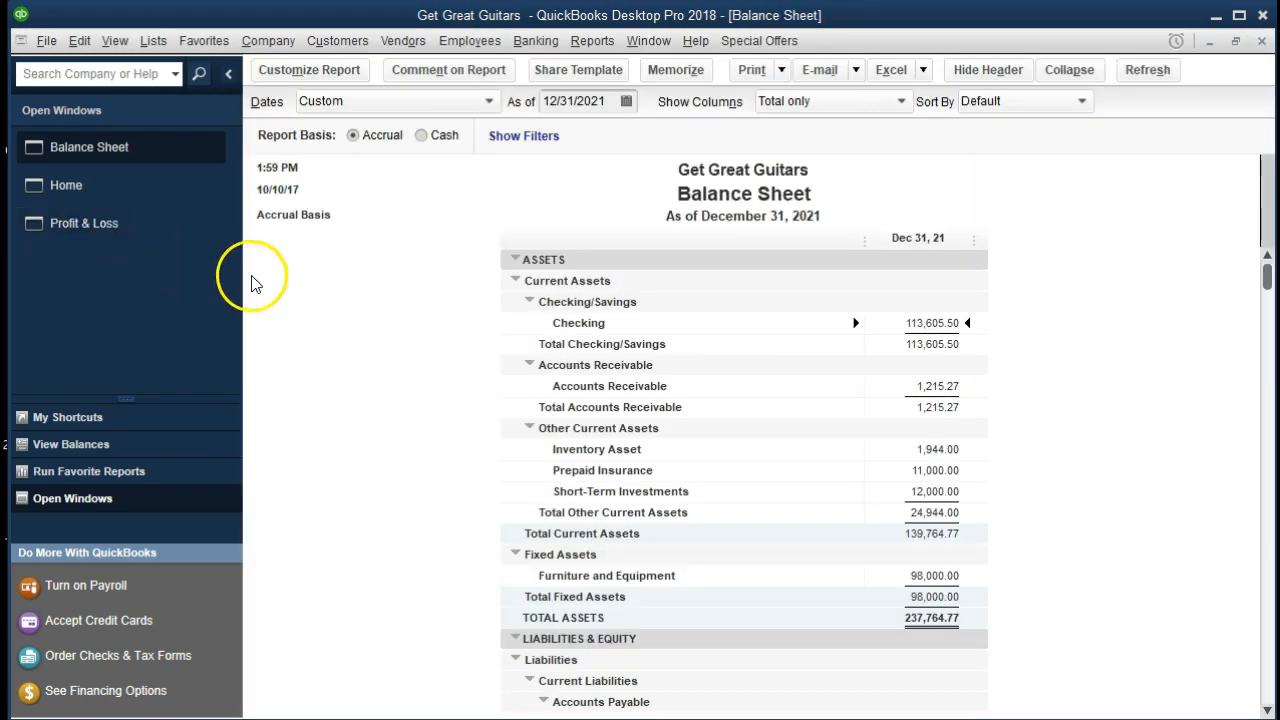
pyautogui.doubleClick(916, 324)
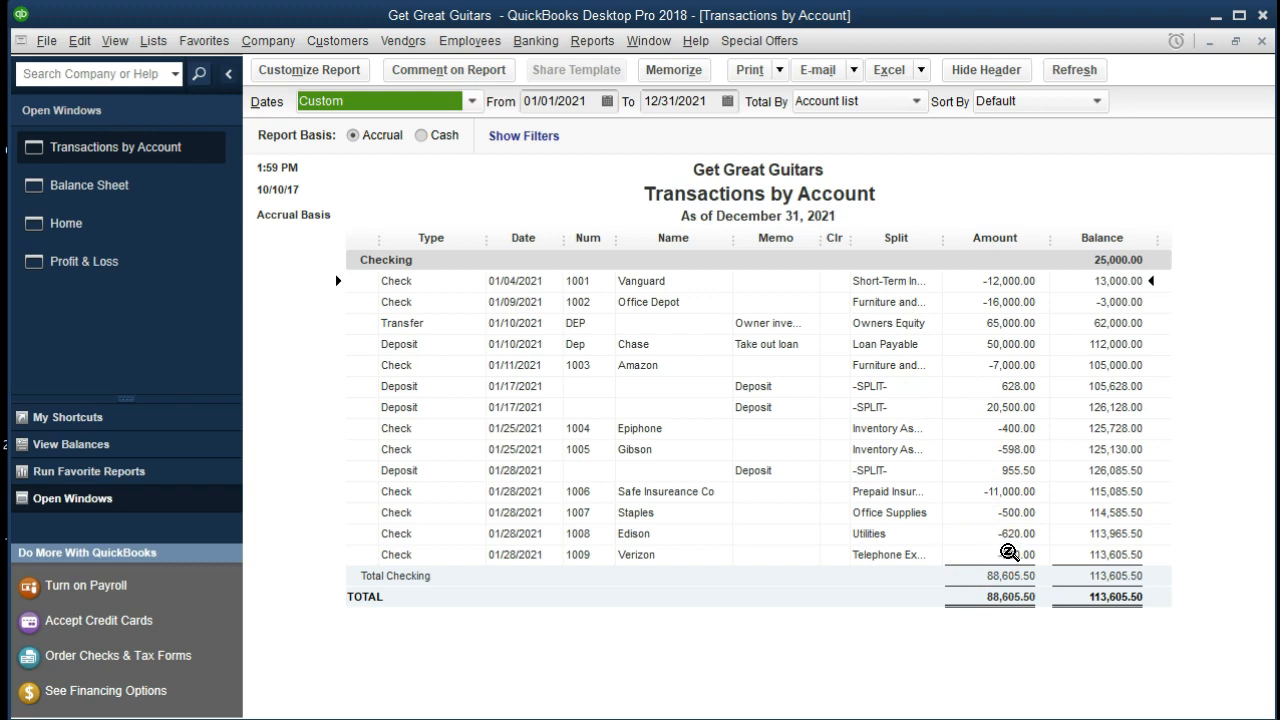
pyautogui.doubleClick(1012, 554)
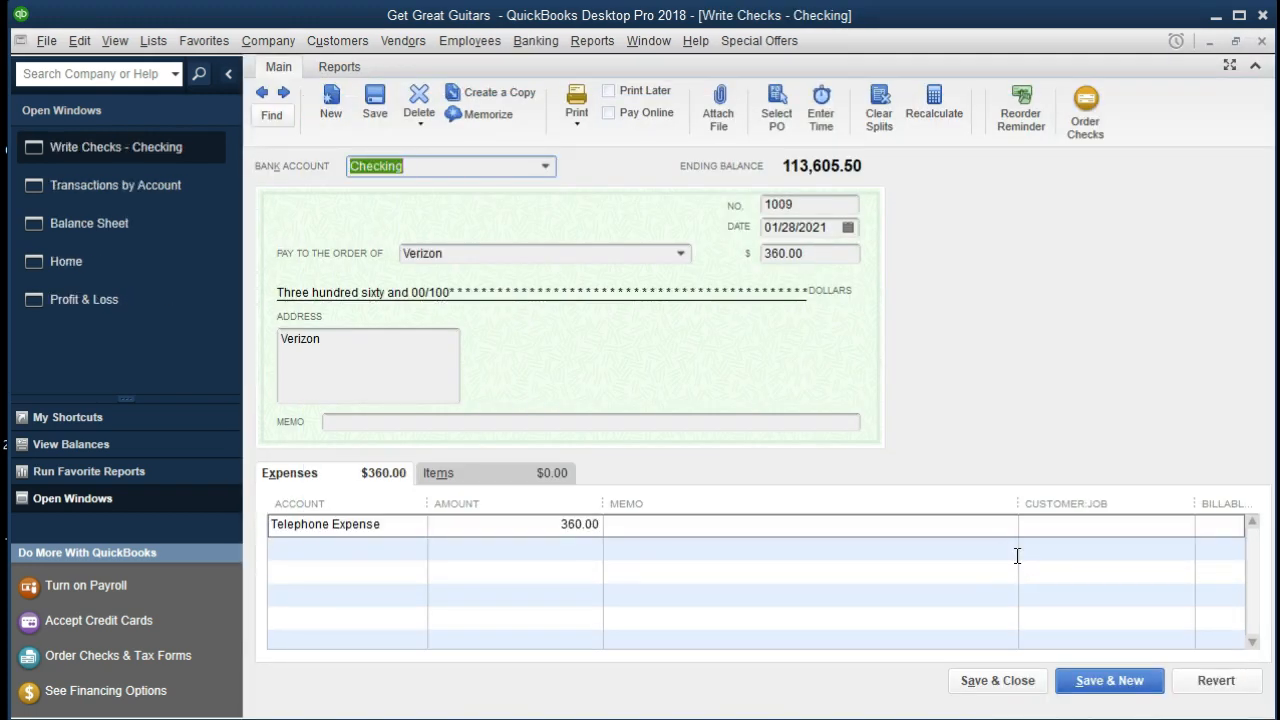
pyautogui.click(1261, 44)
pyautogui.click(1261, 44)
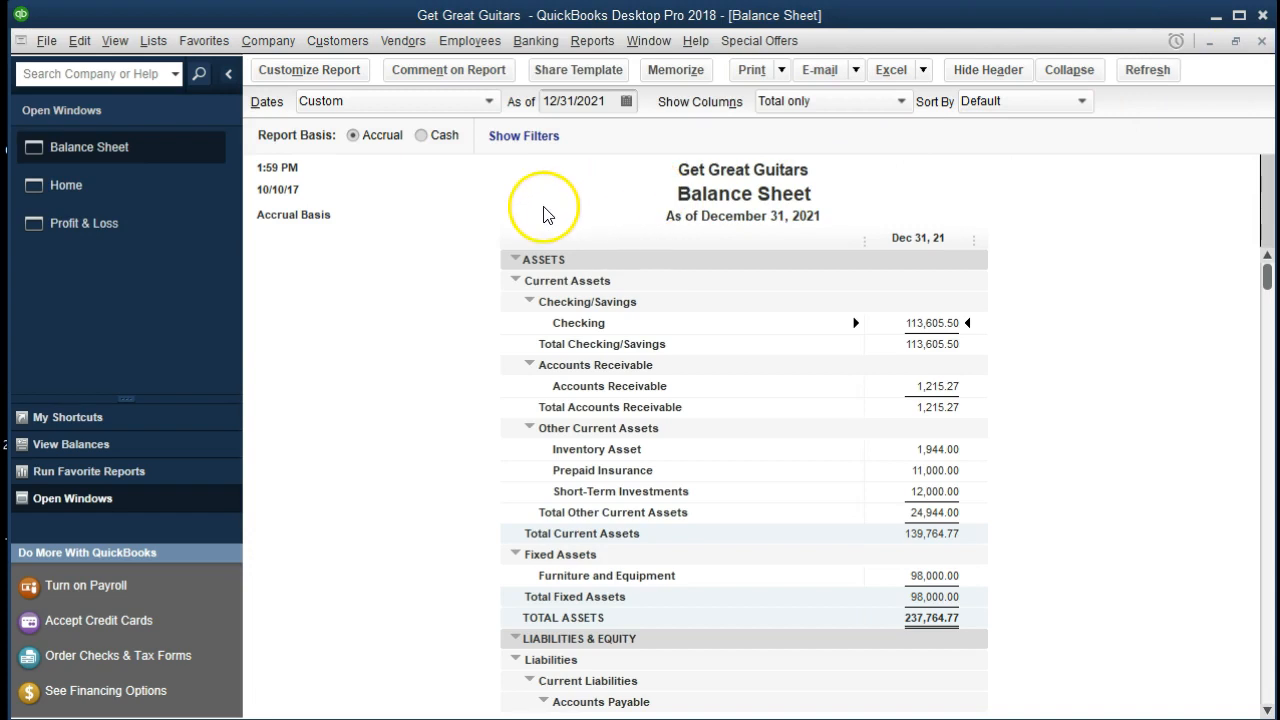
# Step: Trace the Telephone Expense on the Profit & Loss to the Verizon check, and return to the report
pyautogui.click(182, 226)
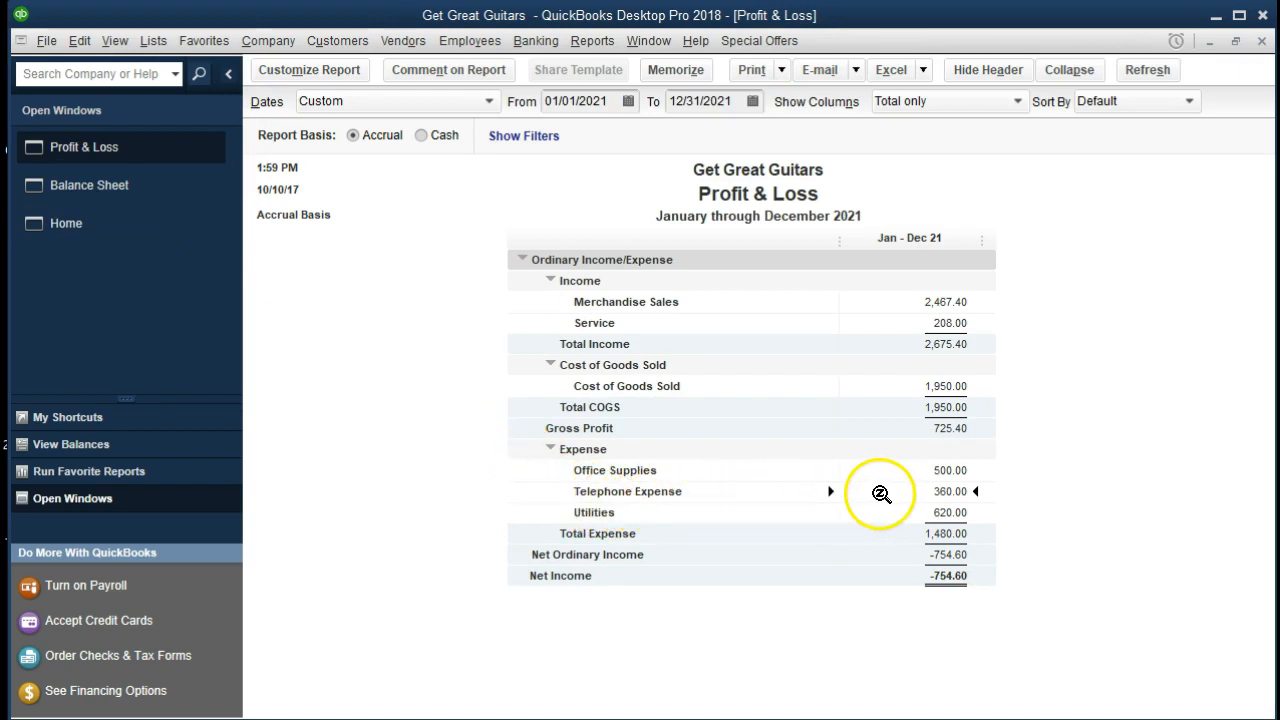
pyautogui.doubleClick(939, 494)
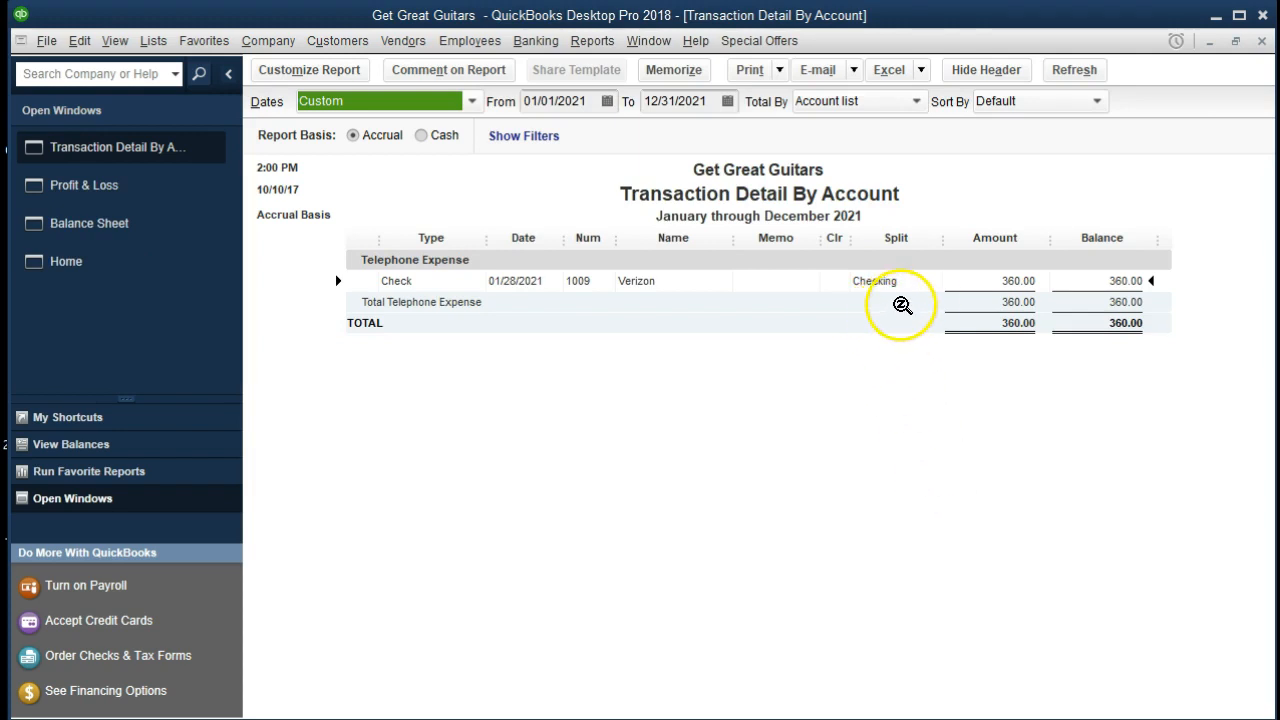
pyautogui.doubleClick(1003, 280)
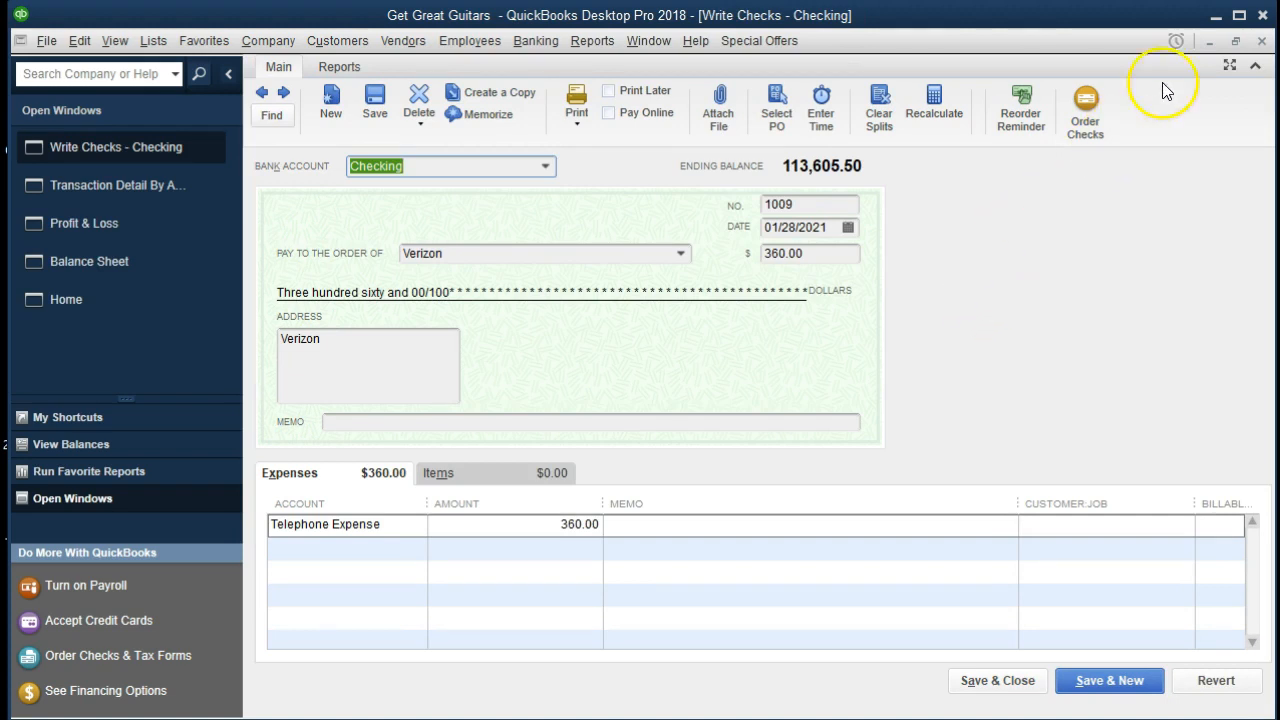
pyautogui.click(1260, 44)
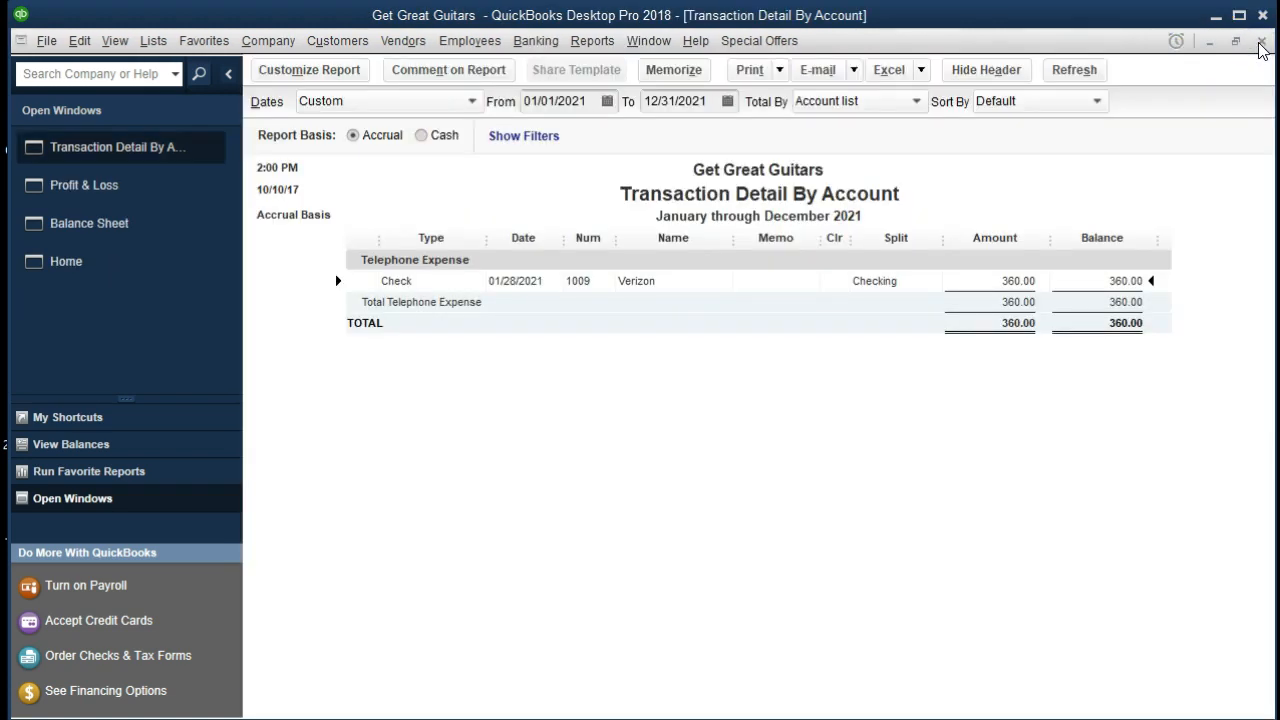
pyautogui.click(1260, 44)
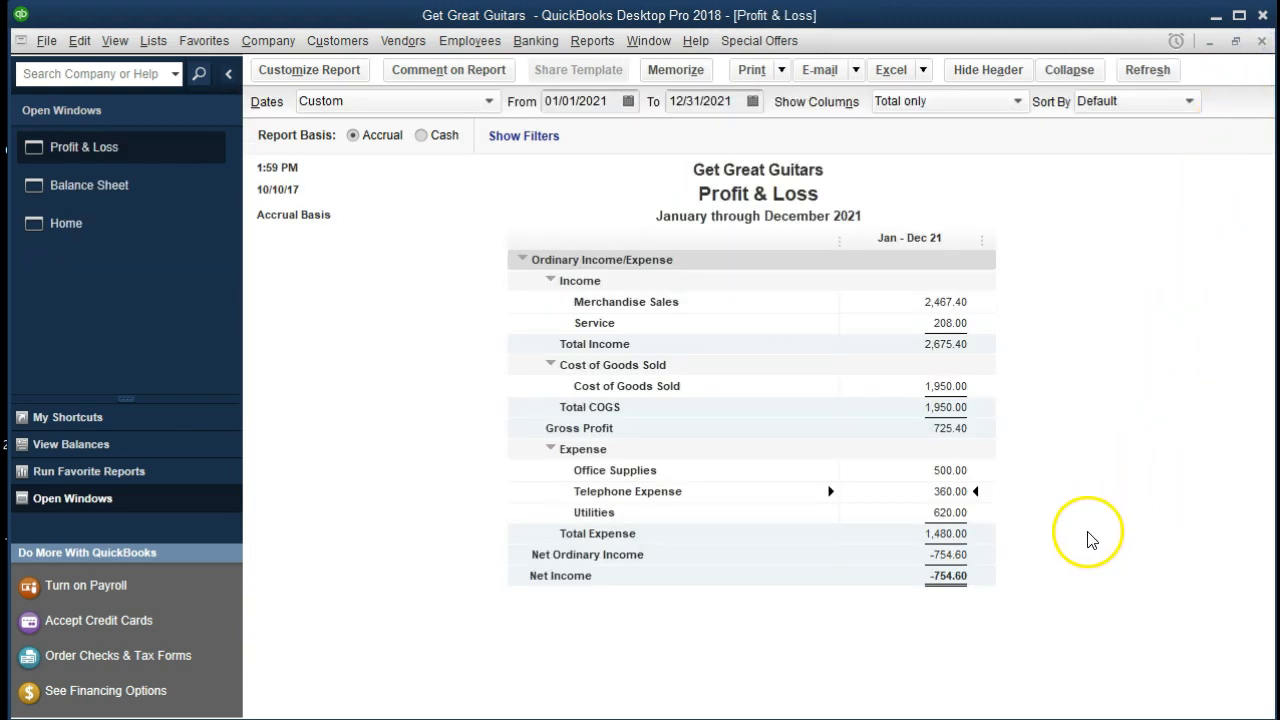
pyautogui.click(1060, 580)
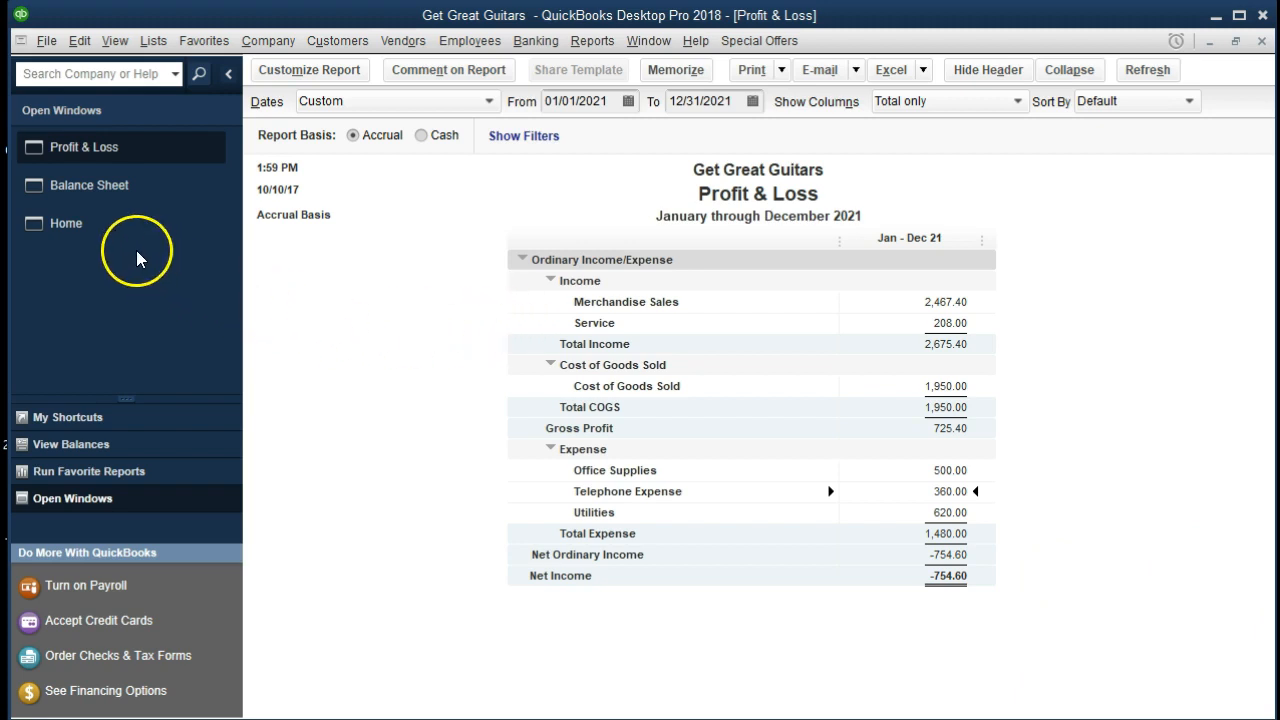
# Step: Return to the Home page and look over the available banking commands
pyautogui.click(106, 229)
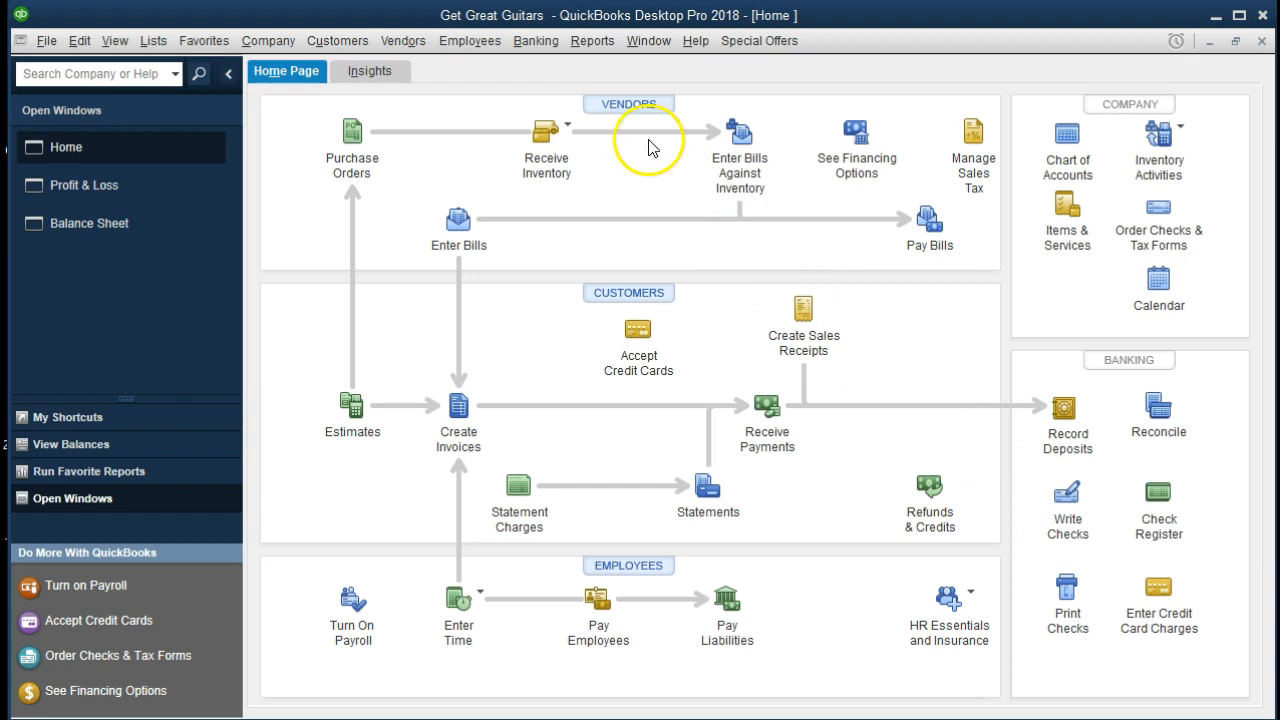
pyautogui.click(543, 50)
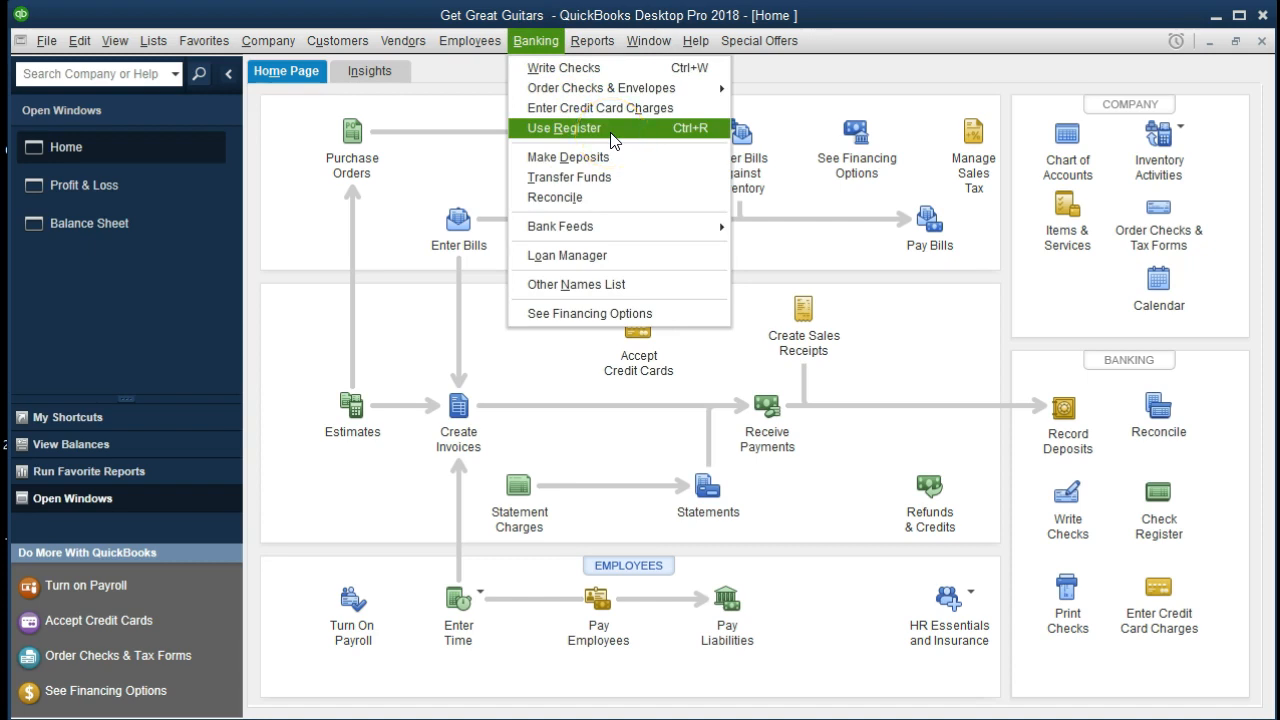
pyautogui.click(302, 343)
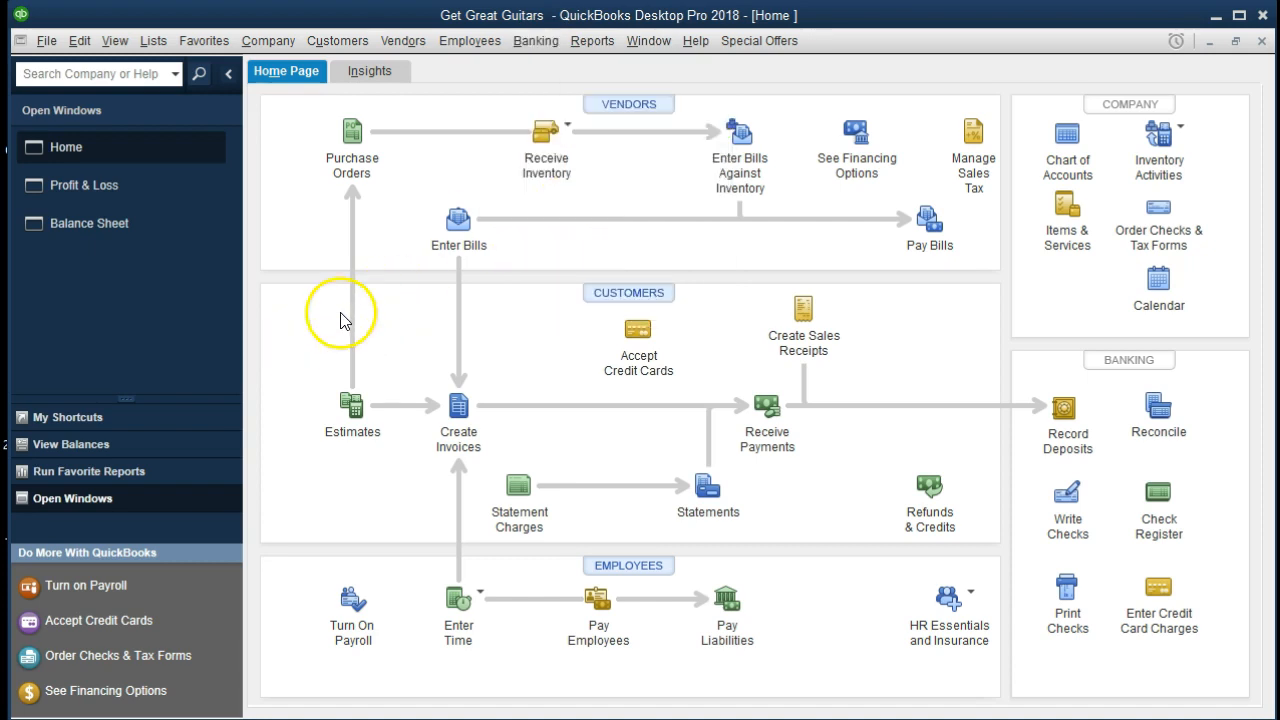